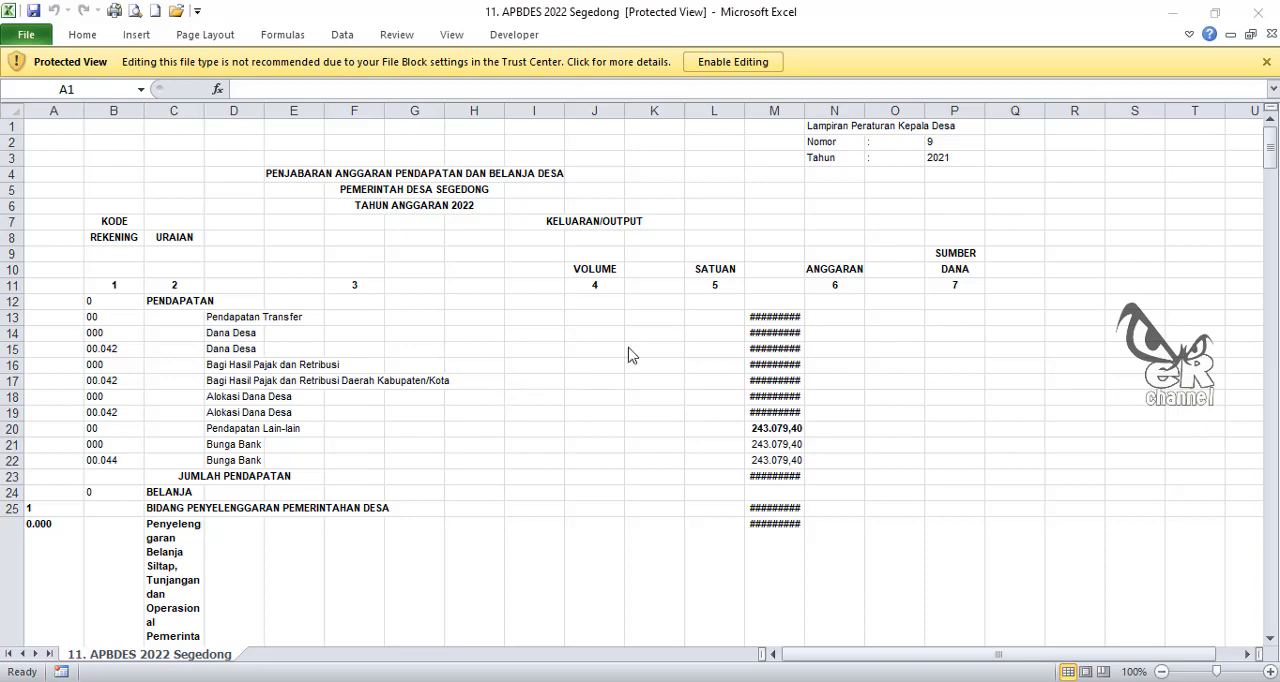
Step: Enable editing for the protected 11. APBDES 2022 Segedong workbook
left_click(730, 63)
scroll(511, 447, "down", 5)
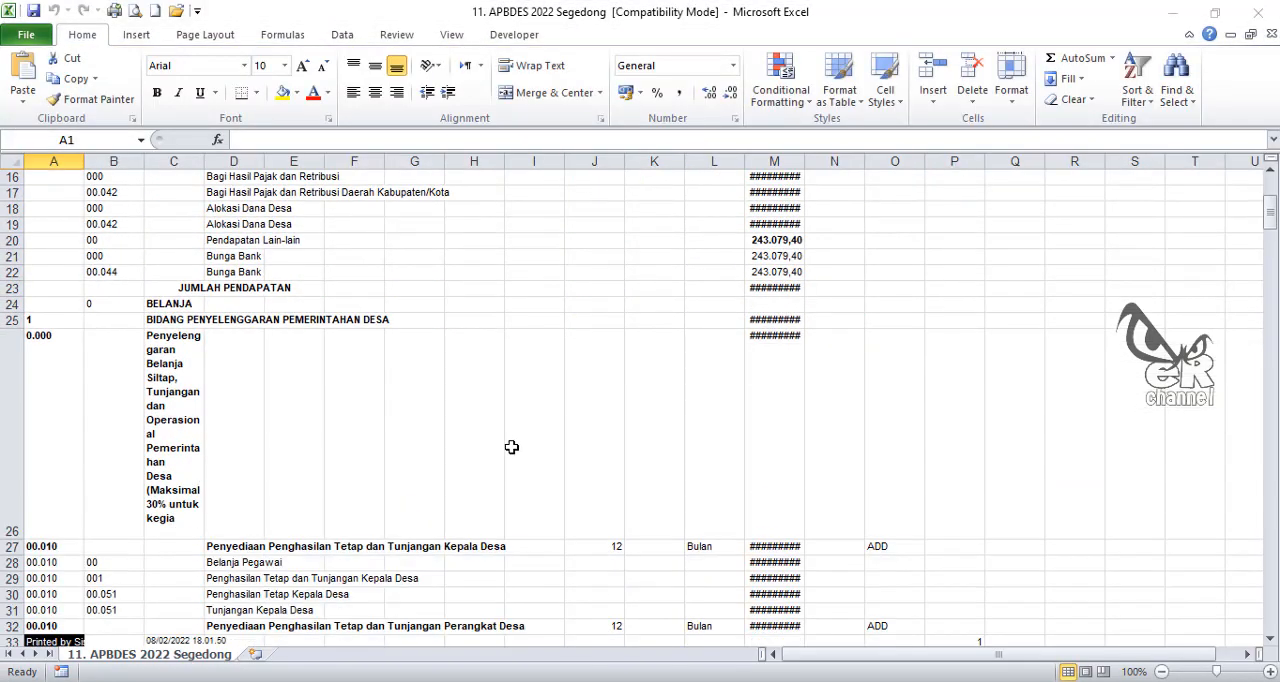
scroll(511, 447, "down", 15)
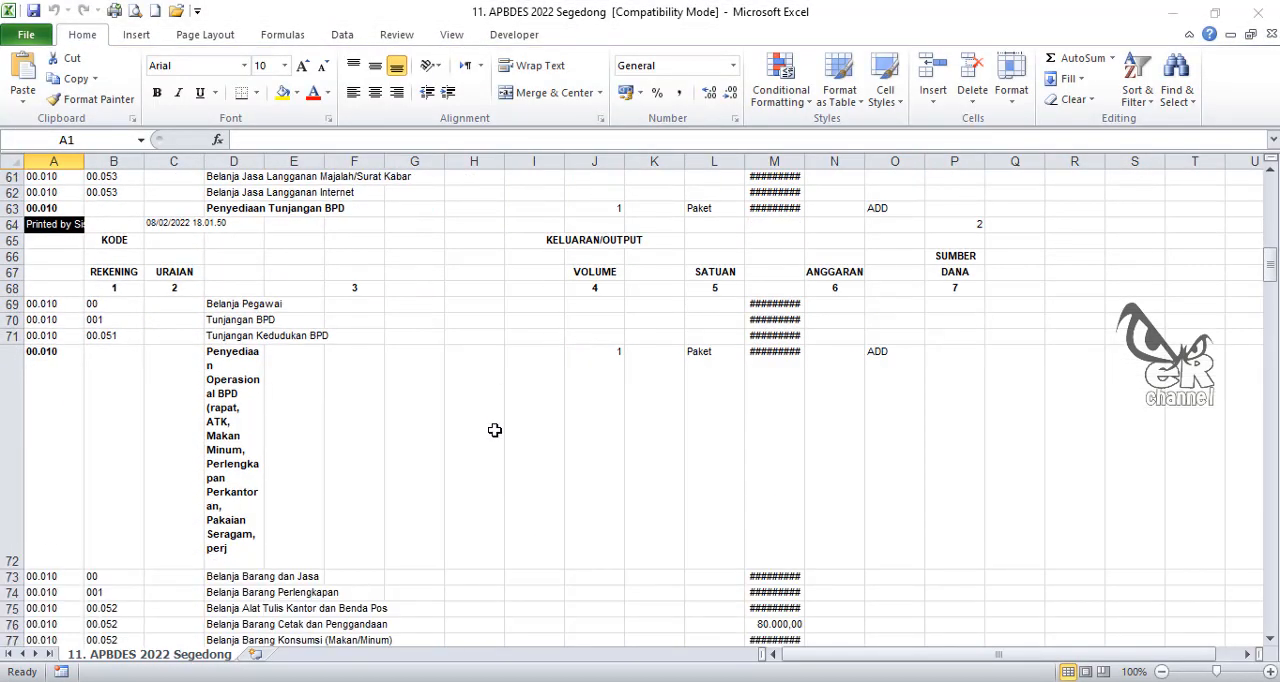
scroll(494, 430, "down", 8)
scroll(494, 422, "up", 18)
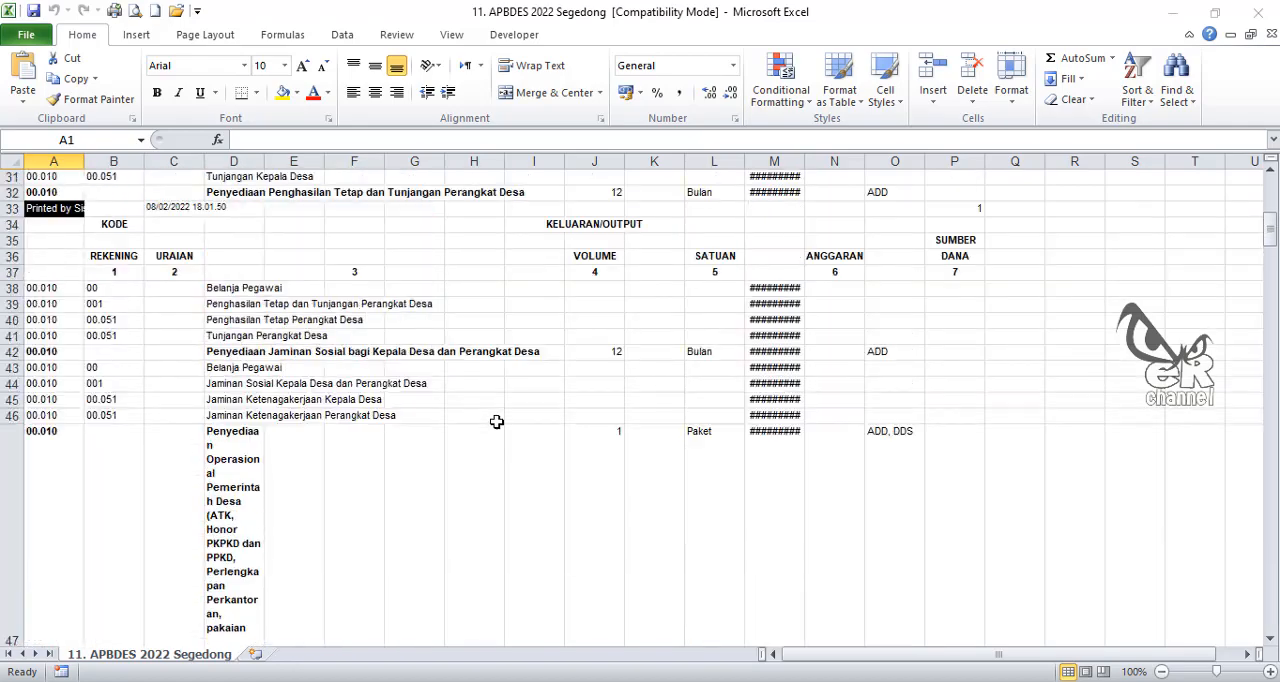
scroll(496, 421, "up", 10)
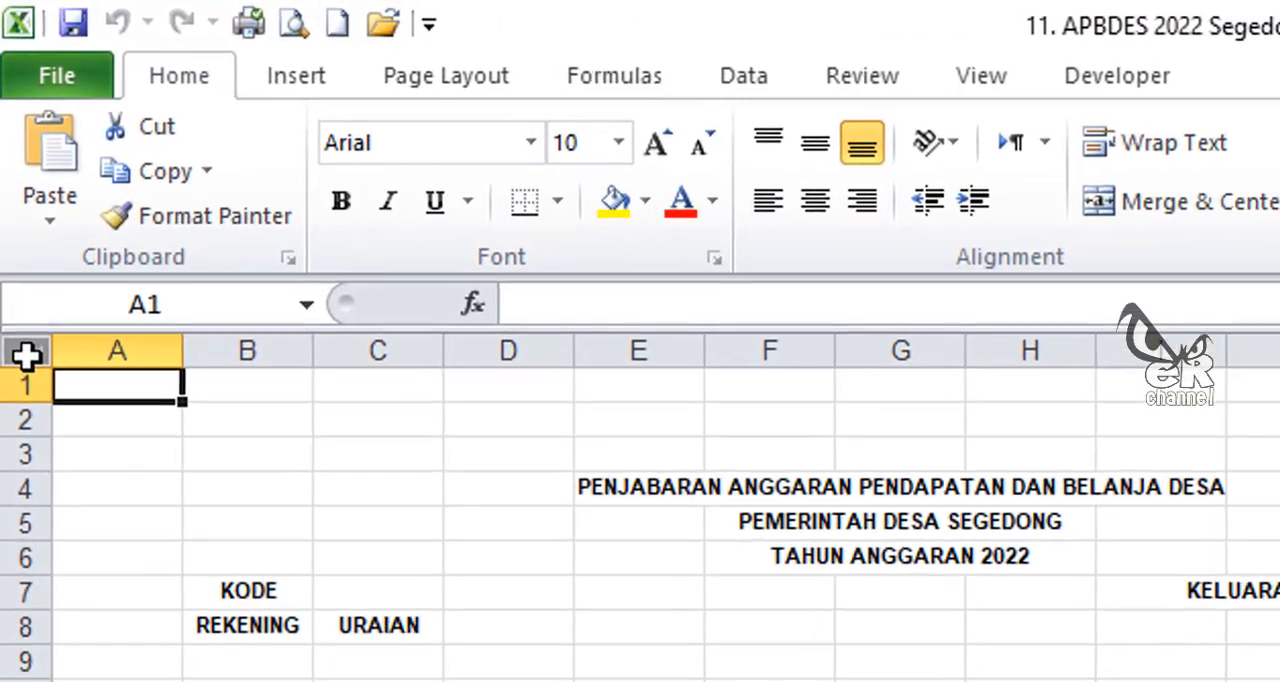
Step: Turn off text wrapping for every cell in the sheet
left_click(12, 162)
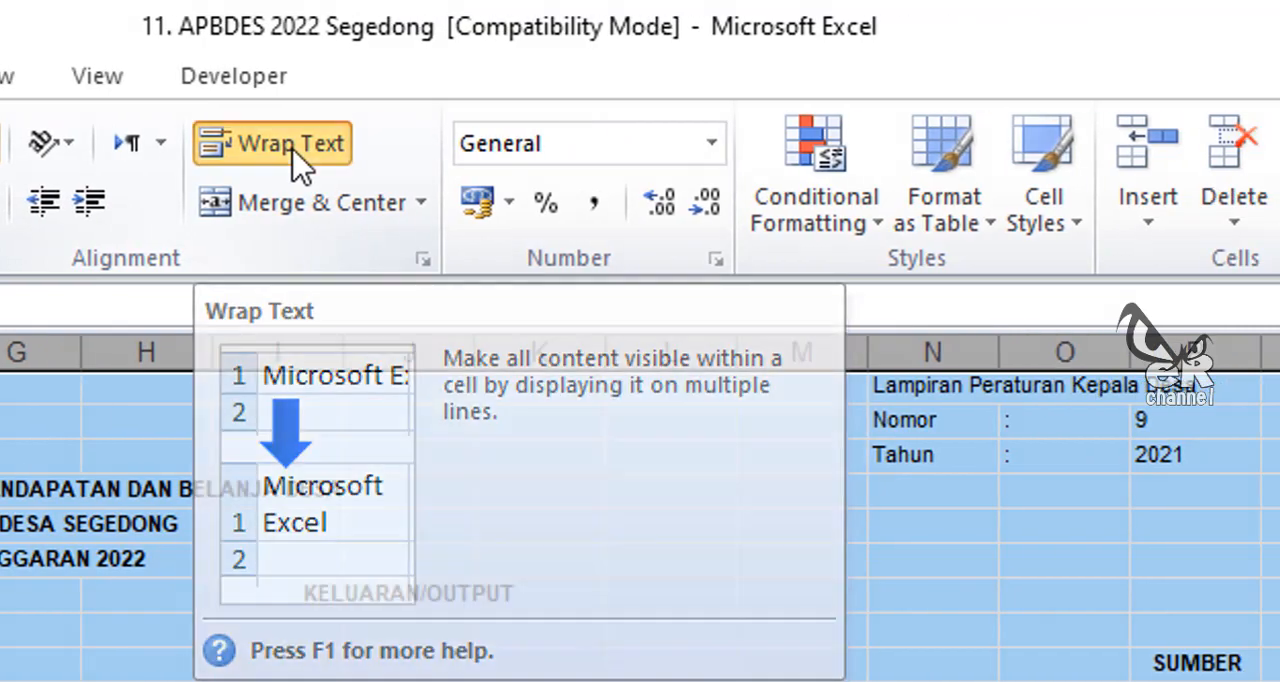
left_click(455, 150)
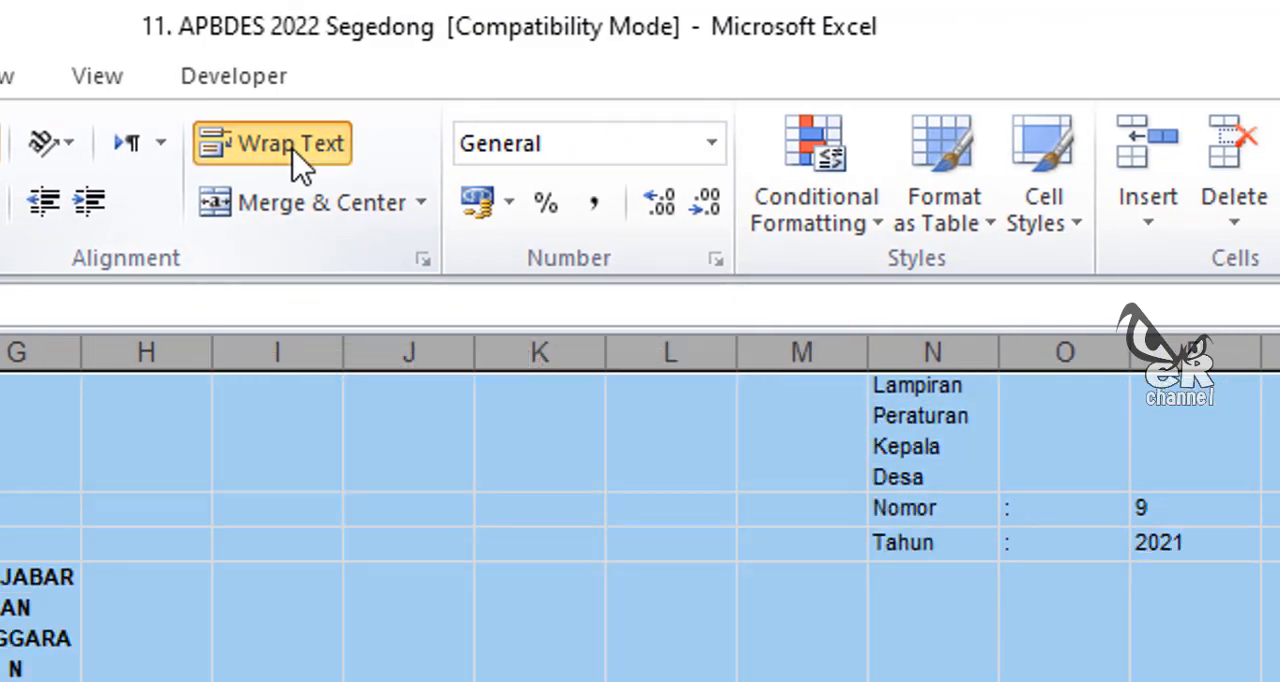
left_click(300, 165)
scroll(277, 314, "down", 5)
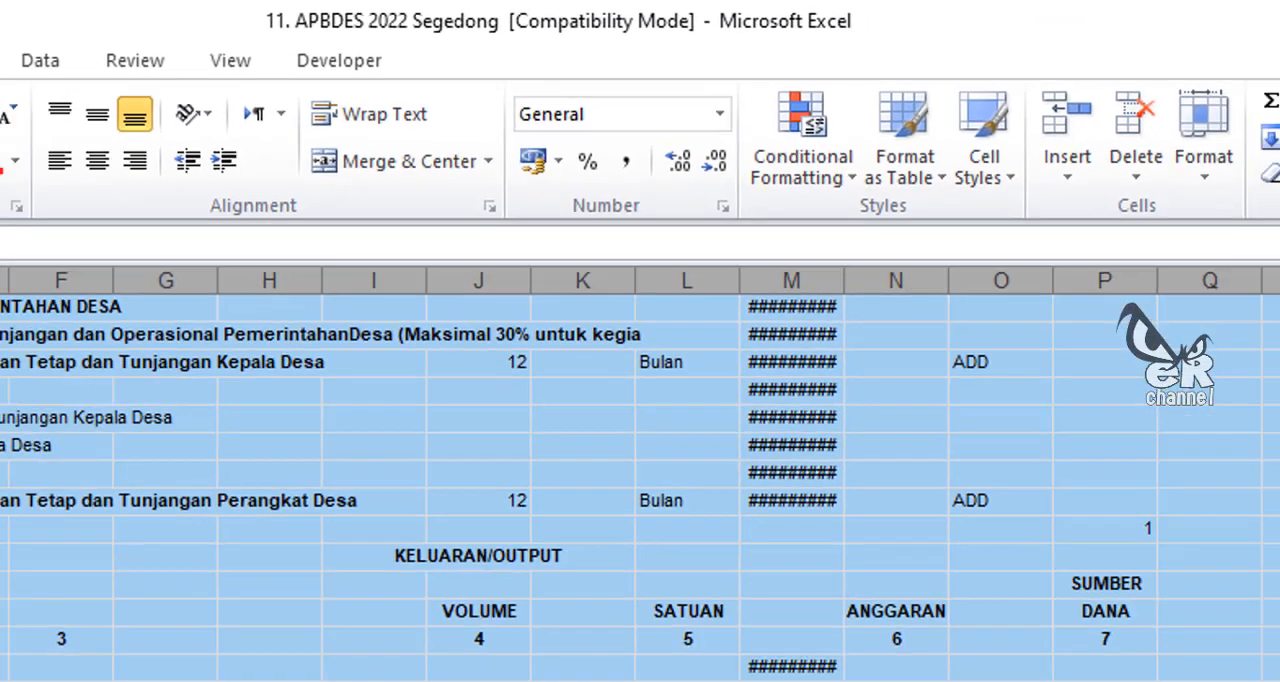
scroll(464, 445, "down", 6)
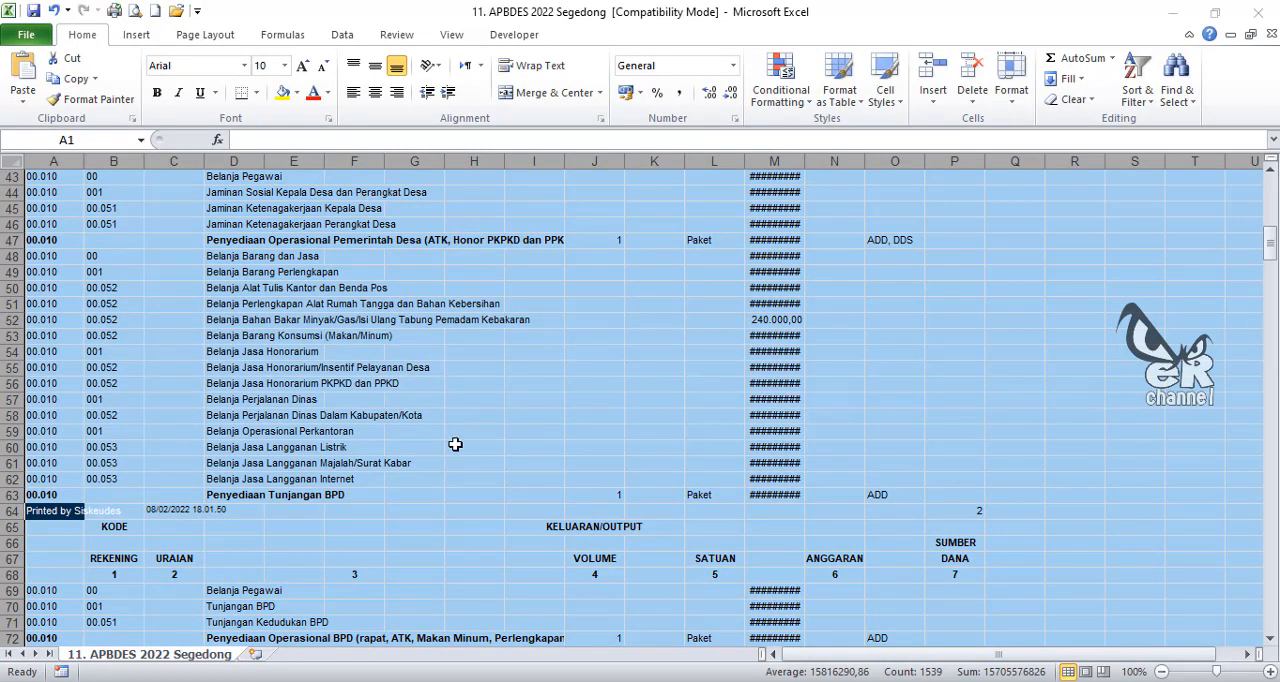
scroll(462, 437, "up", 12)
scroll(454, 438, "up", 2)
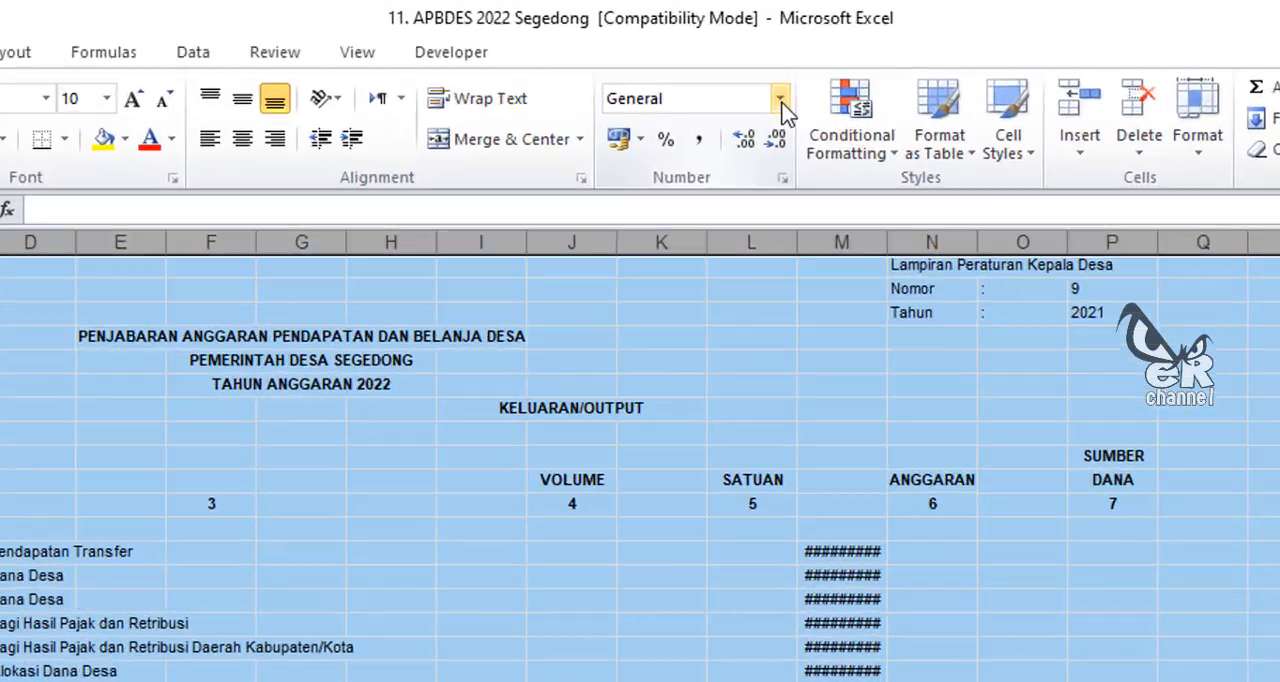
Step: Apply the General number format to all cells of the sheet
left_click(733, 65)
left_click(818, 250)
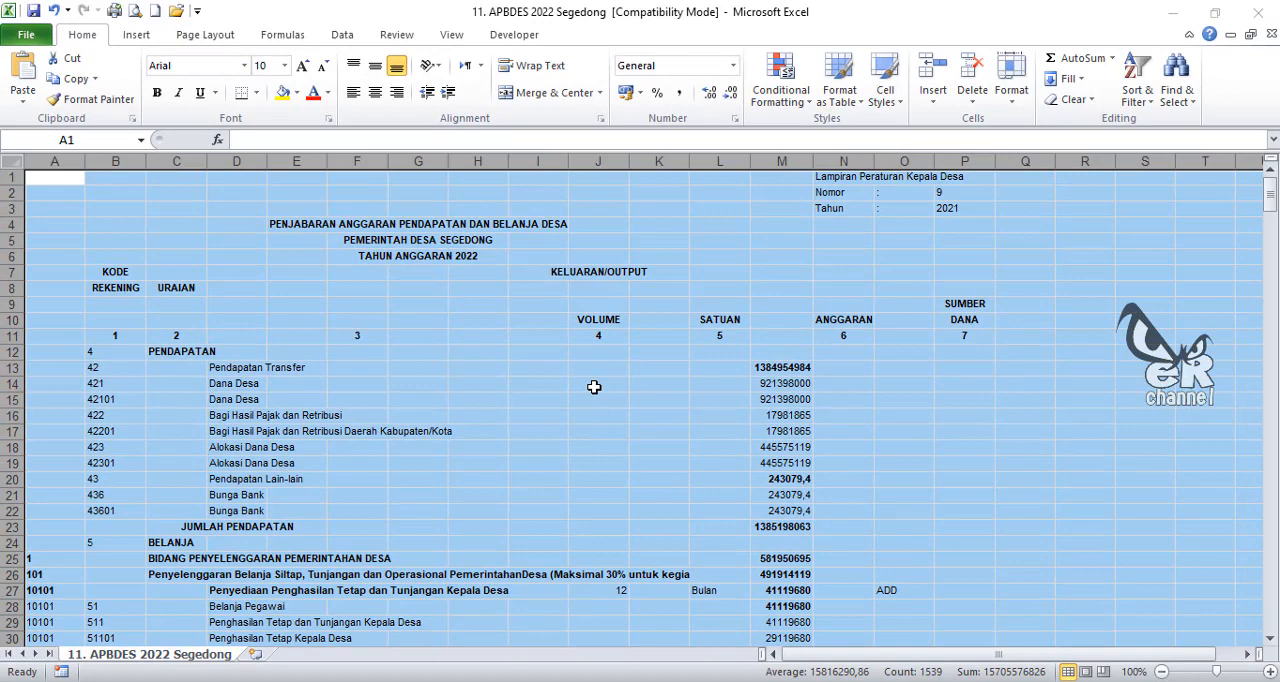
left_click(594, 388)
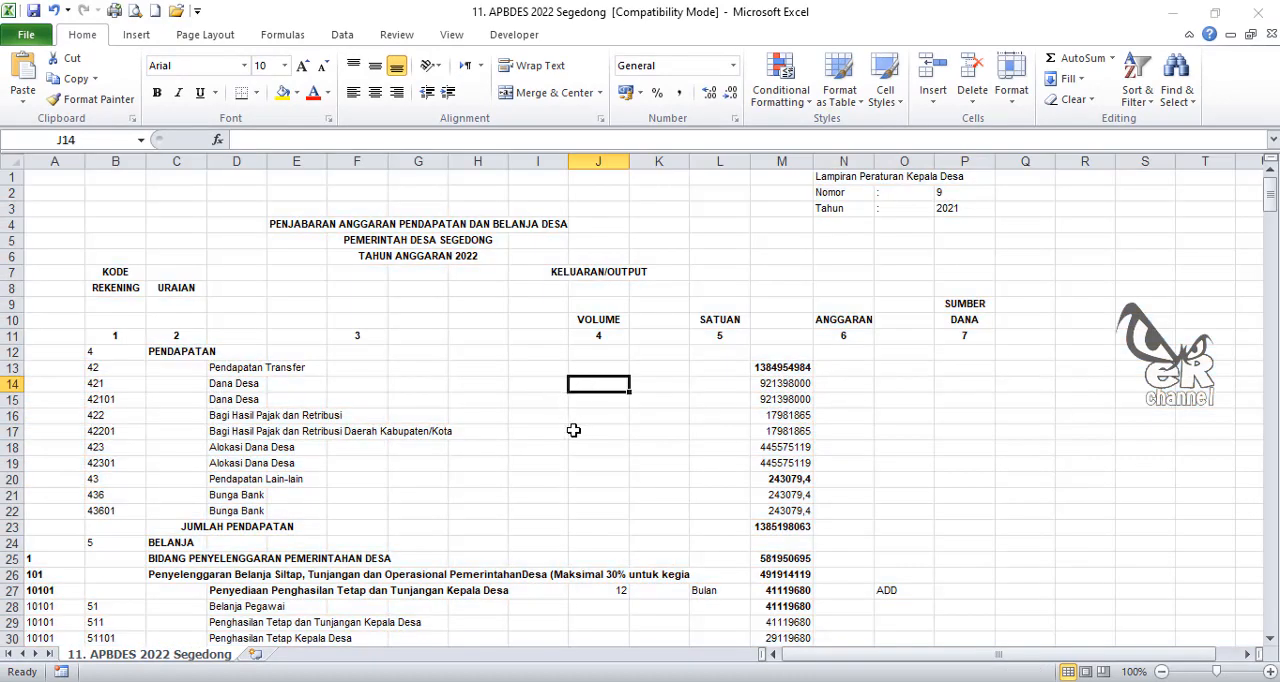
Step: Examine the page header rows repeated between the budget entries, such as rows 33 to 37
scroll(550, 455, "down", 5)
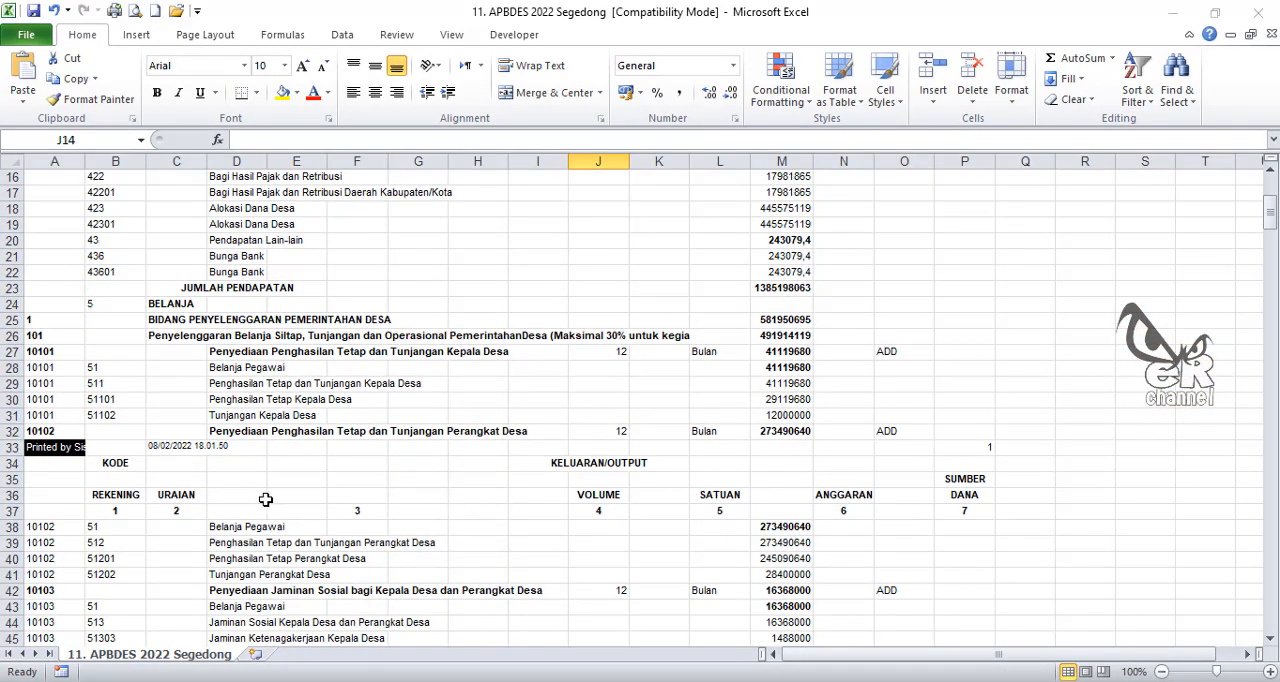
scroll(408, 390, "up", 5)
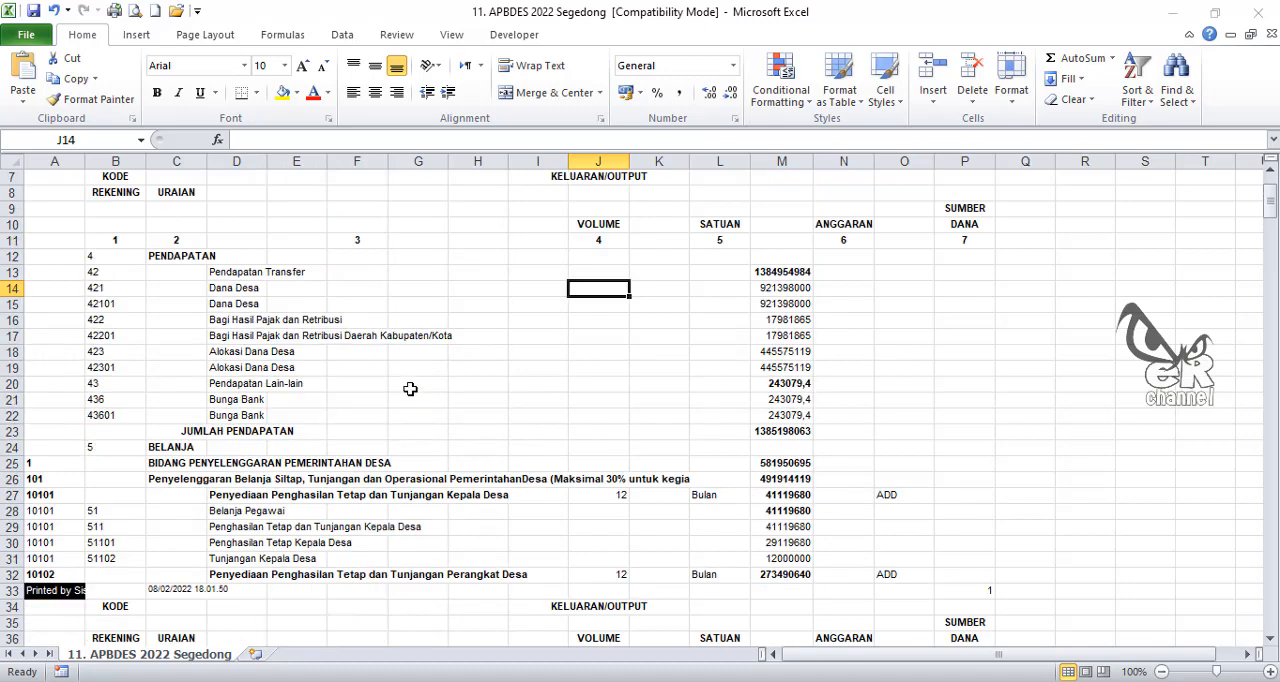
scroll(520, 340, "down", 7)
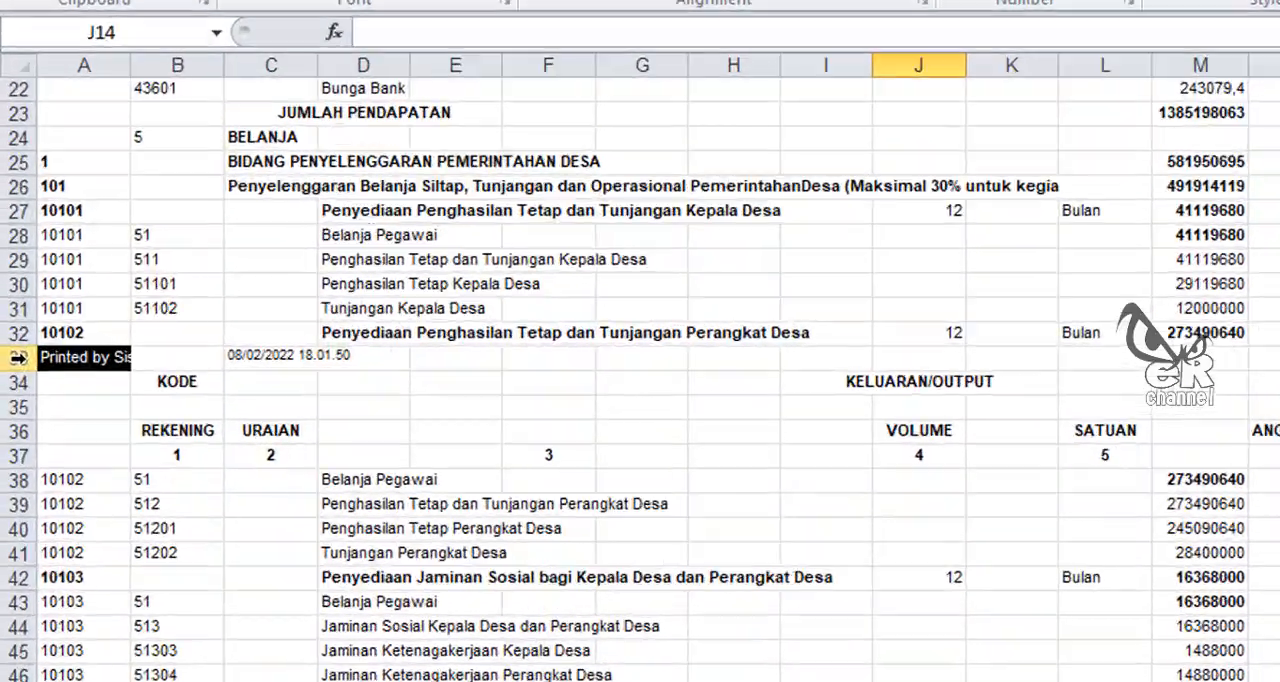
left_click_drag(12, 351, 8, 414)
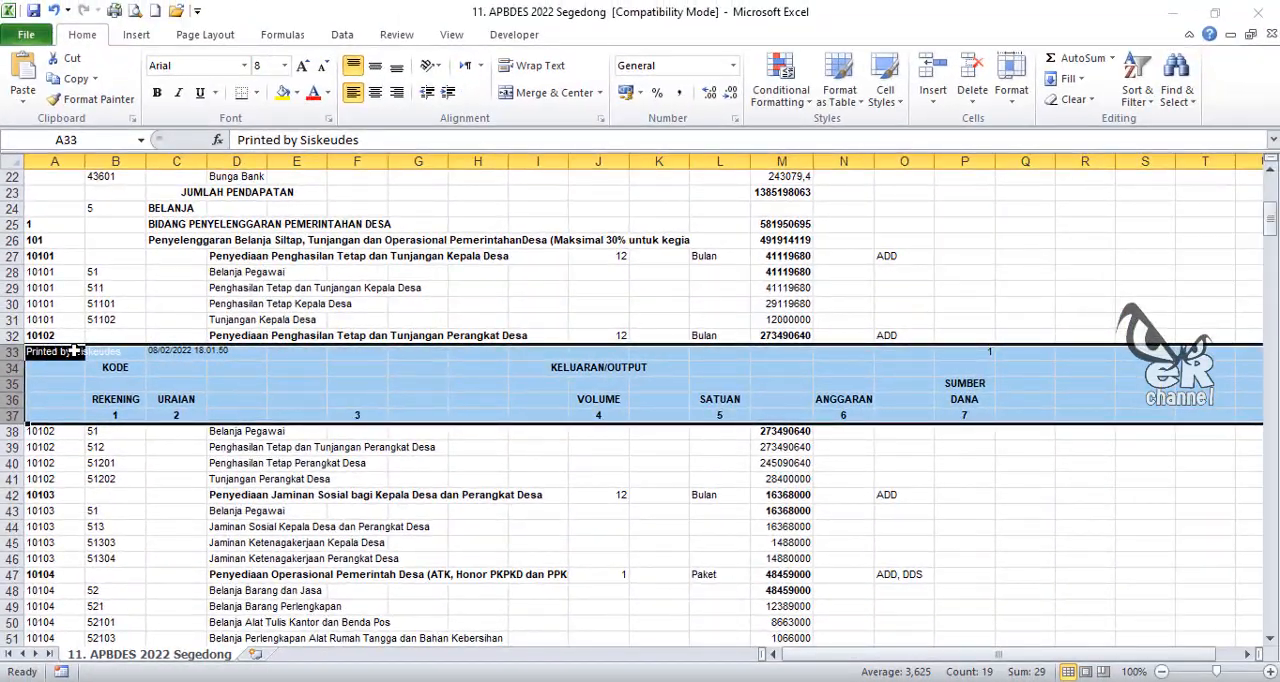
left_click(196, 367)
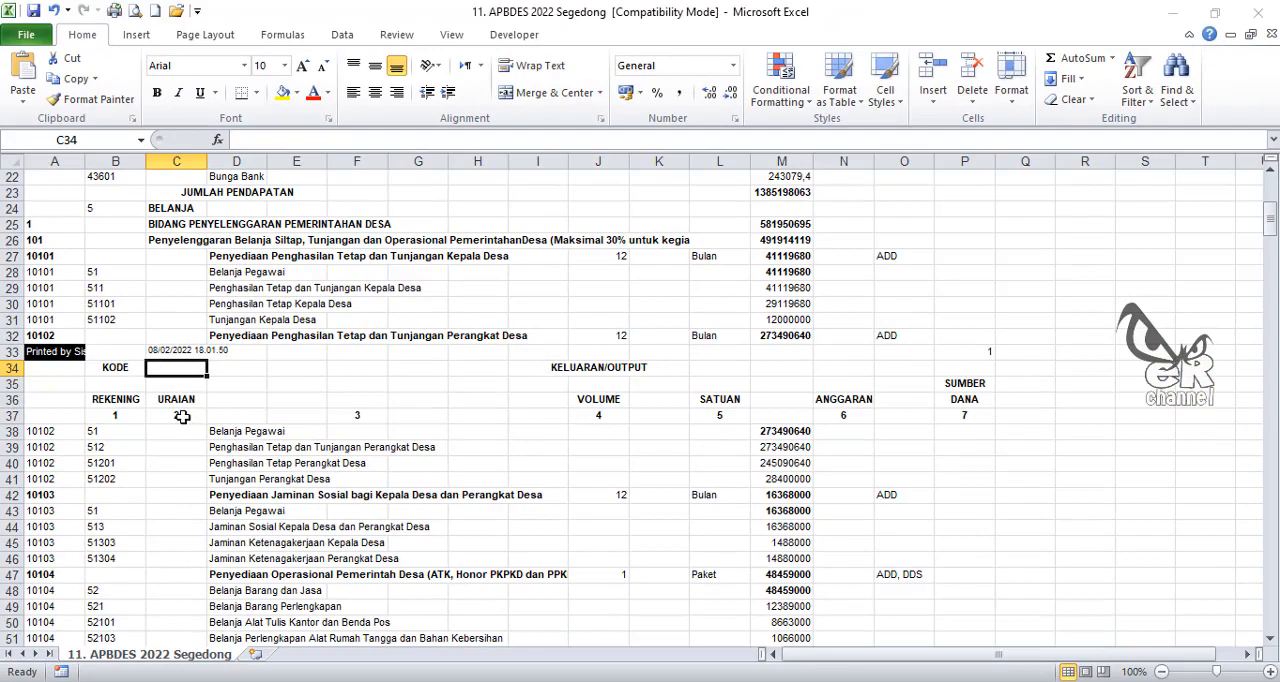
scroll(186, 416, "down", 18)
scroll(159, 436, "down", 13)
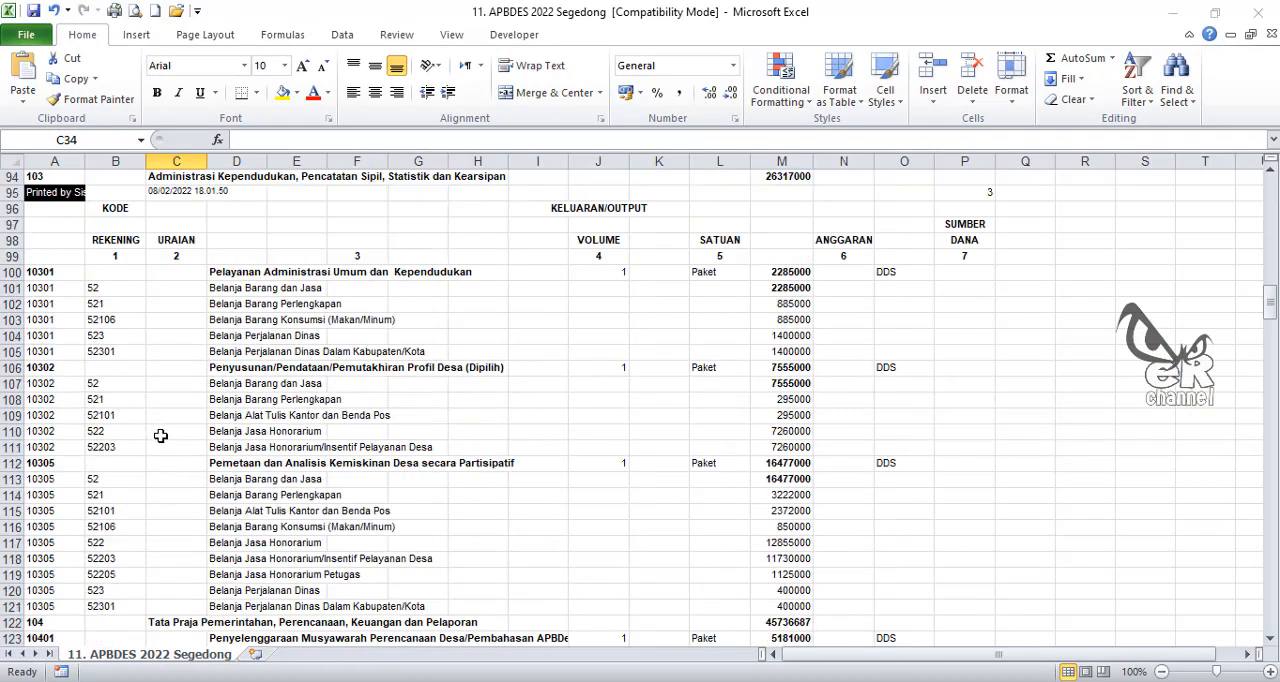
scroll(160, 430, "up", 12)
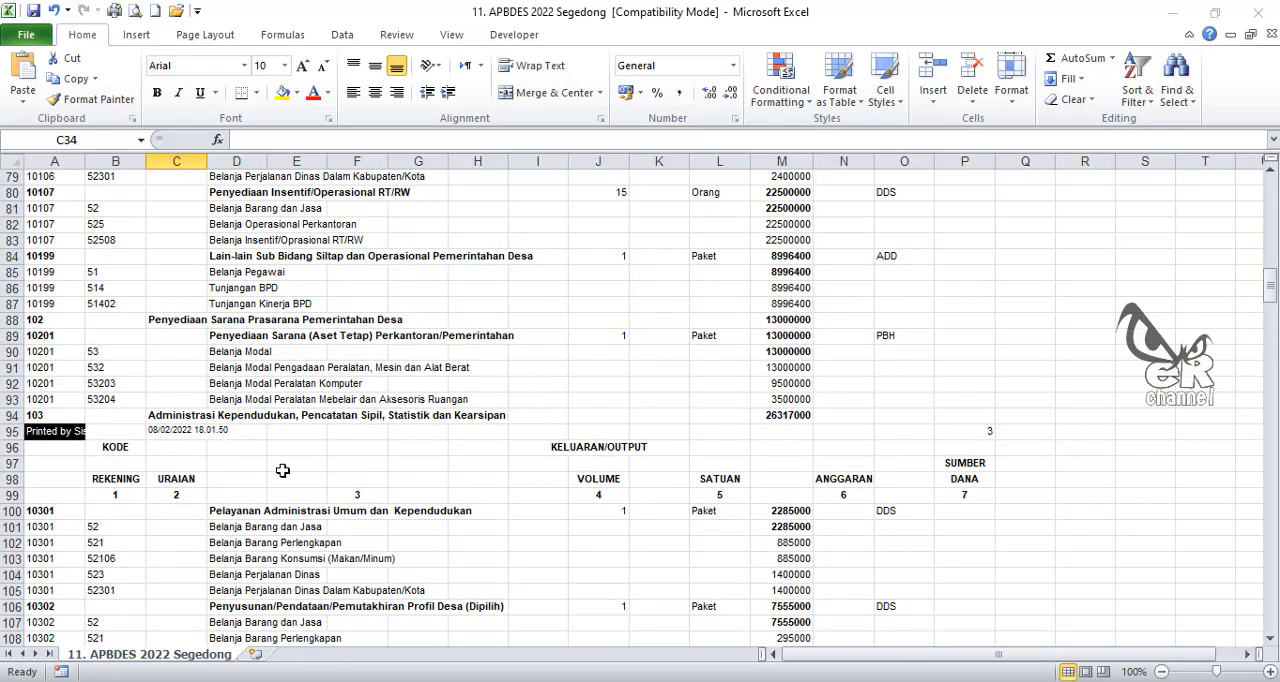
scroll(281, 471, "up", 7)
scroll(281, 471, "up", 19)
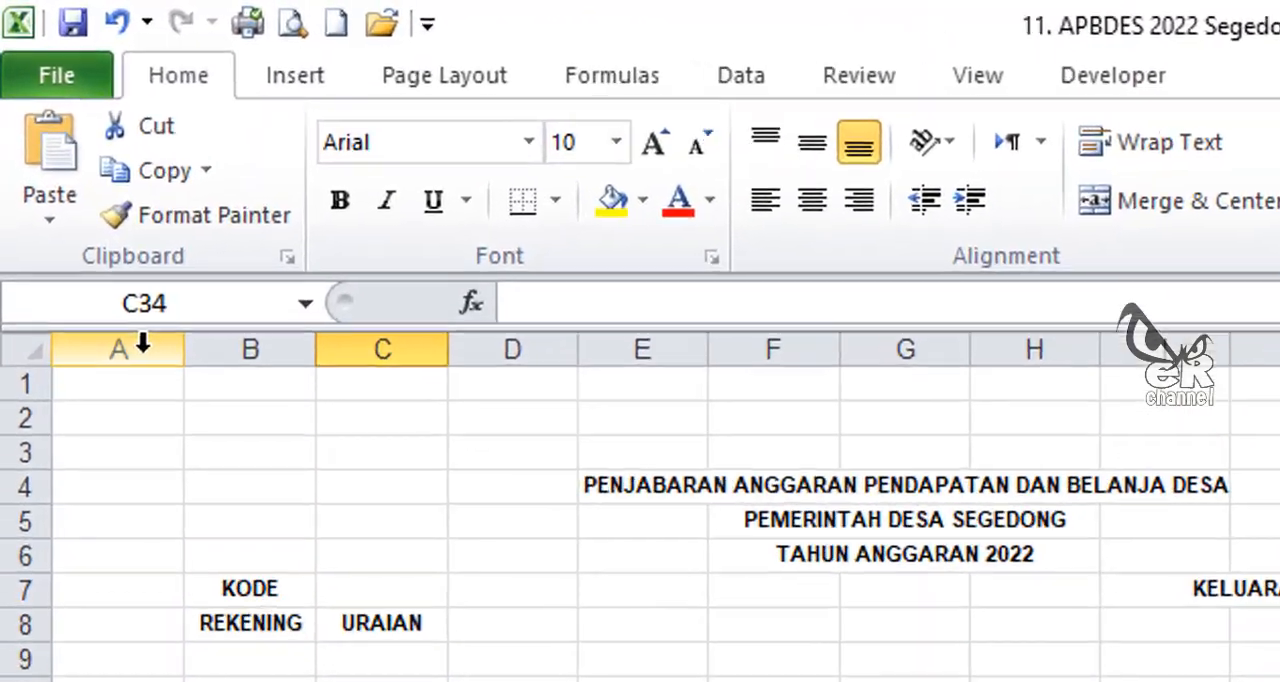
Step: Add a filter to column A
left_click(66, 159)
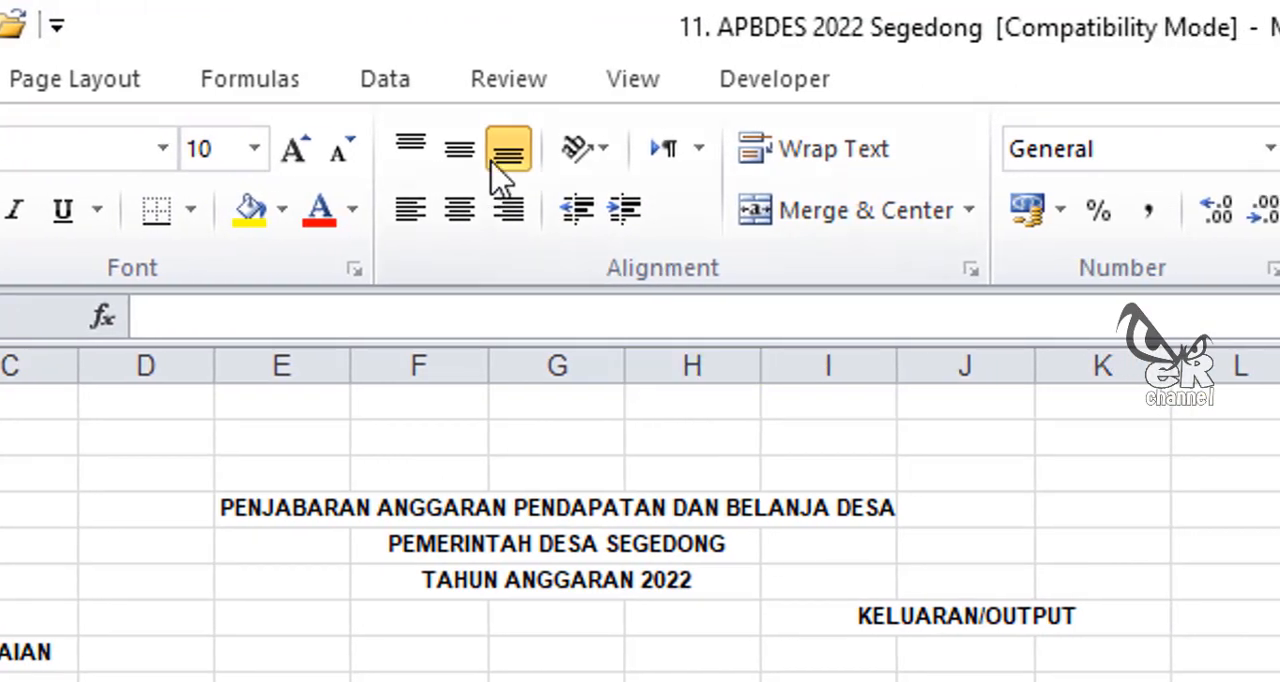
left_click(374, 86)
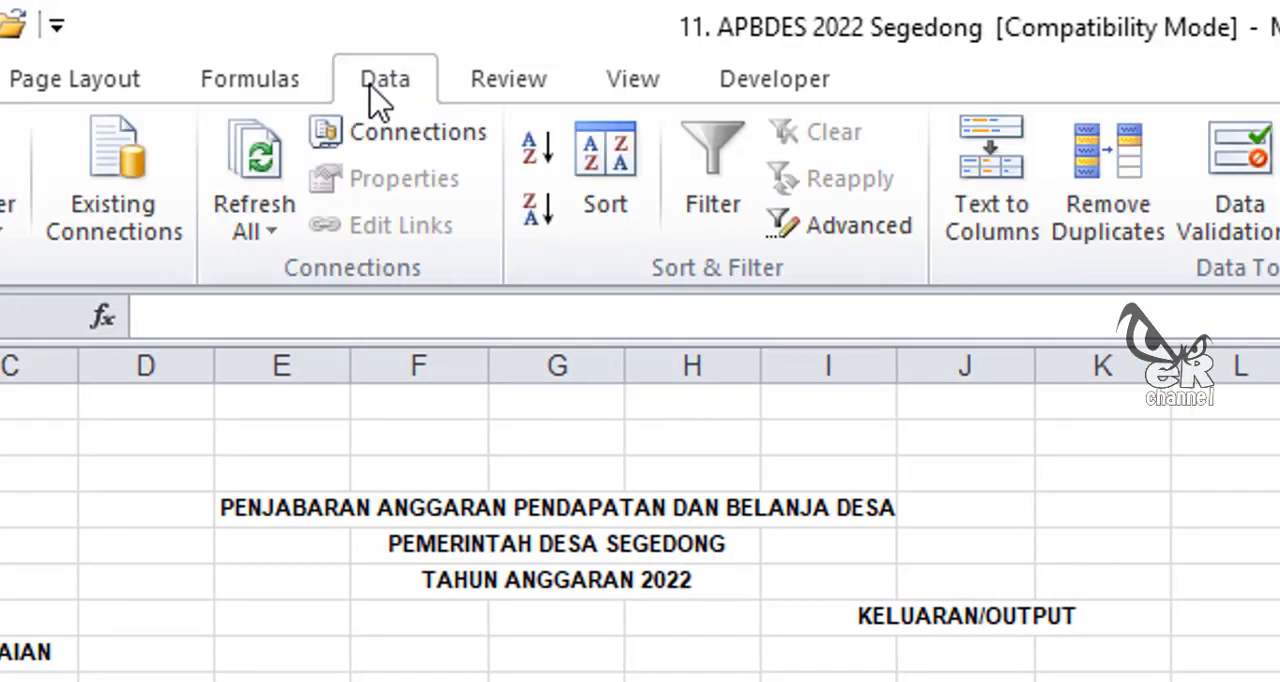
left_click(699, 183)
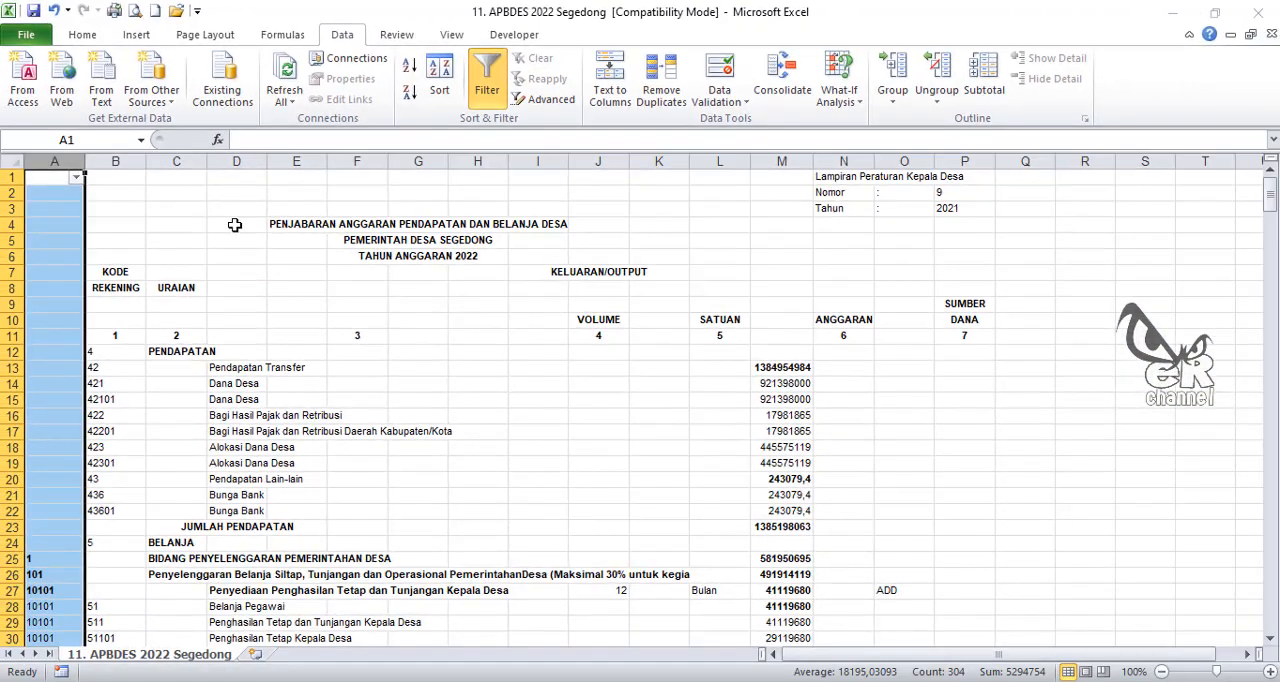
left_click(213, 274)
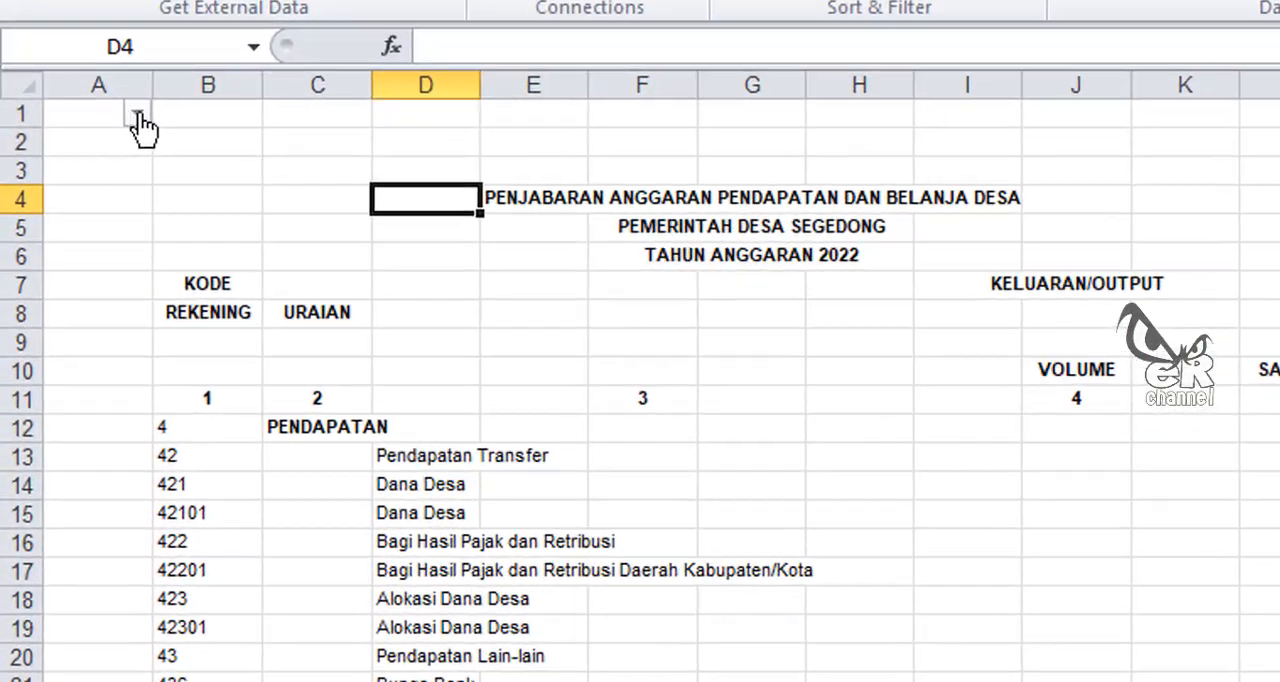
Step: Filter column A to show only the "Printed by Siskeudes" and blank entries
left_click(138, 115)
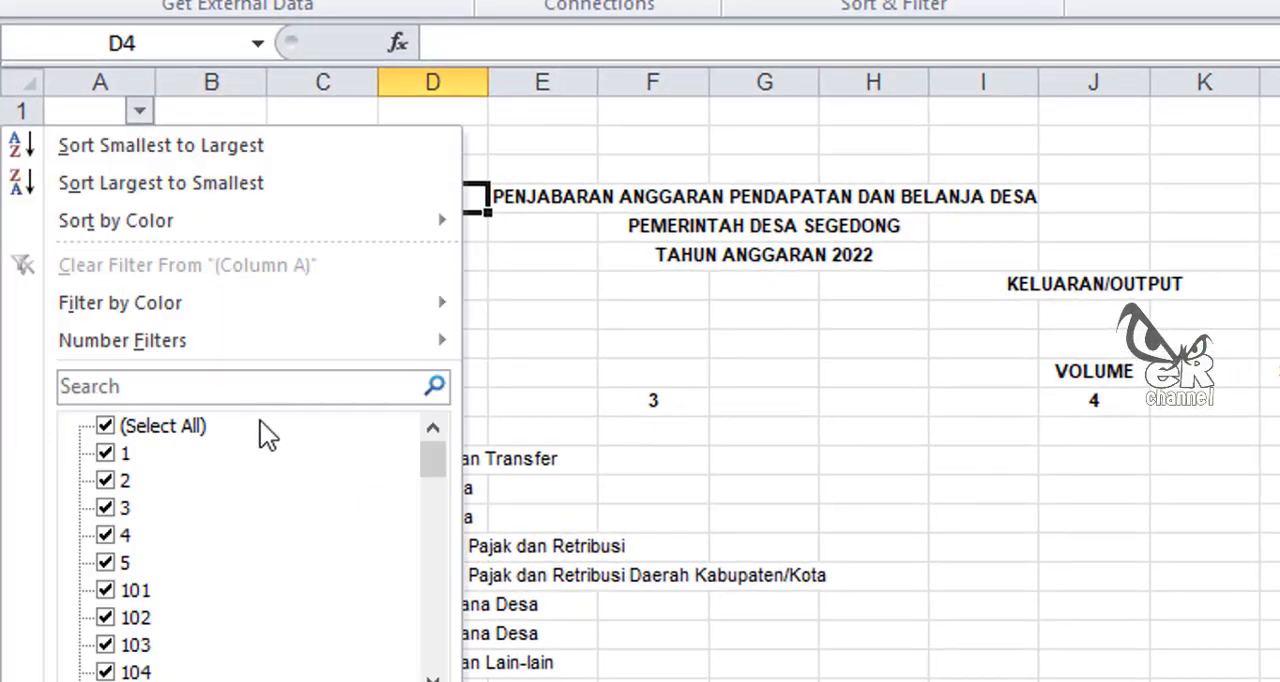
left_click(105, 426)
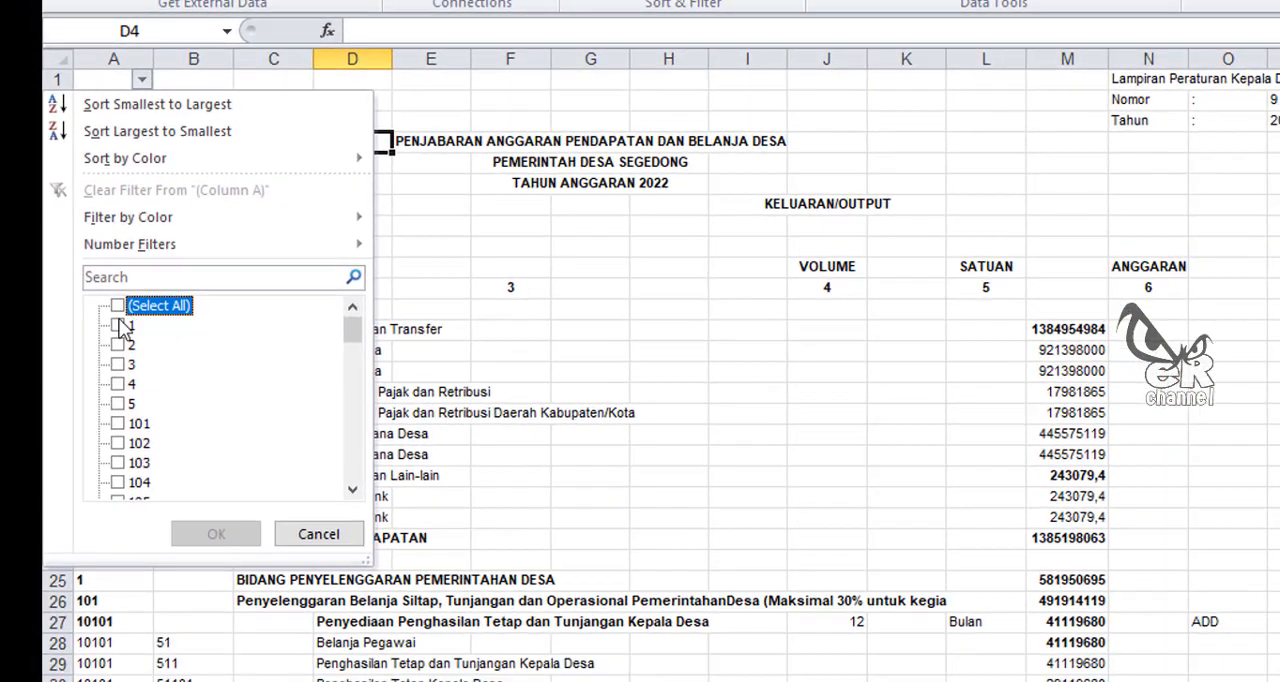
left_click_drag(358, 346, 352, 468)
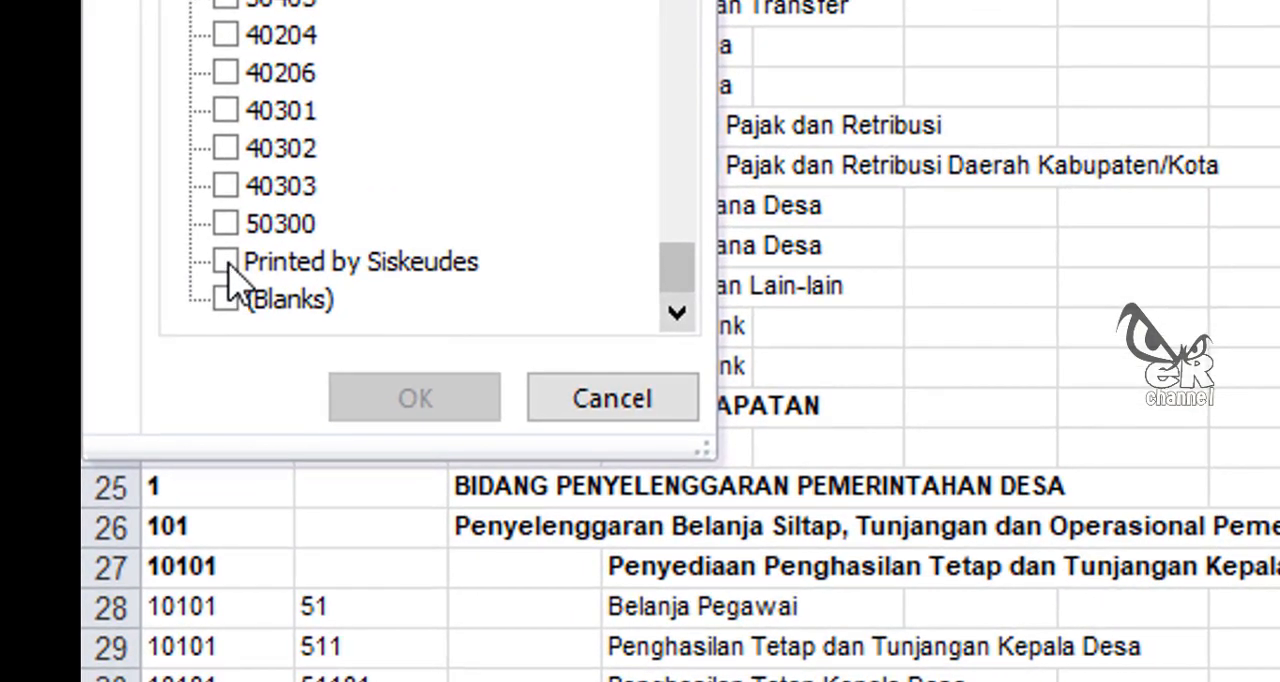
left_click(228, 262)
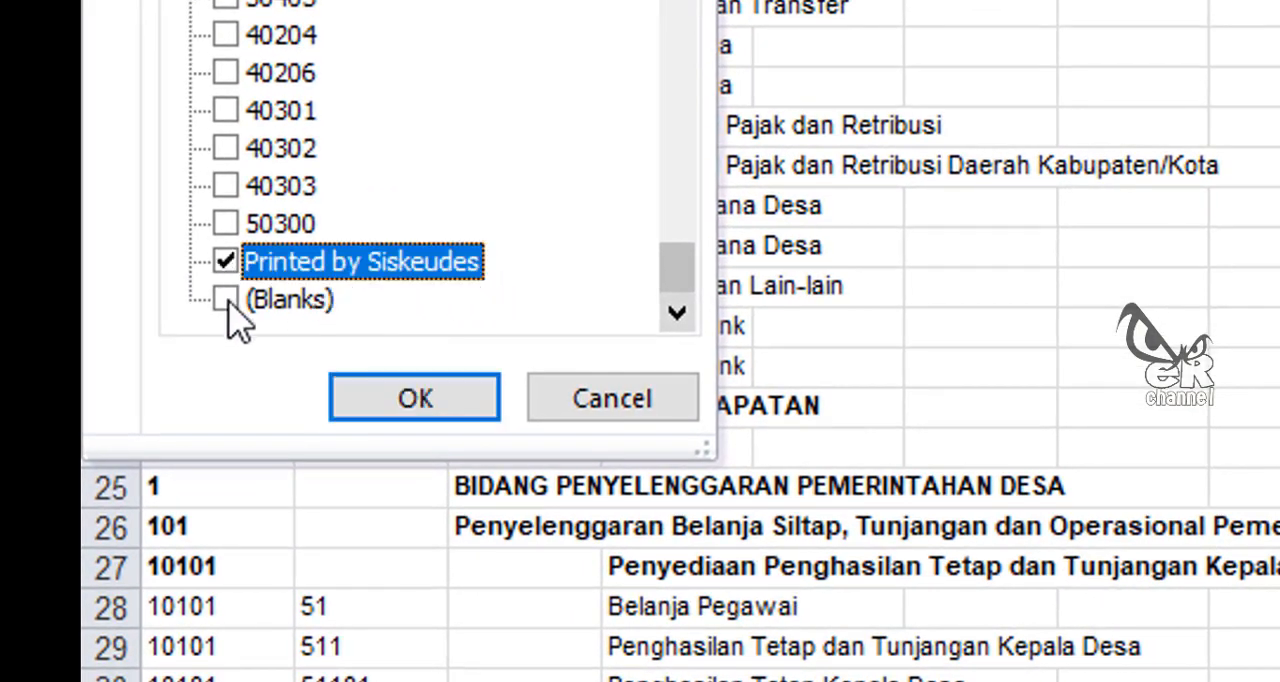
left_click(226, 300)
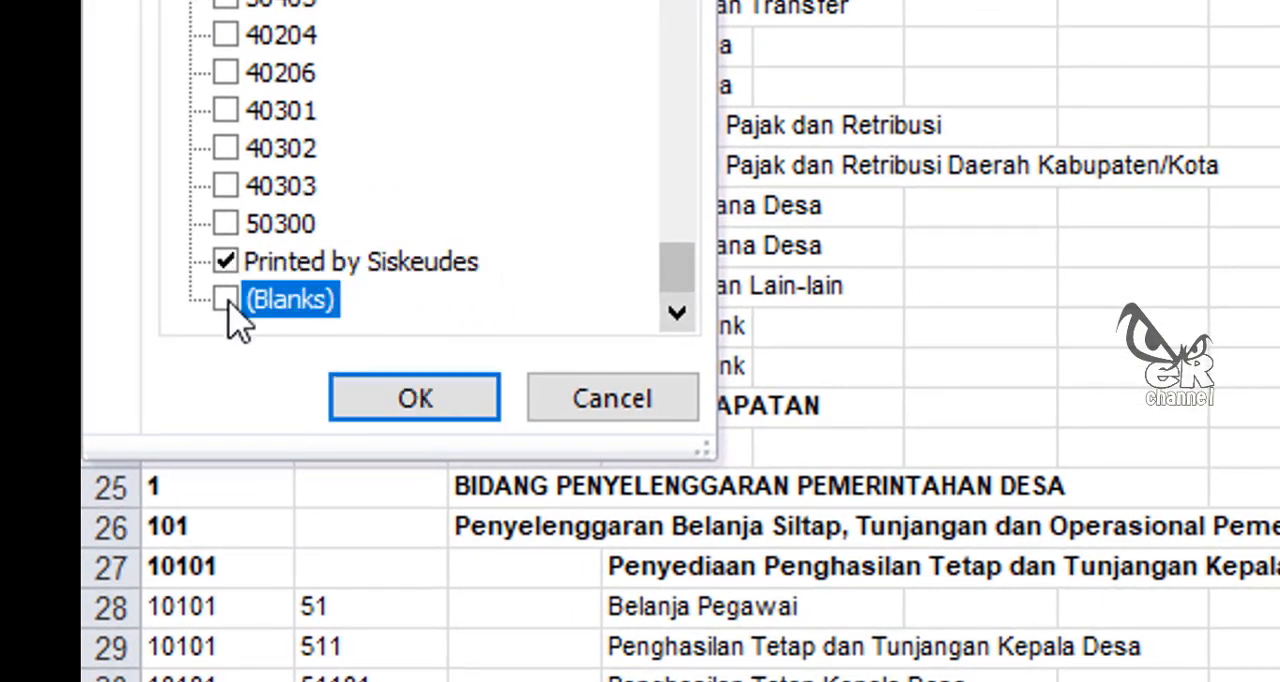
left_click(445, 400)
Step: Delete the filtered page header rows: the visible rows from 33 to 349, rows 376 to 381, and row 390
scroll(400, 274, "down", 7)
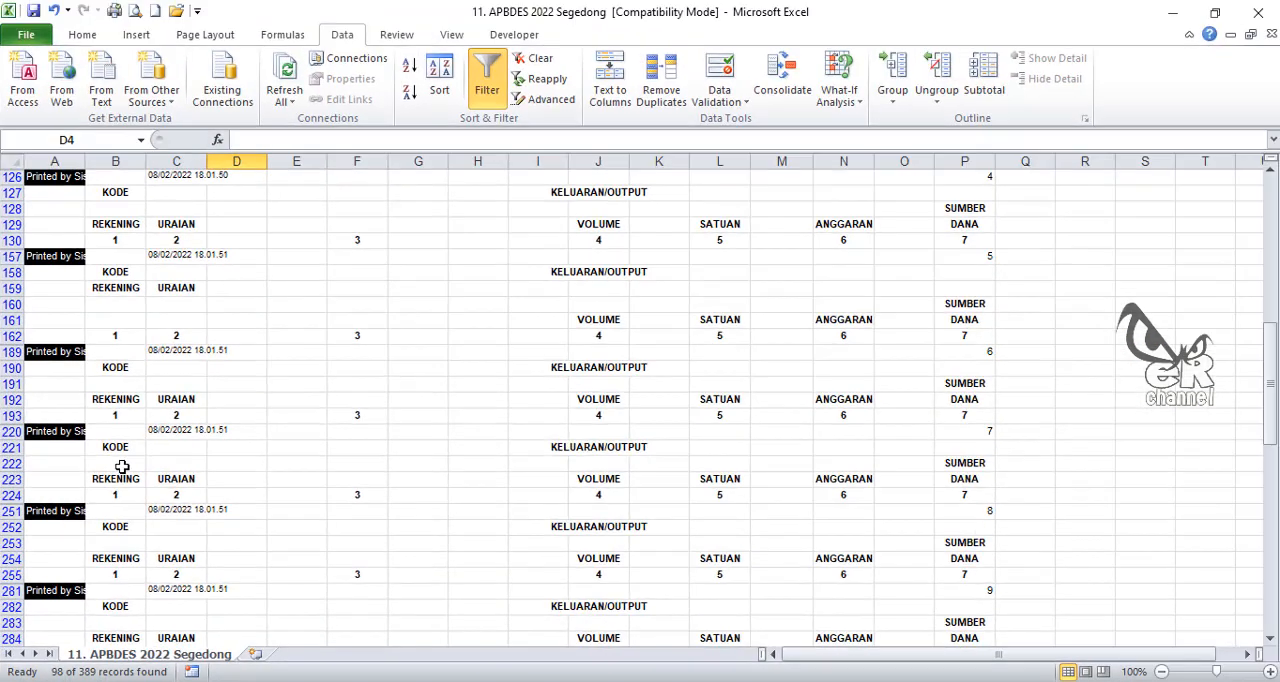
scroll(375, 272, "up", 8)
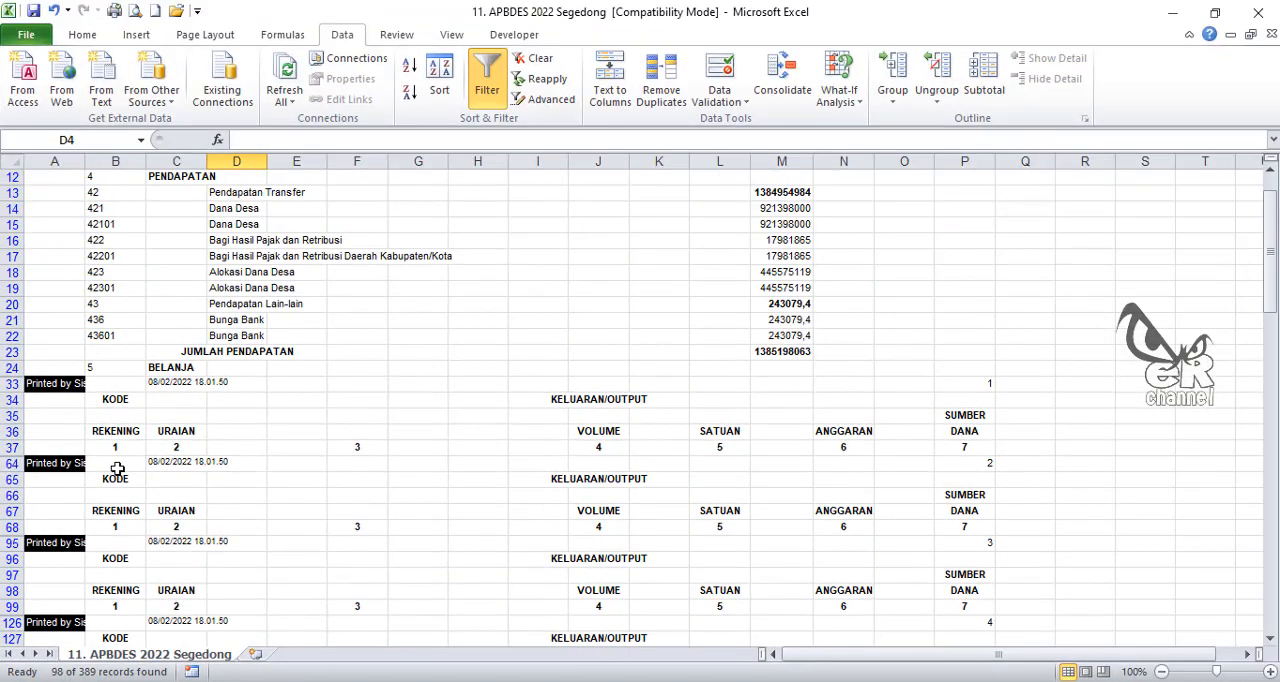
scroll(110, 466, "up", 2)
scroll(104, 455, "down", 3)
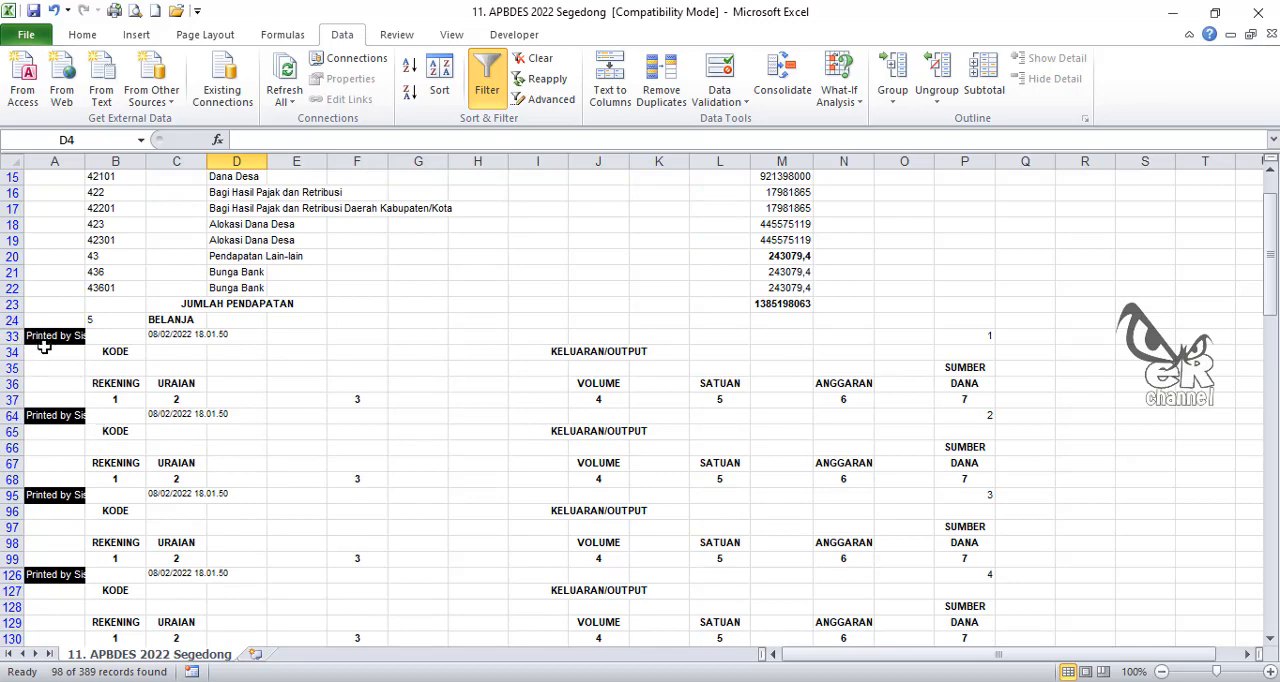
left_click_drag(12, 336, 48, 558)
scroll(158, 540, "down", 3)
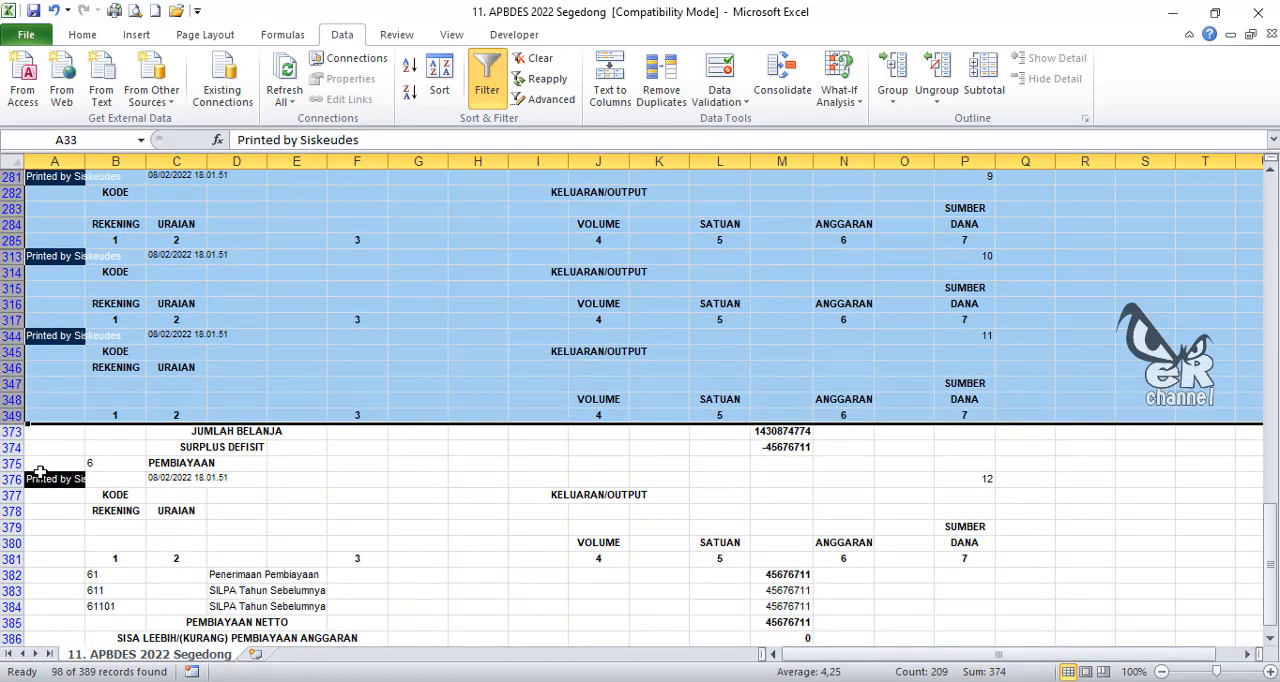
left_click_drag(8, 479, 8, 558)
scroll(102, 521, "down", 3)
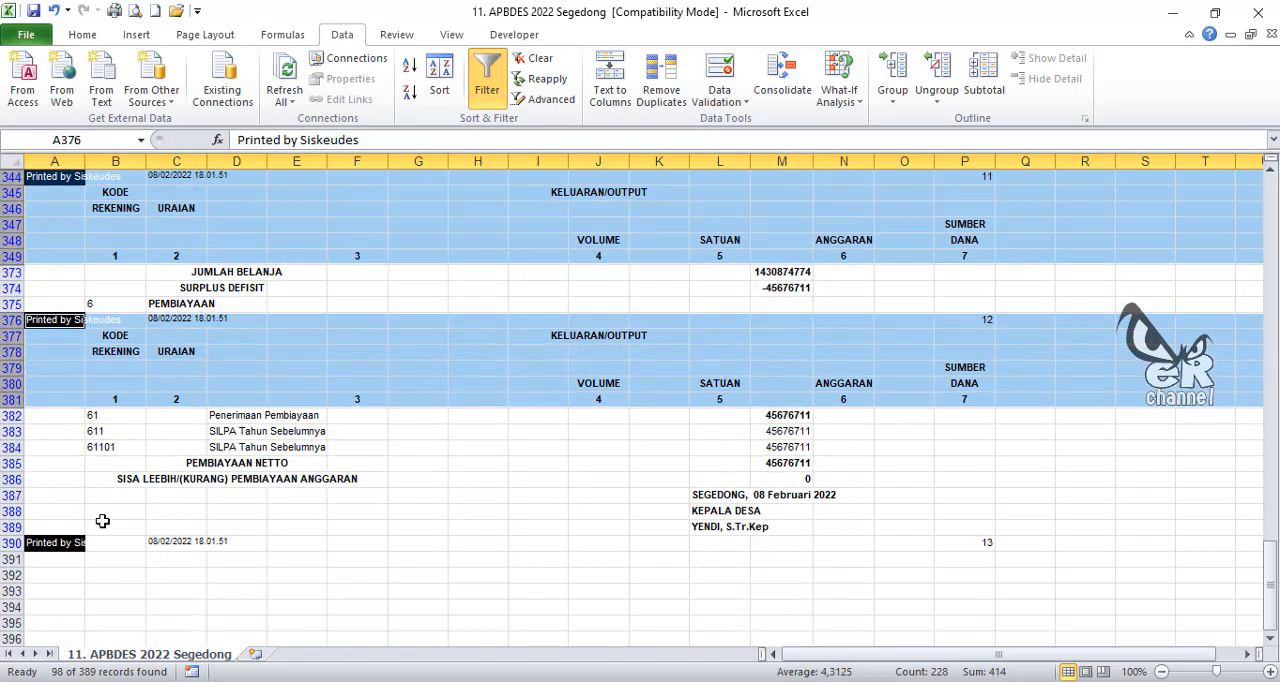
left_click(10, 543, "ctrl")
scroll(240, 500, "up", 20)
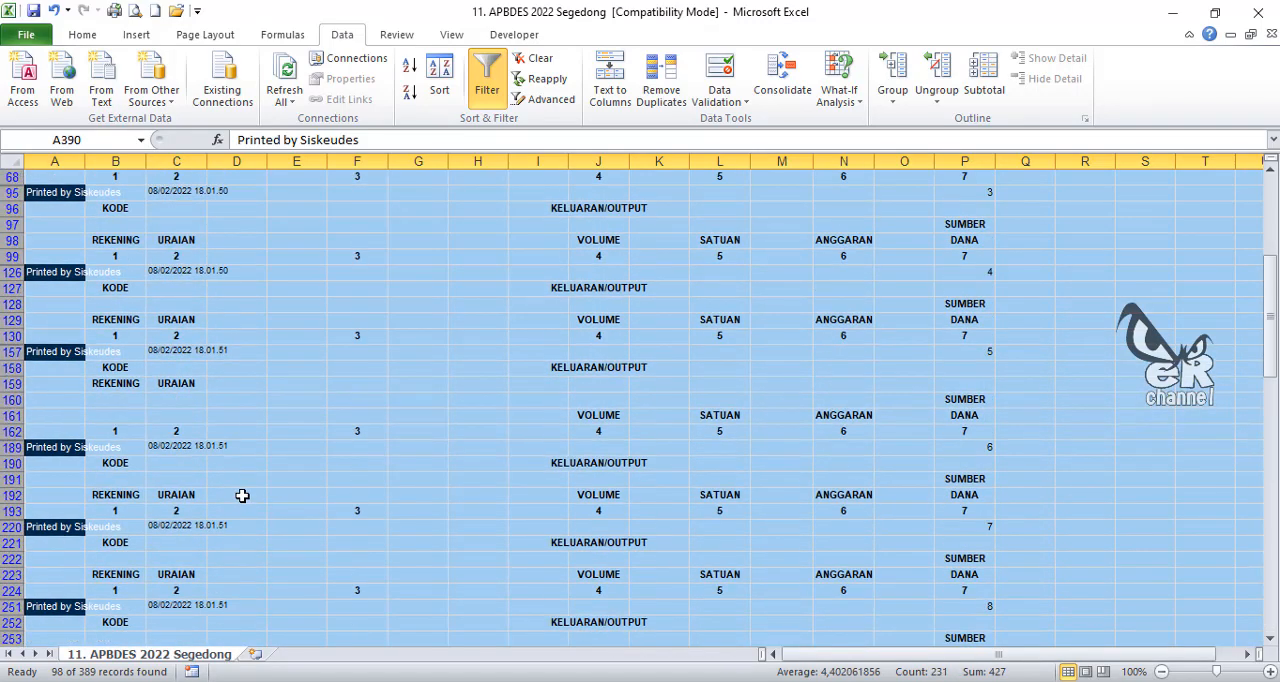
scroll(243, 487, "up", 1)
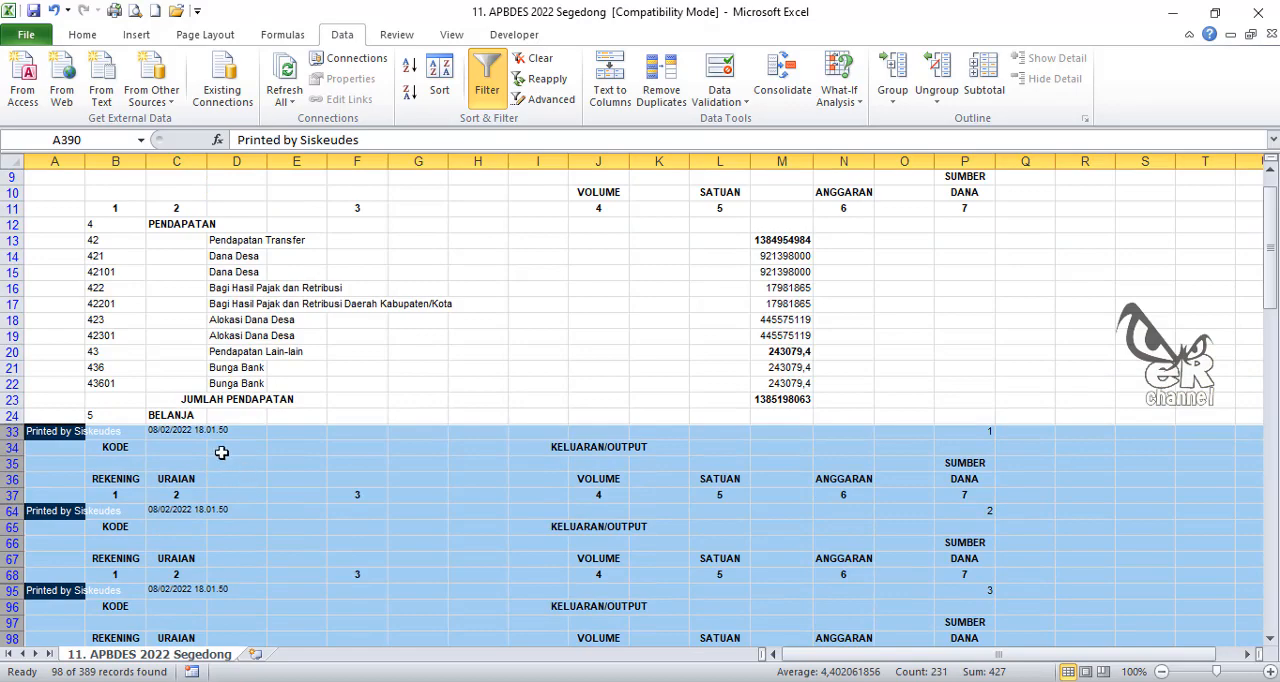
scroll(220, 450, "up", 3)
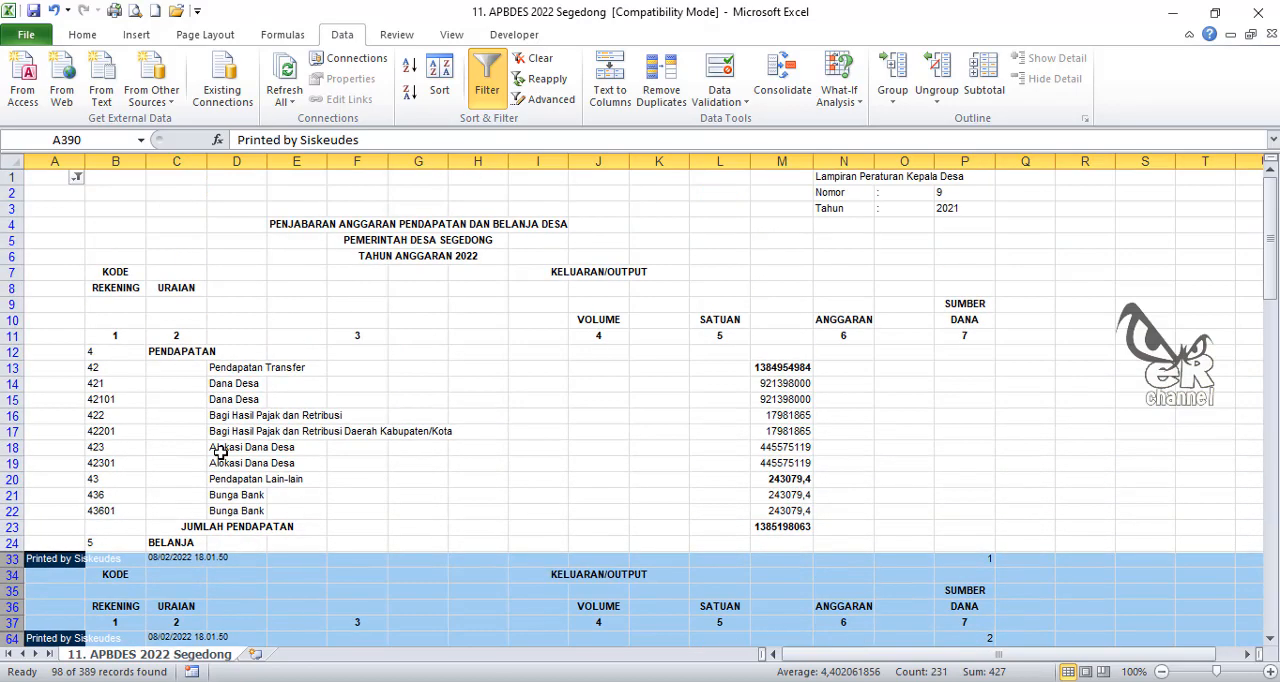
left_click(82, 34)
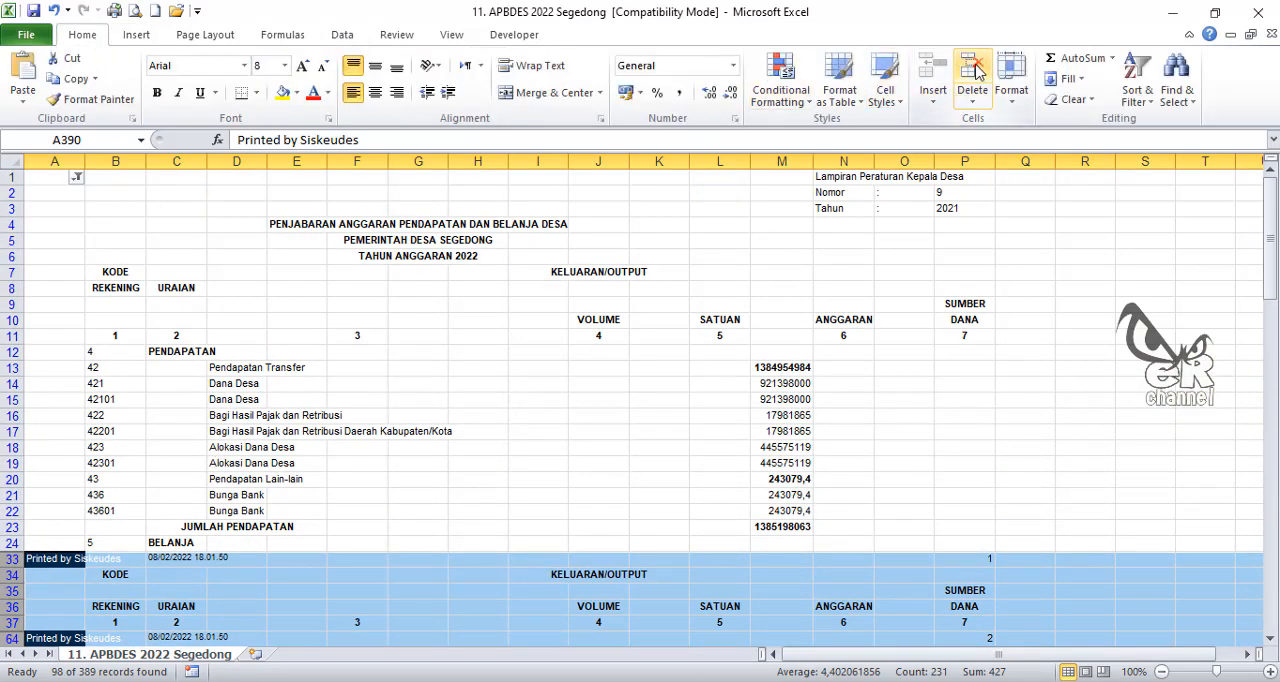
scroll(266, 514, "down", 4)
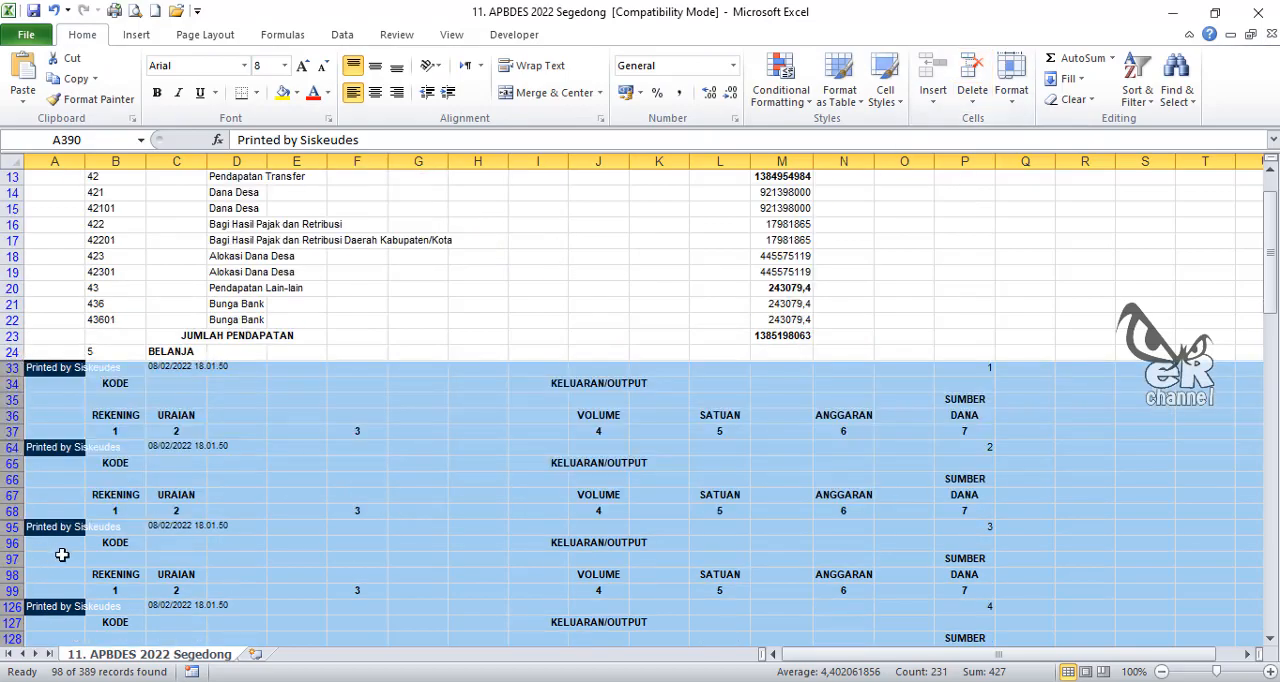
scroll(289, 411, "up", 20)
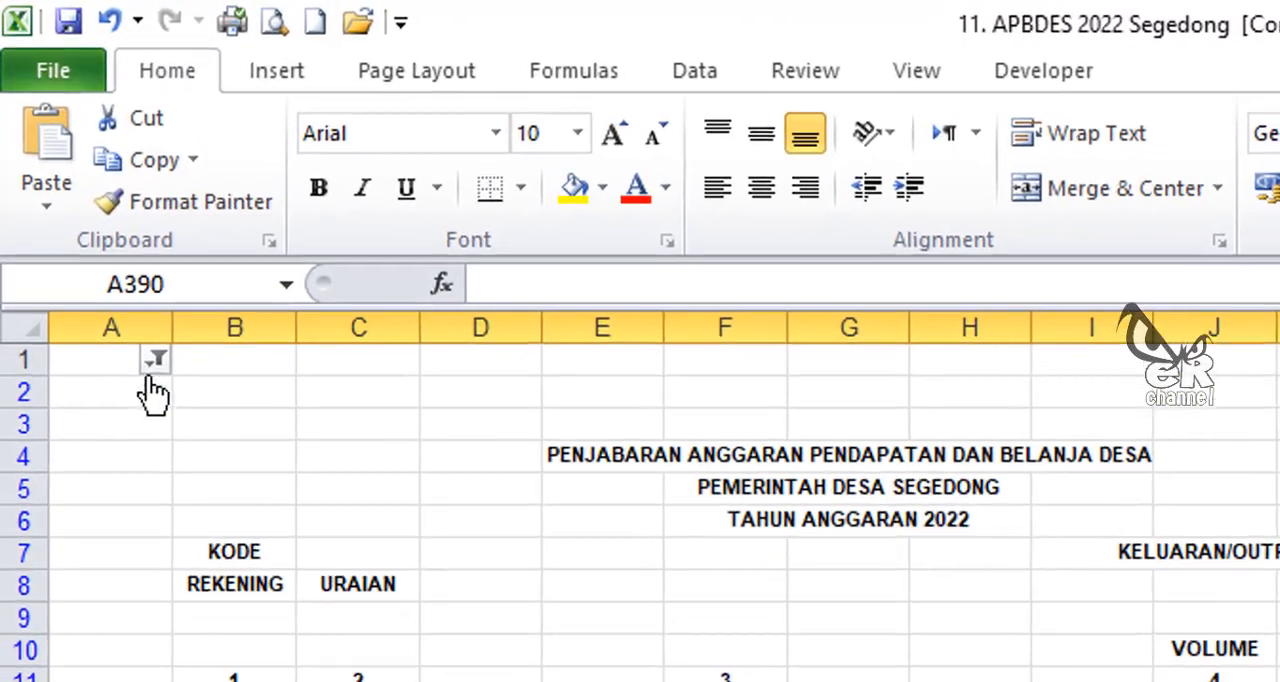
Step: Show all entries of the sheet again by selecting every value in the column A filter
left_click(102, 236)
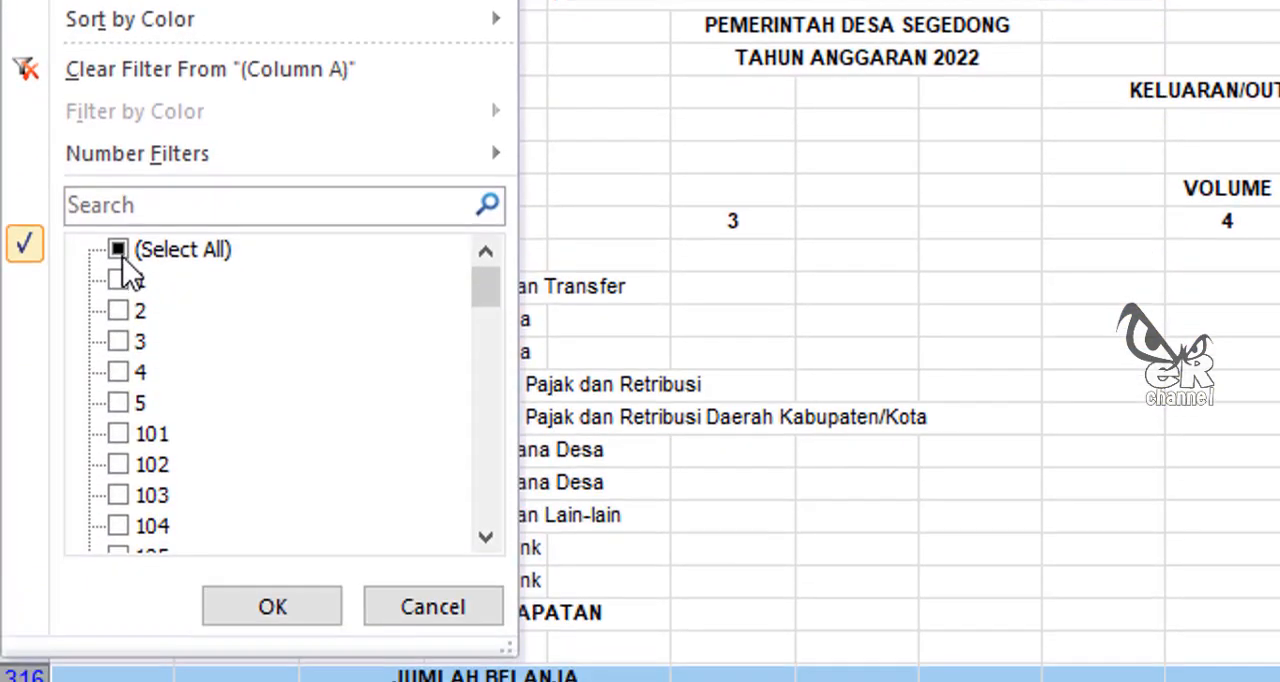
left_click(120, 251)
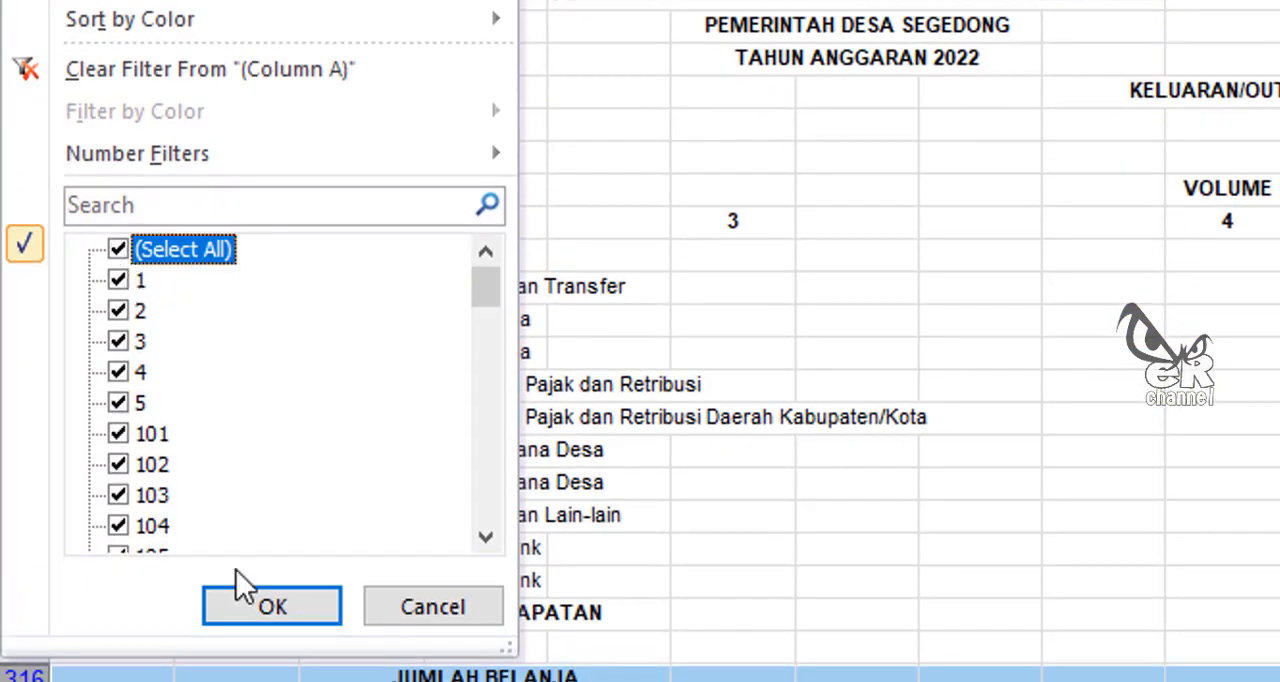
left_click(270, 607)
left_click(745, 372)
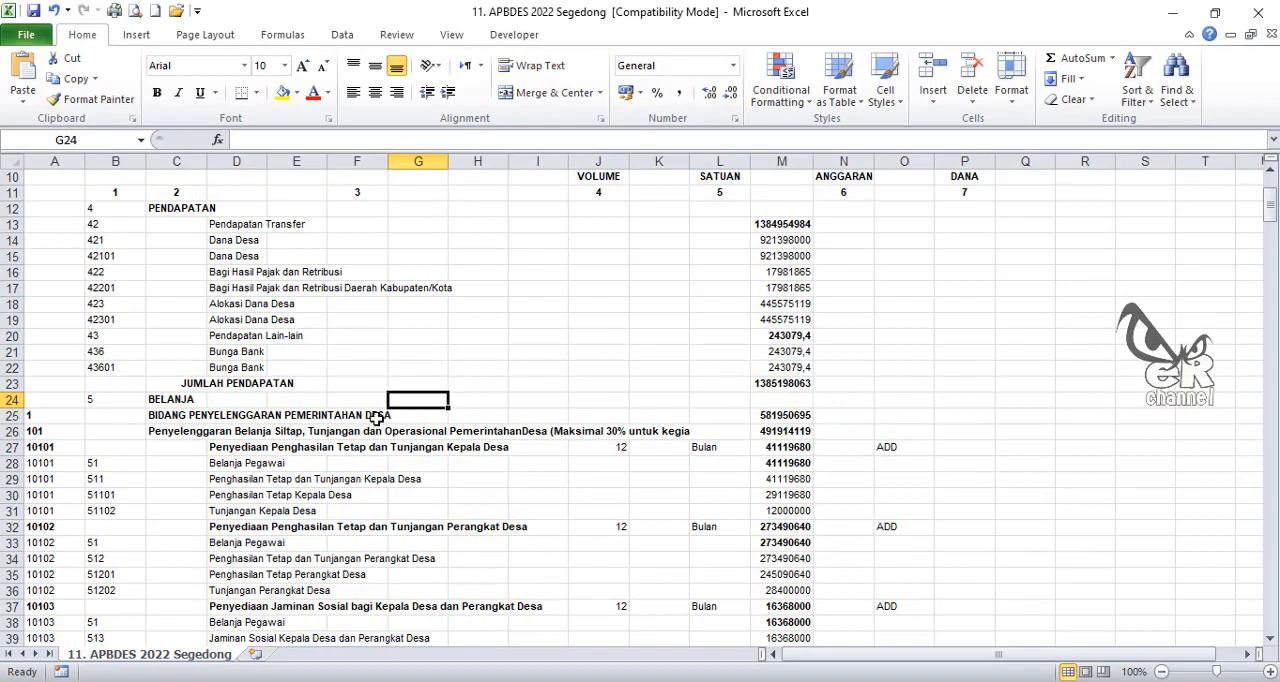
Step: Remove the column A filter and add a filter to the BELANJA row instead, across cells A24 to M24
scroll(266, 440, "down", 2)
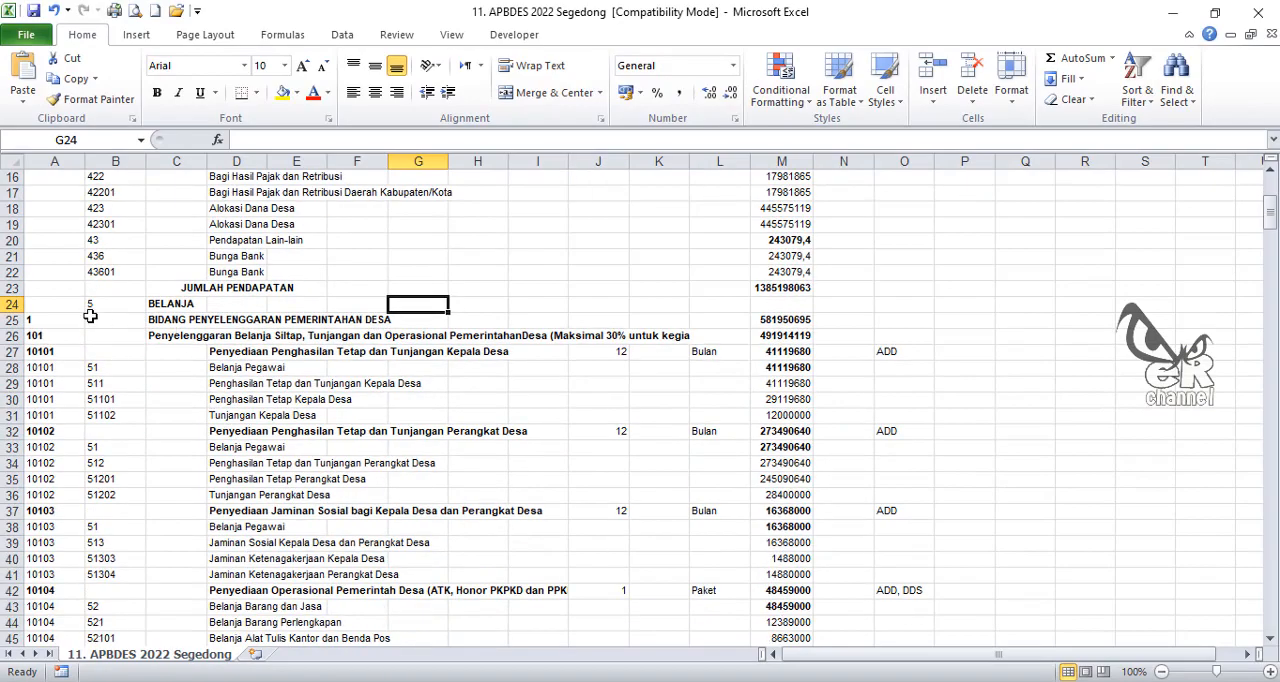
left_click_drag(42, 305, 711, 308)
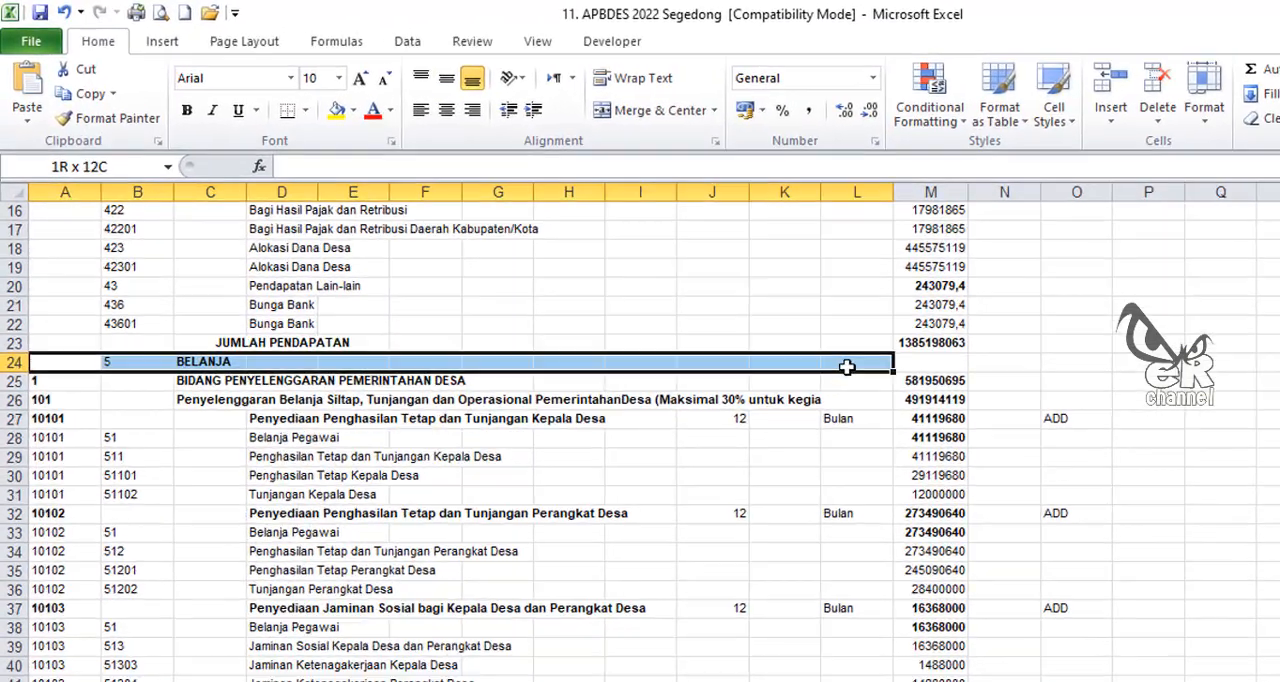
left_click_drag(847, 367, 933, 362)
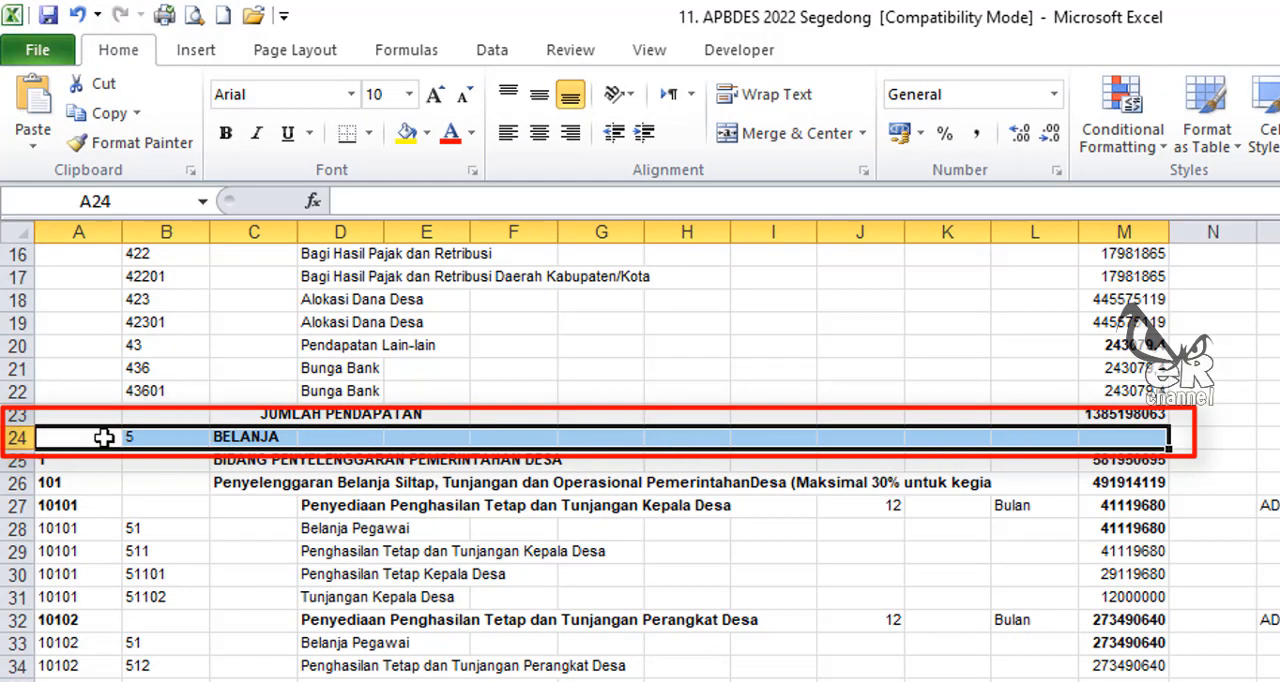
left_click(493, 52)
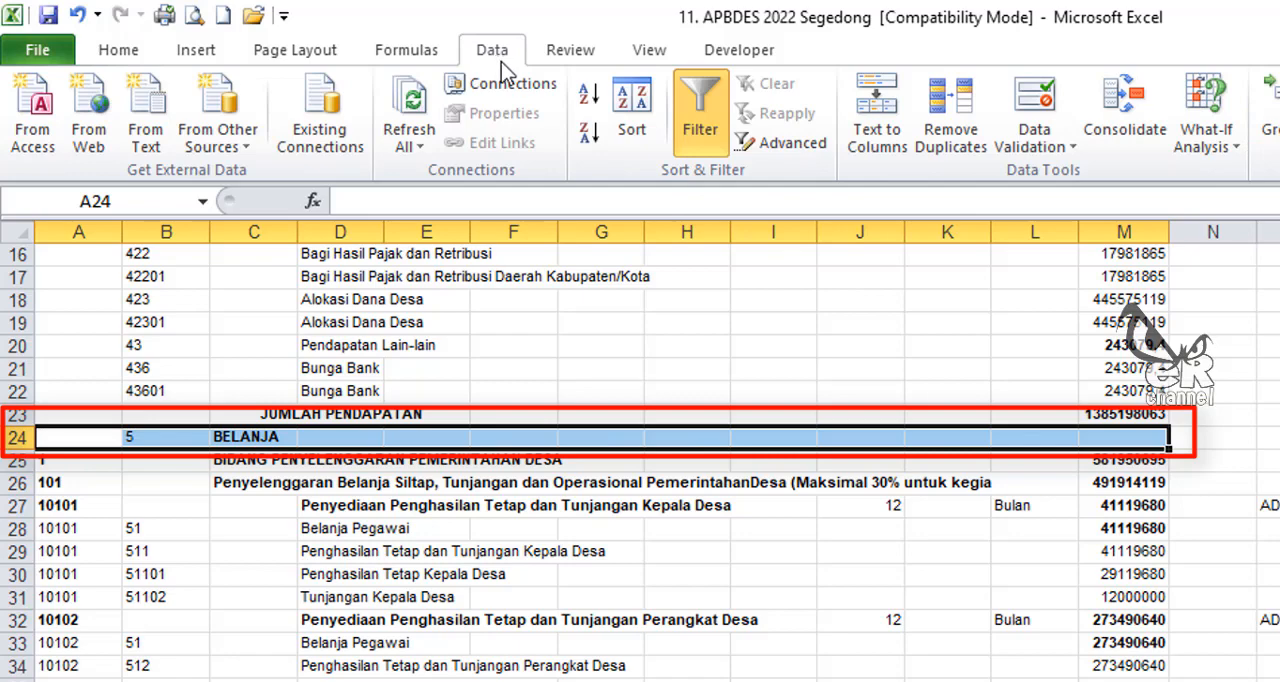
left_click(708, 130)
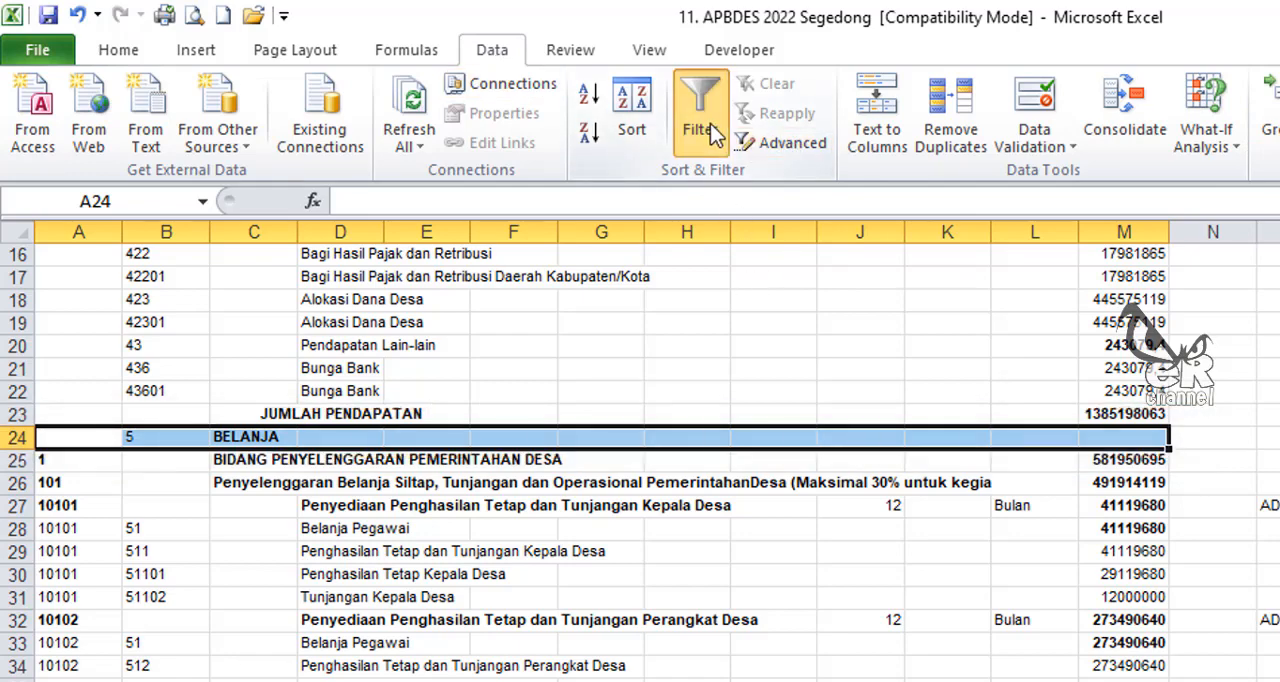
left_click(700, 128)
left_click_drag(255, 528, 271, 502)
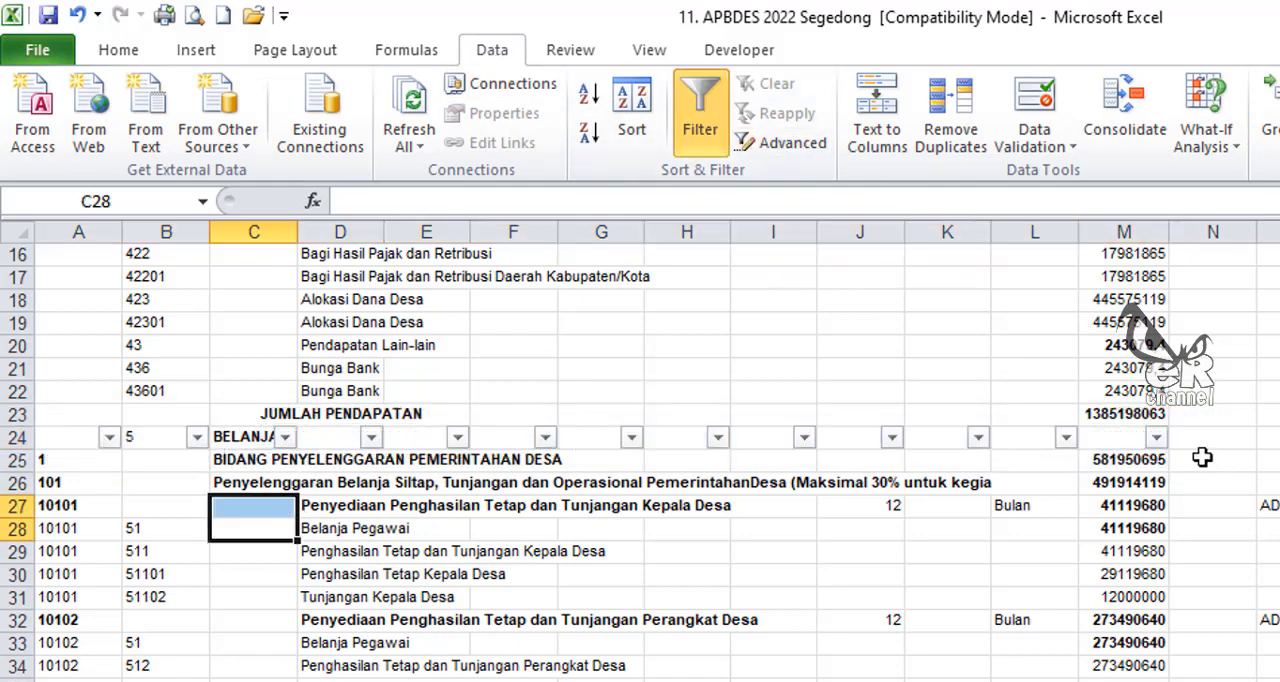
left_click(265, 638)
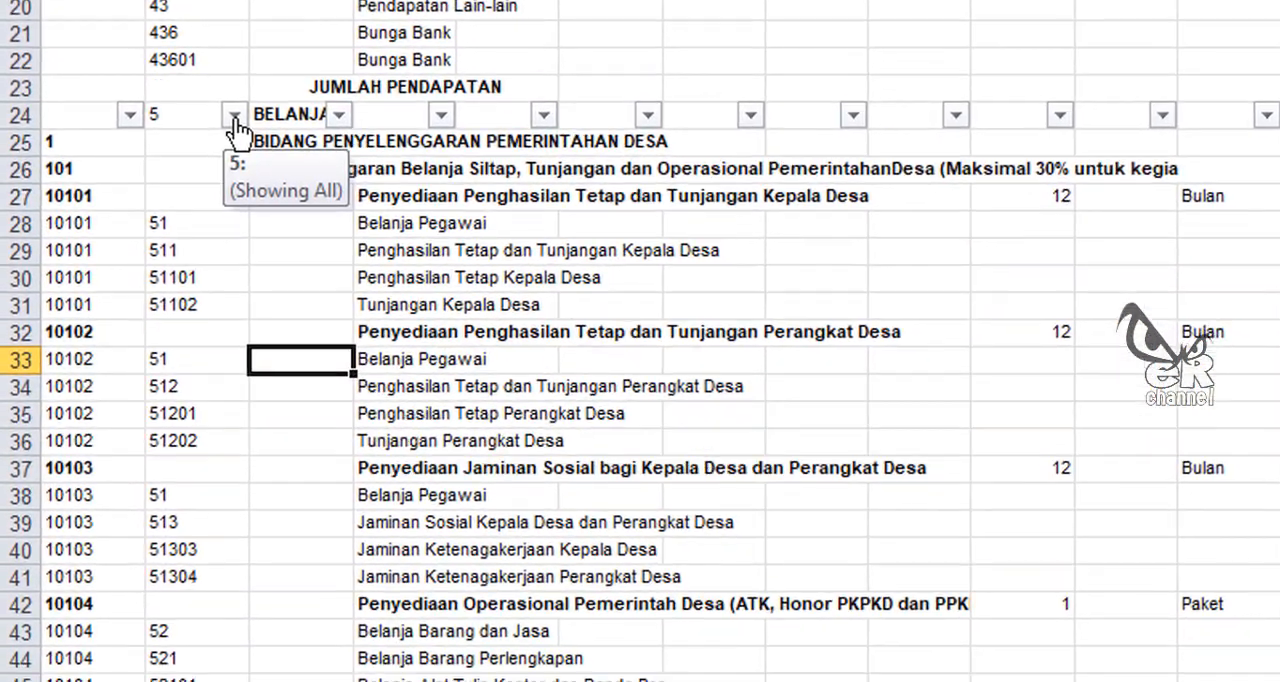
left_click(197, 437)
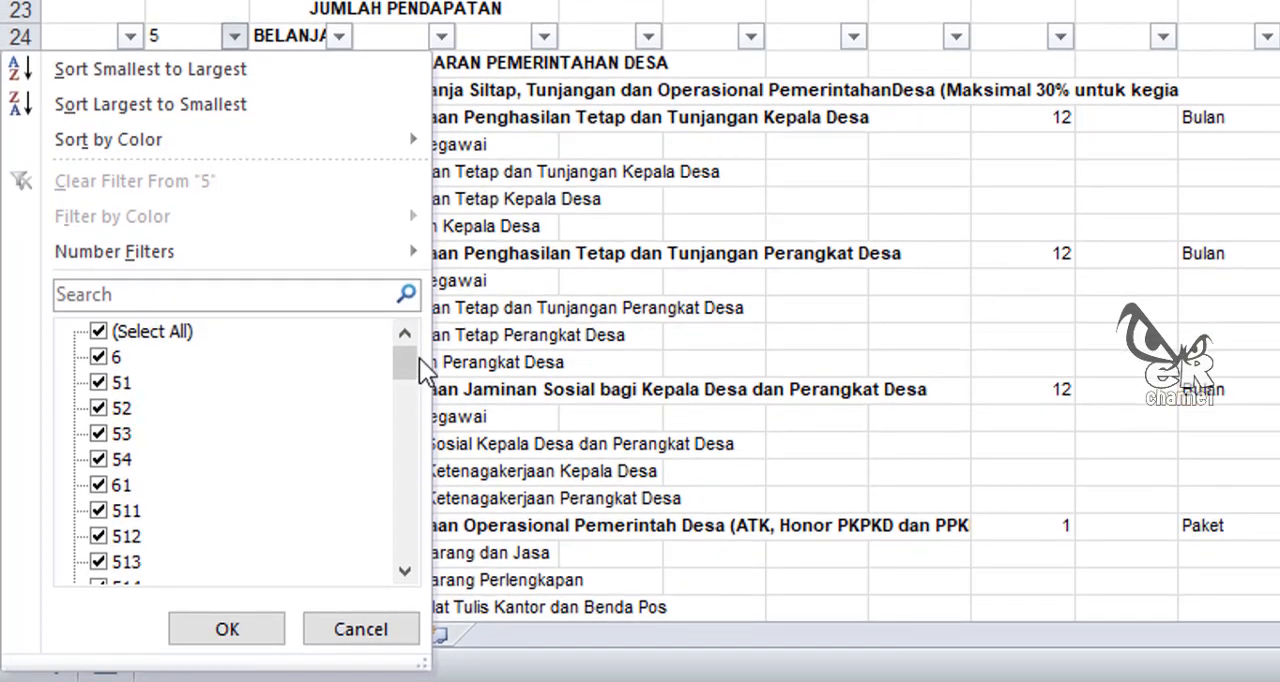
left_click_drag(410, 358, 400, 558)
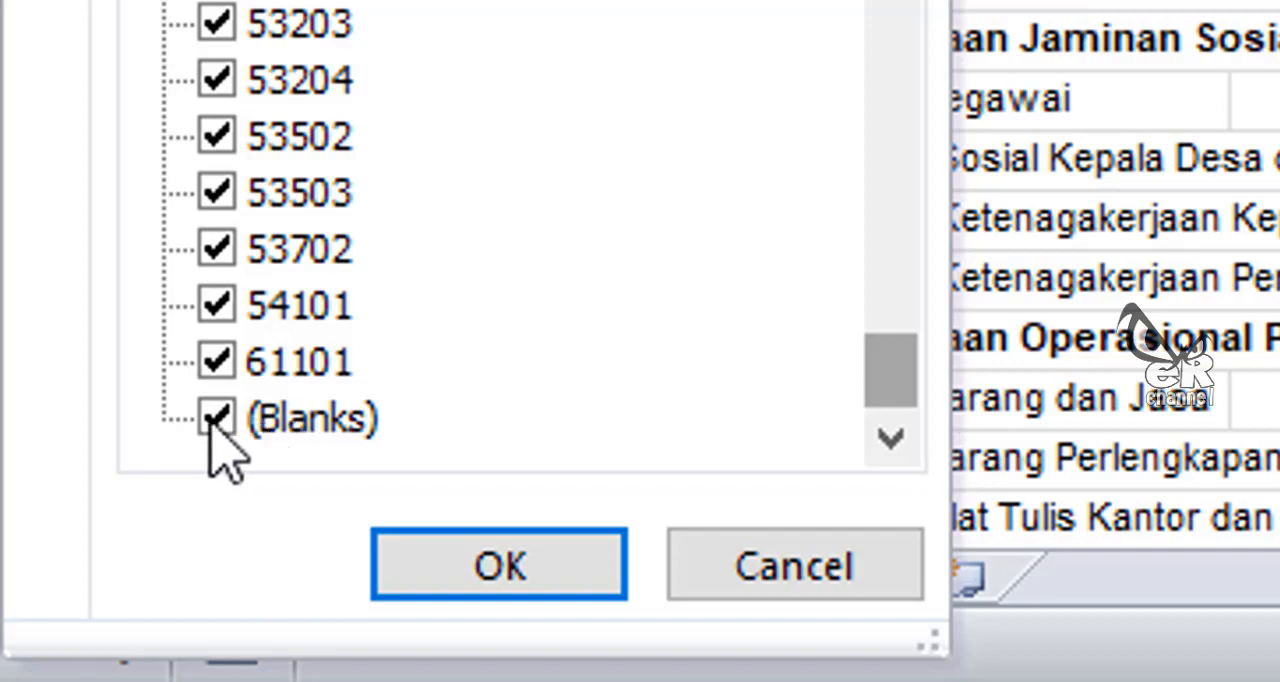
left_click(1118, 68)
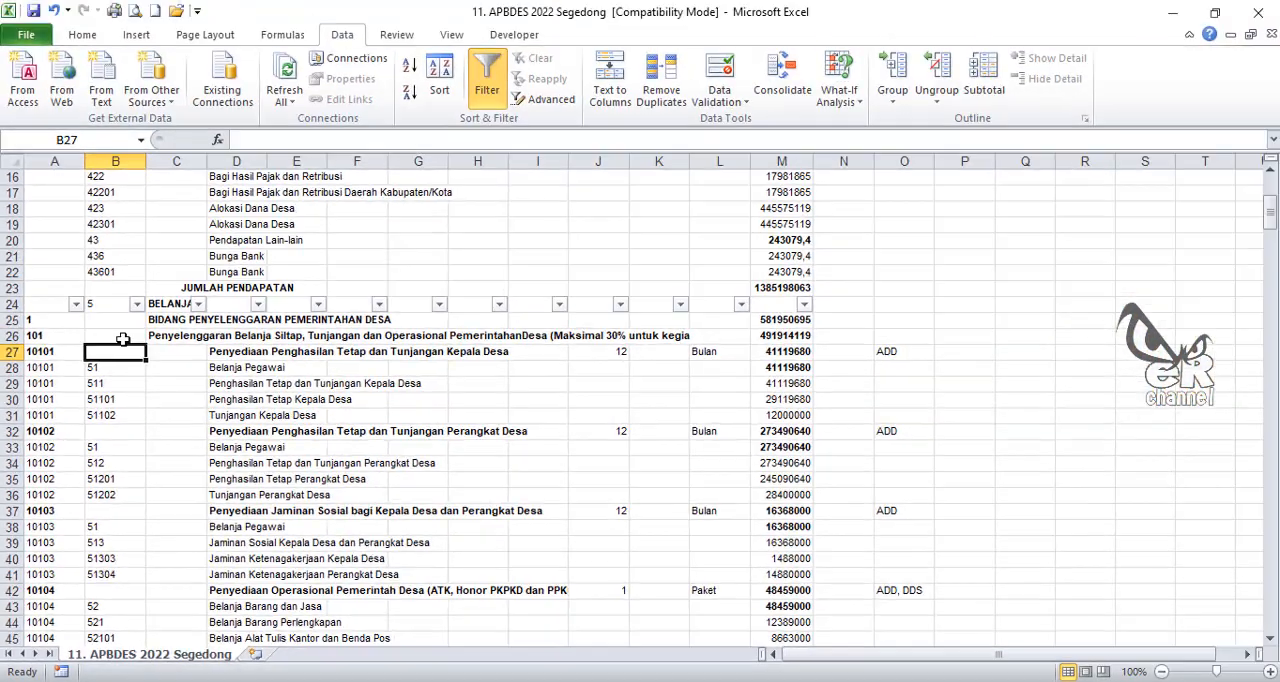
left_click(120, 340)
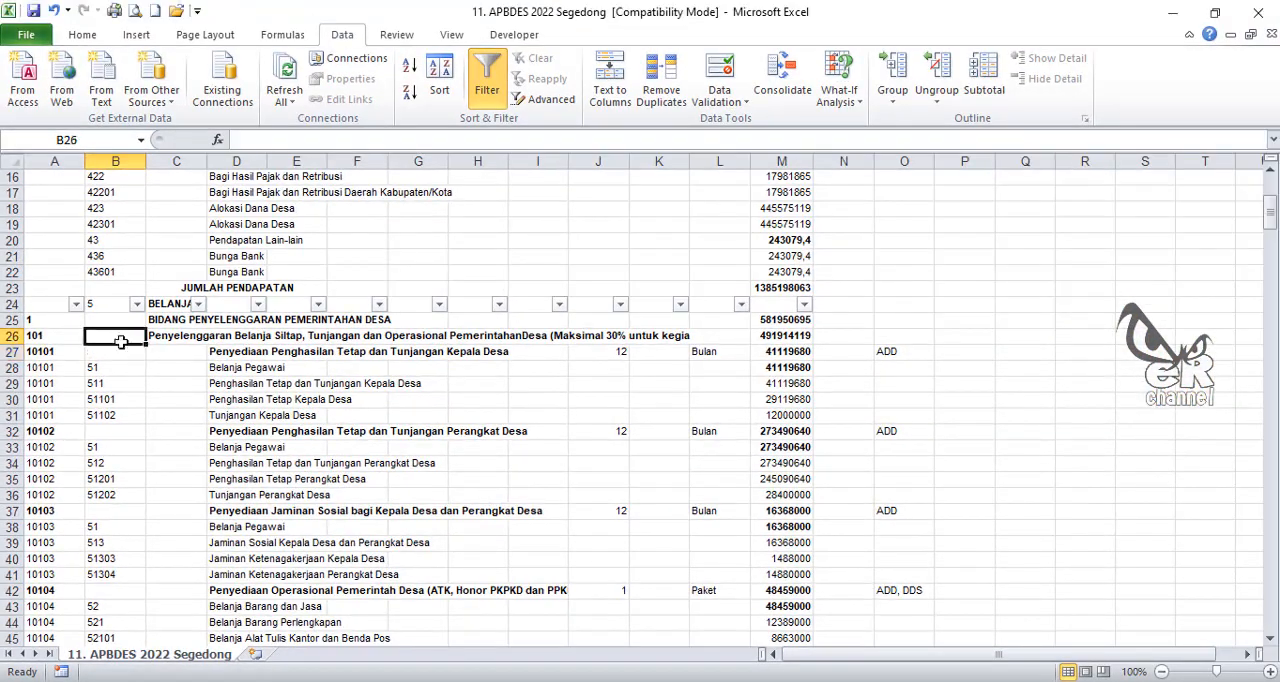
left_click_drag(120, 341, 117, 354)
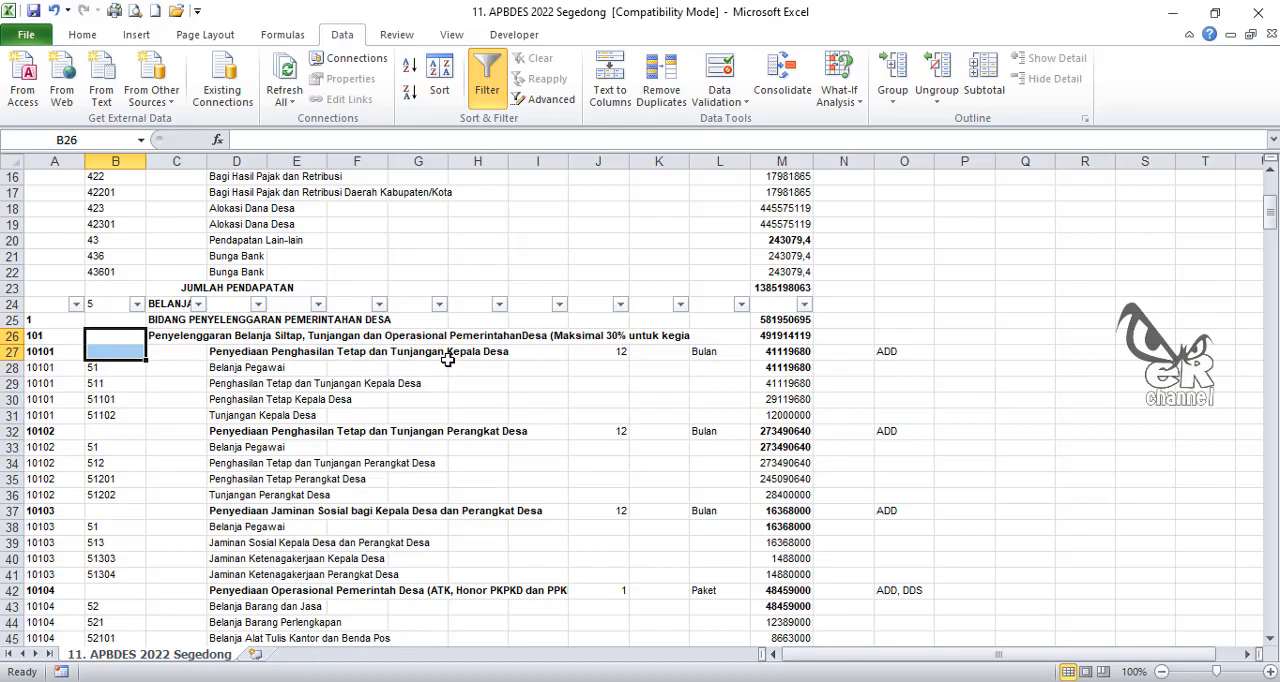
Step: Filter column B of the BELANJA table to exclude the blank entries
left_click(136, 304)
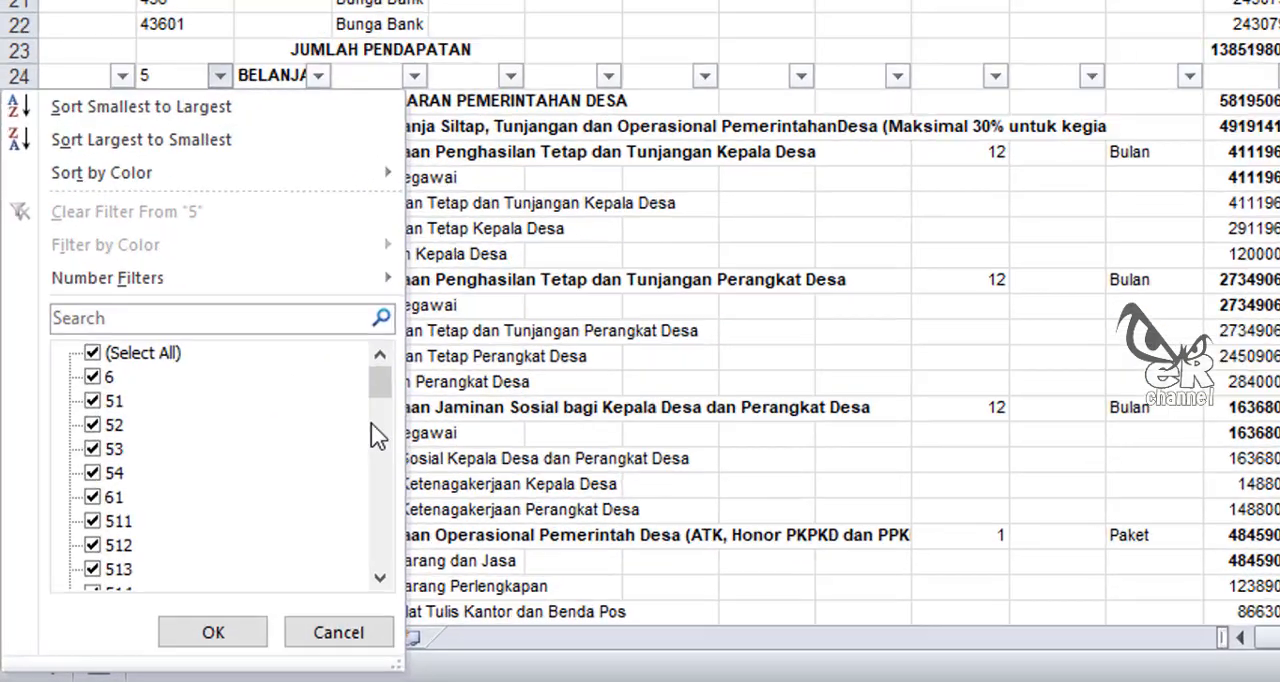
left_click_drag(238, 480, 241, 632)
left_click(165, 483)
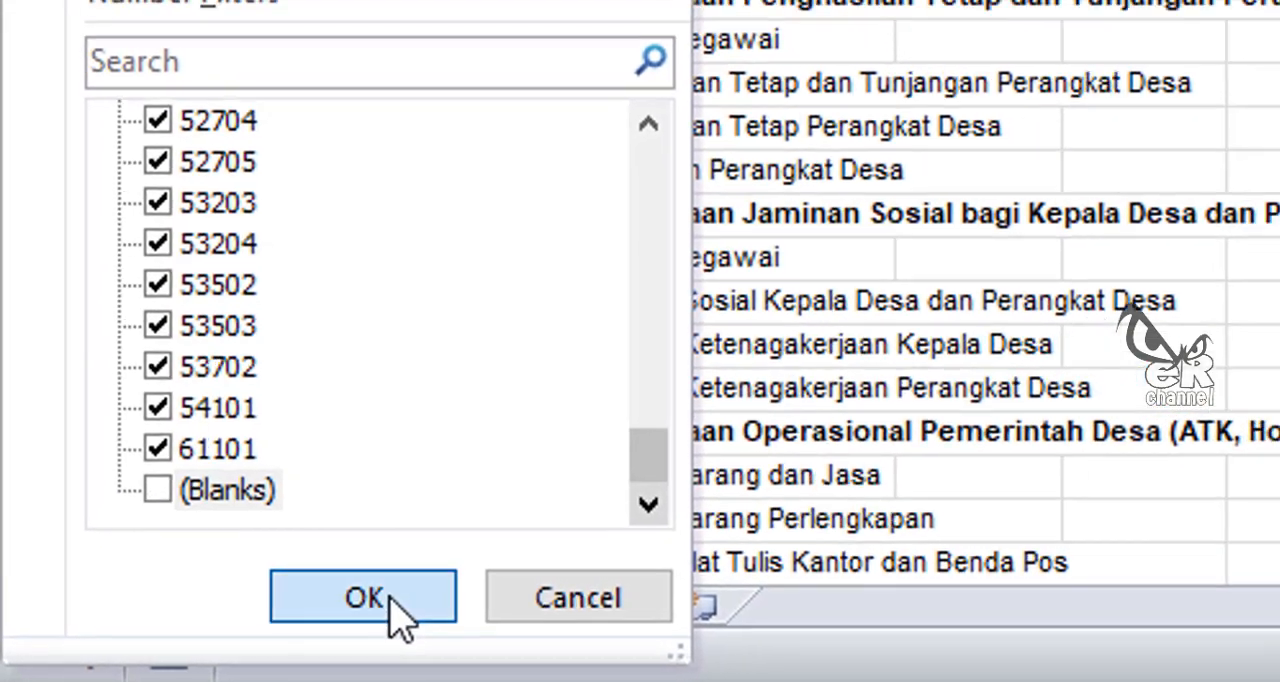
left_click(420, 600)
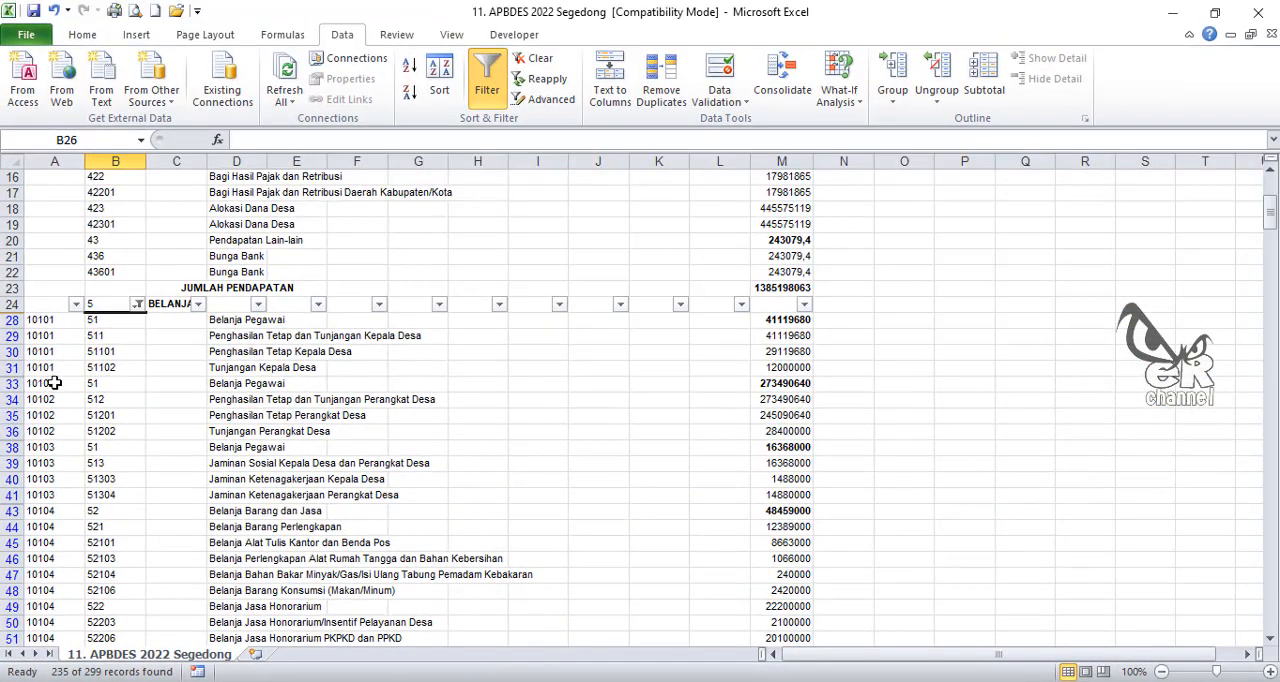
Step: Delete the filtered account detail rows from row 28 to row 315, keeping the PEMBIAYAAN rows
left_click_drag(8, 320, 9, 244)
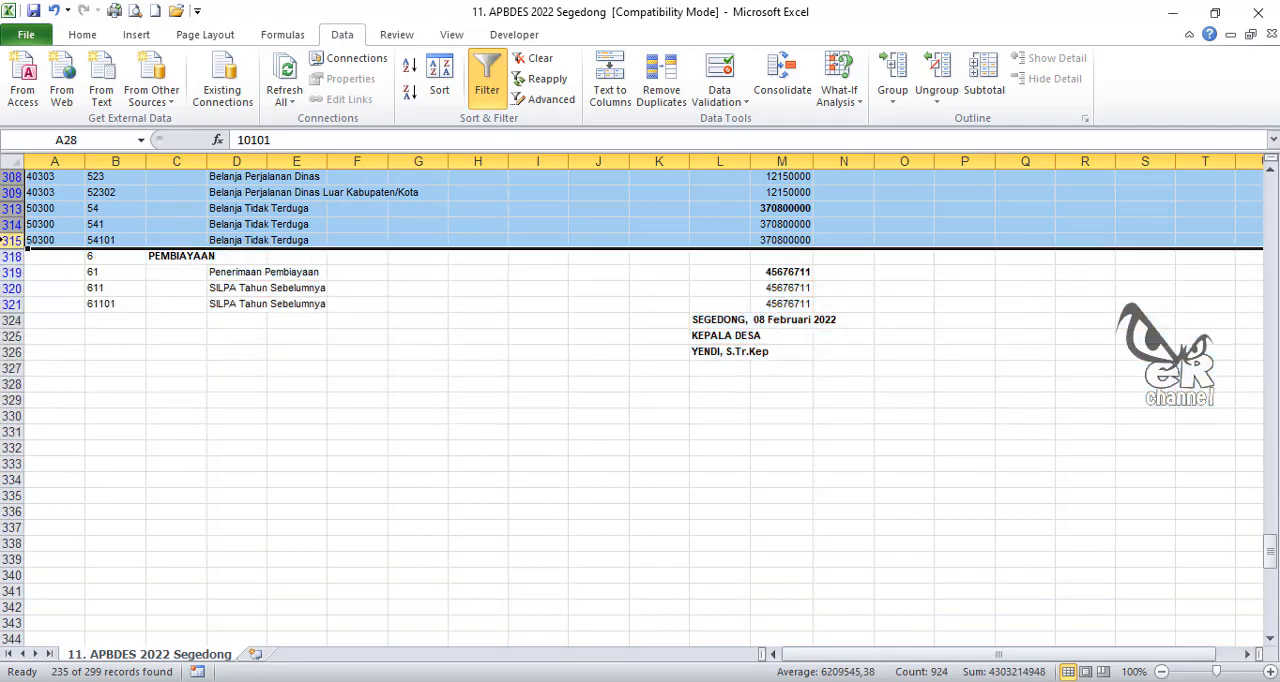
right_click(22, 226)
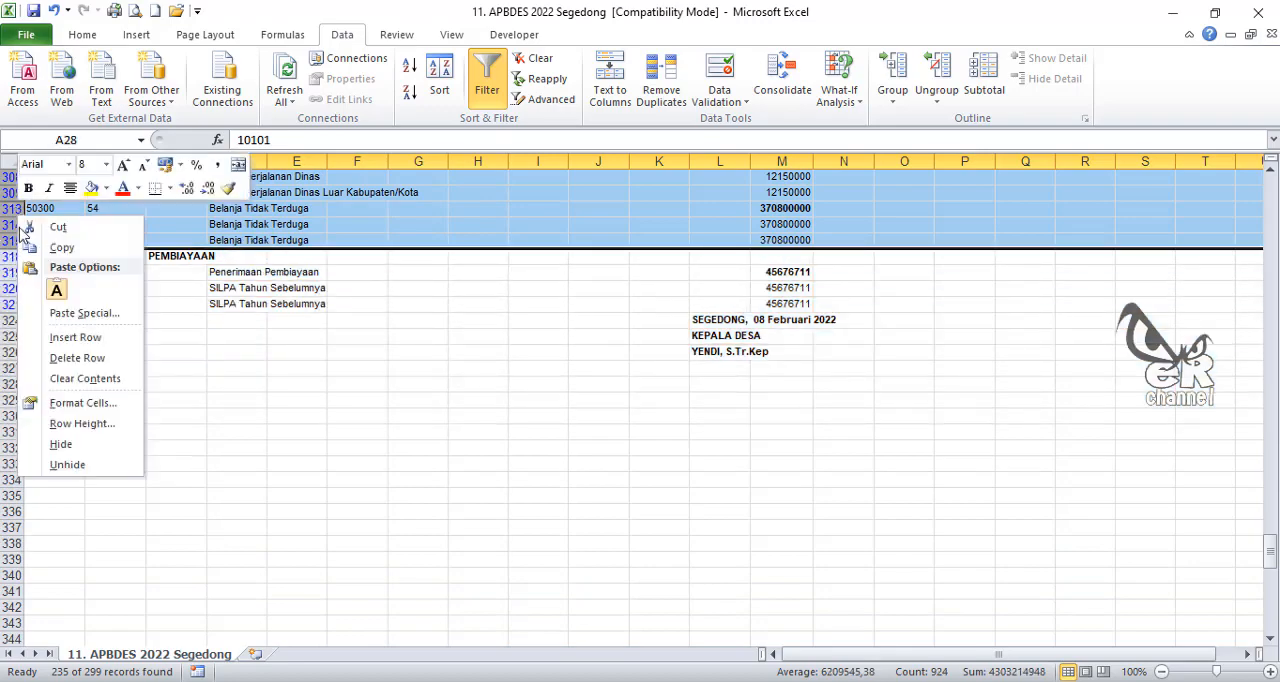
left_click(77, 358)
scroll(332, 555, "down", 2)
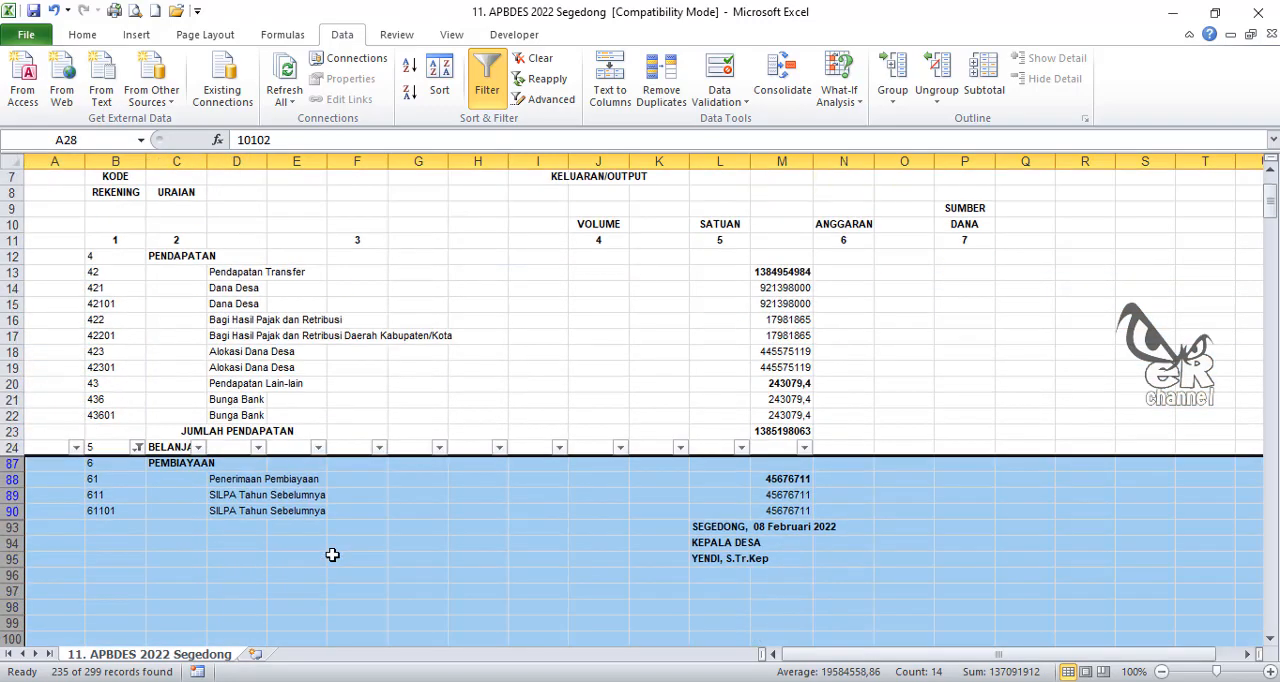
Step: Show all remaining BELANJA entries again by selecting every value in the column B filter
left_click(138, 447)
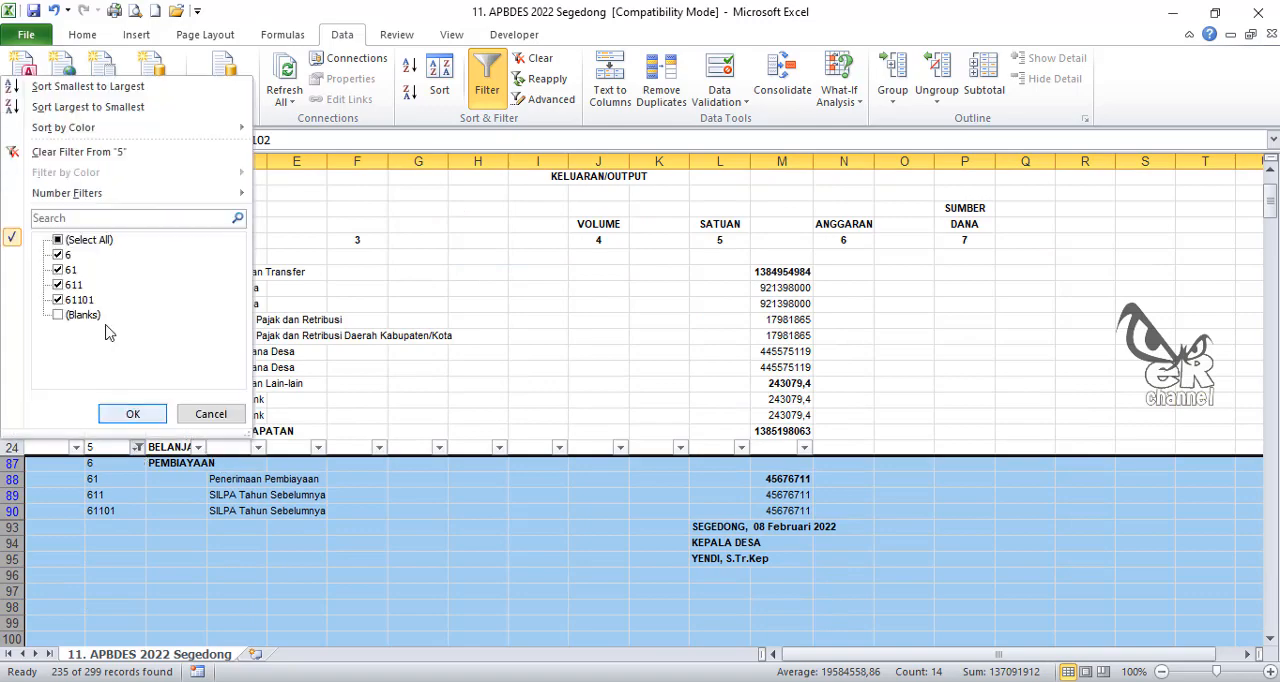
left_click(85, 240)
left_click(130, 414)
scroll(272, 542, "down", 4)
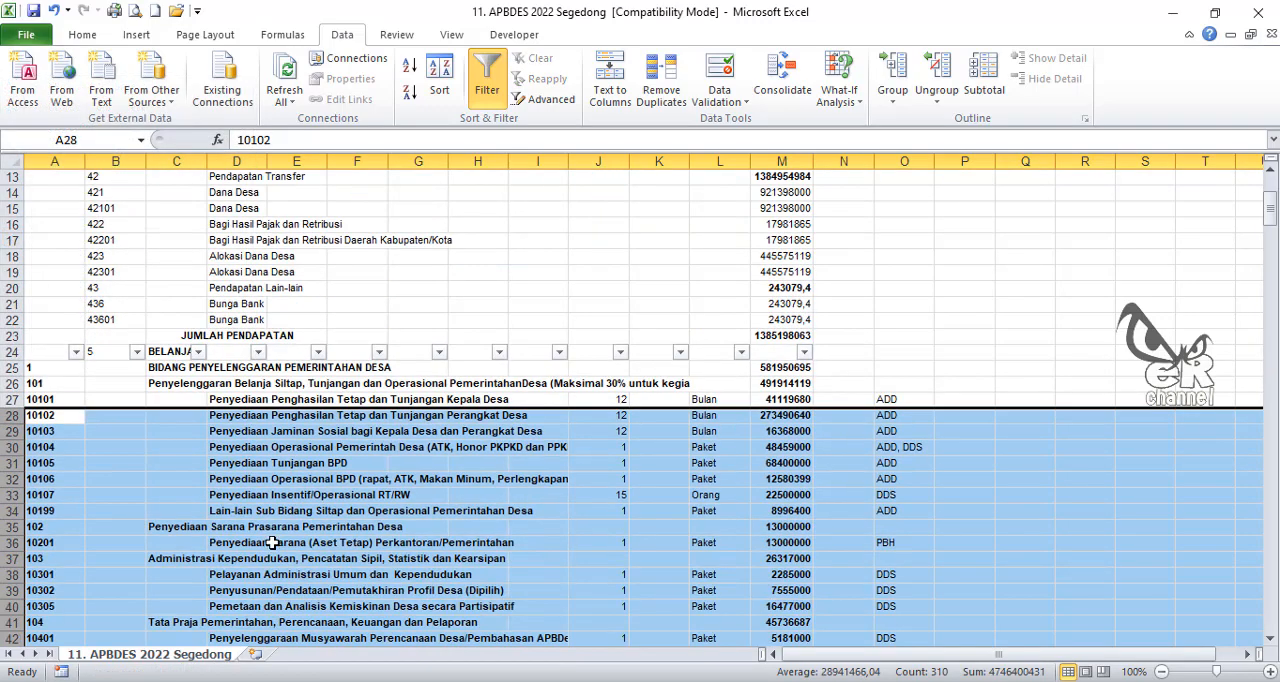
left_click(157, 473)
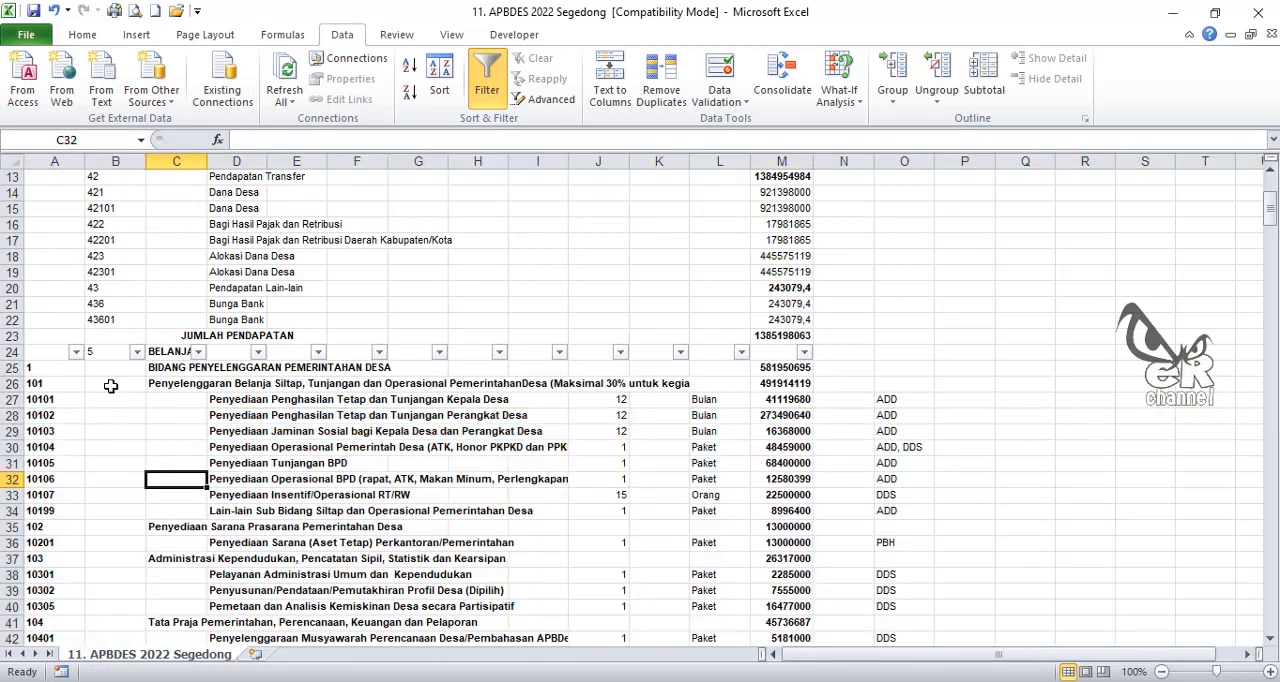
left_click(54, 160)
left_click(143, 461)
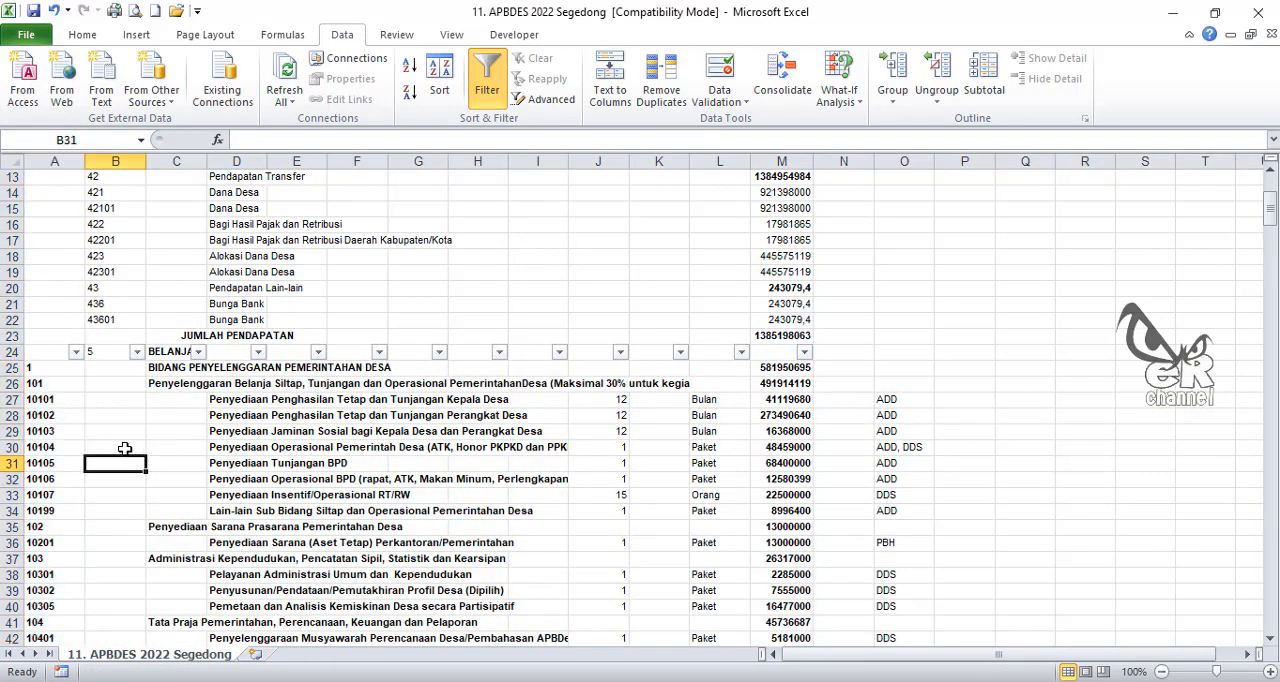
scroll(125, 449, "down", 2)
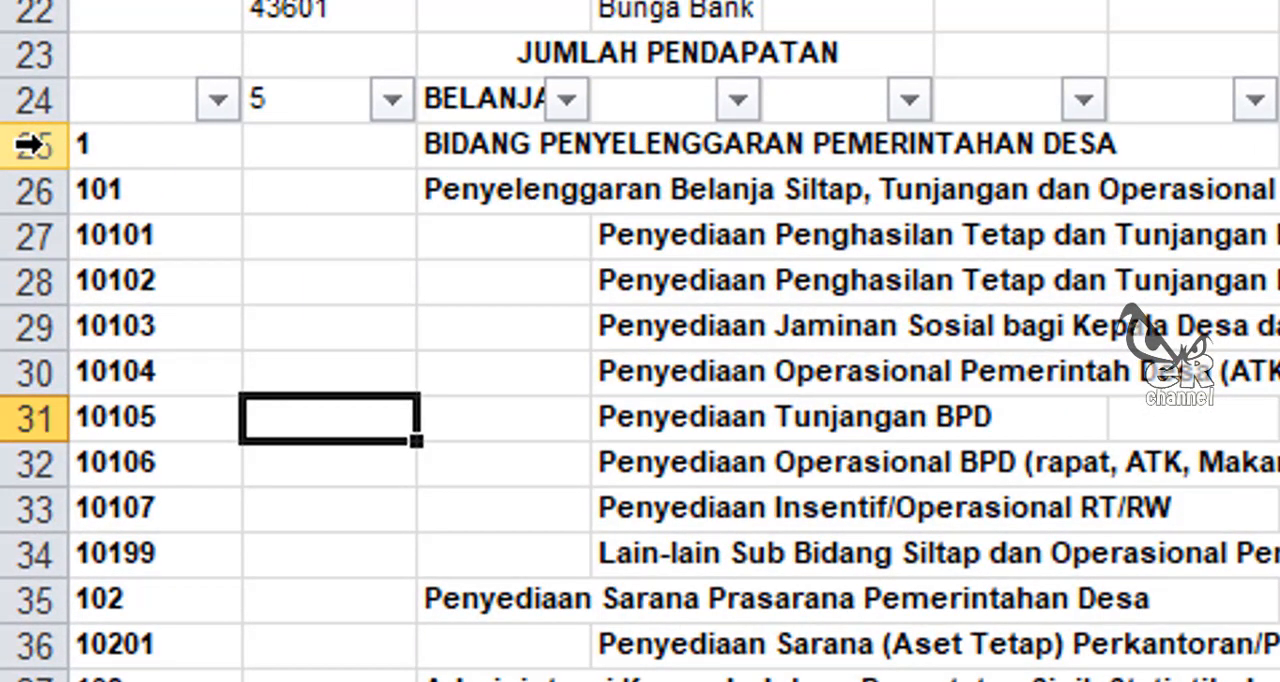
left_click(174, 140)
left_click(176, 193)
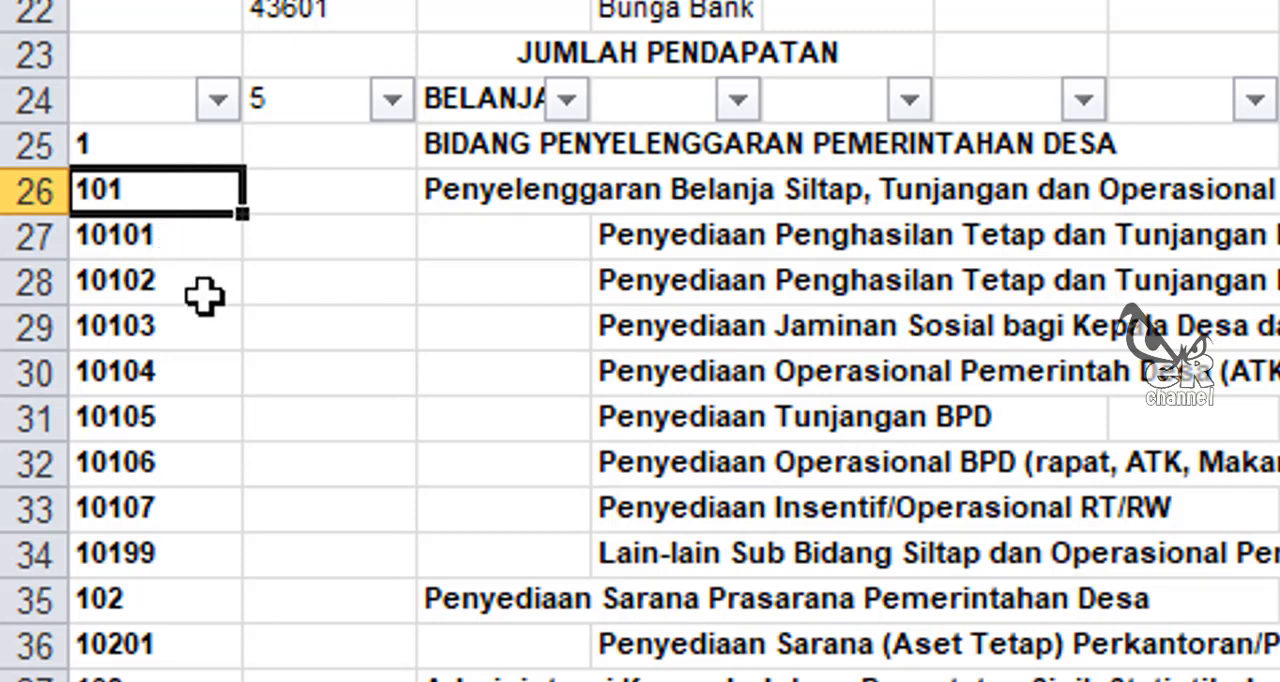
left_click_drag(180, 234, 186, 549)
left_click(366, 410)
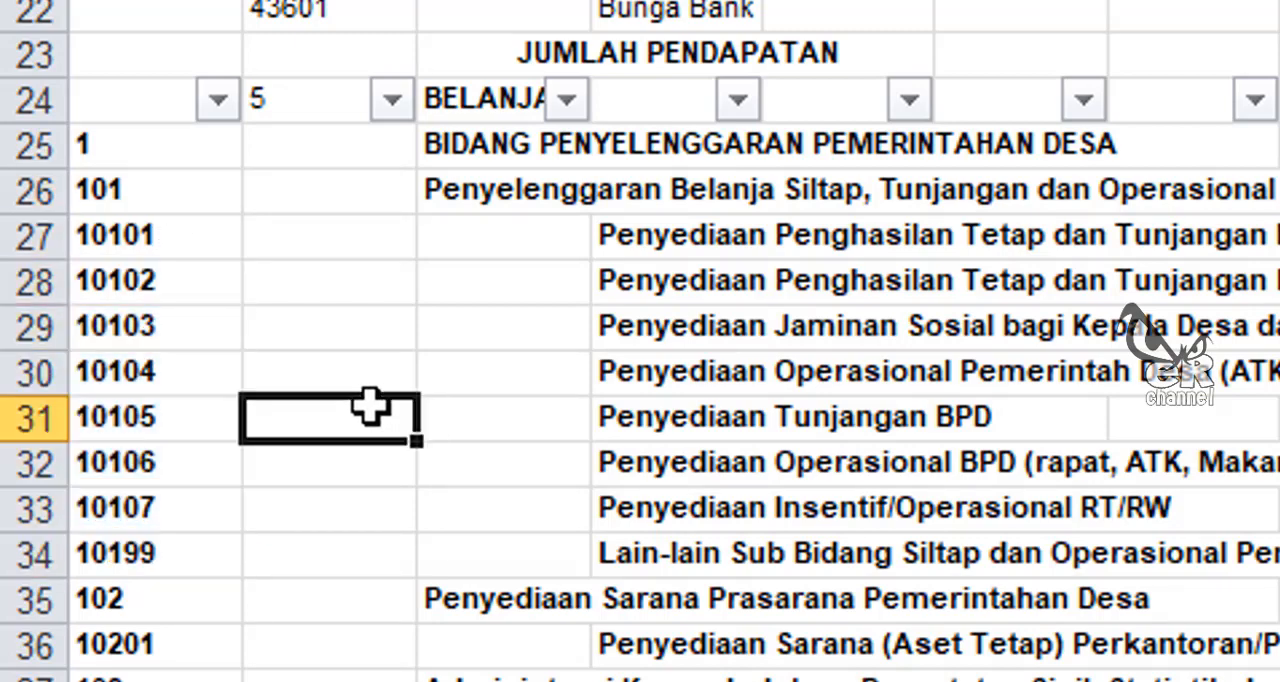
Step: Clear all values in the column A filter and select only the field codes 1 to 5
left_click(217, 99)
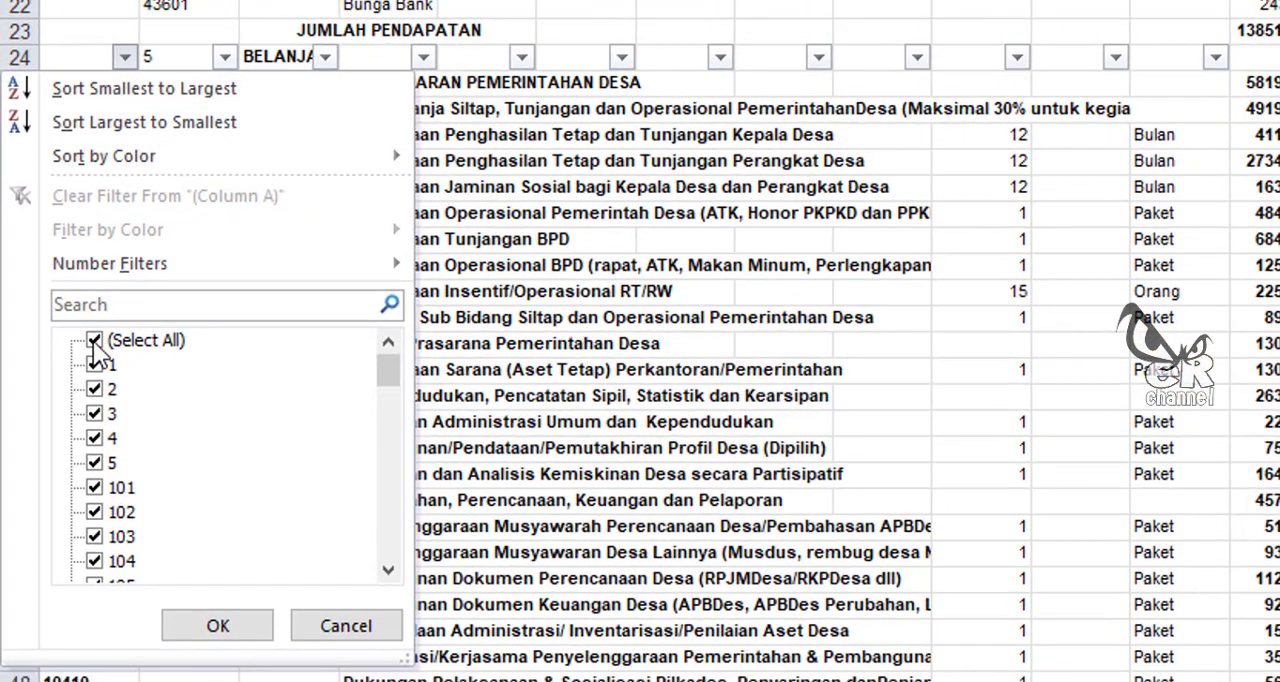
left_click(95, 342)
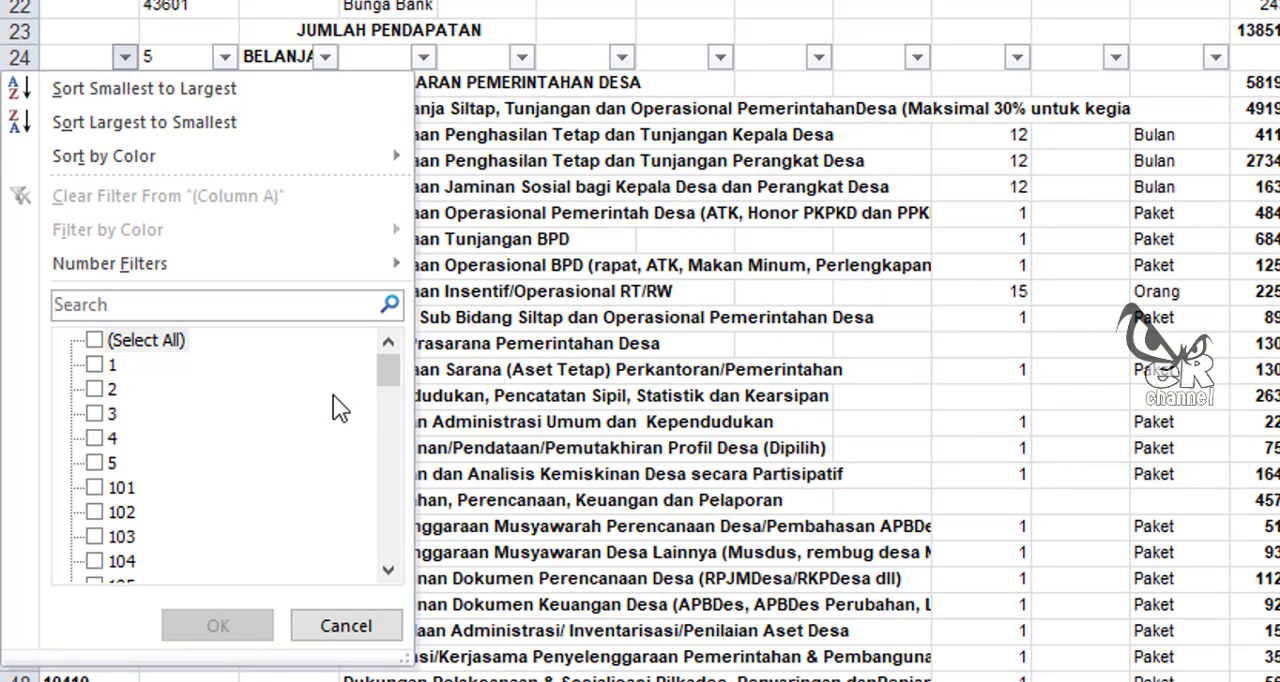
left_click(95, 365)
left_click(95, 389)
left_click(95, 413)
left_click(95, 438)
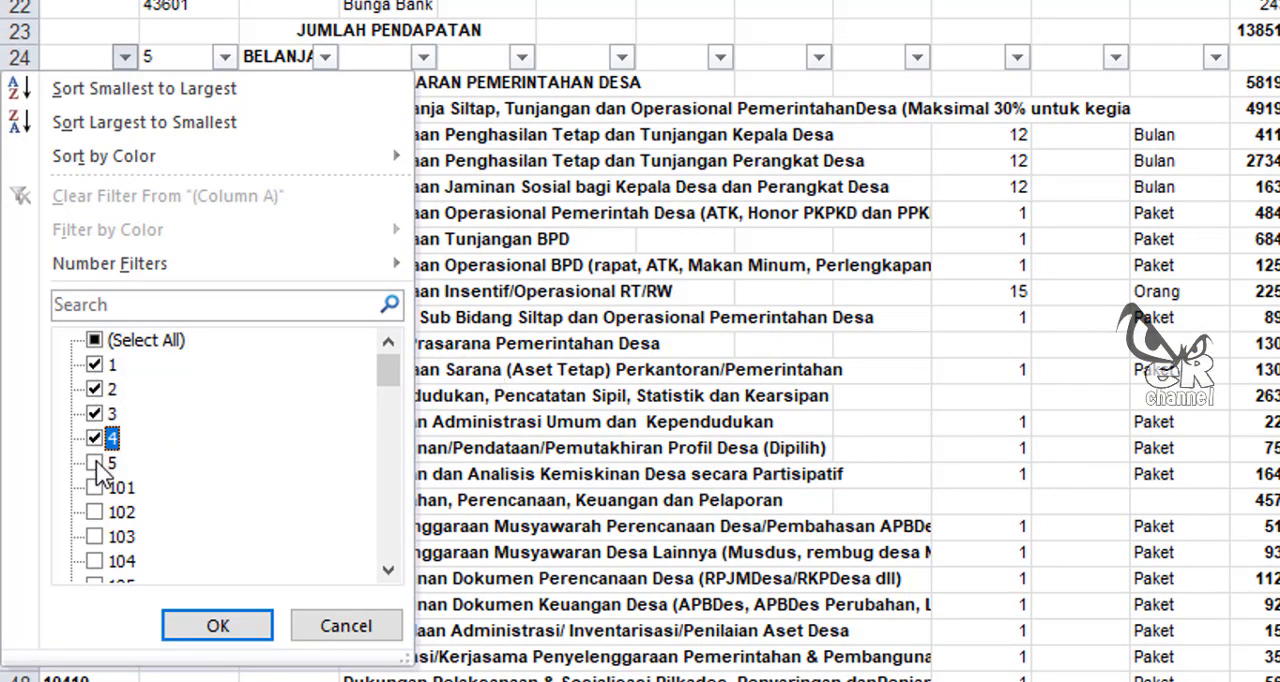
left_click(95, 462)
Step: Add the sub-field codes 101 to 105 and 201 to 203 to the column A filter selection
scroll(96, 466, "down", 1)
left_click(95, 413)
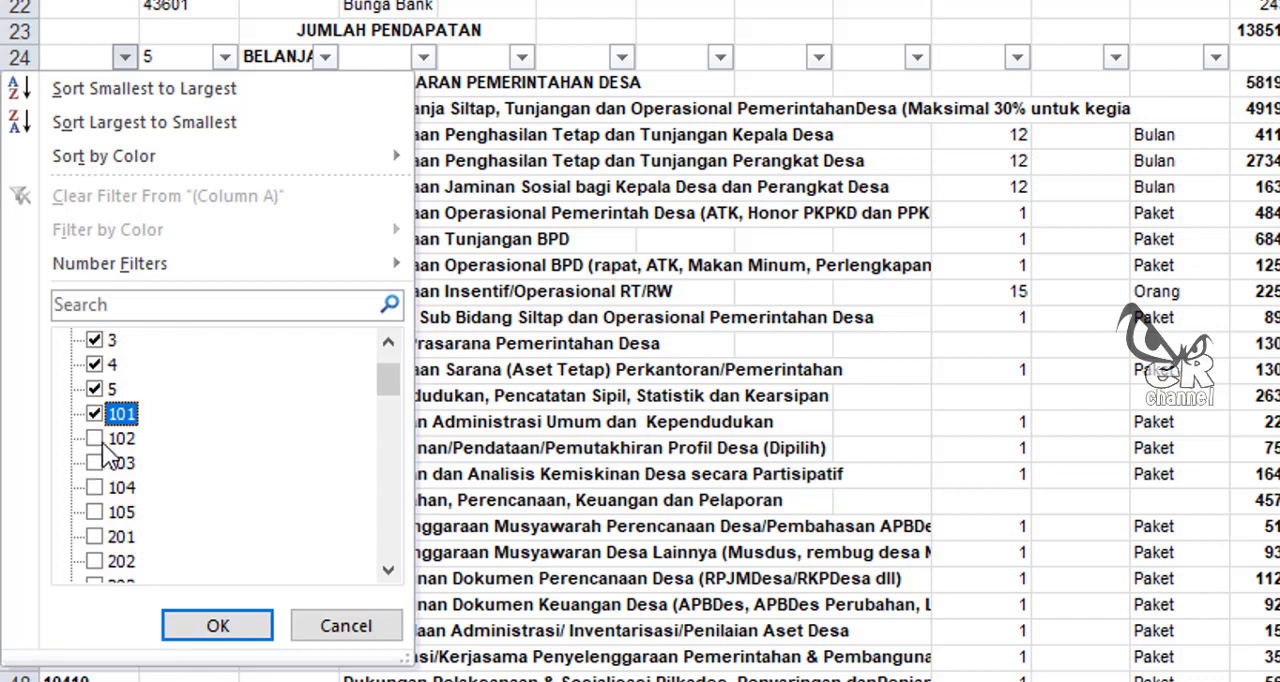
left_click(95, 438)
left_click(95, 462)
left_click(95, 487)
scroll(118, 470, "down", 1)
left_click(120, 440)
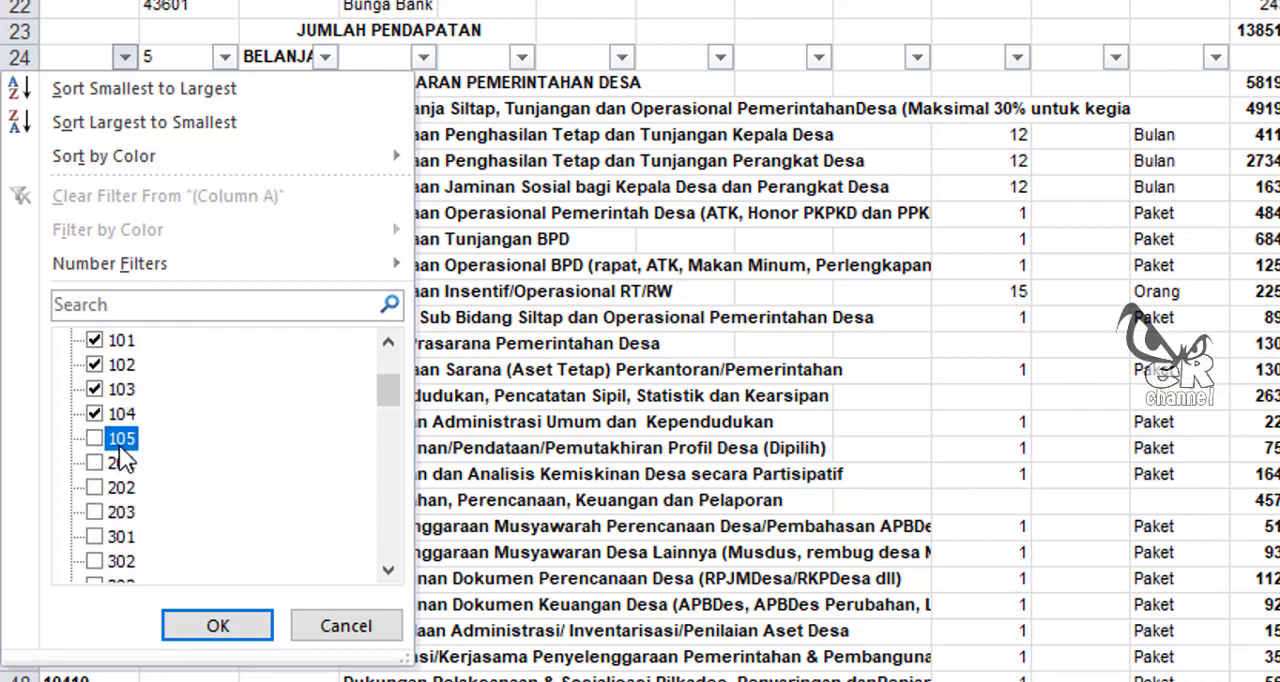
left_click(120, 464)
left_click(122, 487)
scroll(122, 487, "down", 2)
left_click(121, 365)
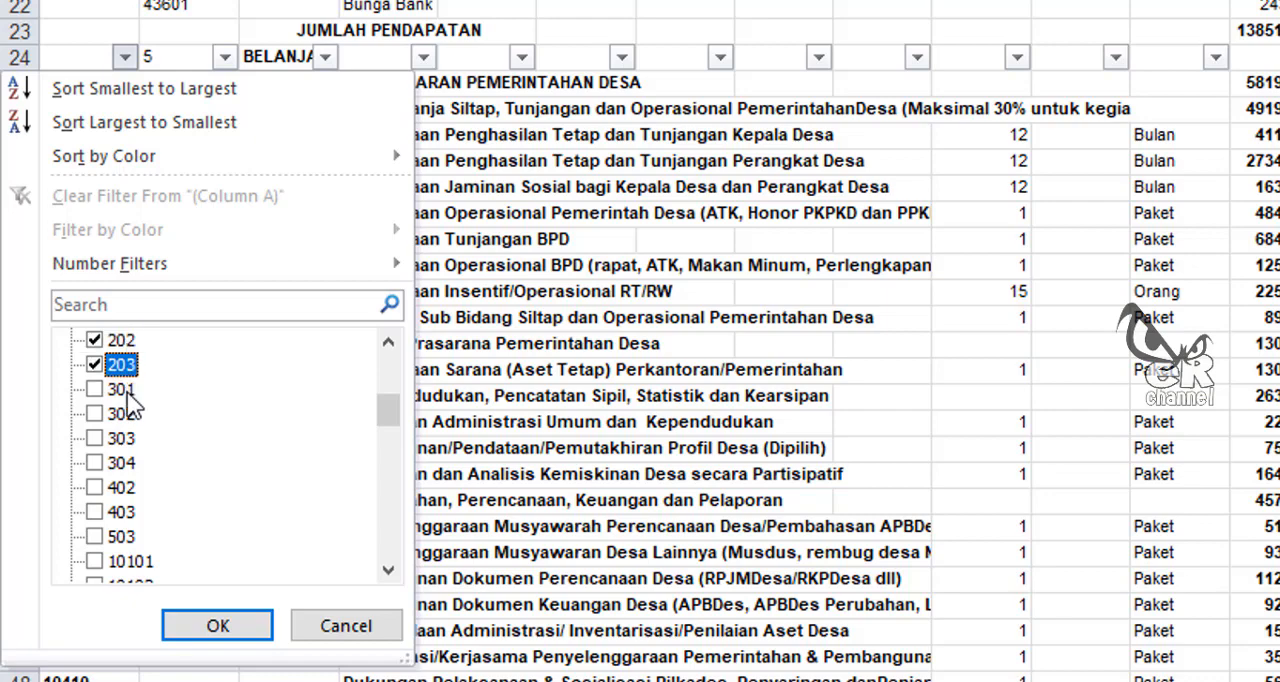
Step: Add the codes 301 to 304, 402, 403 and 503 to the column A filter selection and apply the filter
left_click(122, 389)
left_click(122, 413)
left_click(122, 438)
left_click(125, 462)
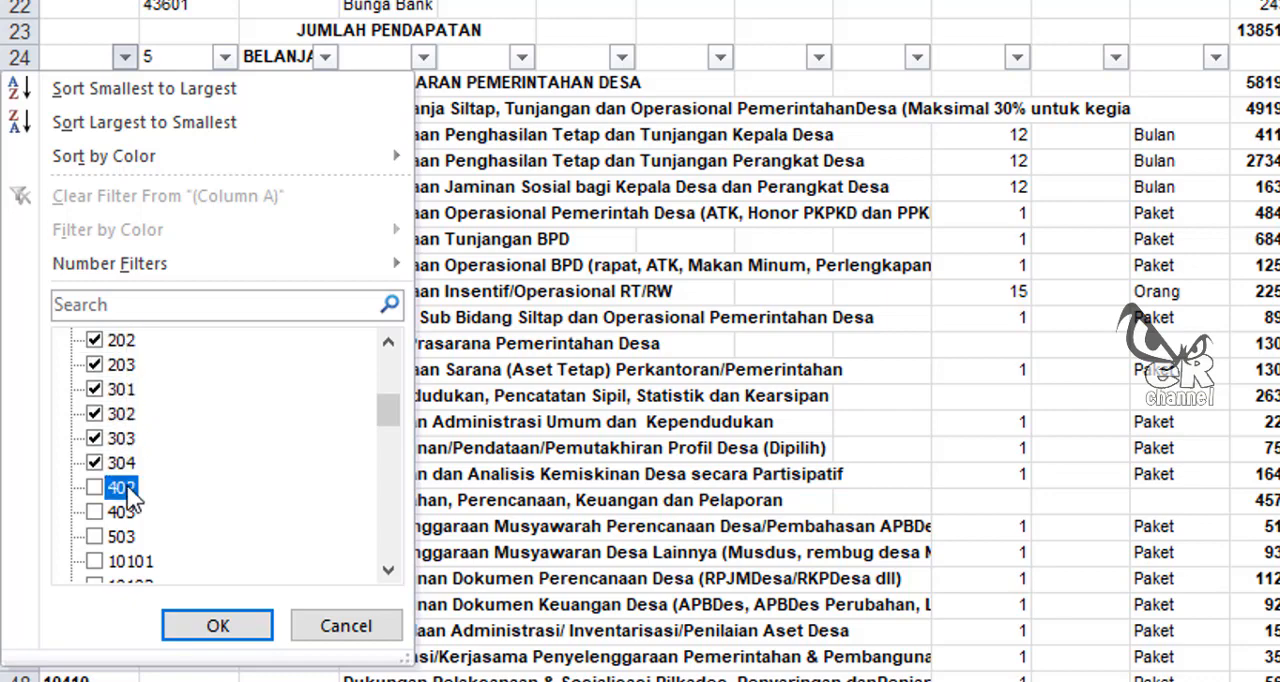
left_click(124, 487)
left_click(124, 511)
left_click(124, 536)
scroll(218, 500, "down", 2)
scroll(216, 496, "down", 10)
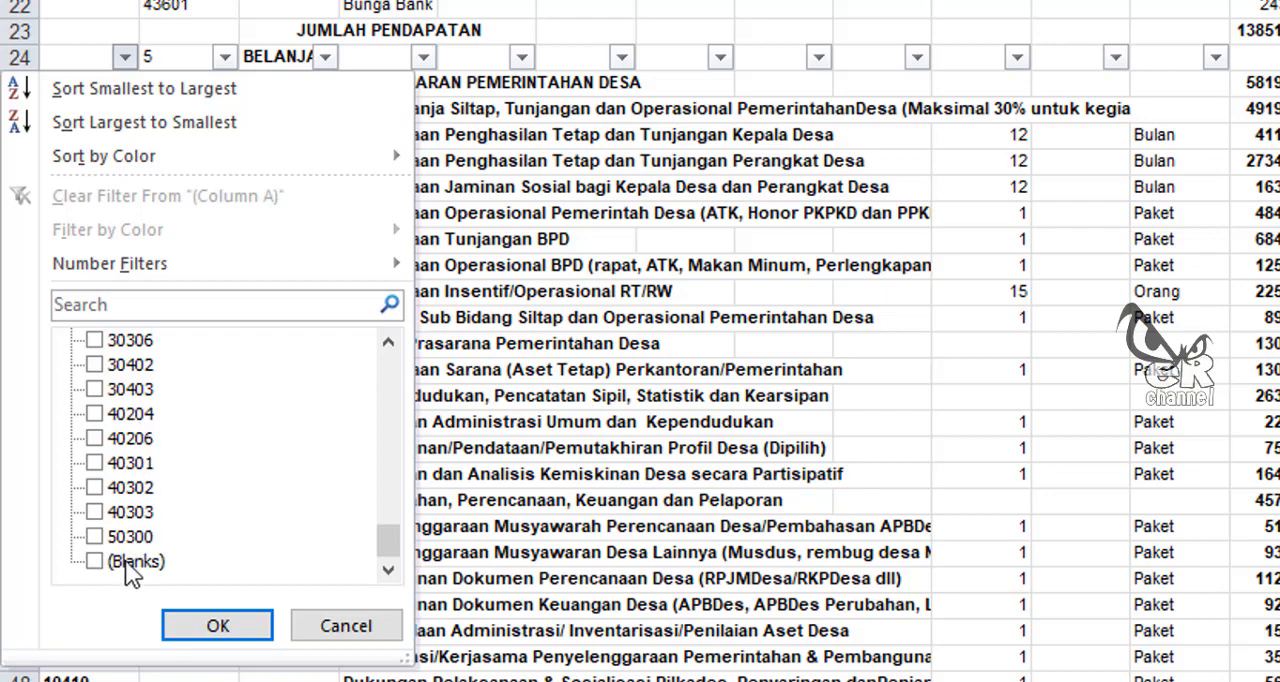
scroll(120, 559, "up", 13)
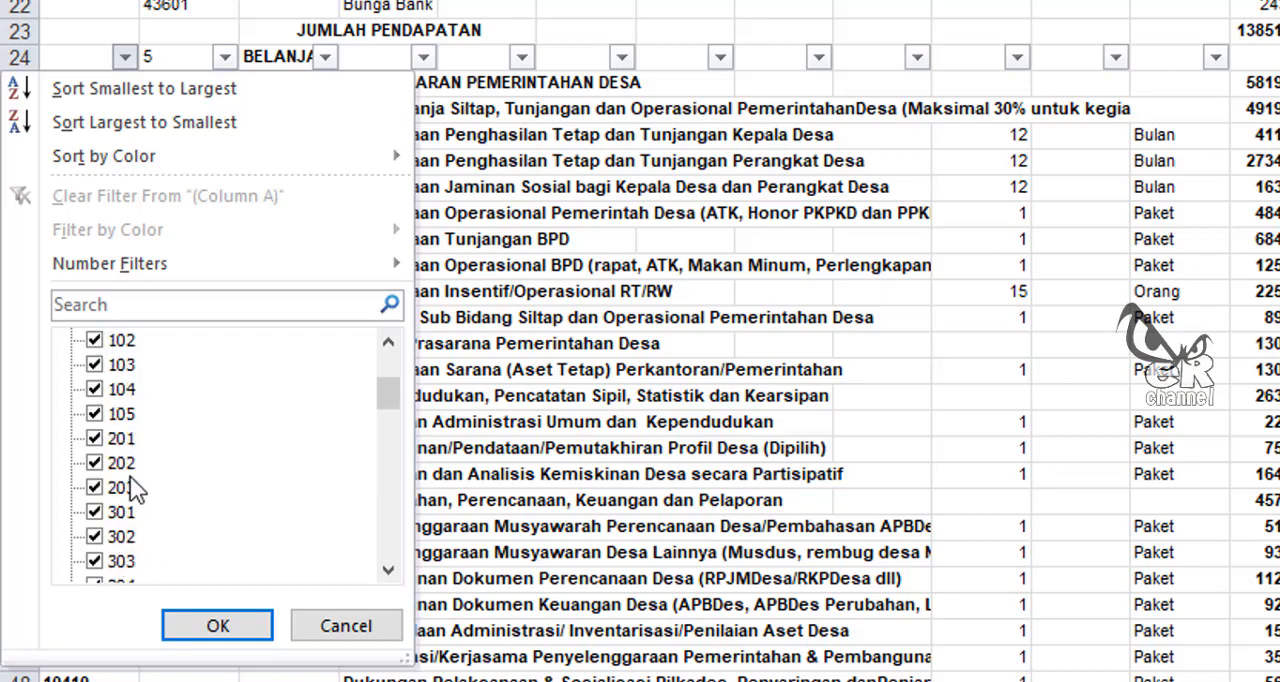
scroll(129, 488, "down", 1)
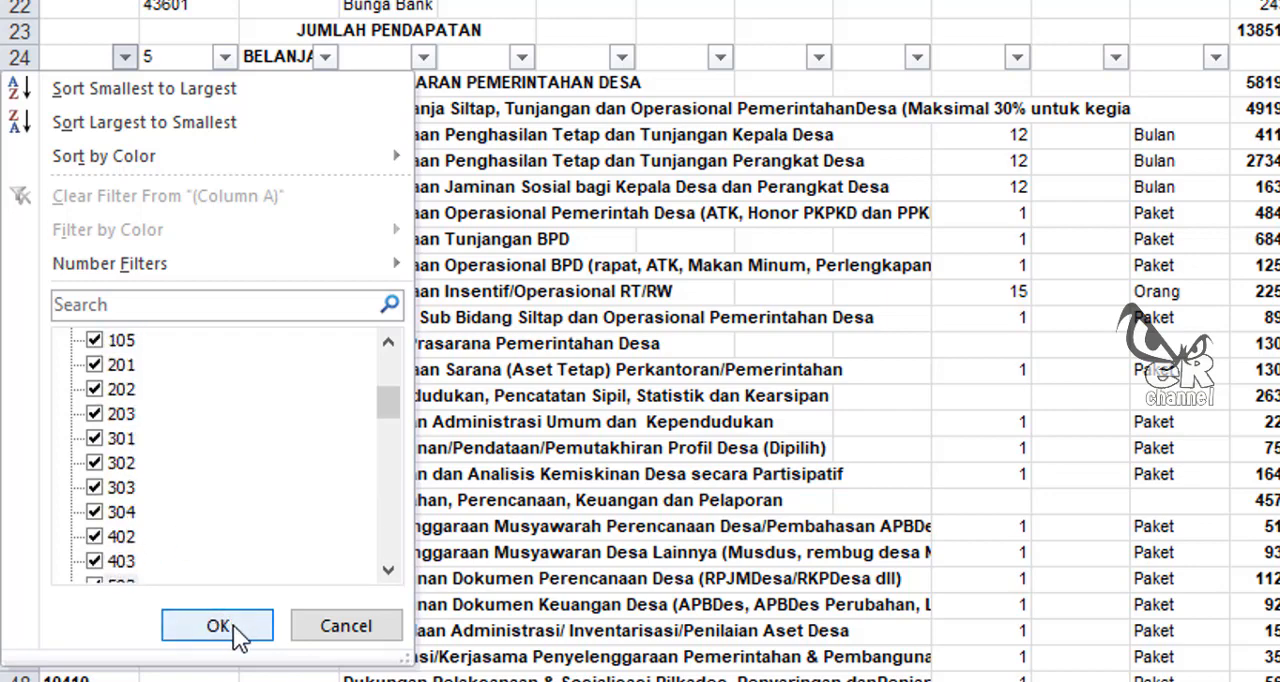
left_click(236, 632)
Step: Delete the filtered field and sub-field heading rows from row 25 to row 83
scroll(135, 320, "up", 1)
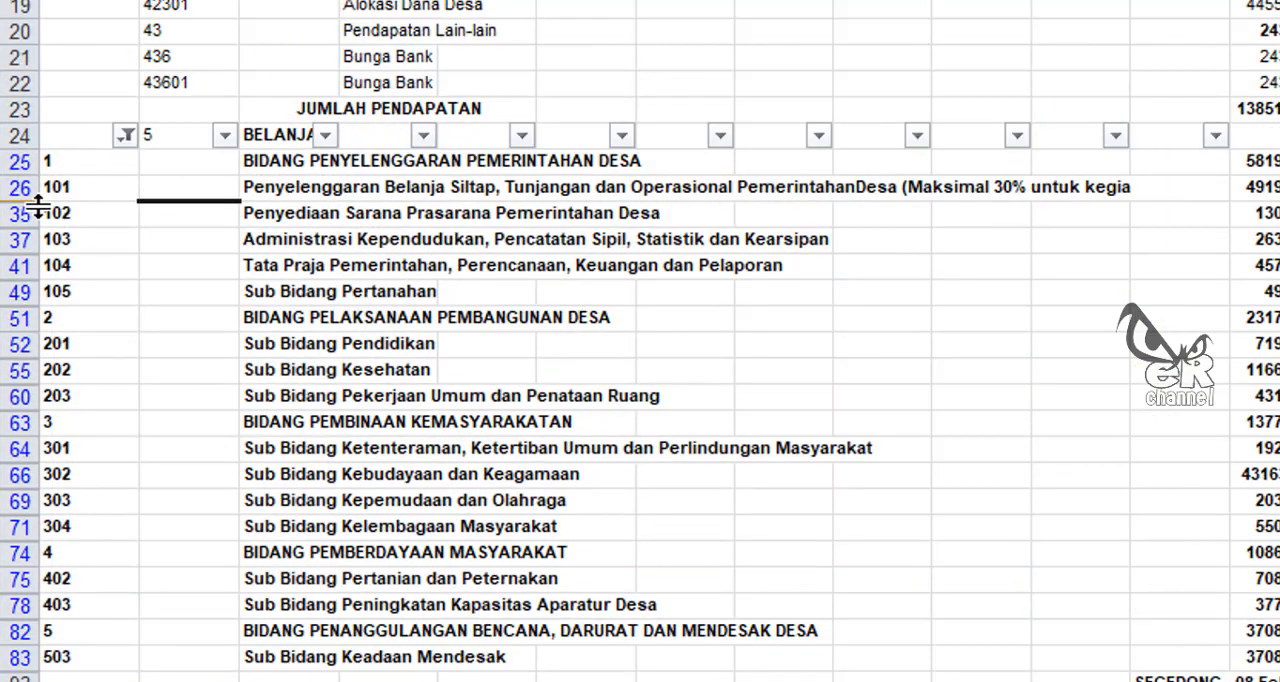
left_click_drag(20, 161, 38, 663)
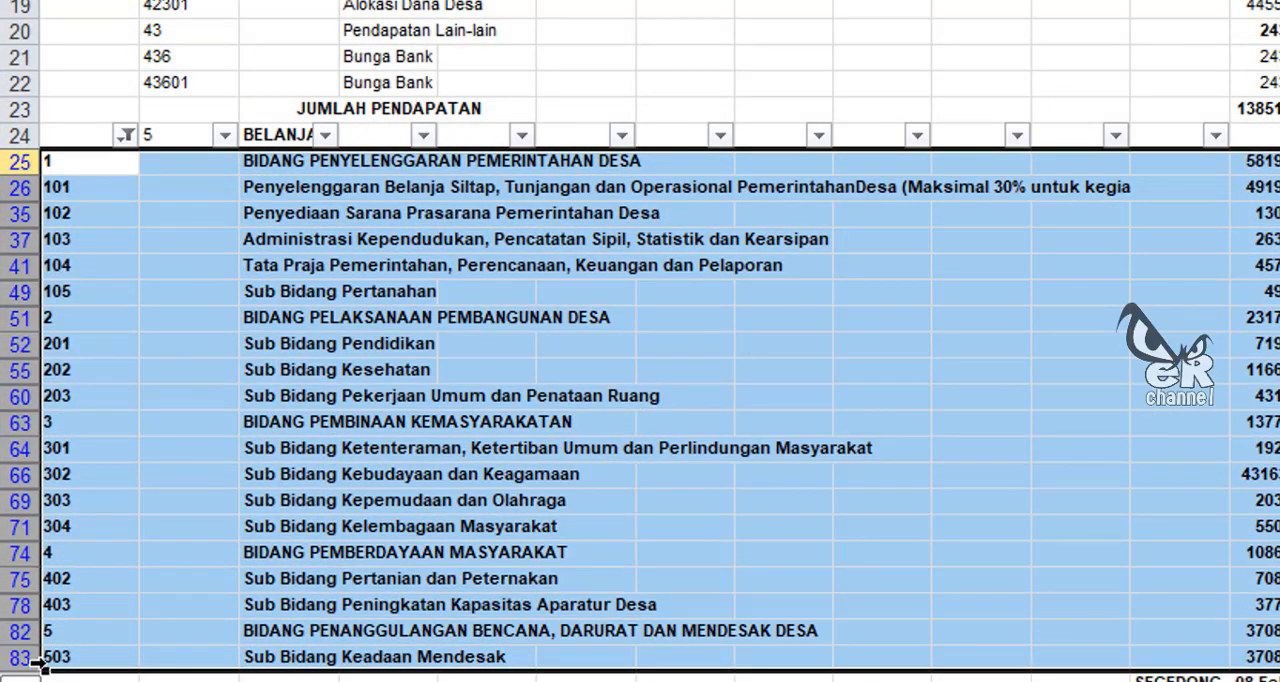
right_click(22, 477)
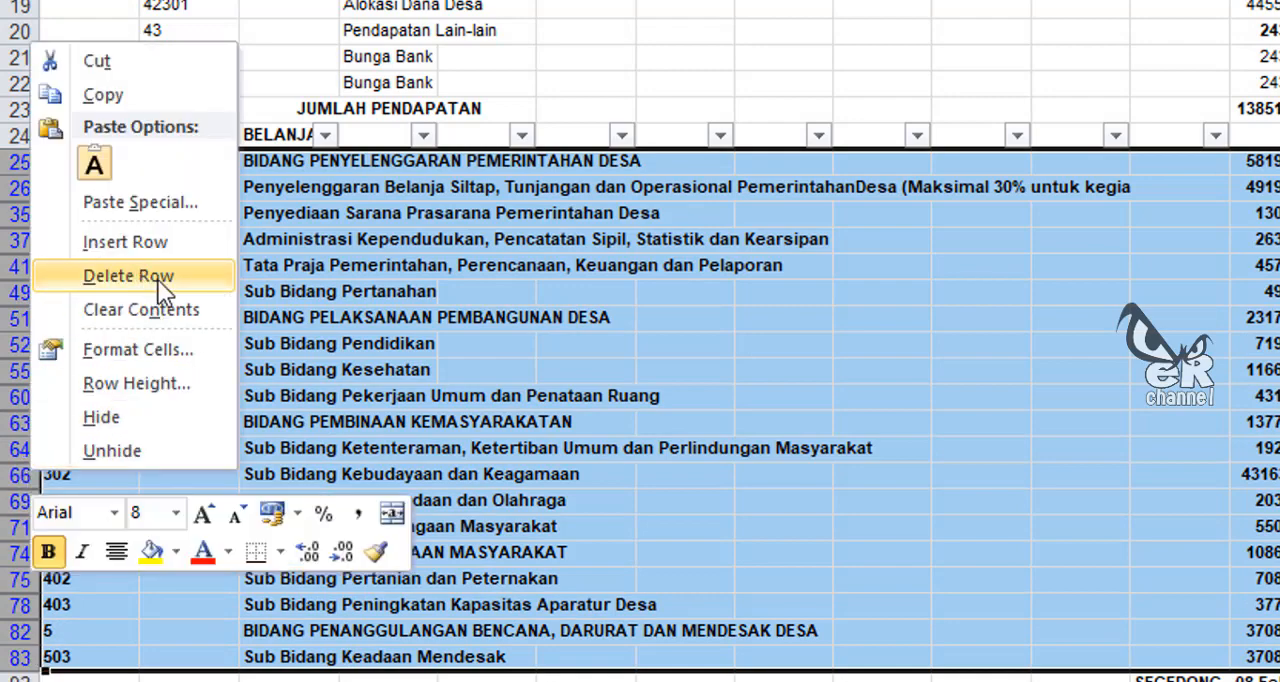
left_click(128, 276)
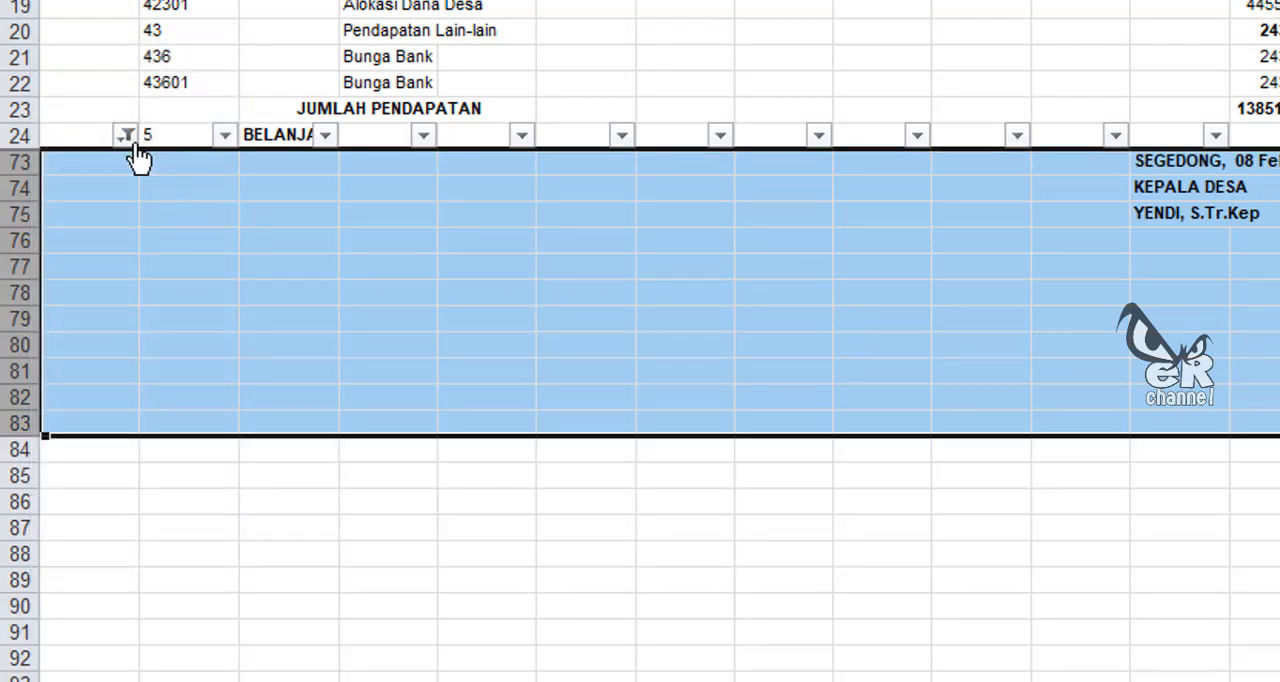
Step: Show the remaining activity rows again by selecting every value in the column A filter
left_click(128, 138)
left_click(135, 421)
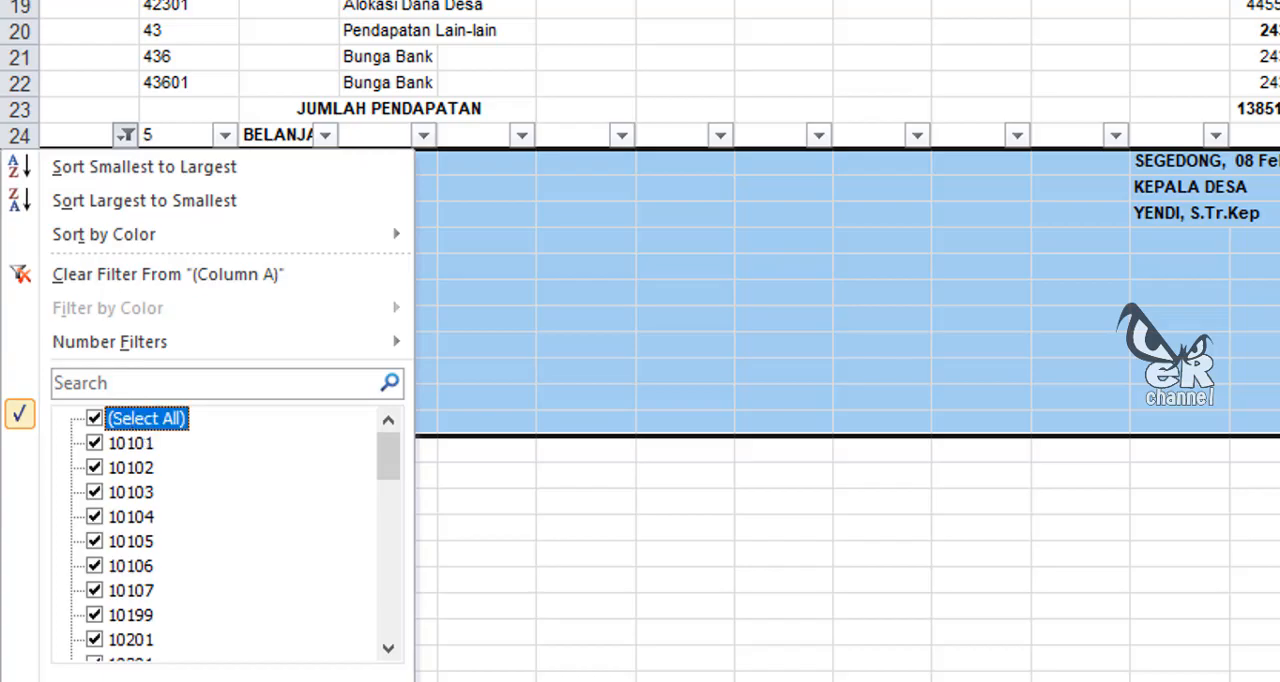
left_click(204, 680)
scroll(271, 486, "down", 8)
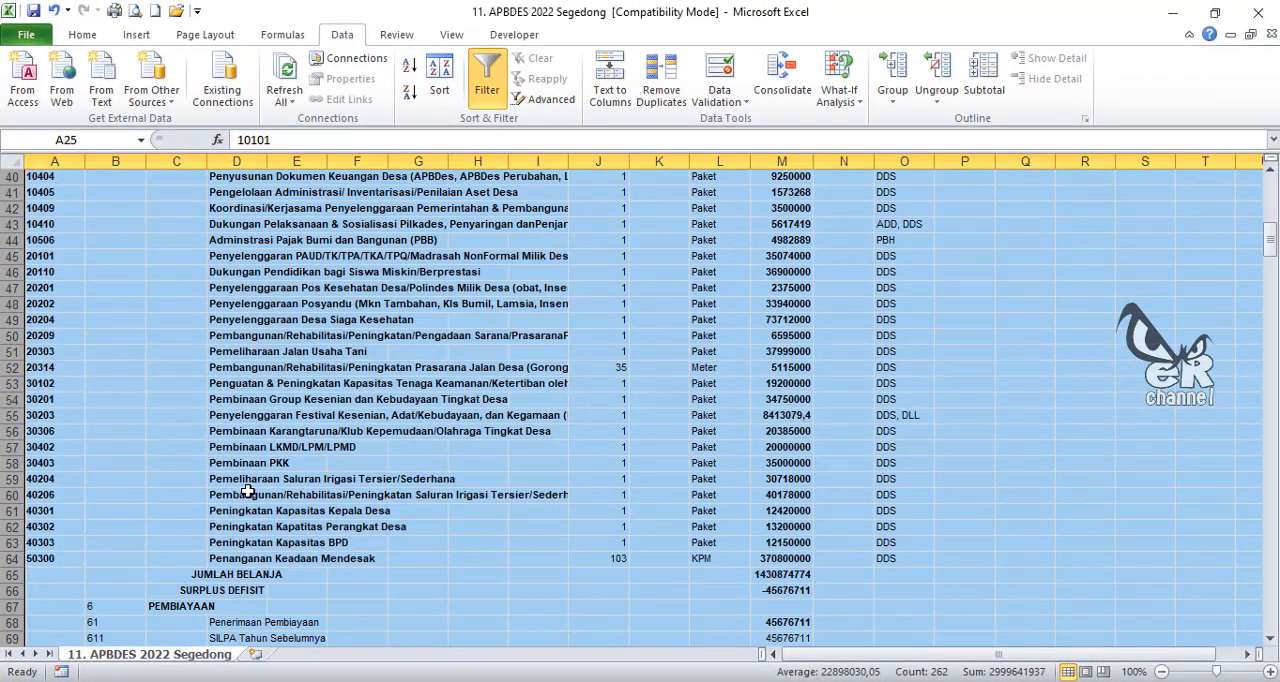
scroll(246, 492, "up", 1)
scroll(245, 494, "up", 6)
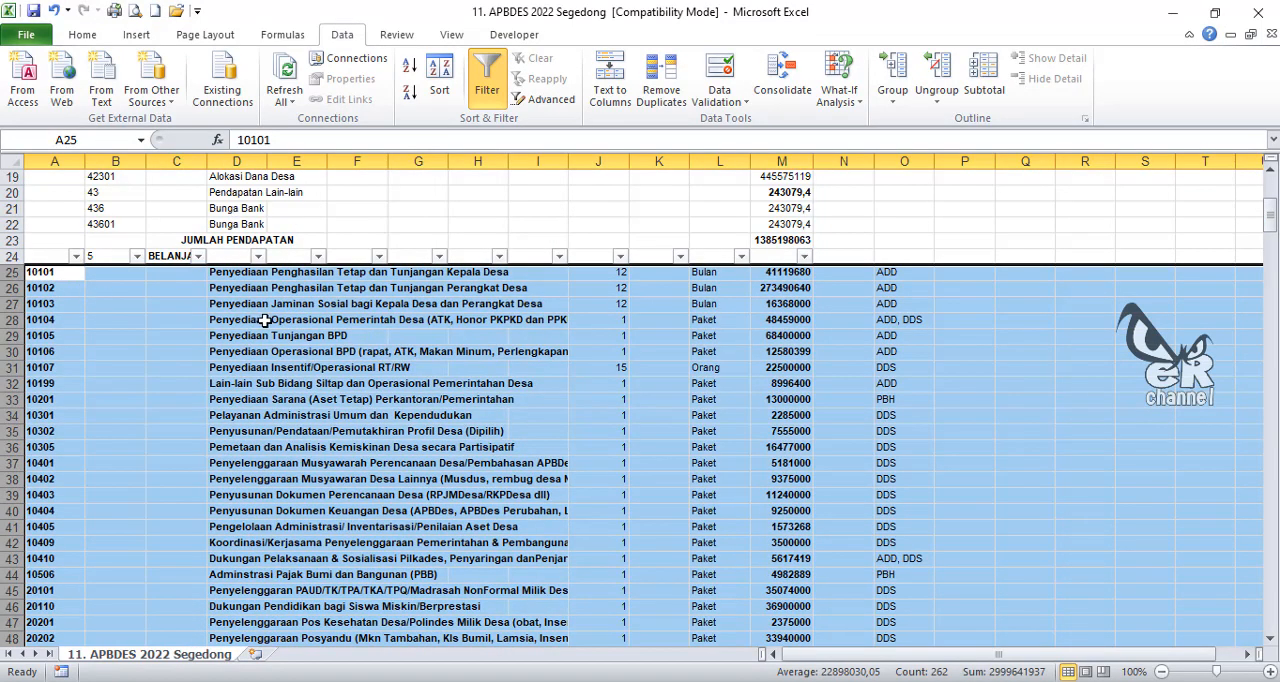
Step: Delete columns E to L between the activity names and the budget amounts
left_click(783, 274)
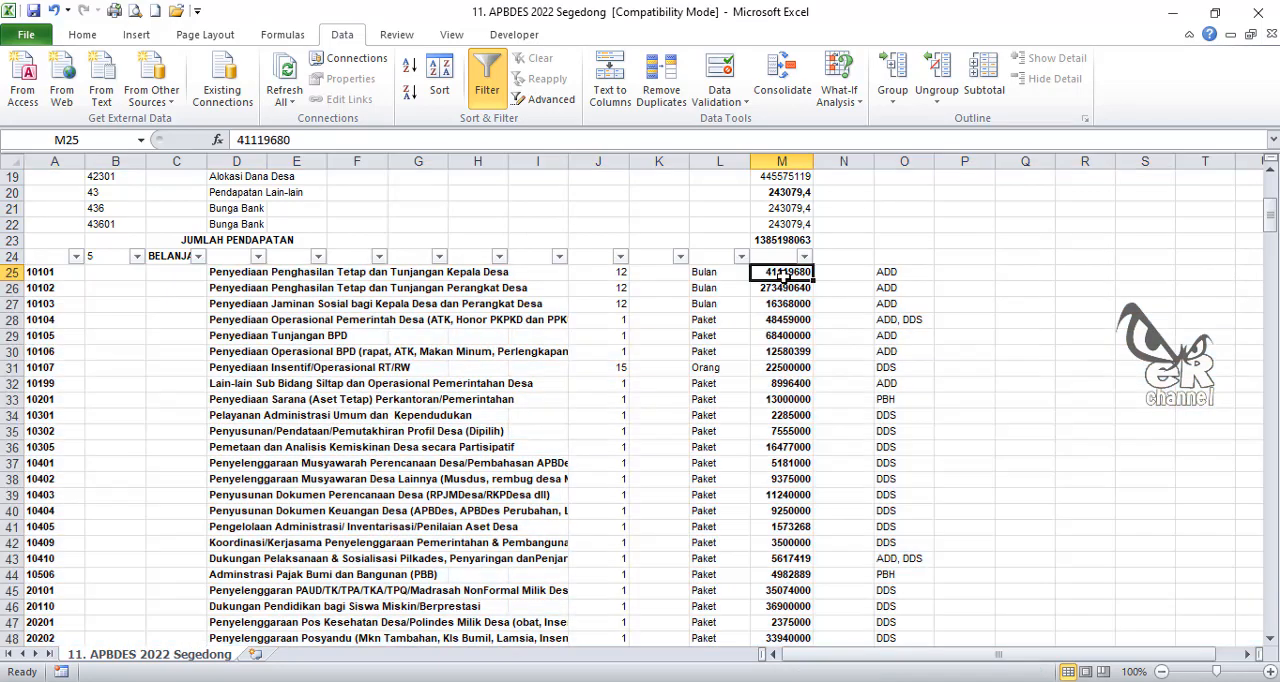
left_click(890, 273)
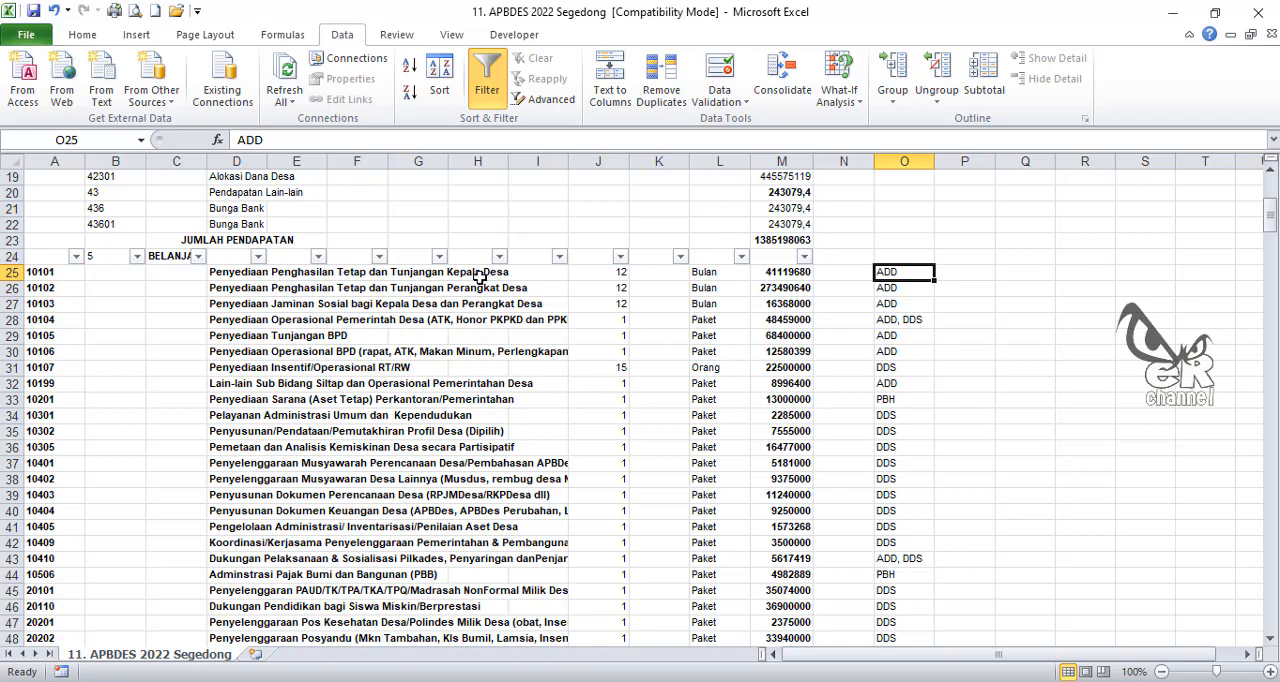
left_click(295, 157)
left_click_drag(338, 160, 705, 173)
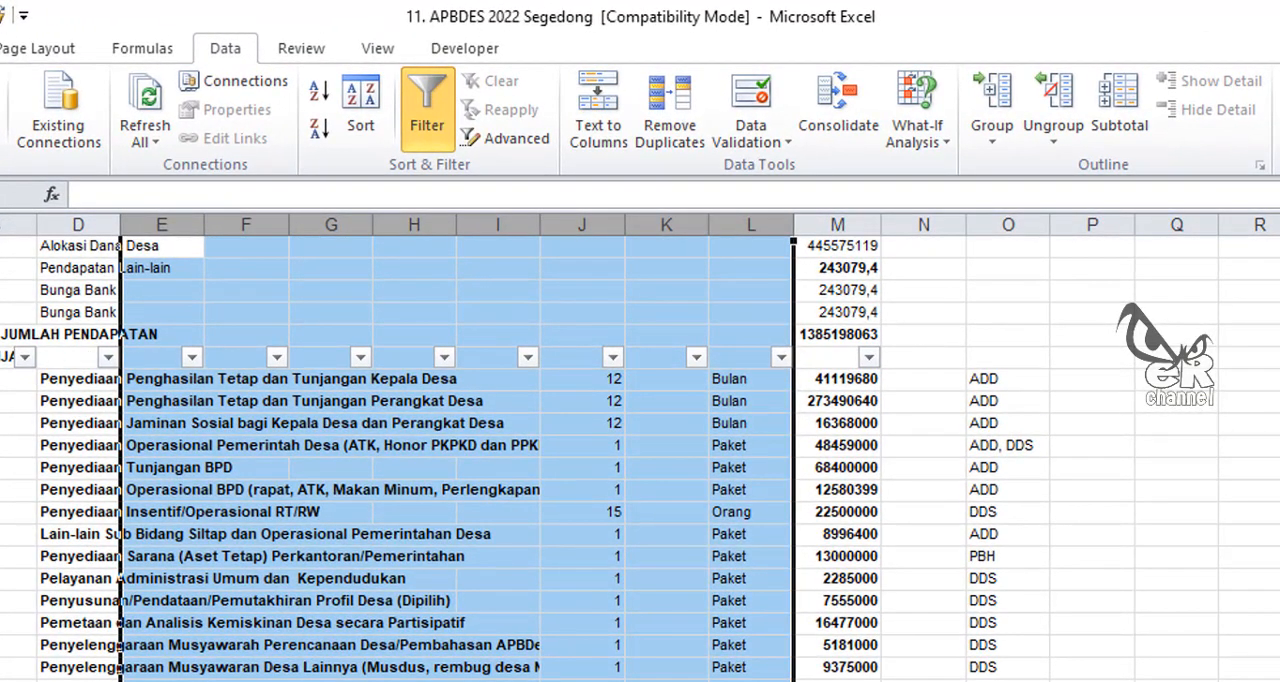
right_click(163, 226)
left_click(246, 436)
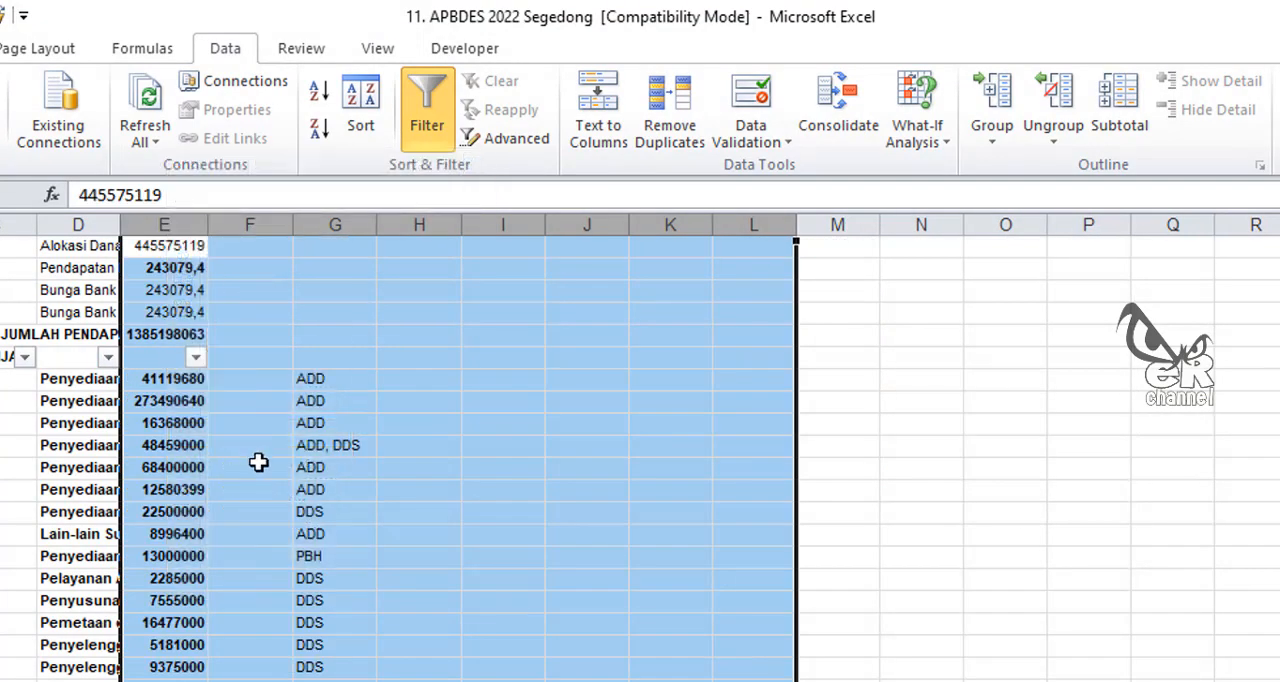
left_click(445, 415)
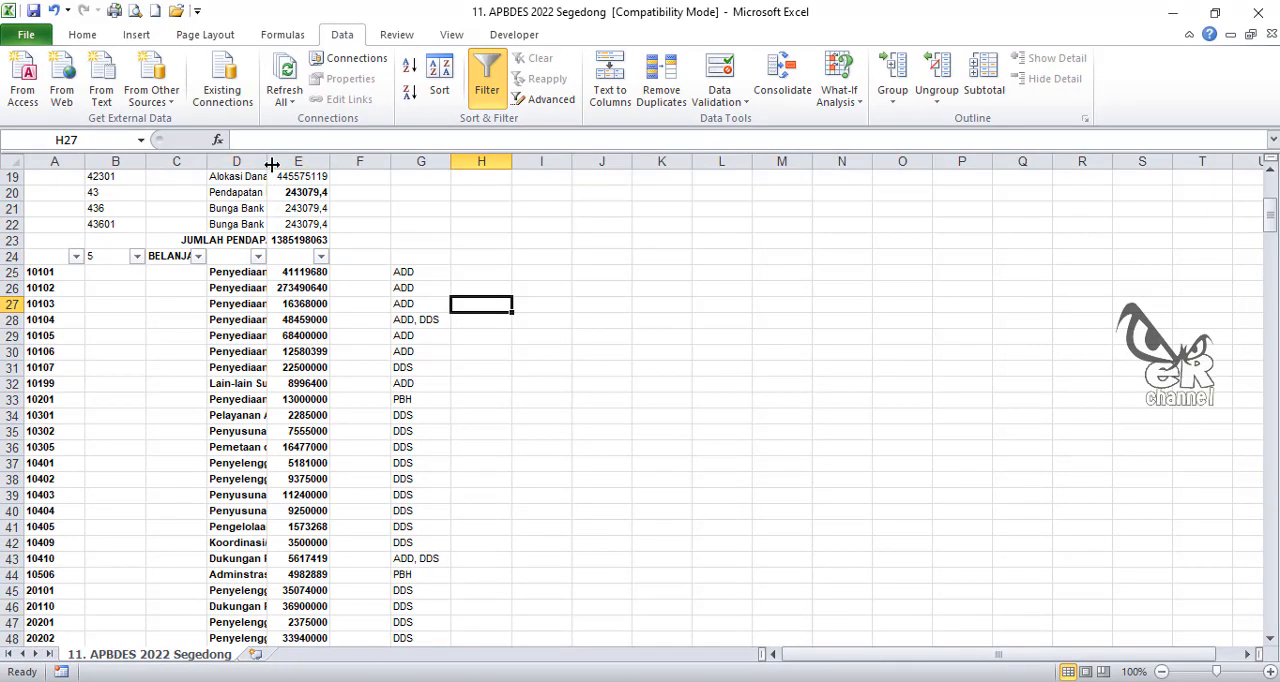
Step: Widen column D until the longest activity names fit beside the budget amounts
left_click_drag(267, 162, 633, 176)
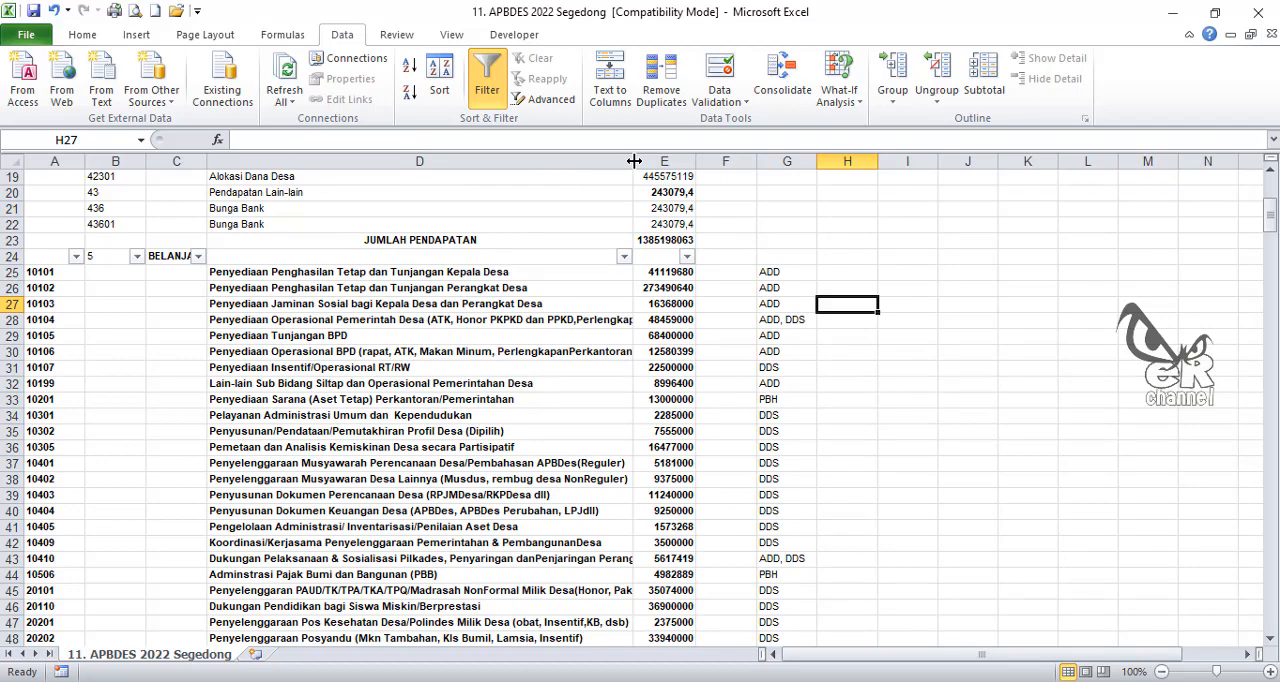
left_click_drag(634, 161, 797, 161)
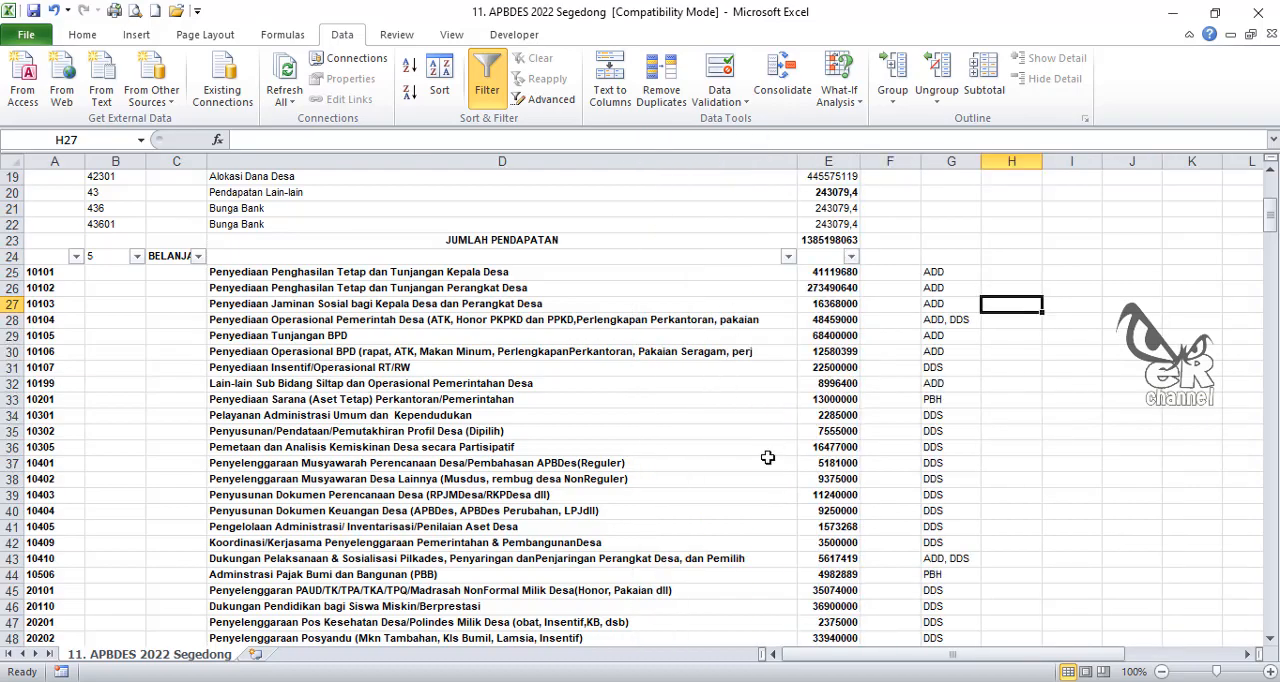
scroll(767, 457, "down", 6)
scroll(757, 443, "up", 7)
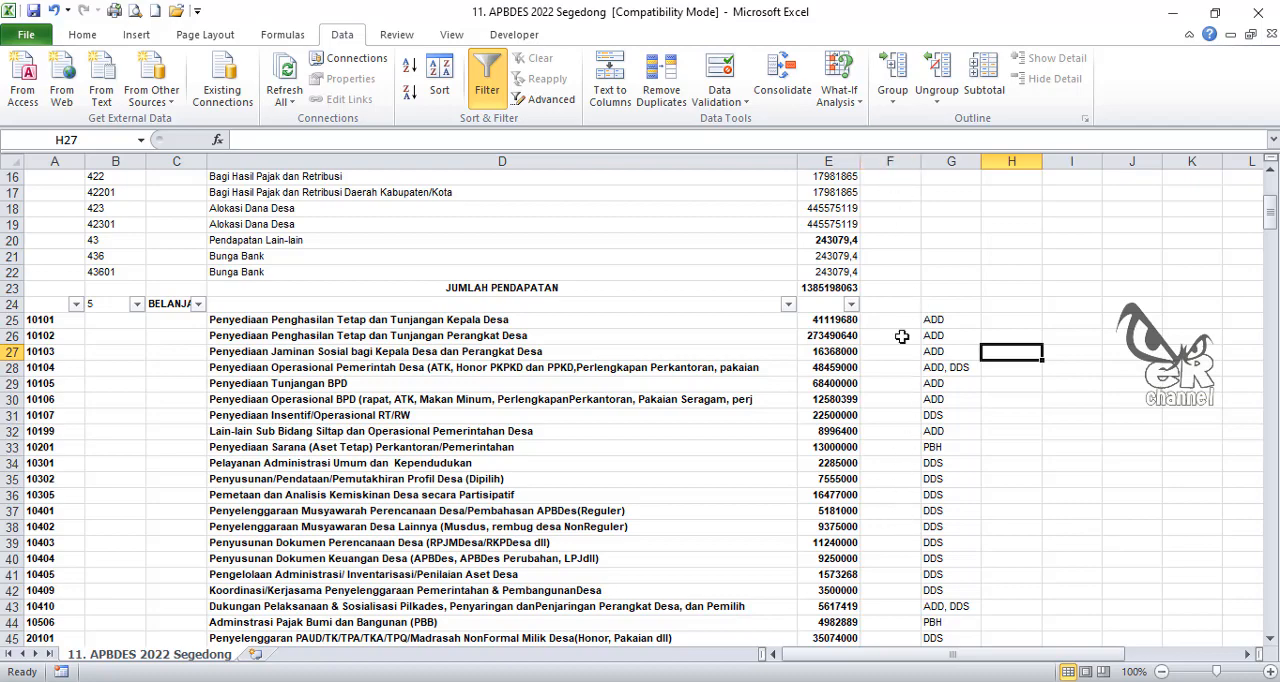
Step: Delete column F between the budget amounts and the funding source codes
left_click(891, 157)
right_click(891, 158)
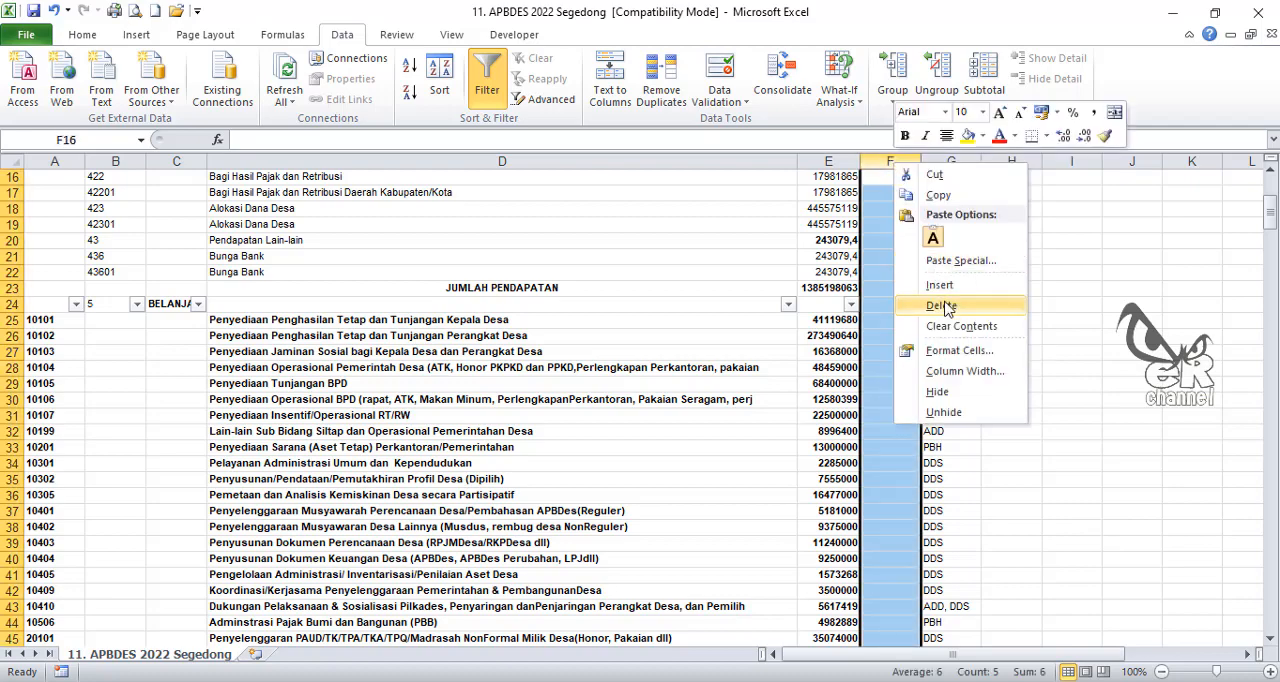
left_click(945, 306)
Step: Highlight the funding source cell F28, containing ADD, DDS, with a yellow fill
scroll(661, 359, "down", 10)
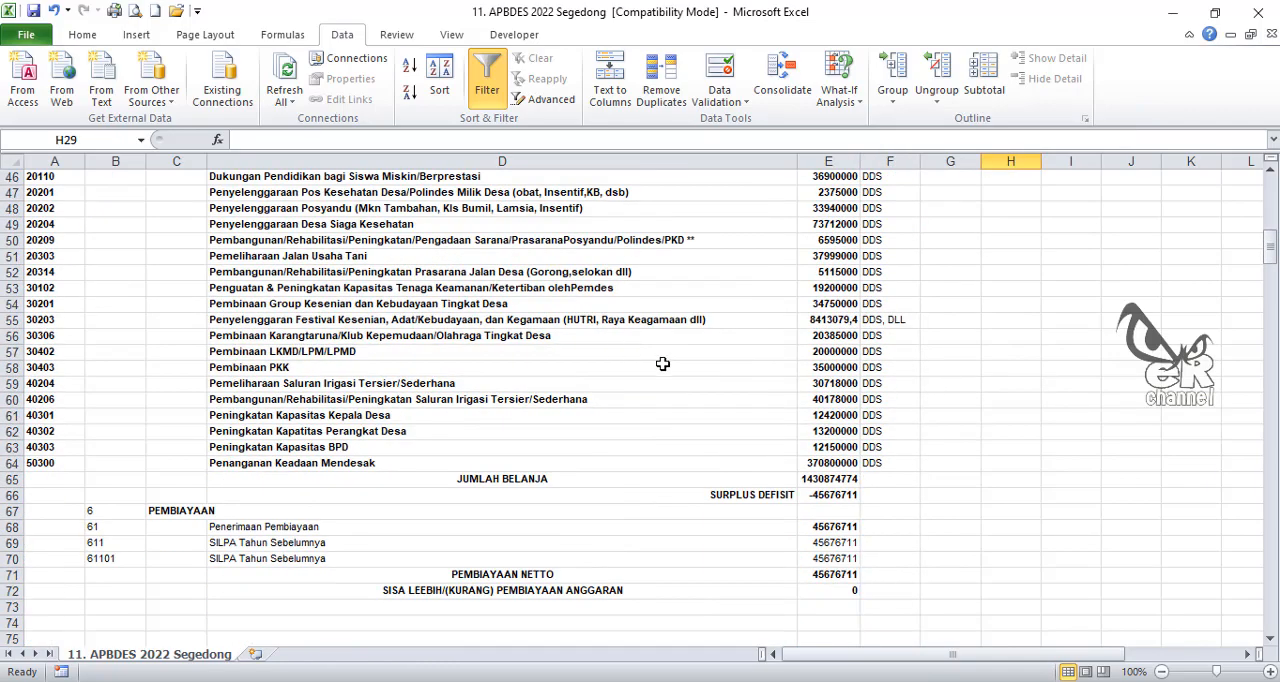
scroll(662, 364, "up", 9)
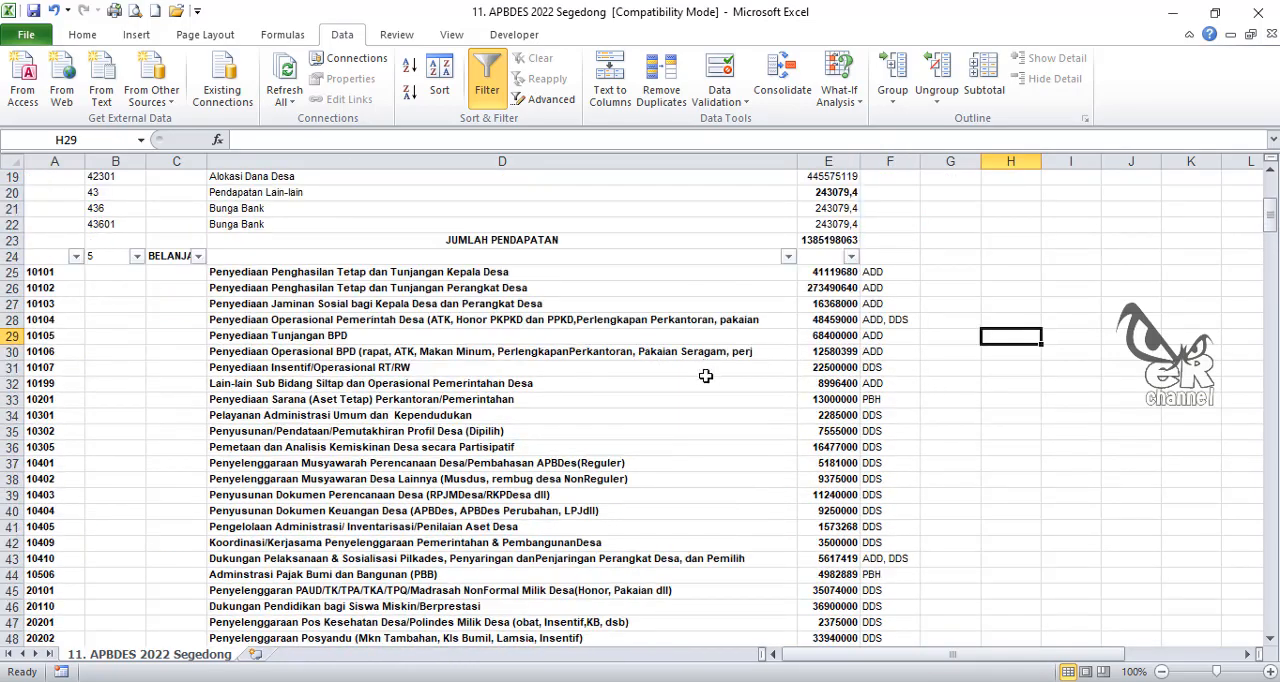
scroll(704, 370, "down", 10)
scroll(700, 366, "up", 7)
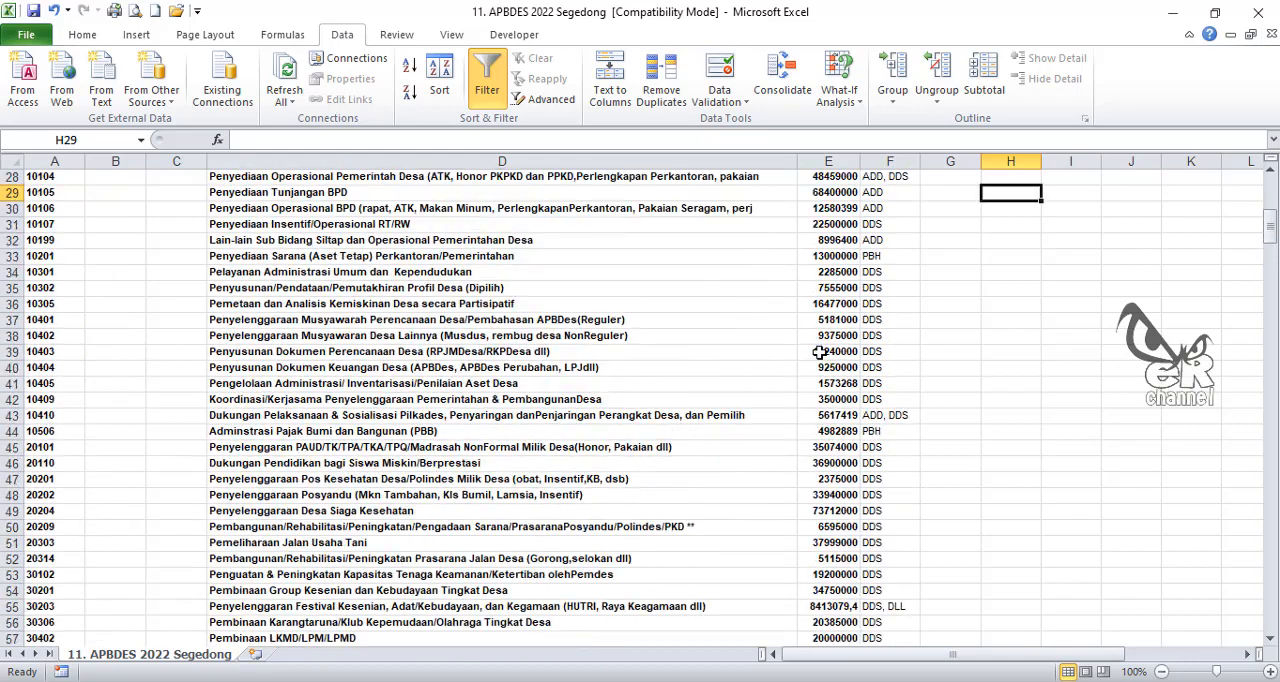
scroll(819, 352, "up", 2)
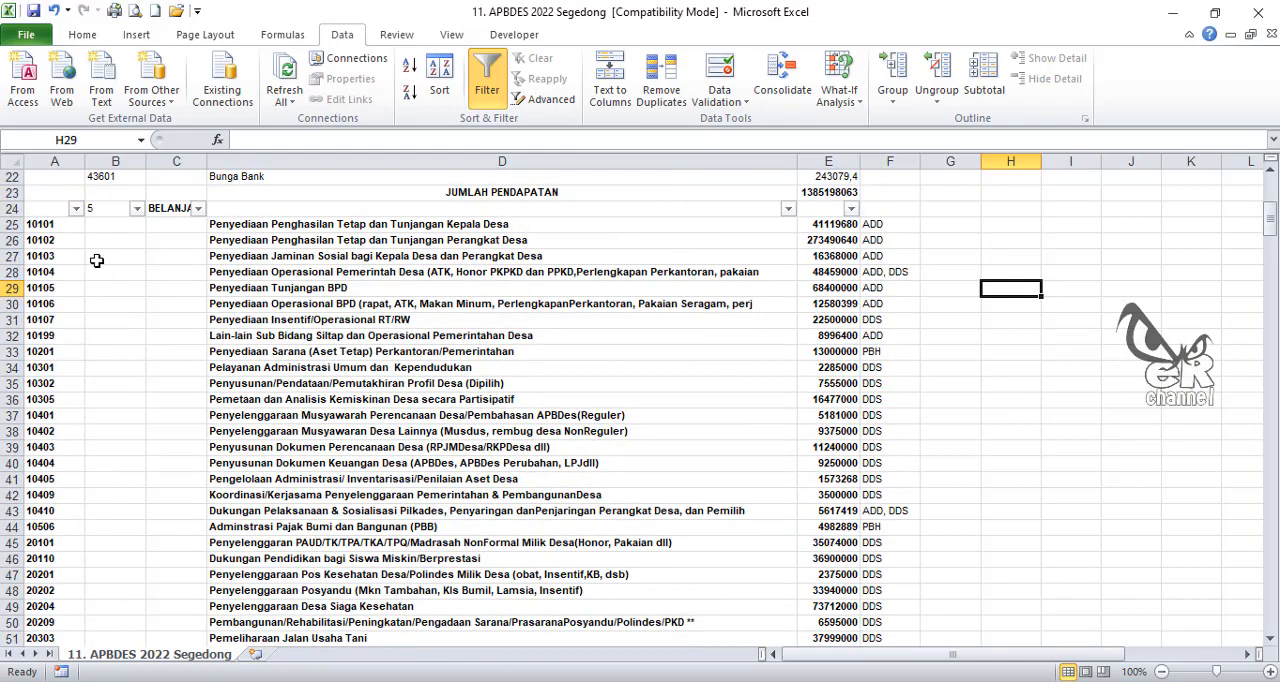
left_click(909, 271)
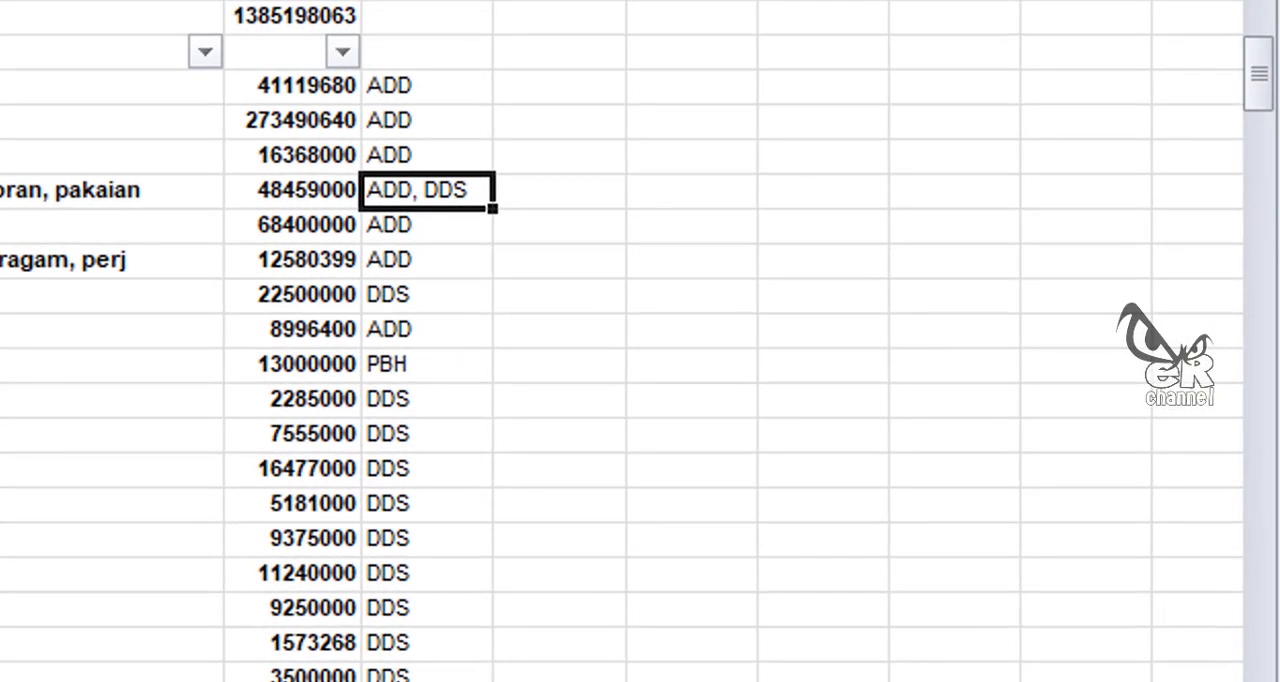
left_click(0, 0)
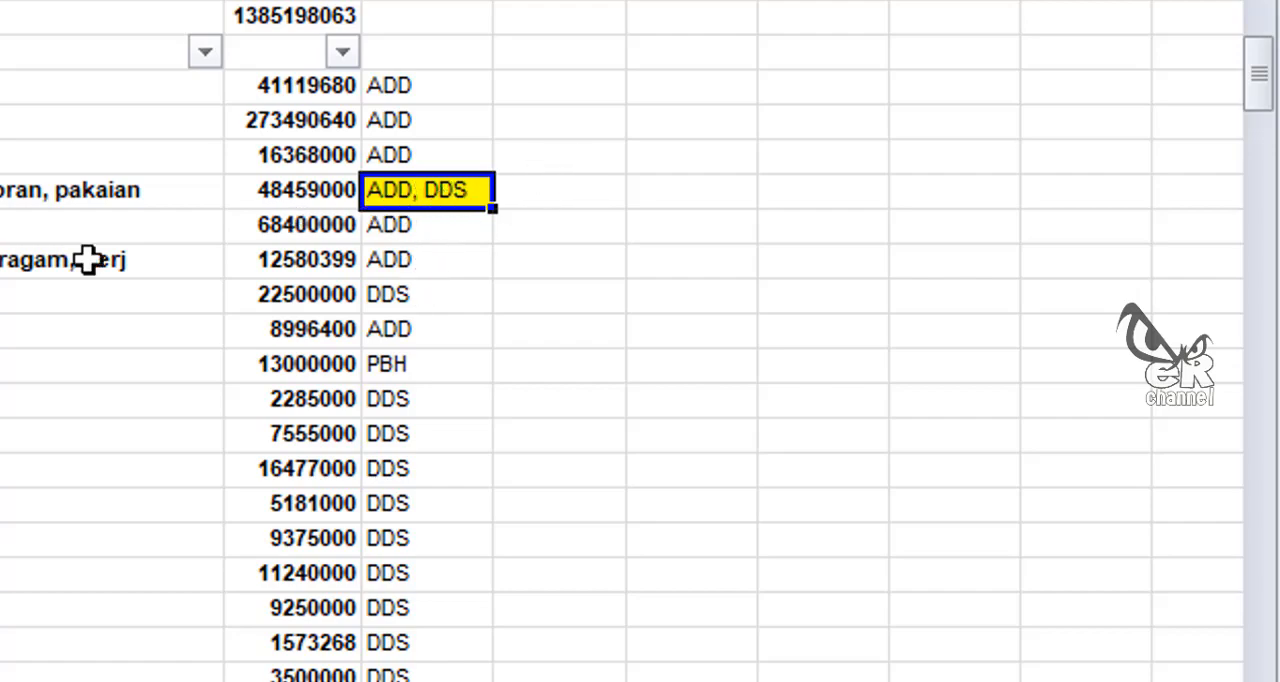
Step: Insert a copy of row 28, activity 10104, directly below it as row 29
left_click(12, 272)
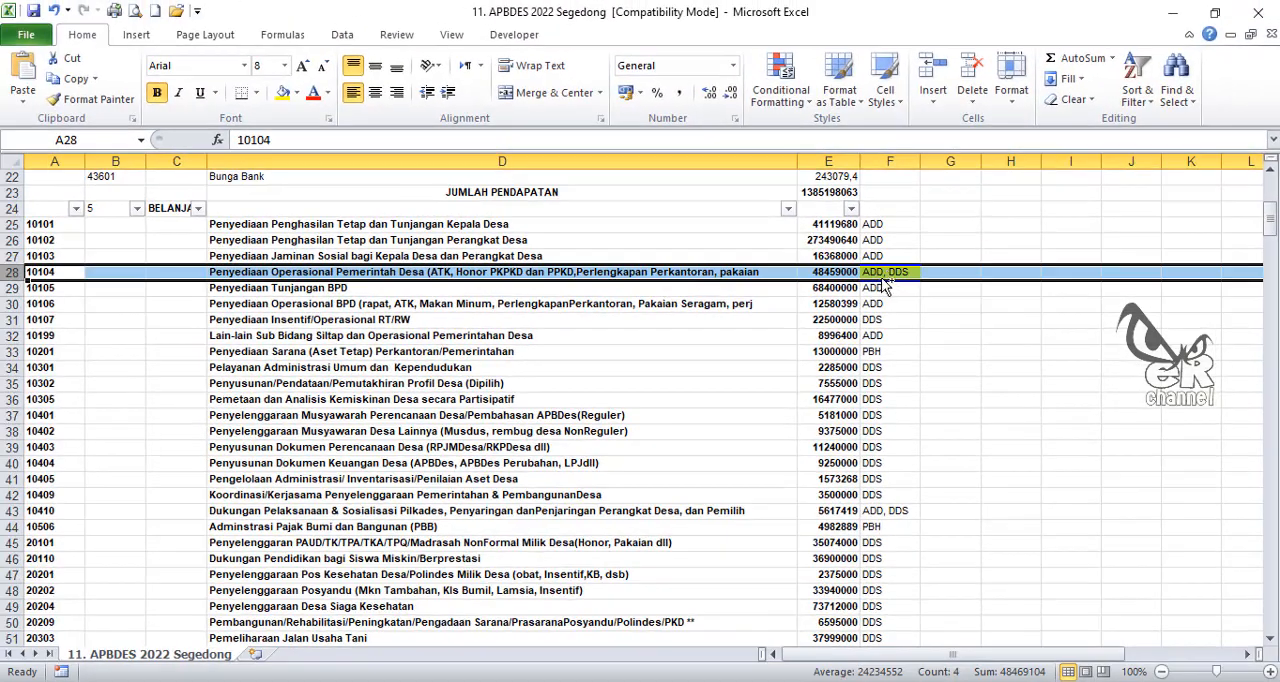
key("ctrl+c")
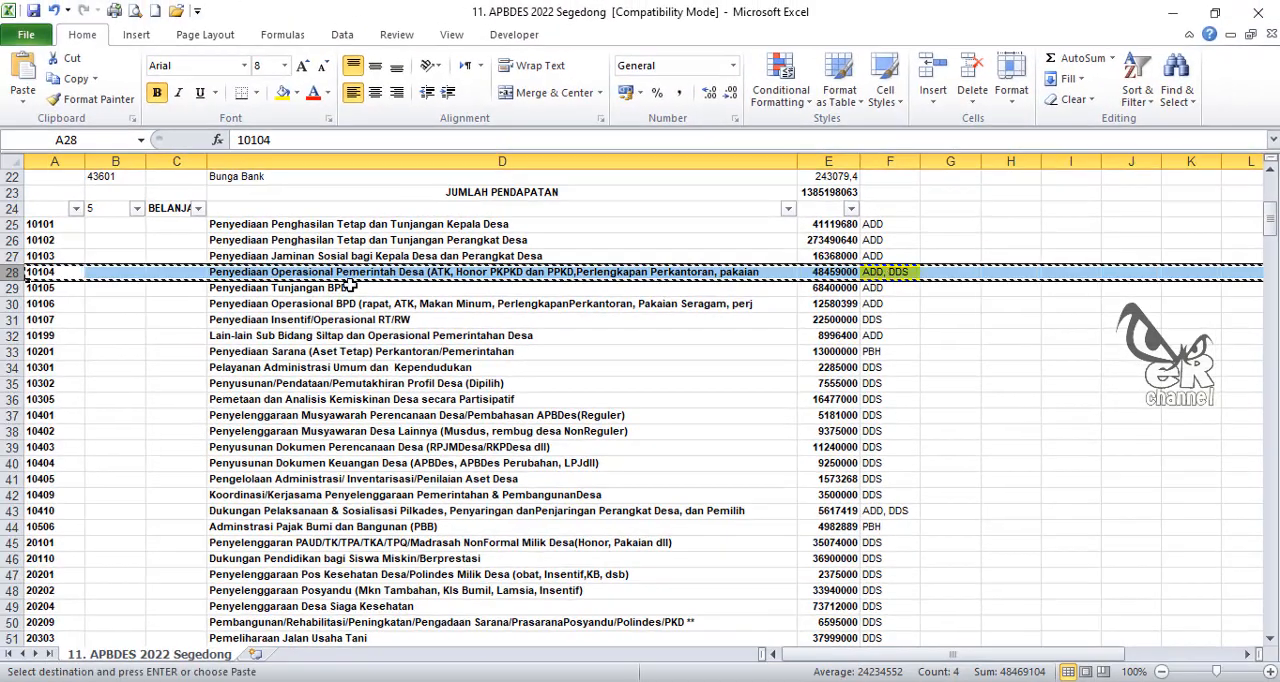
right_click(12, 288)
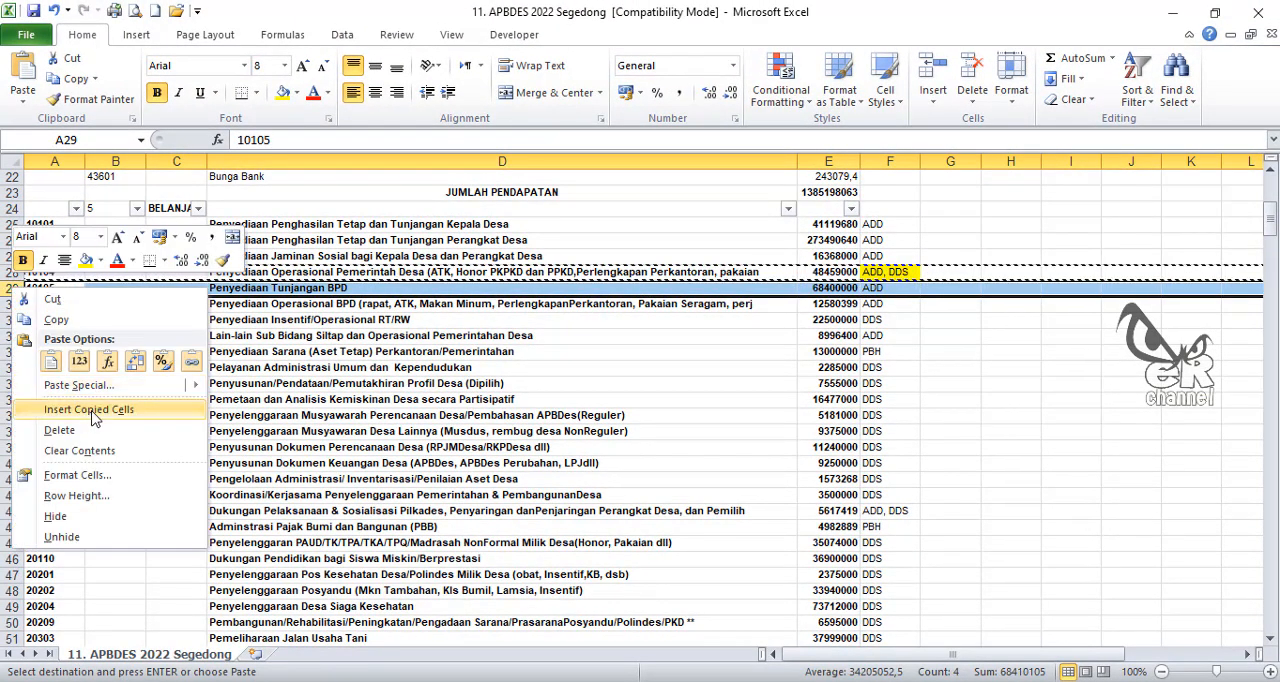
left_click(100, 409)
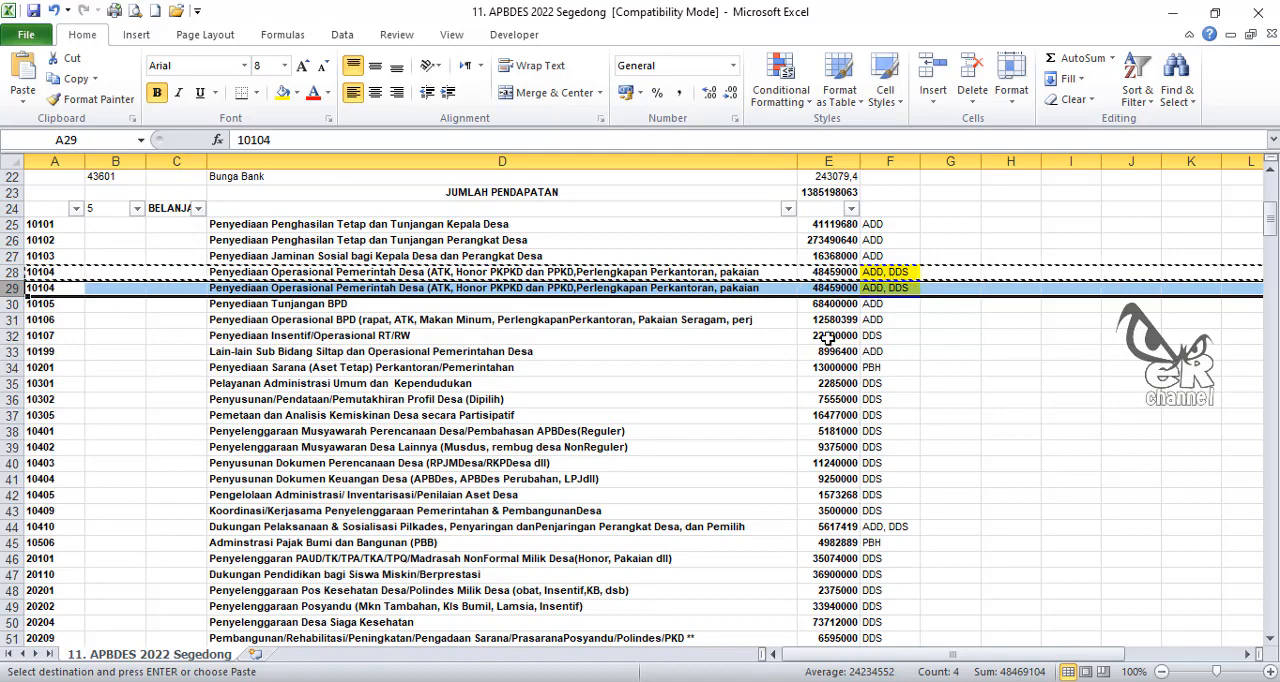
Step: Set the funding sources of the two 10104 rows to ADD in F28 and DDS in F29
left_click(886, 272)
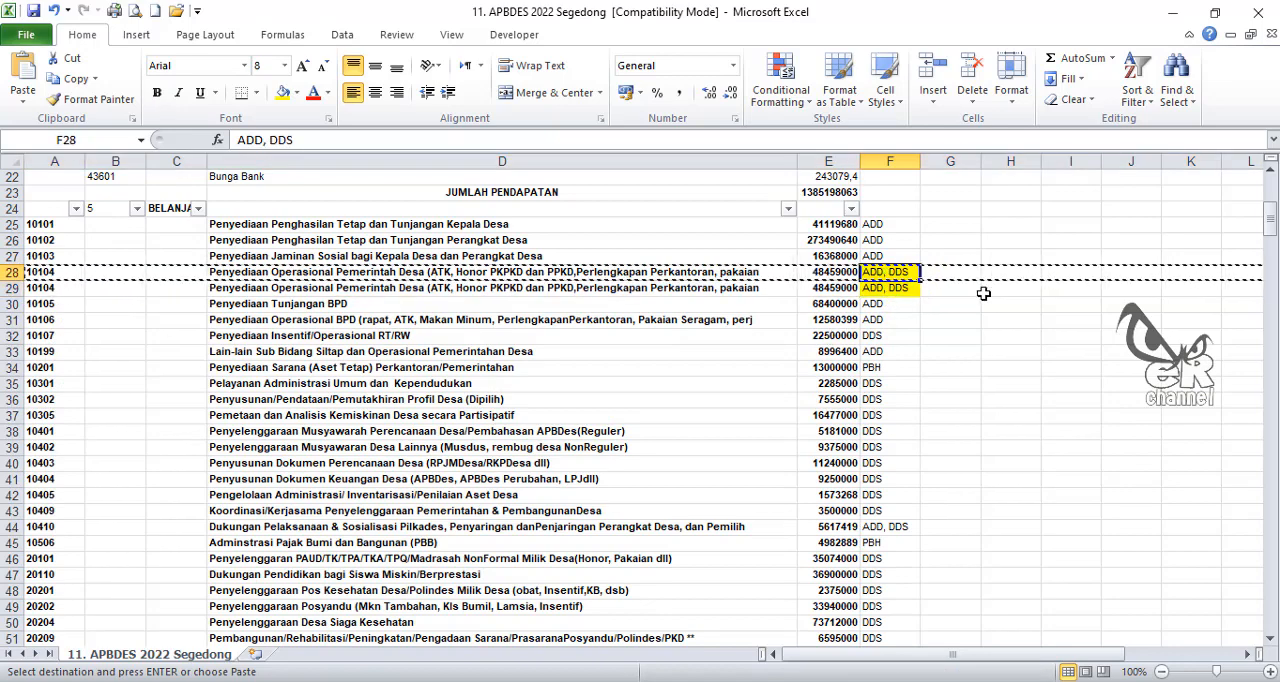
type("AAD")
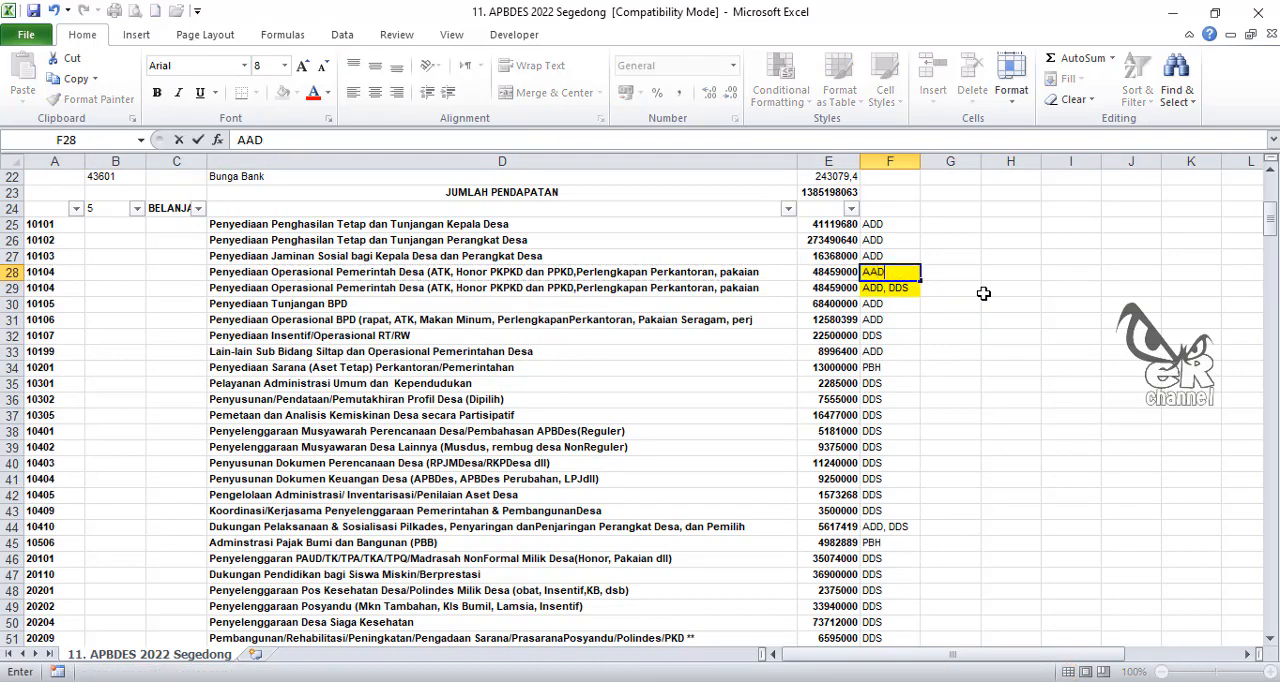
key("Return")
key("Up")
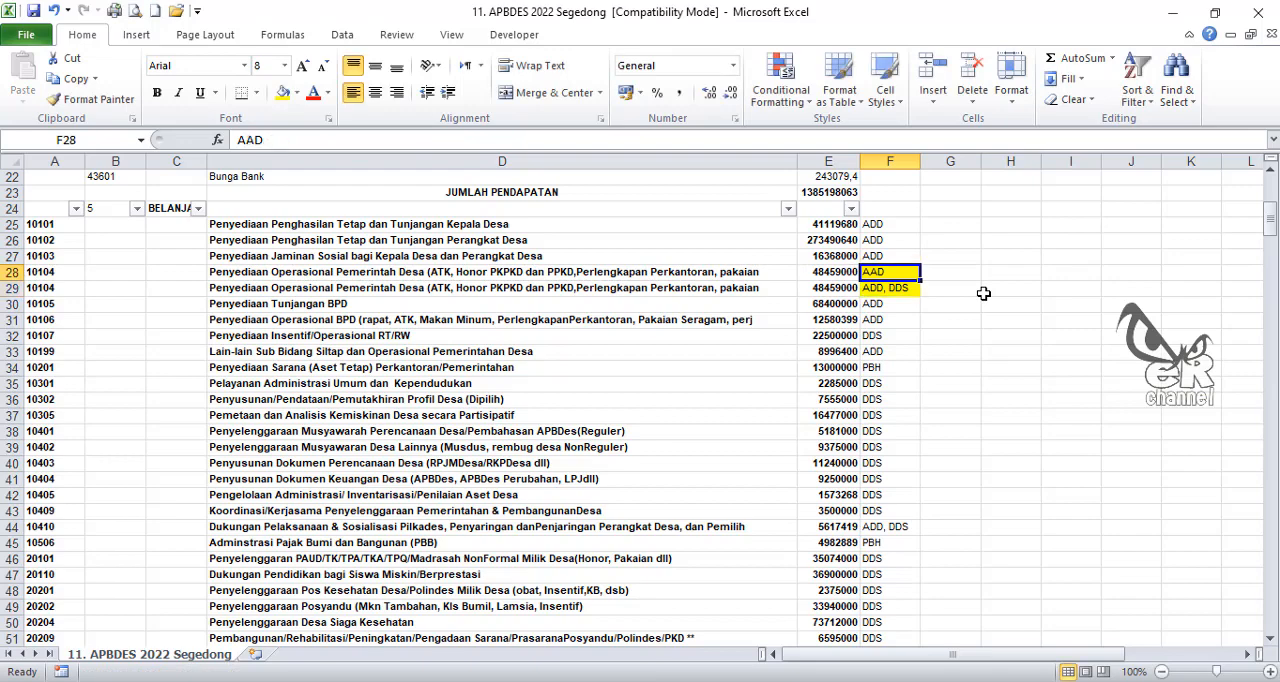
type("ADD")
key("Return")
type("DDS")
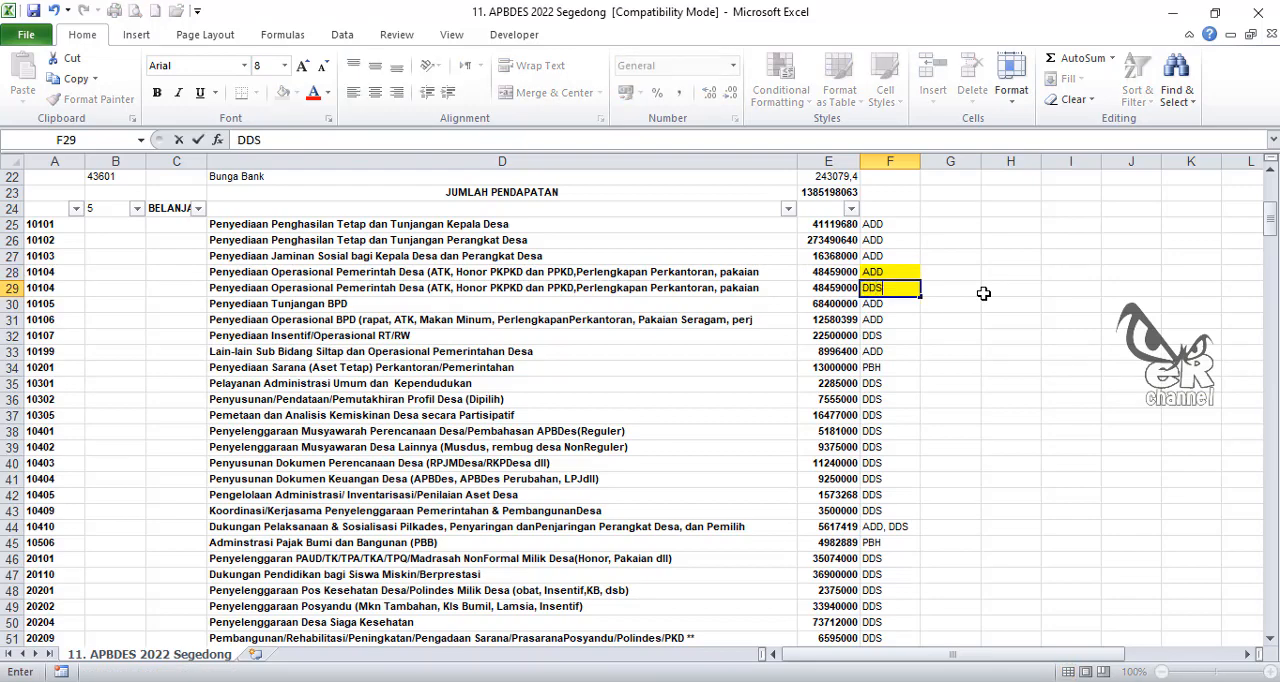
key("Return")
Step: Fill funding source cell F44 of activity 10410 yellow and insert a copy of row 44 directly below it
scroll(872, 455, "down", 3)
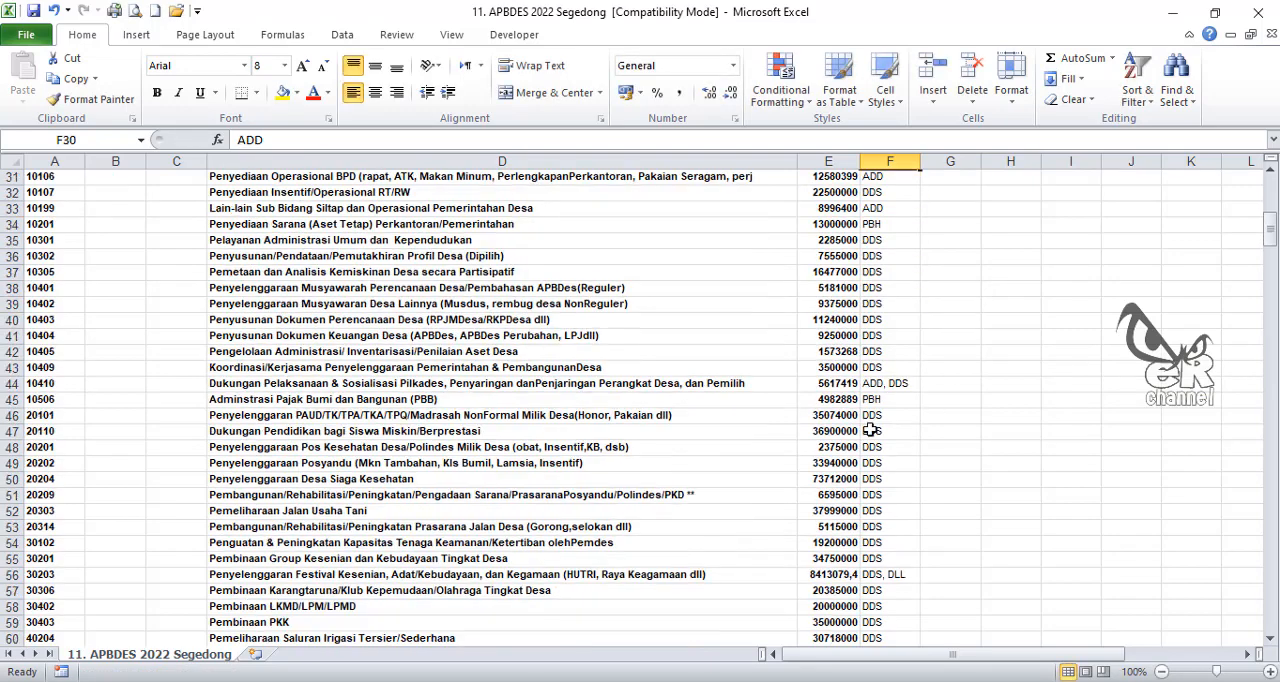
left_click(862, 384)
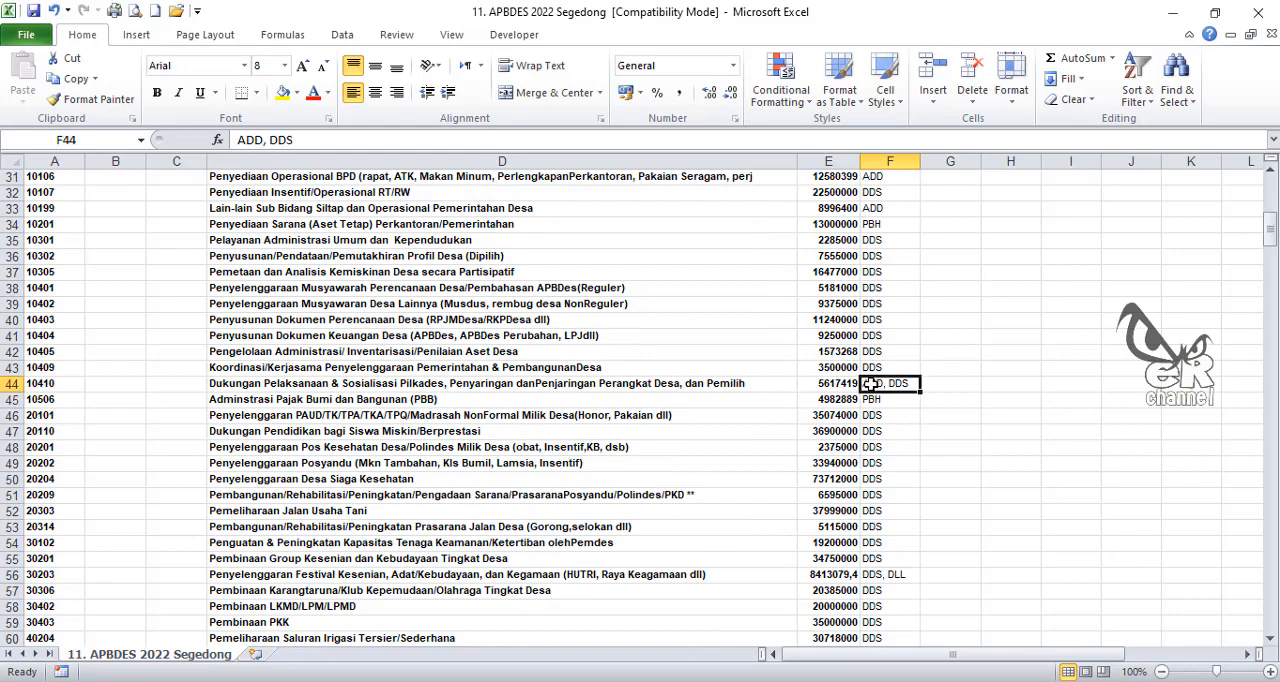
left_click(283, 92)
left_click(12, 383)
key("ctrl+c")
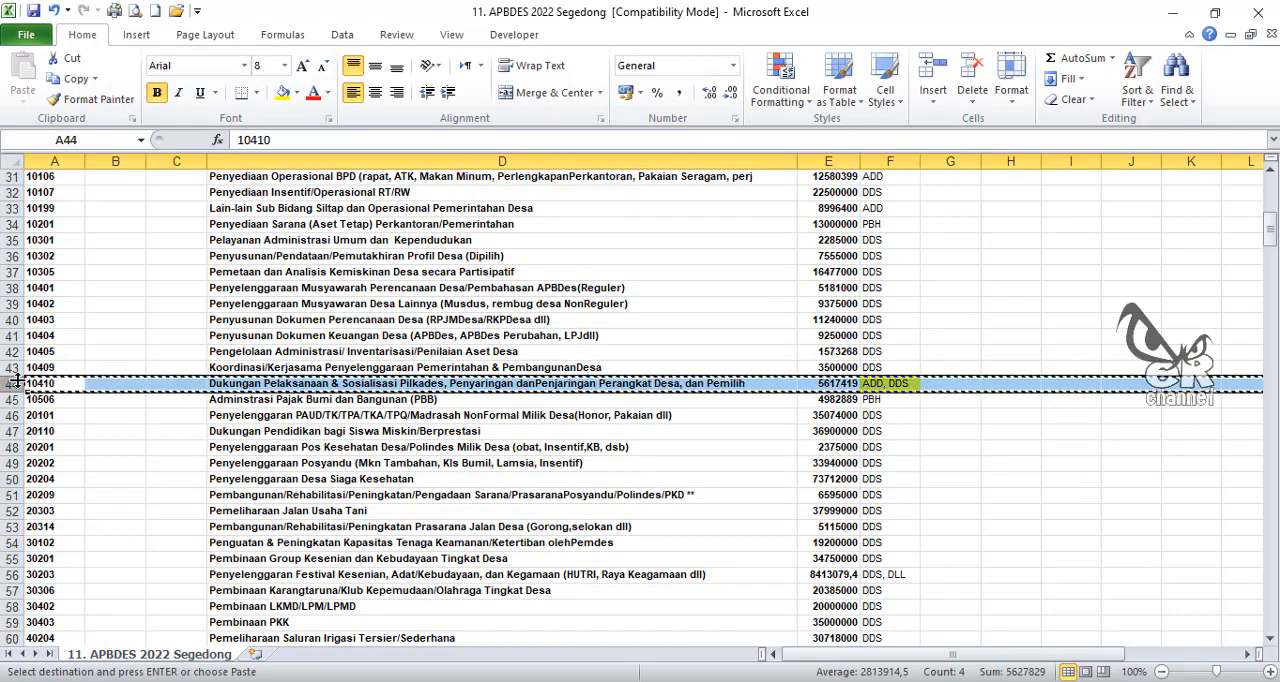
right_click(12, 399)
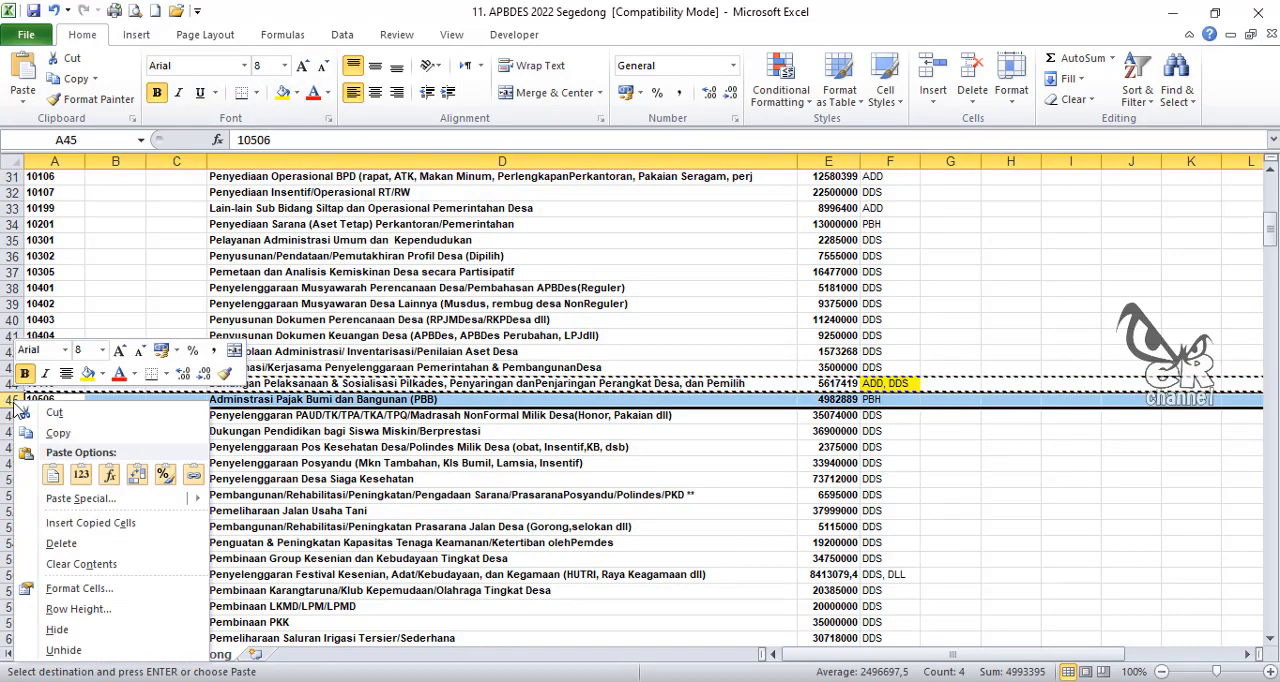
left_click(60, 527)
Step: Set the funding sources of the two 10410 rows to ADD in F44 and DDS in F45
left_click(895, 385)
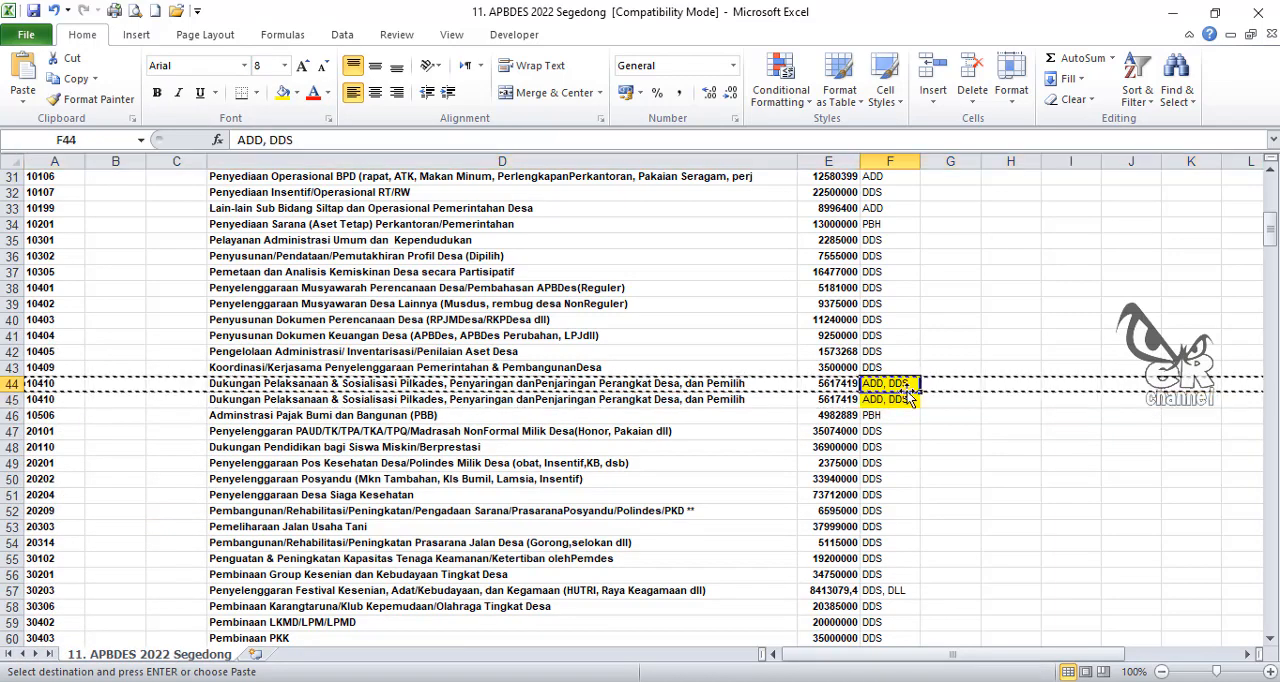
type("ADD")
key("Return")
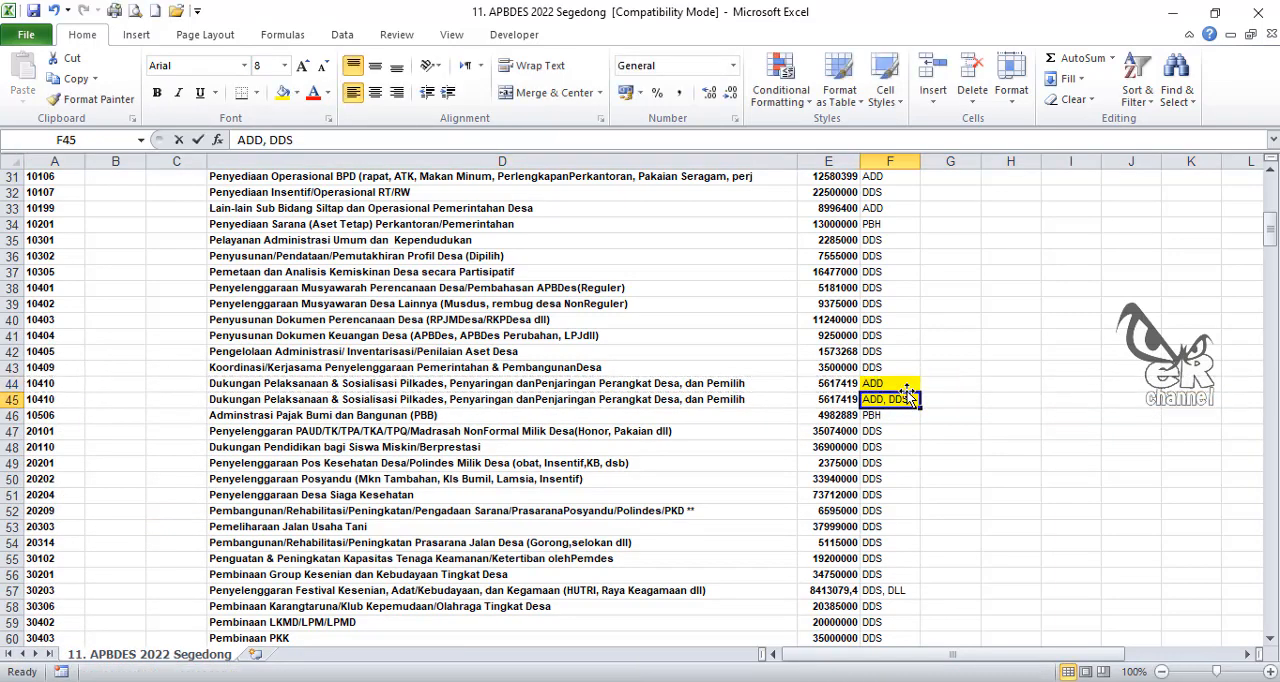
type("DDS")
key("Return")
Step: Insert a copy of row 57, activity 30203, directly below it and fill funding source cells F57:F58 yellow
scroll(900, 431, "down", 3)
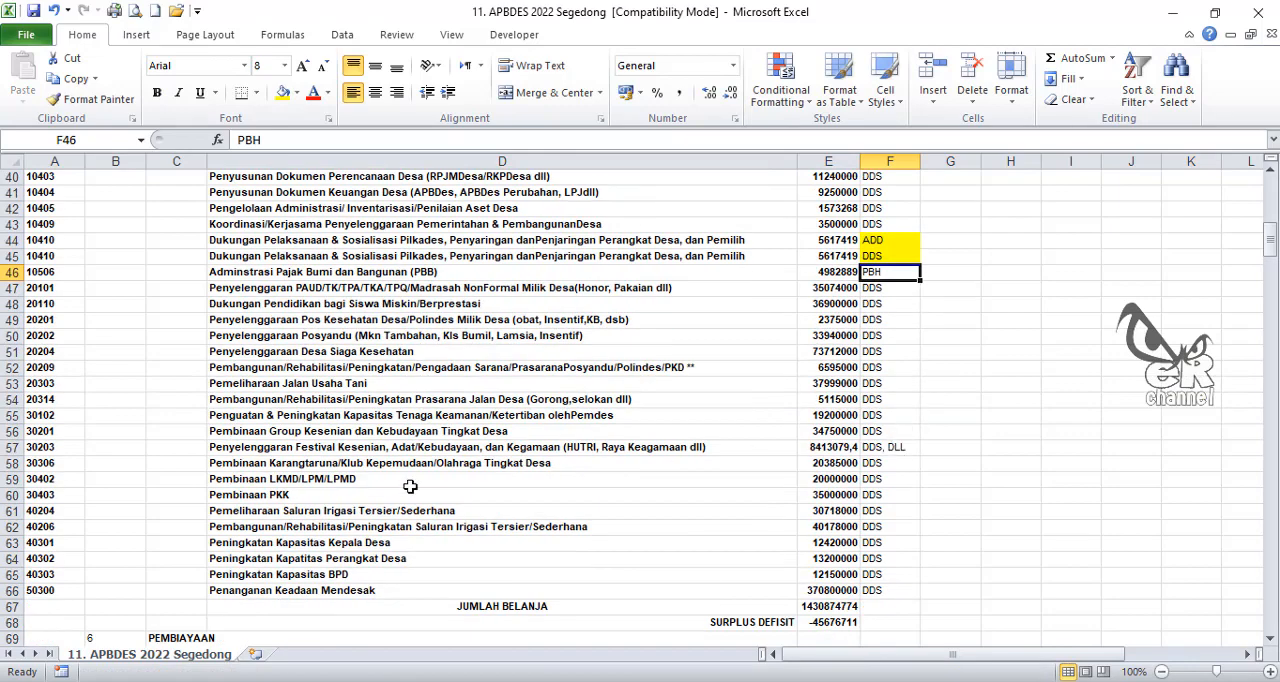
left_click(10, 449)
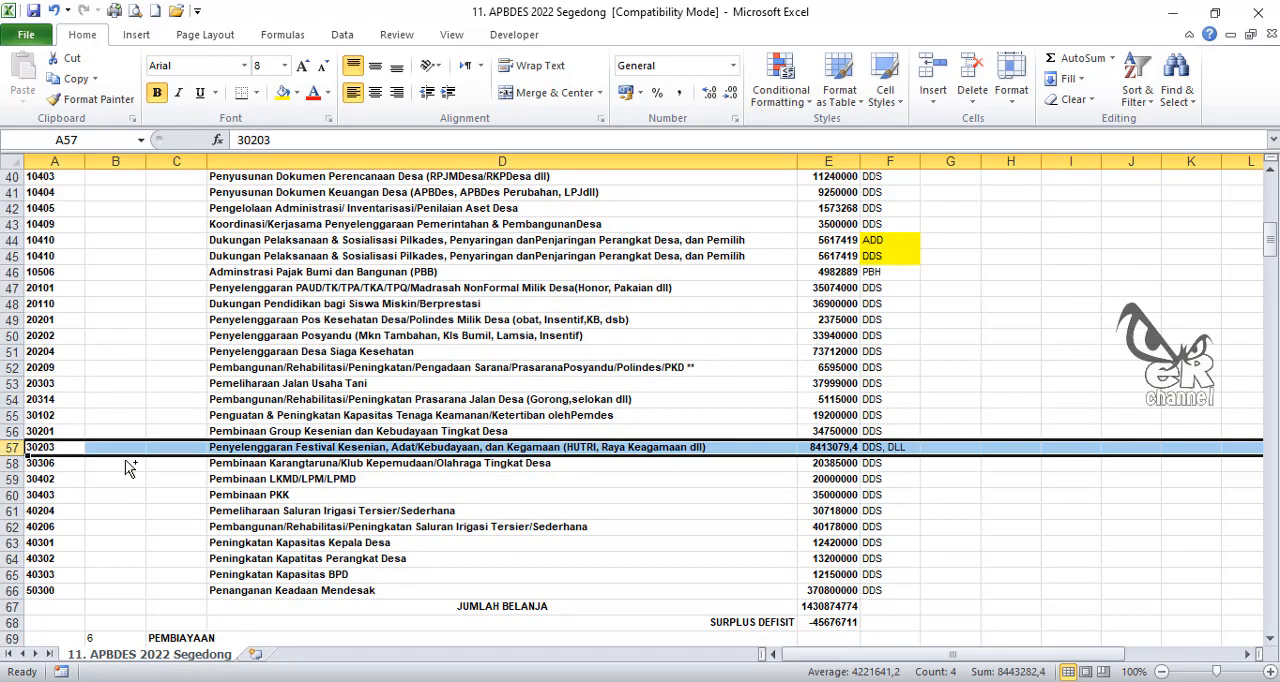
key("ctrl+c")
right_click(12, 464)
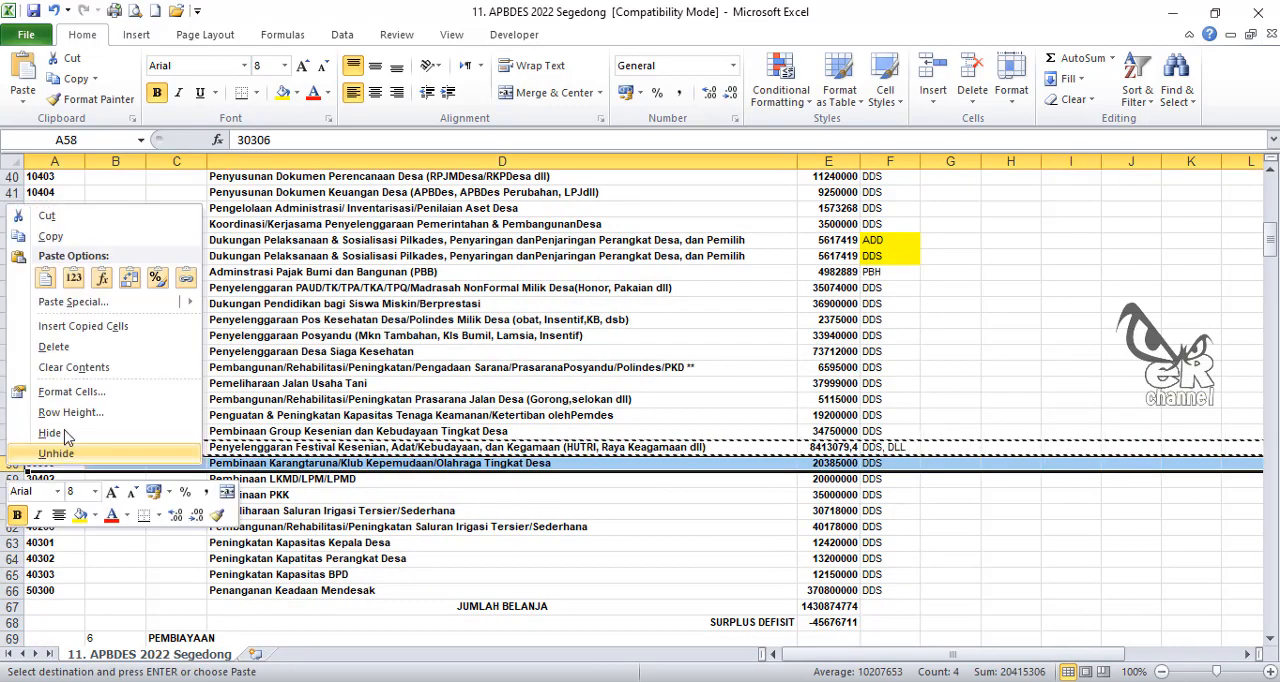
left_click(100, 326)
left_click_drag(878, 447, 870, 463)
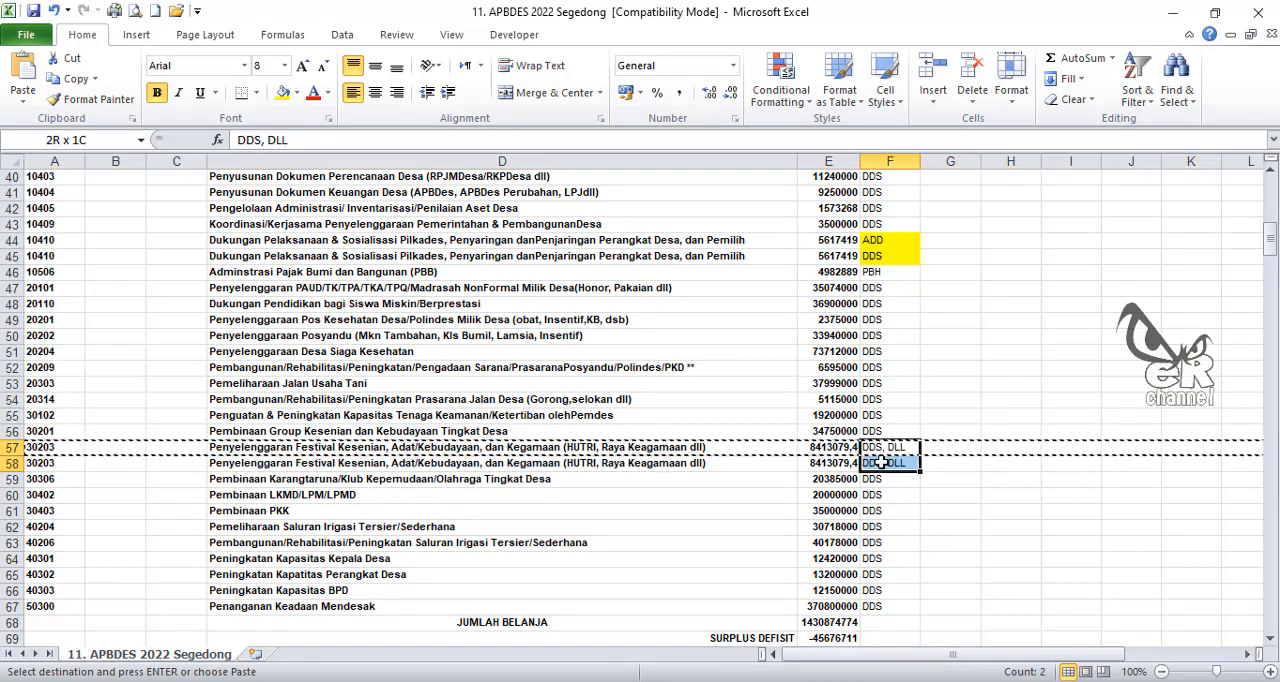
left_click(283, 92)
Step: Set the funding sources of the two 30203 rows to DDS in F57 and DLL in F58
left_click(878, 449)
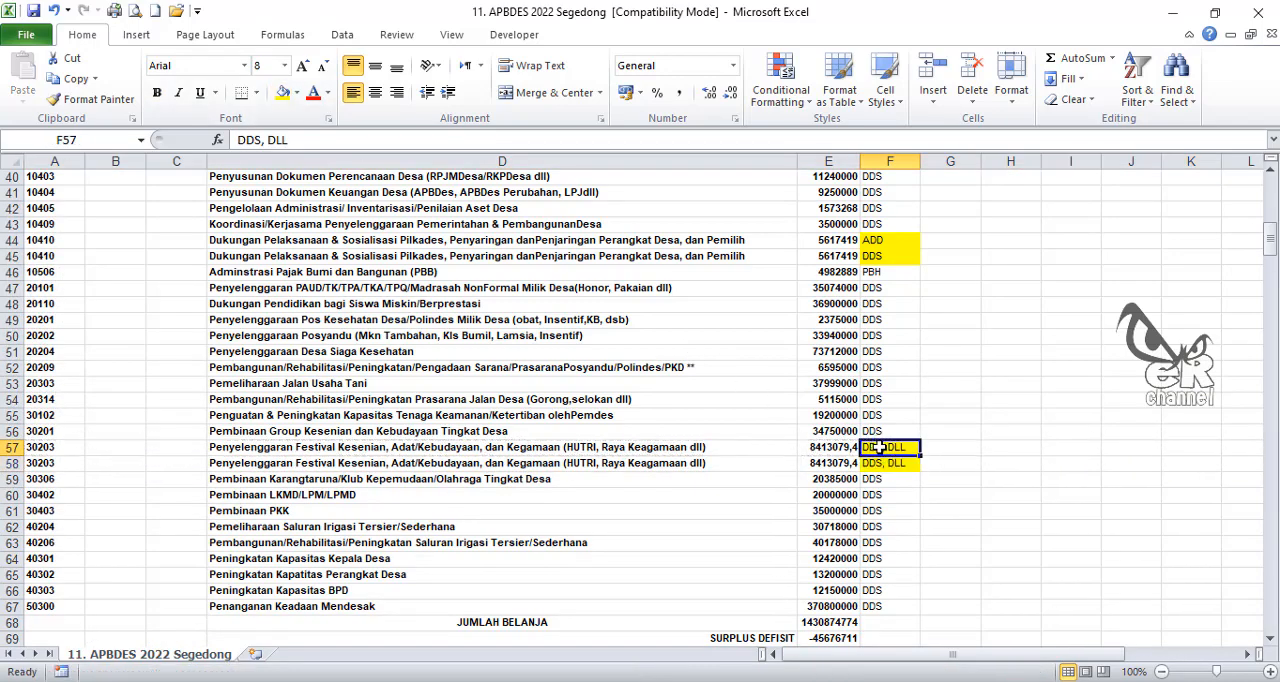
type("DDS")
key("Return")
type("DLL")
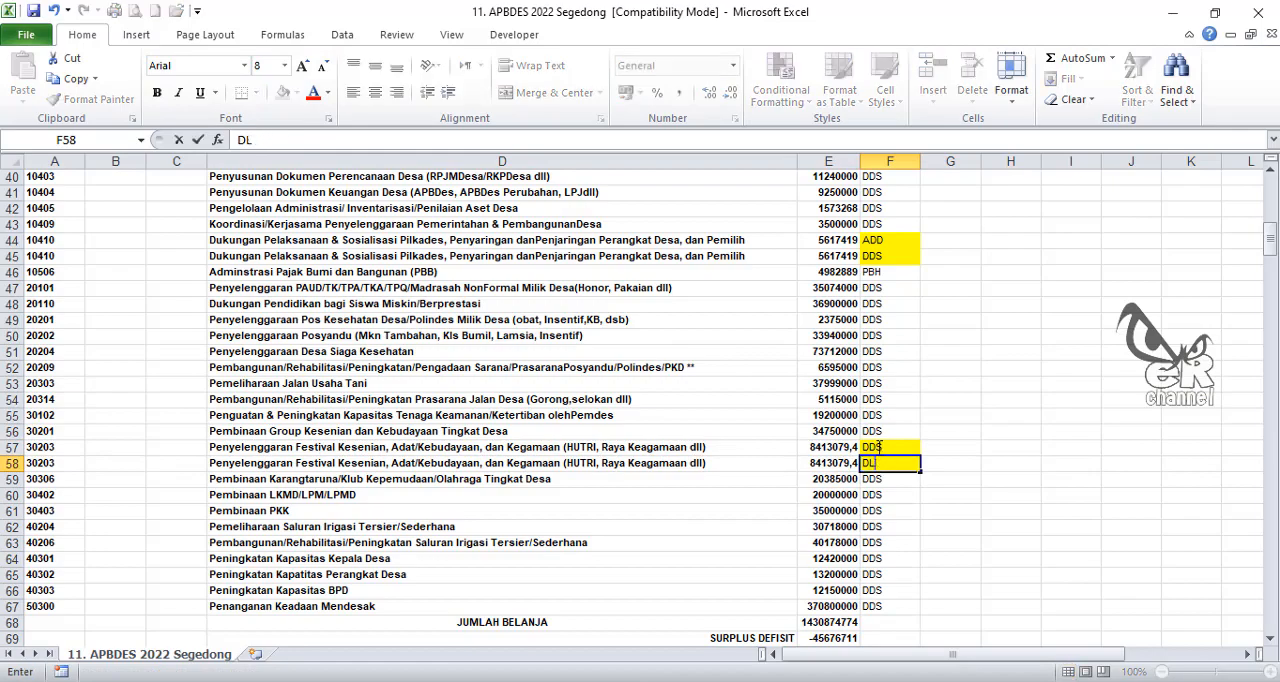
key("Return")
Step: Copy the 10104 budget amount from E28 into H28 as a reference beside the row
scroll(792, 414, "down", 2)
scroll(805, 430, "up", 10)
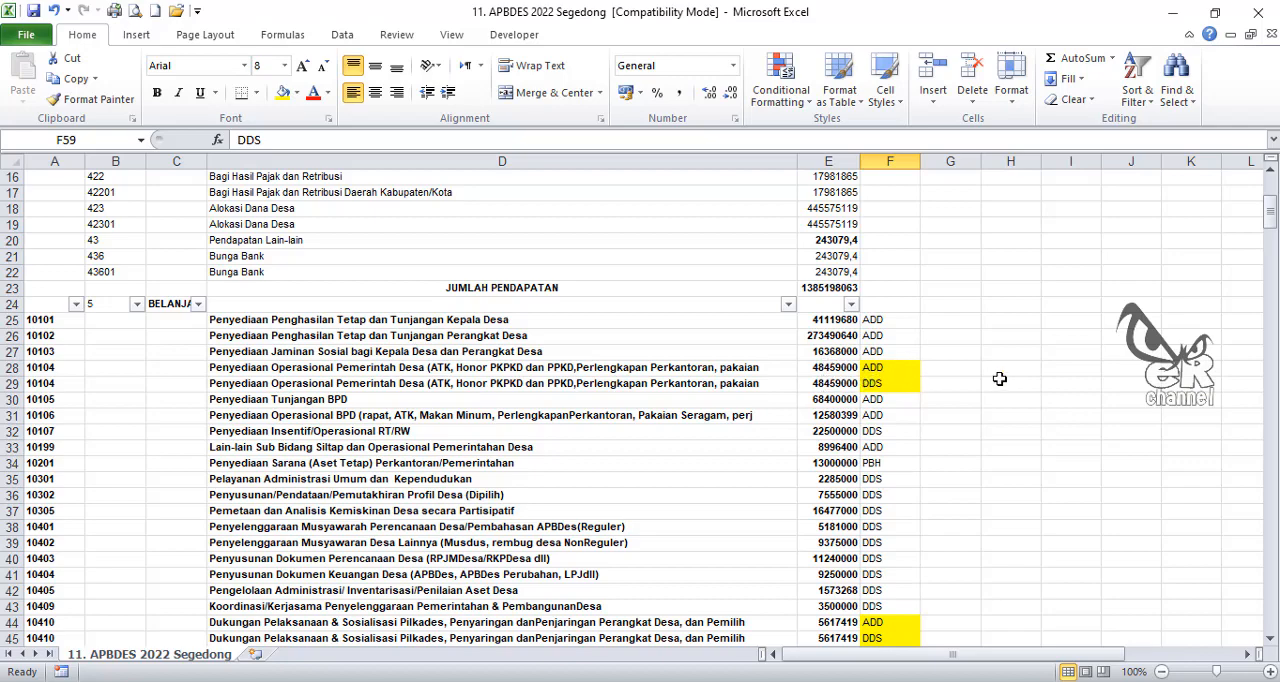
left_click(828, 367)
key("ctrl+c")
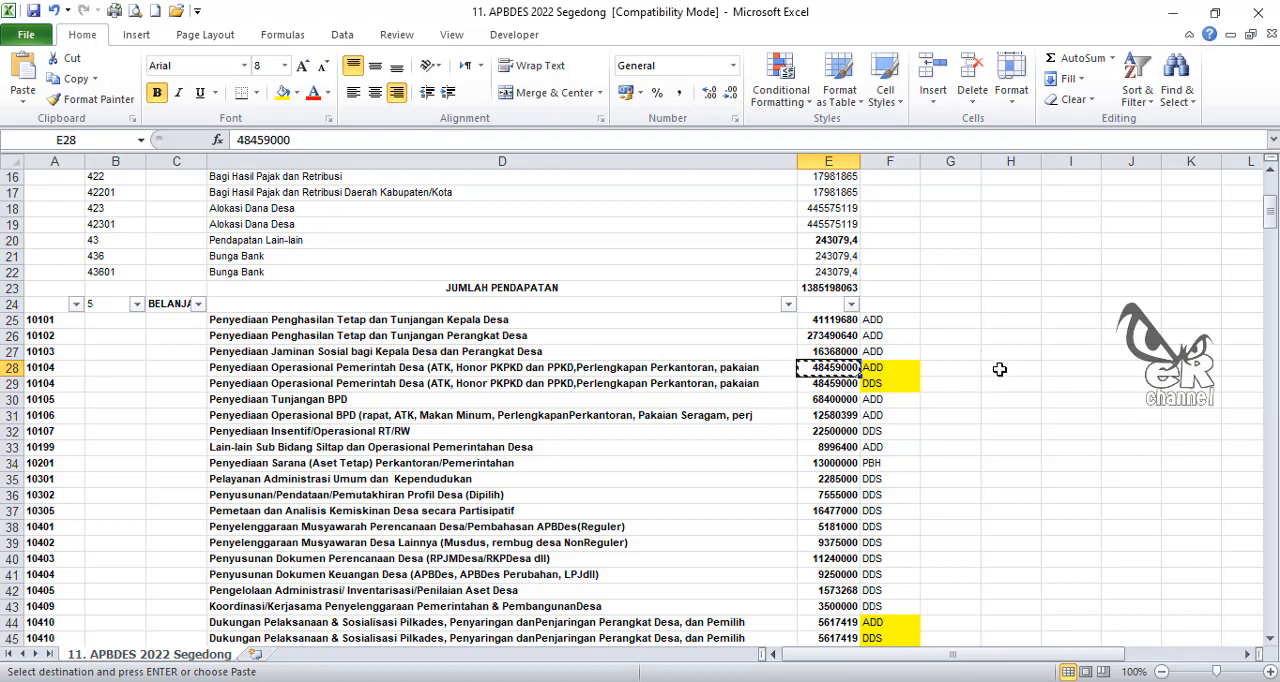
left_click(999, 369)
key("ctrl+v")
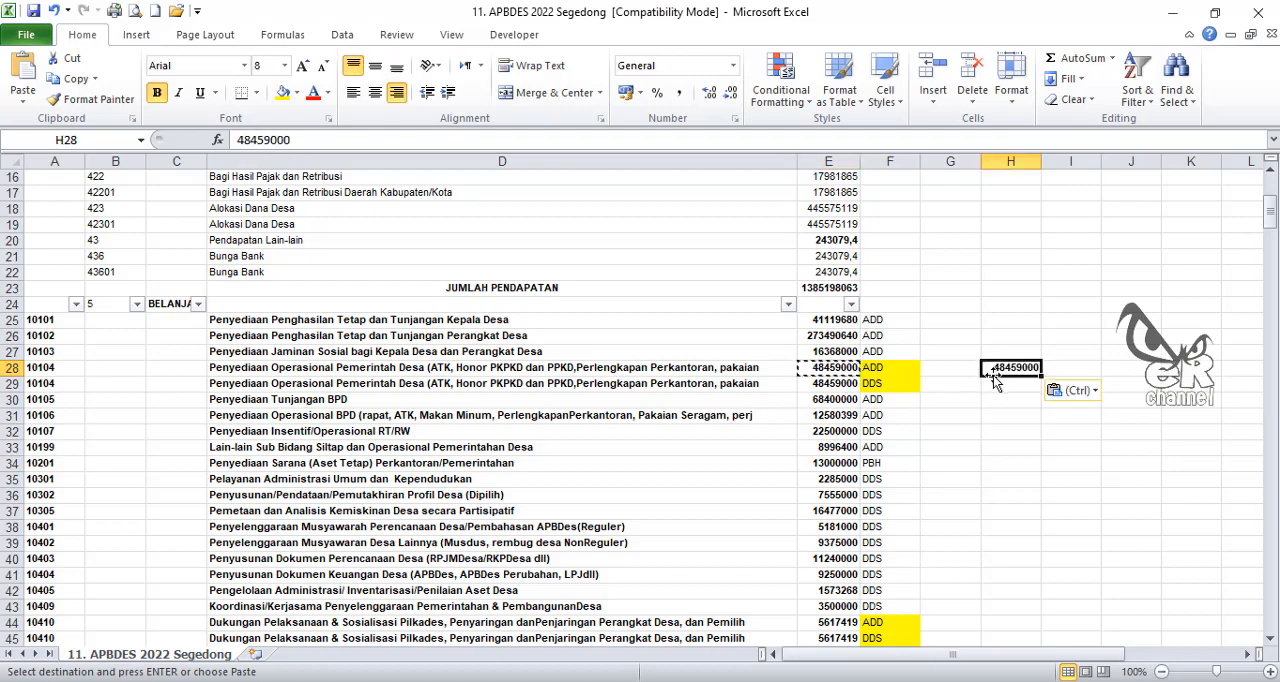
Step: Copy the 10410 budget amount from E44 into H44
scroll(930, 446, "down", 2)
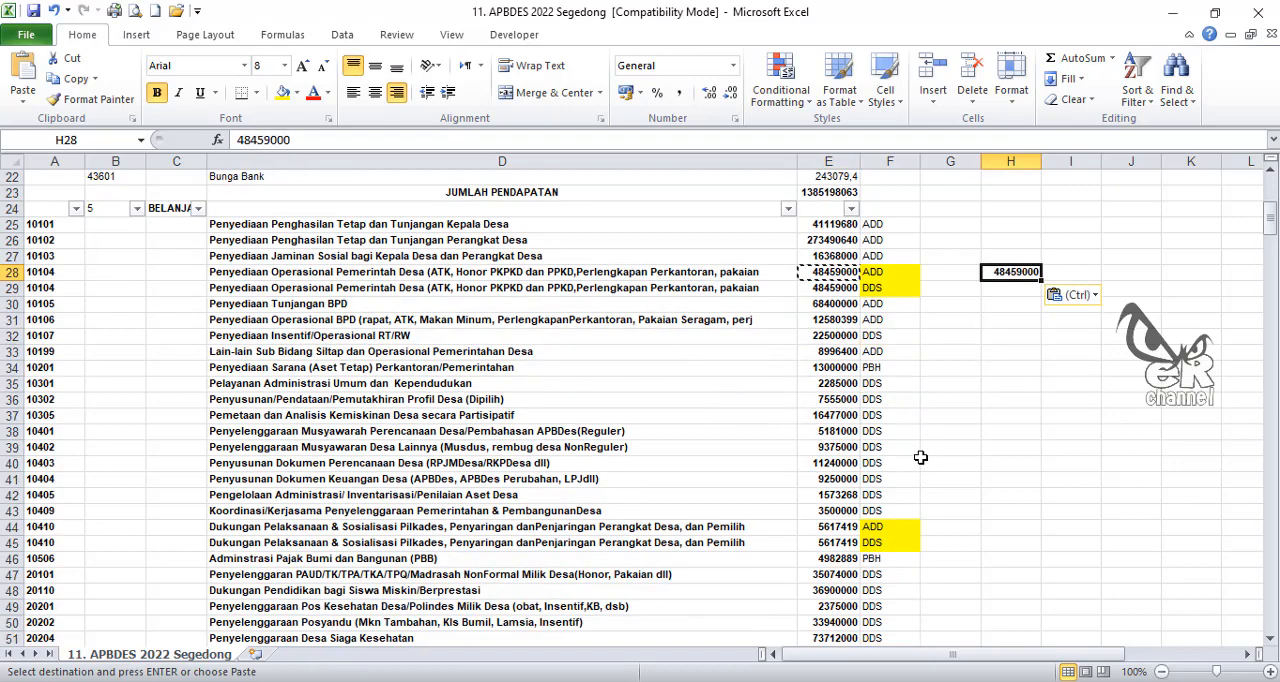
left_click(829, 527)
key("ctrl+c")
left_click(1015, 527)
key("ctrl+v")
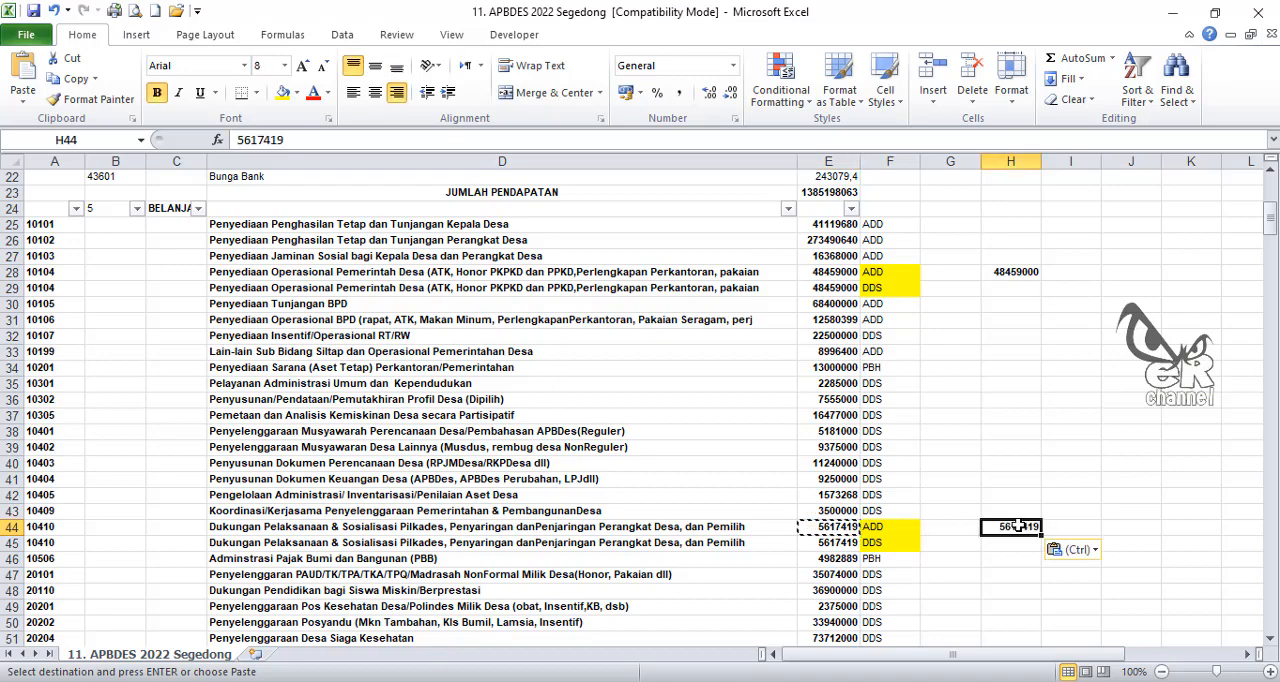
Step: Copy the 30203 budget amount from E57 into H57
scroll(960, 515, "down", 6)
left_click(830, 447)
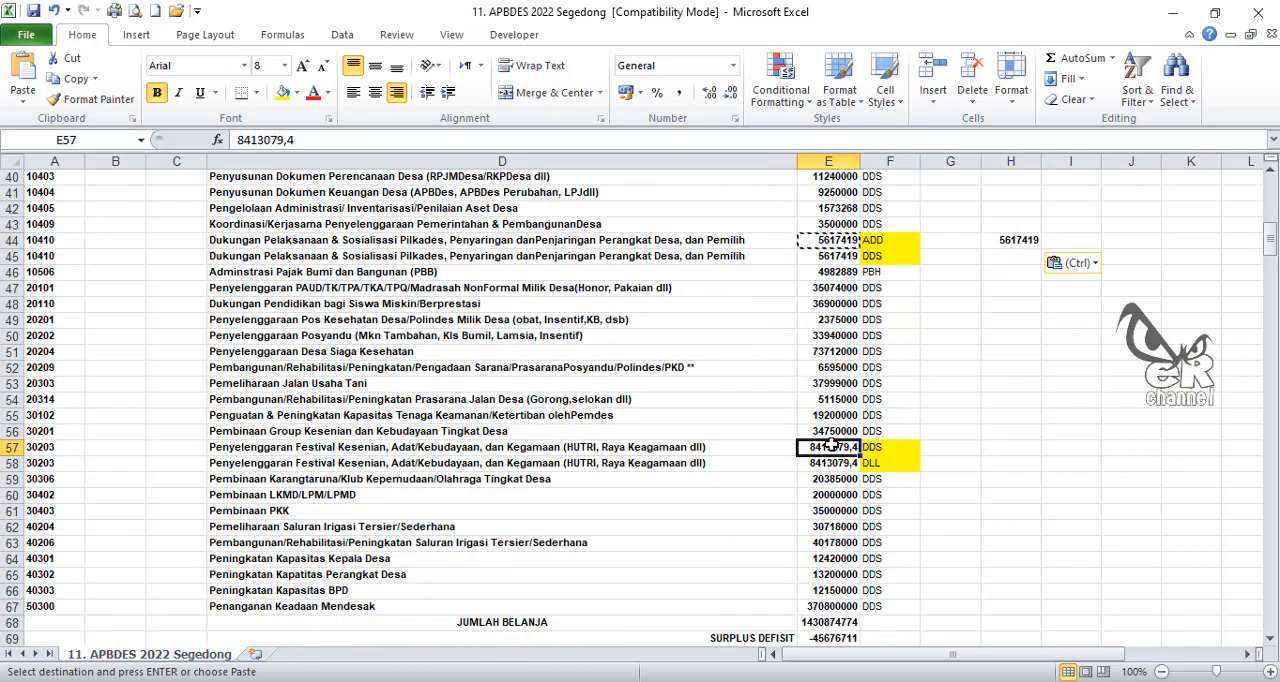
key("ctrl+c")
left_click(1010, 447)
key("ctrl+v")
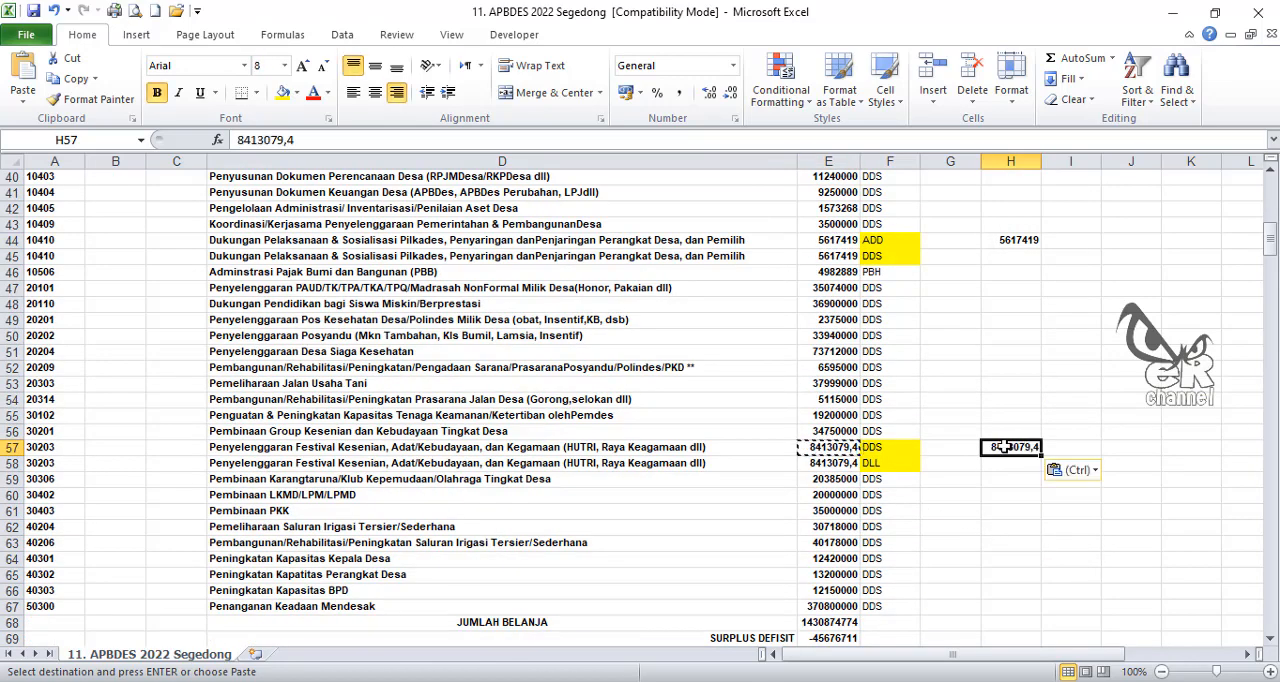
Step: Clear the budget amounts of the split activities in E28:E29, E44:E45 and E57:E58
scroll(960, 455, "up", 5)
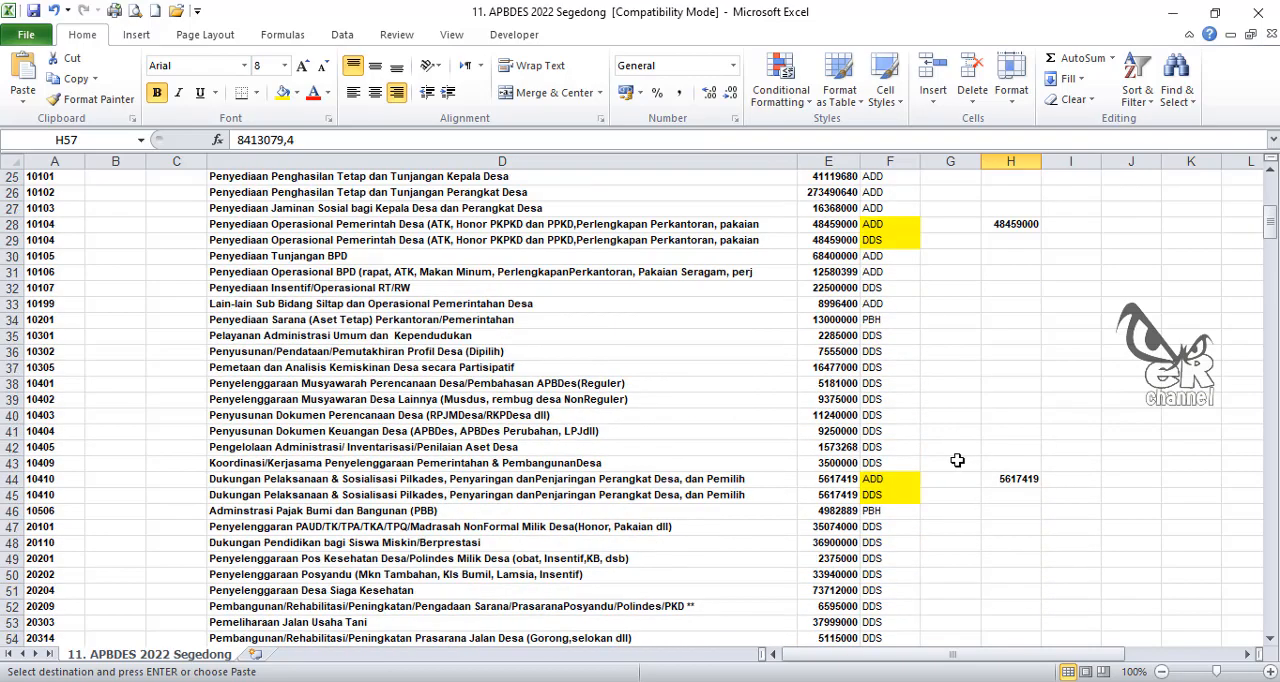
scroll(930, 438, "down", 4)
scroll(860, 260, "up", 4)
left_click_drag(841, 224, 832, 240)
key("Delete")
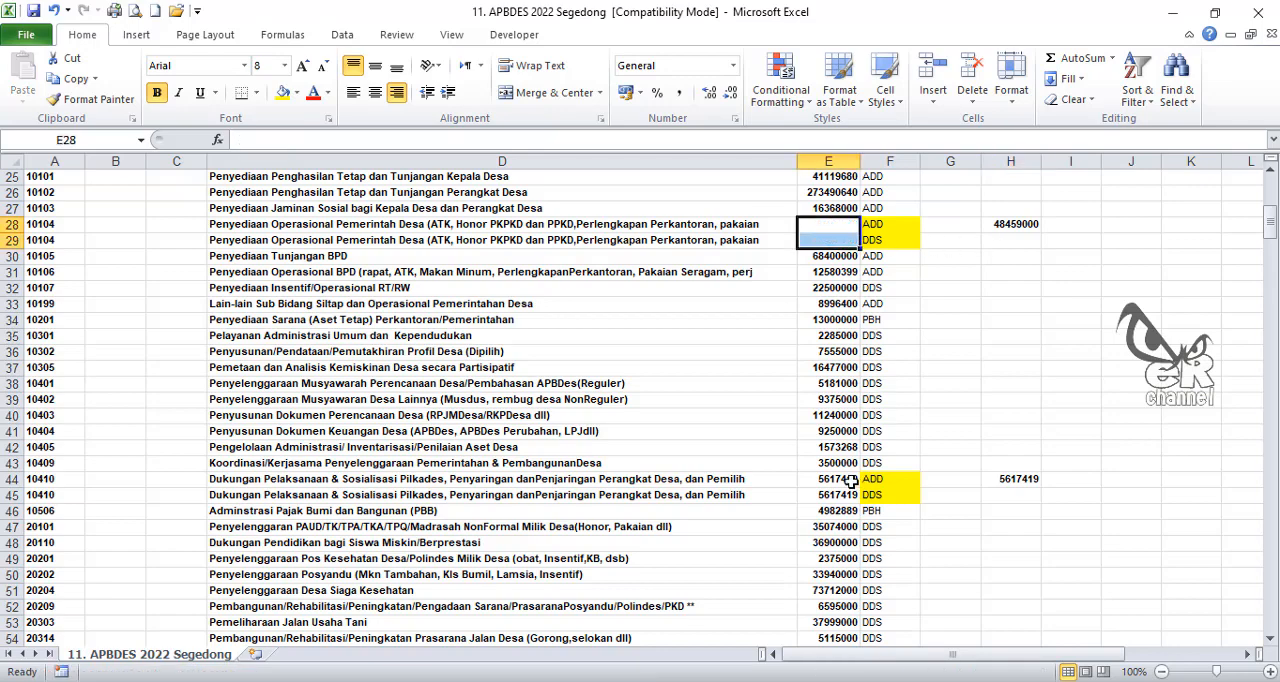
left_click_drag(849, 481, 849, 495)
key("Delete")
scroll(849, 486, "down", 3)
left_click_drag(845, 543, 843, 559)
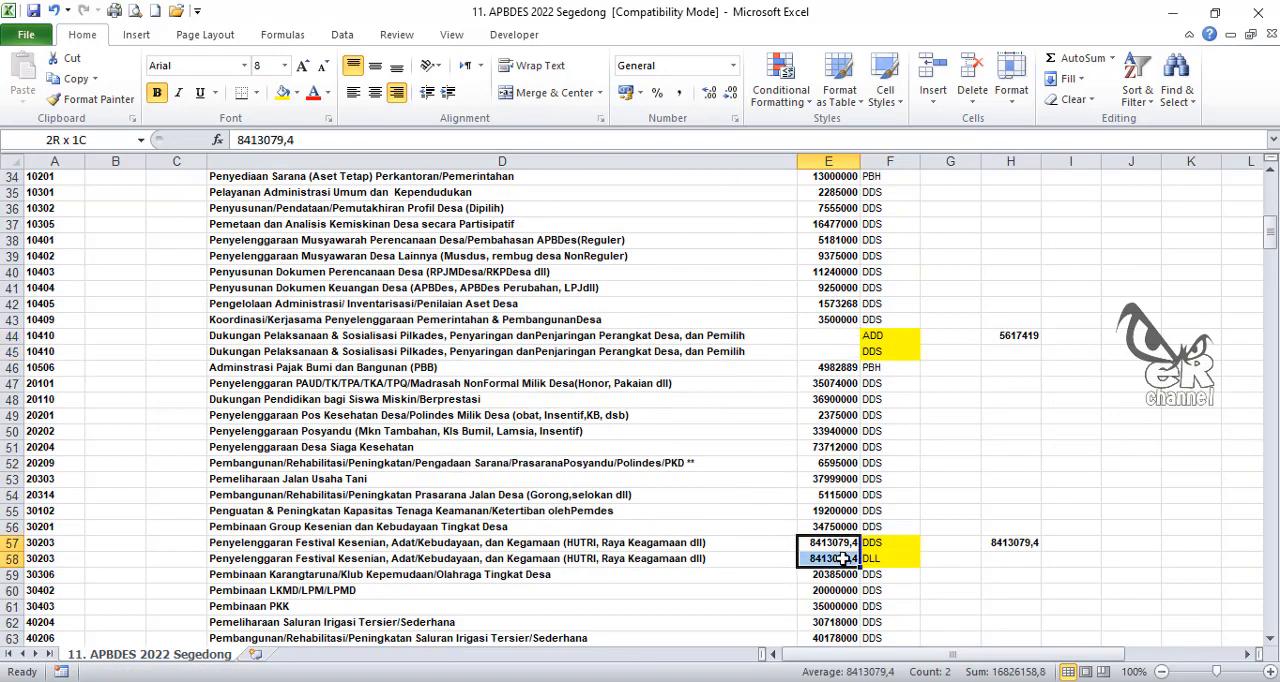
key("Delete")
scroll(843, 559, "down", 3)
scroll(738, 384, "up", 9)
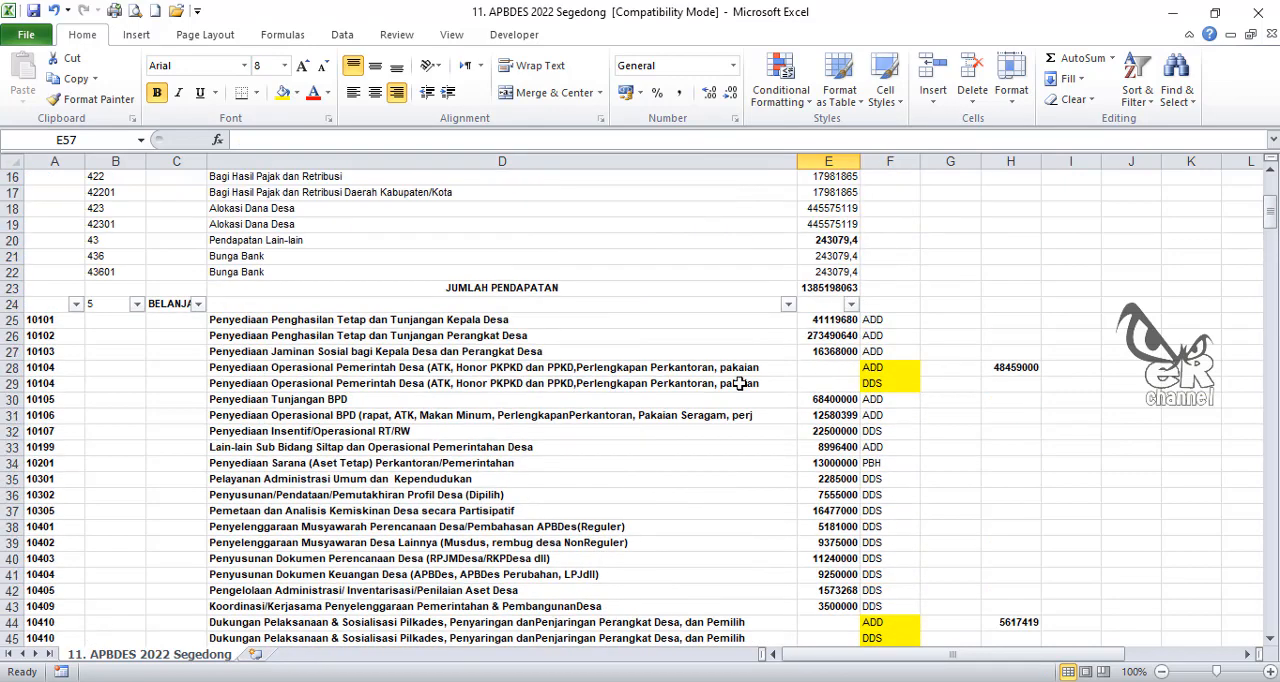
left_click(898, 369)
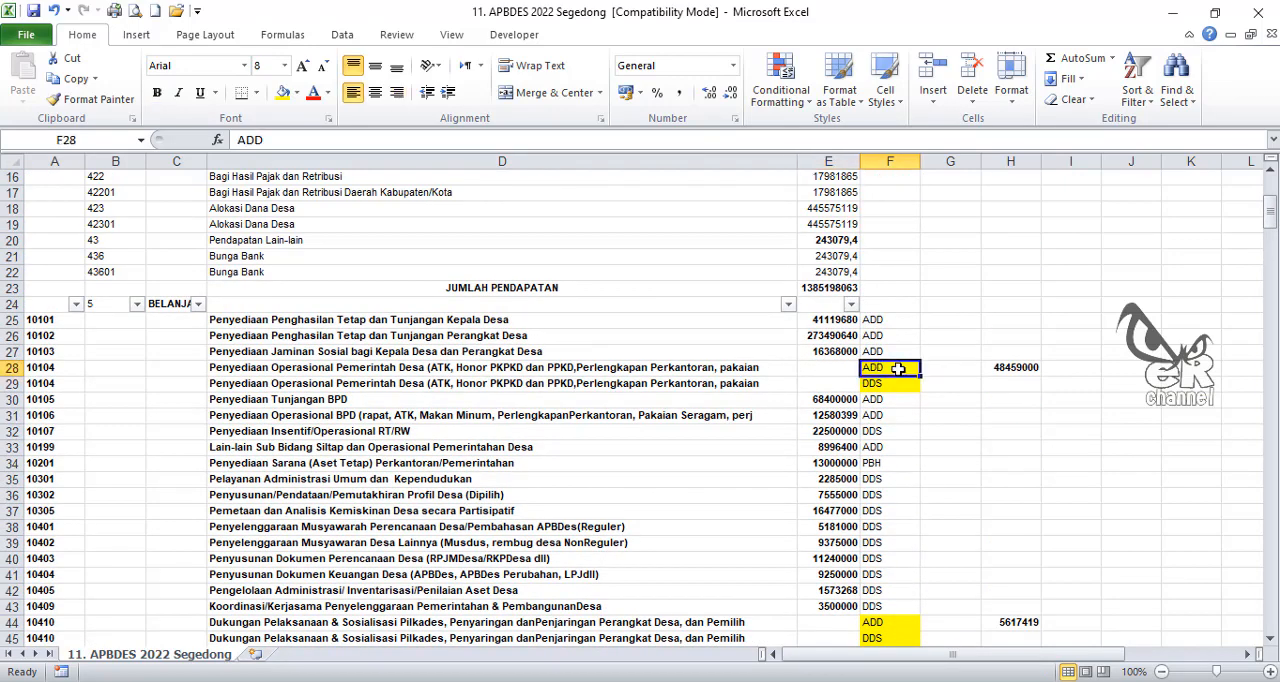
left_click(228, 369)
scroll(428, 378, "up", 3)
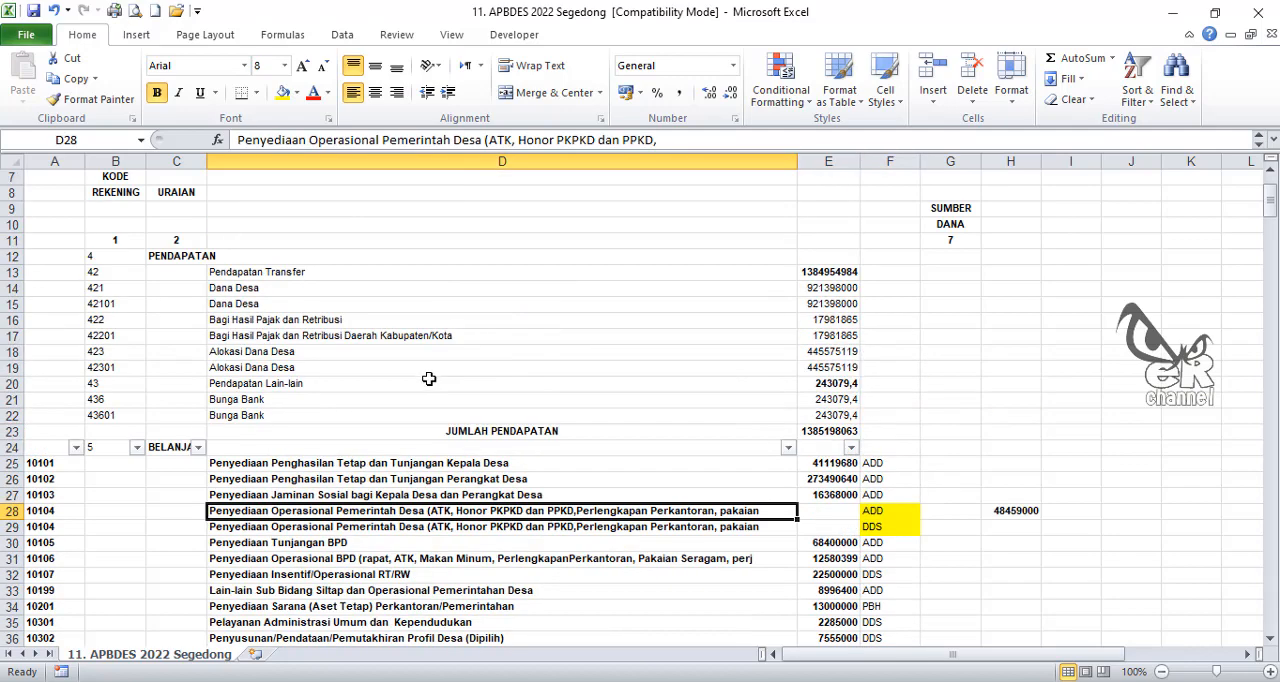
scroll(428, 378, "up", 2)
scroll(635, 409, "down", 4)
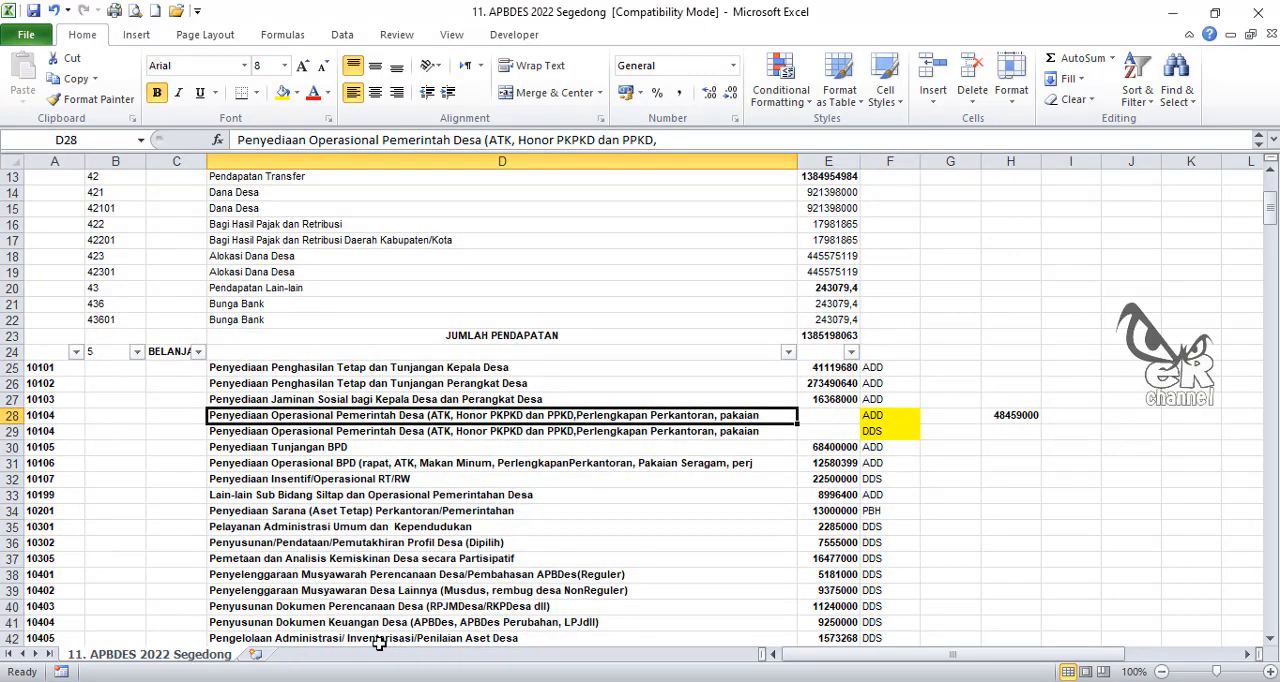
Step: Switch to SisKeuDes and generate the Ringkasan APBDes 1b per Sumberdana report for Pemerintah Desa Segedong with fund source ADD
key("alt+Tab")
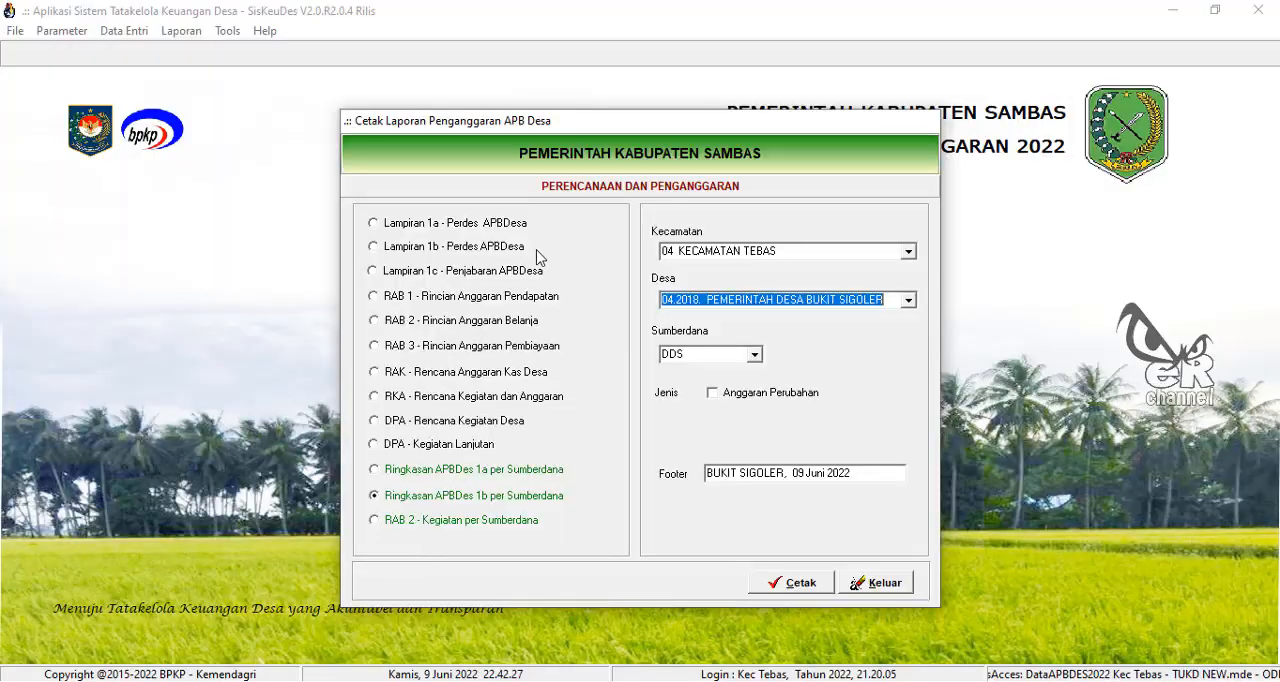
left_click(909, 300)
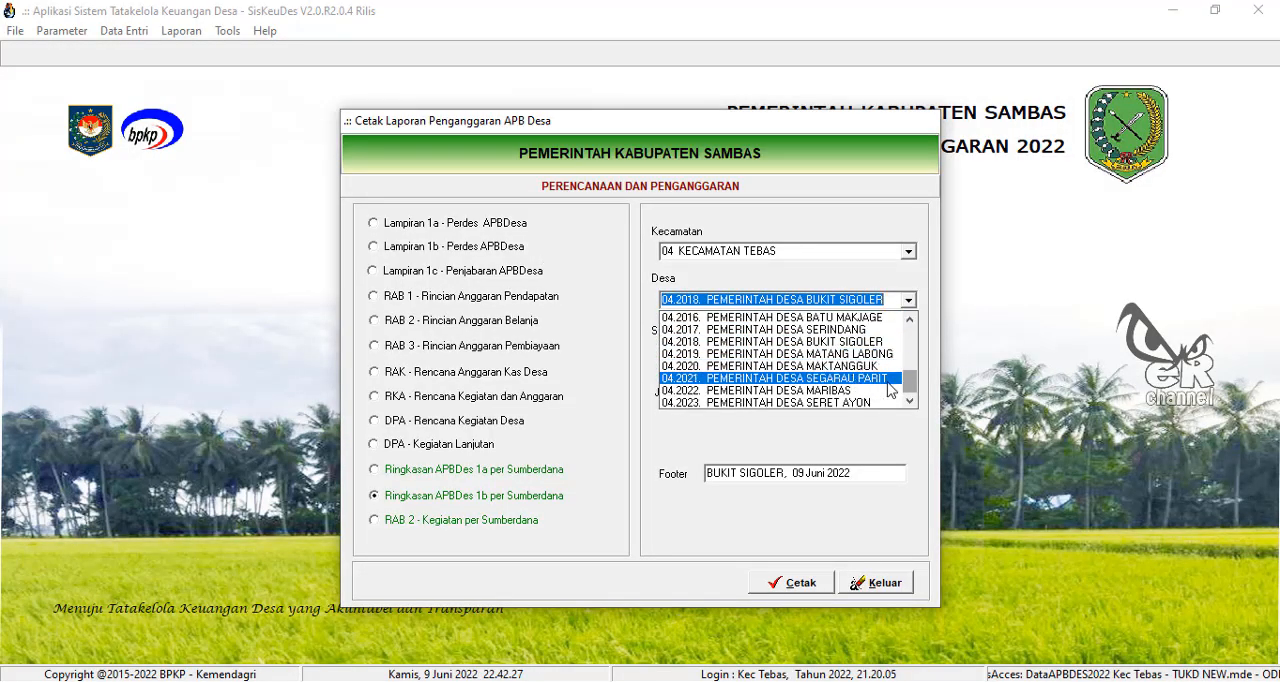
scroll(911, 385, "up", 3)
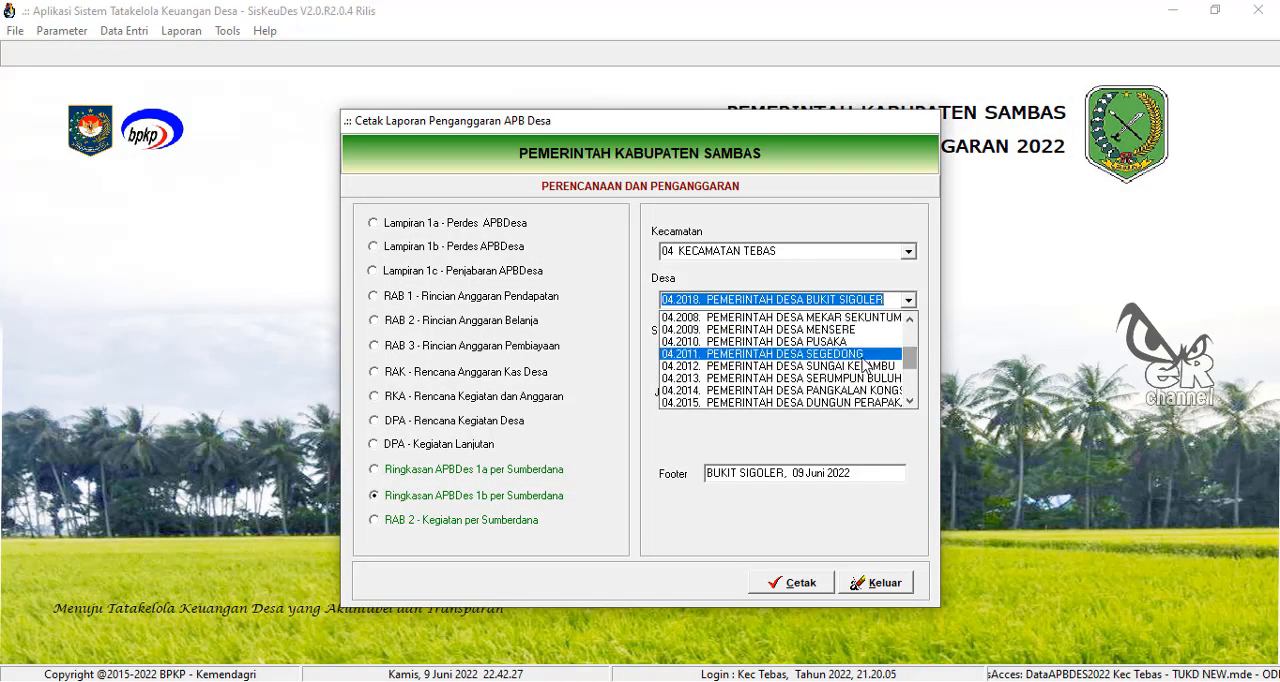
left_click(866, 366)
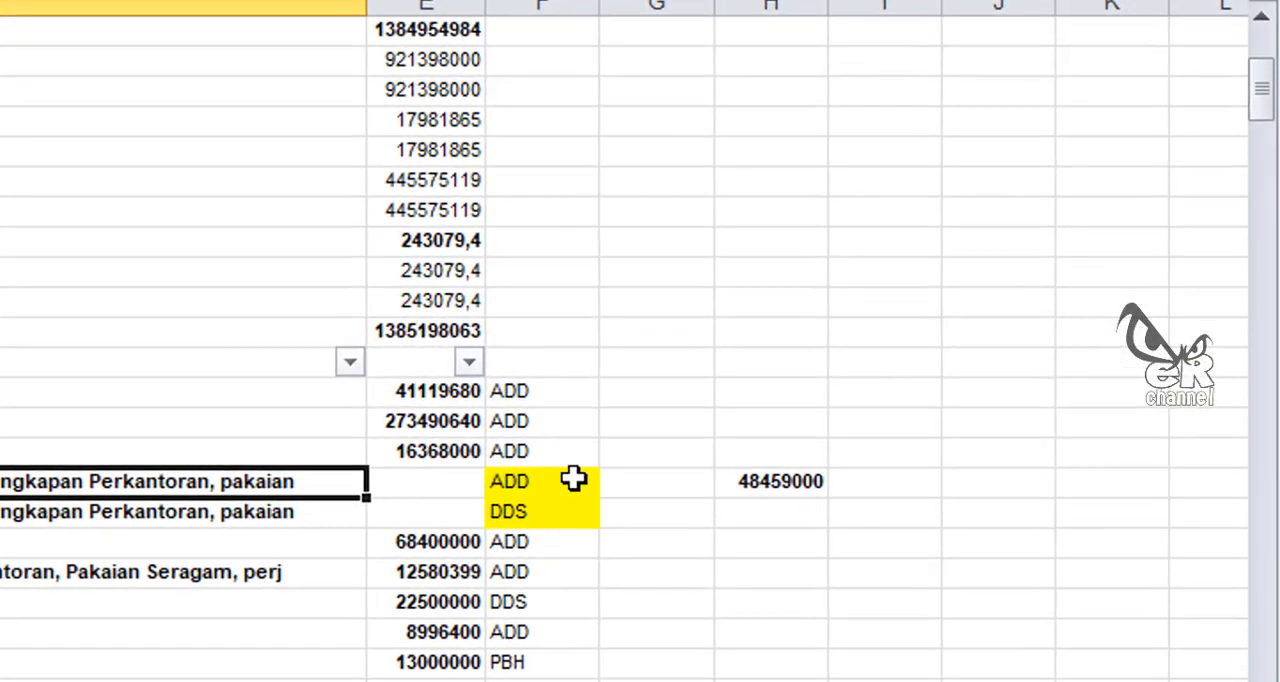
left_click(437, 480)
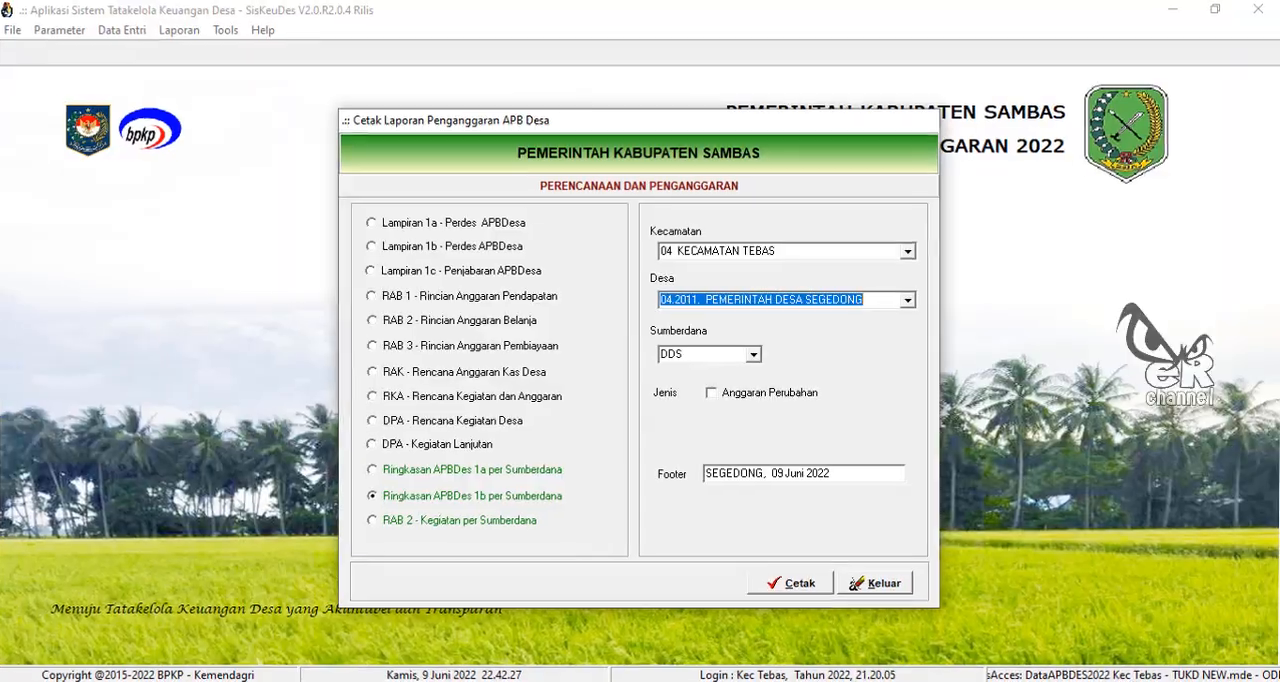
left_click(755, 356)
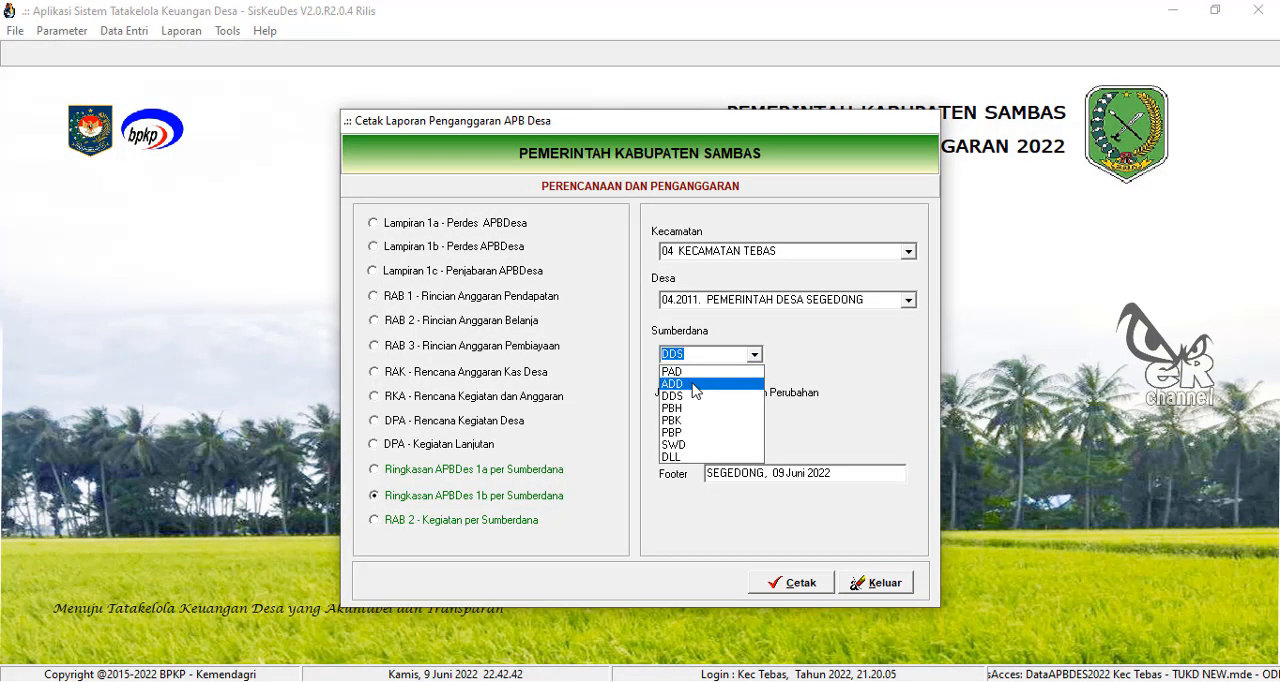
left_click(700, 382)
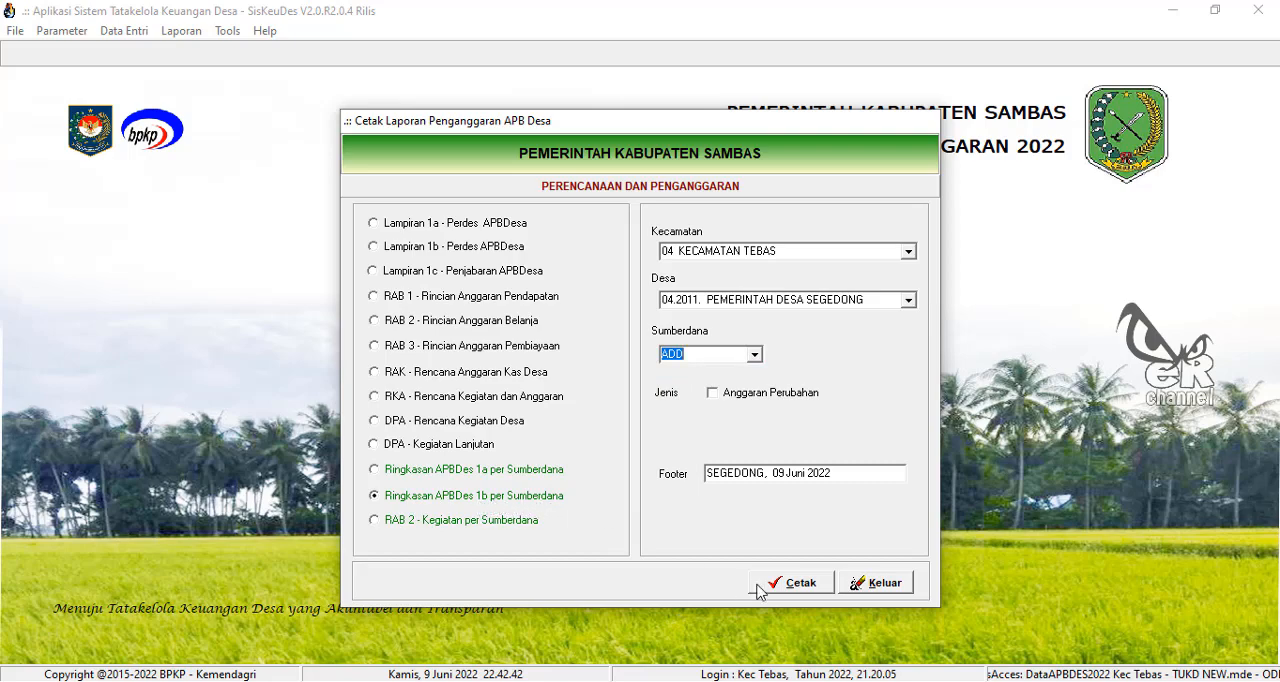
left_click(798, 586)
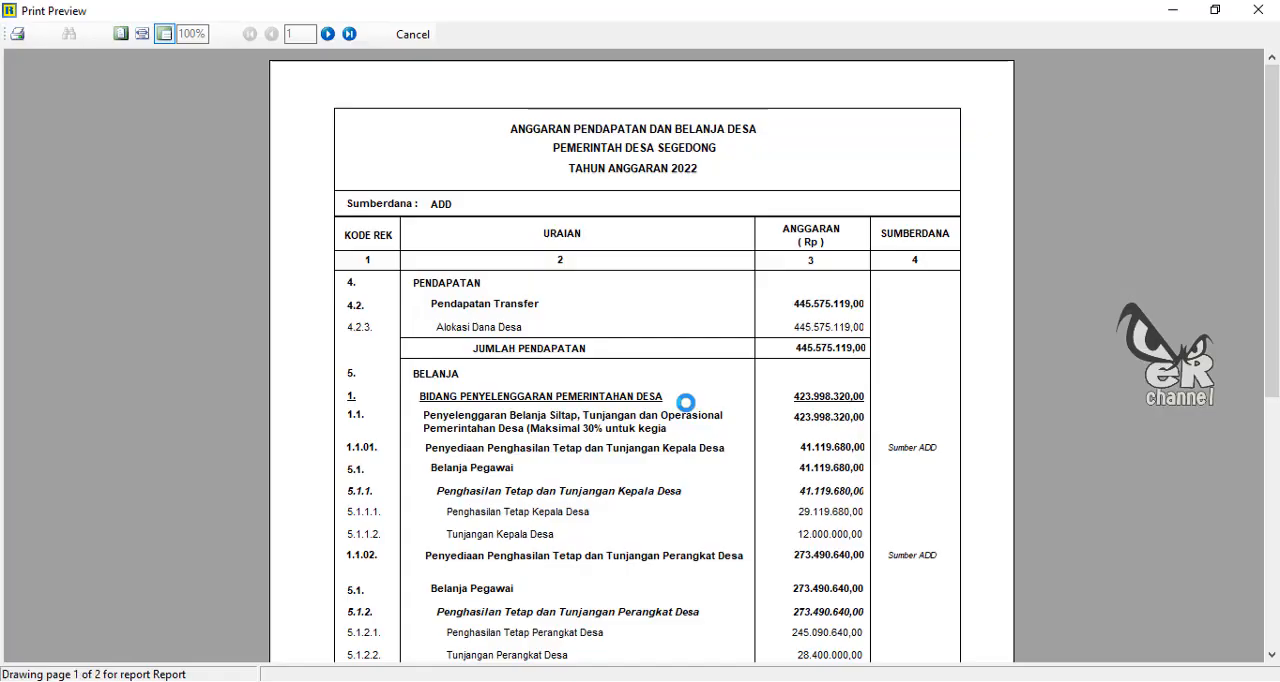
Step: Find activity 1.1.04's ADD amount in the report and enter 24620000 in E28 of the Excel sheet
scroll(673, 410, "down", 2)
scroll(673, 410, "down", 5)
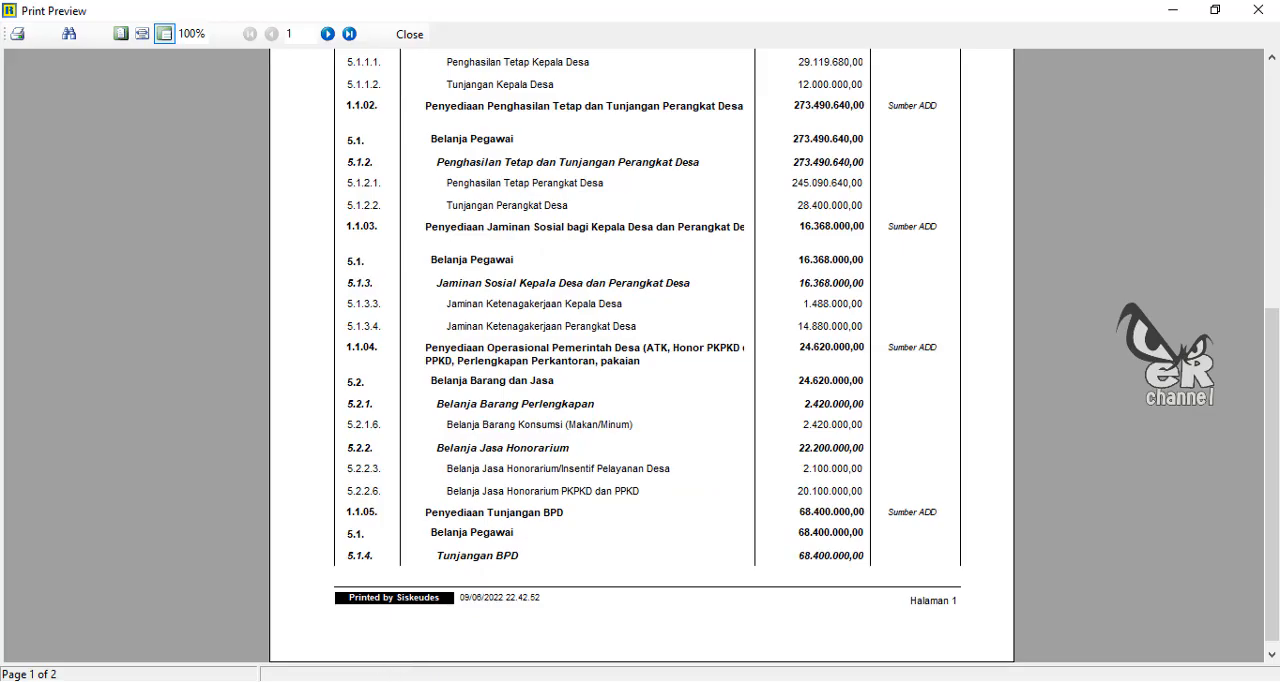
key("alt+Tab")
type("24")
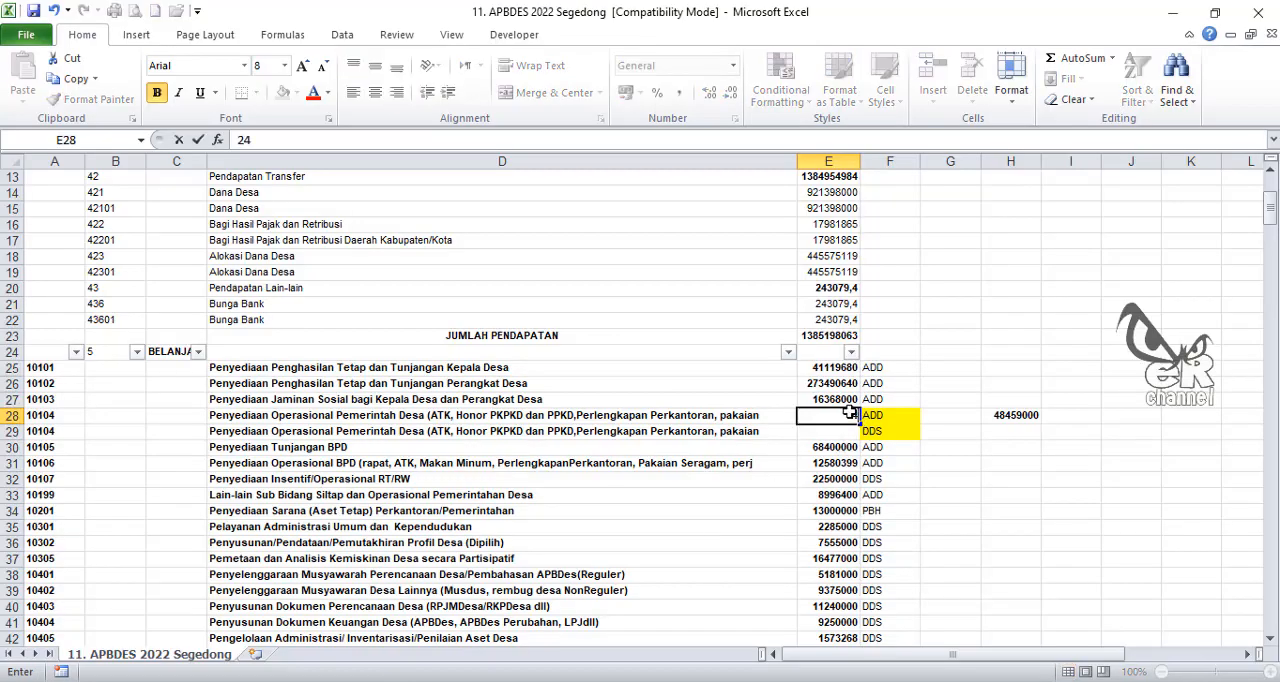
type("620000")
key("Return")
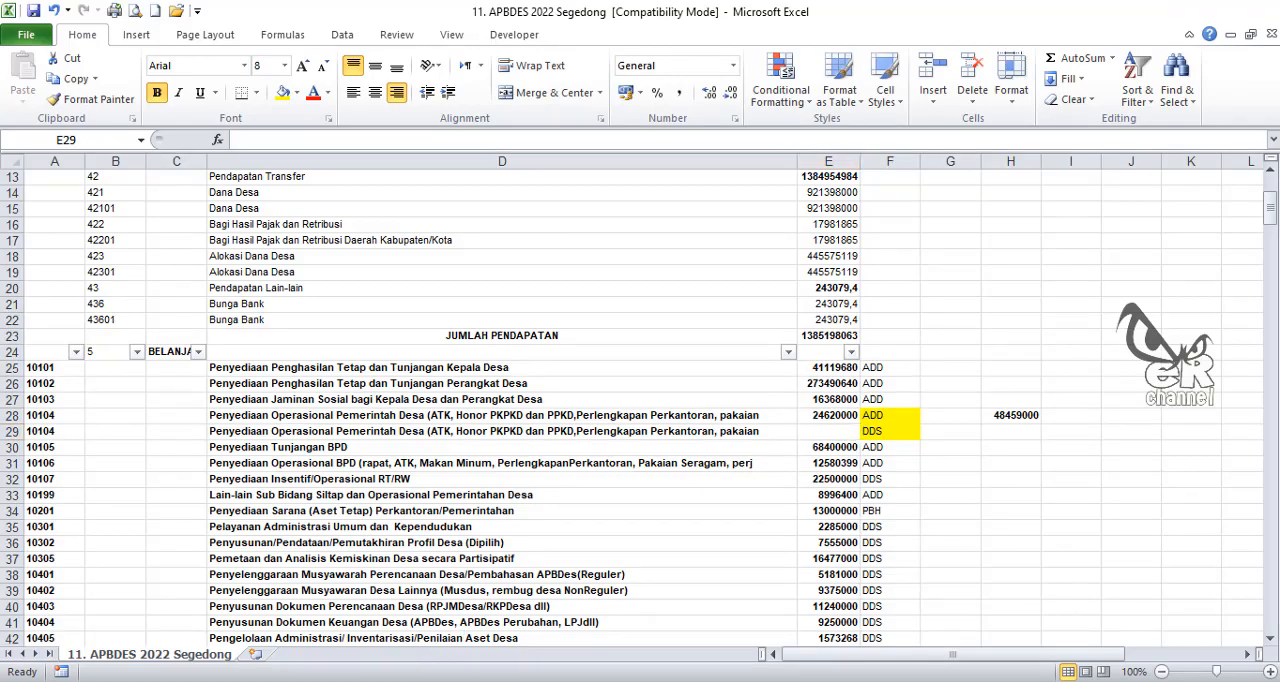
Step: Calculate the DDS share of activity 10104 in E29 with the formula =H28-E28
key("alt+Tab")
key("alt+Tab")
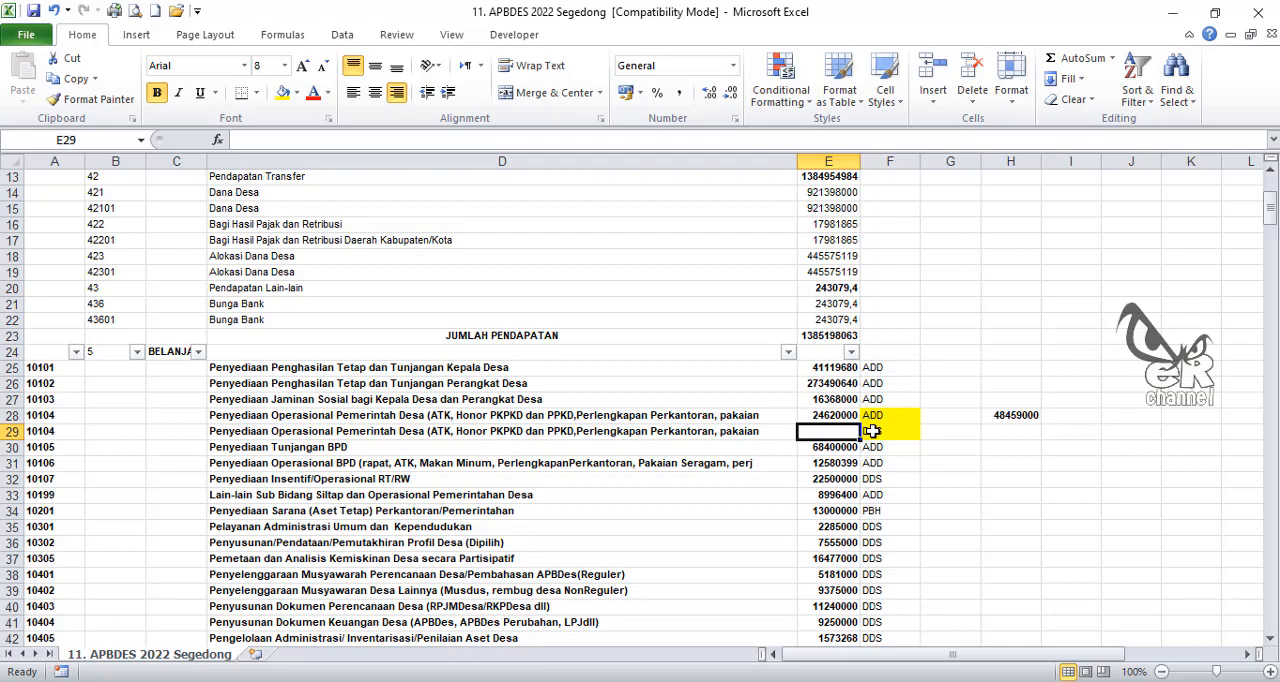
type("=")
left_click(1014, 415)
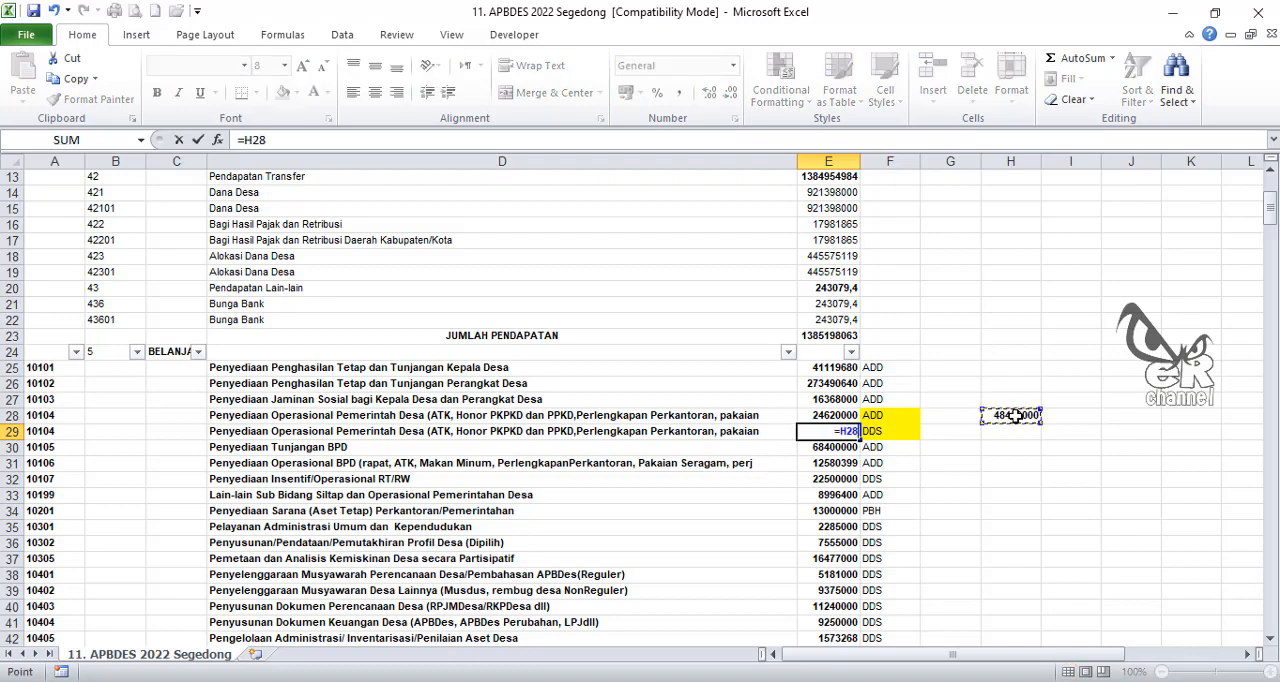
type("-")
left_click(838, 415)
key("Return")
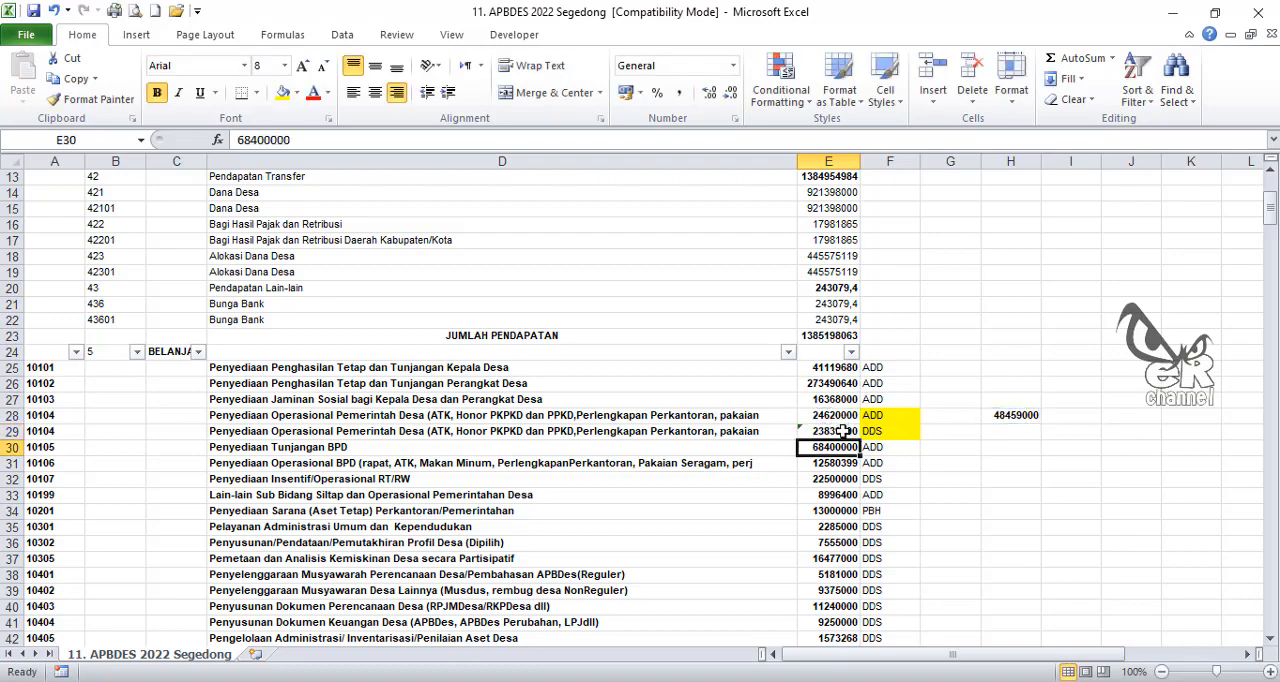
left_click(840, 431)
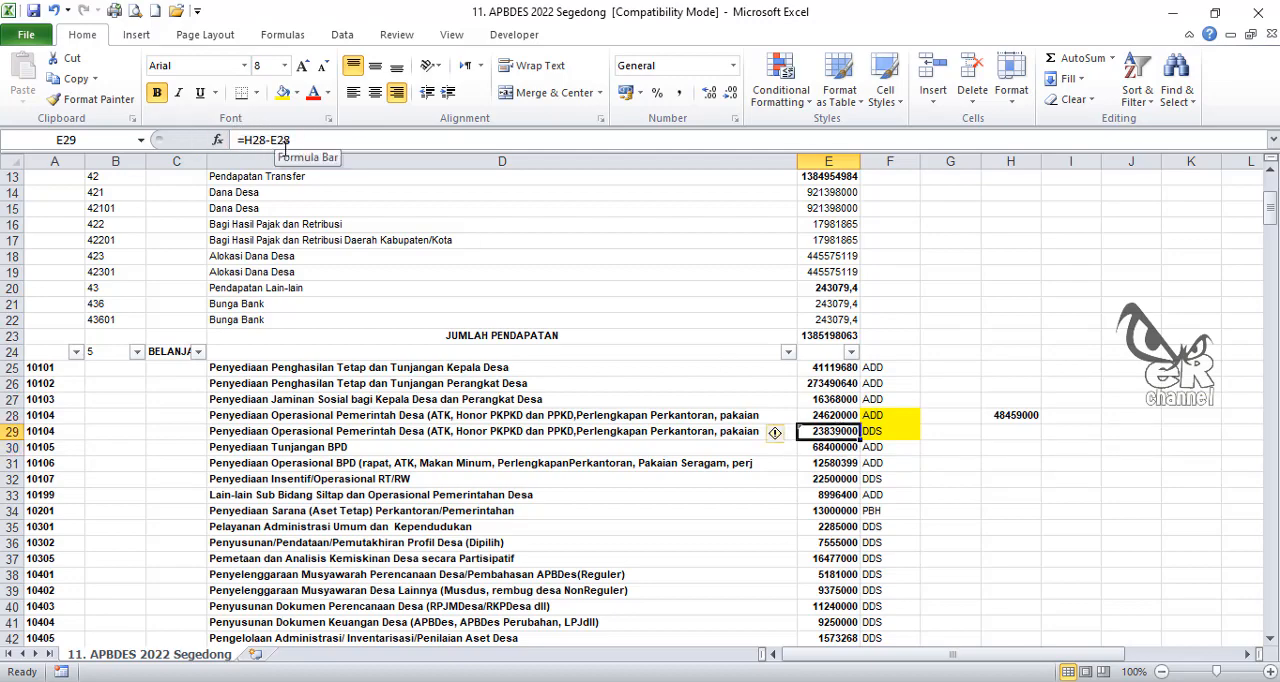
left_click(965, 510)
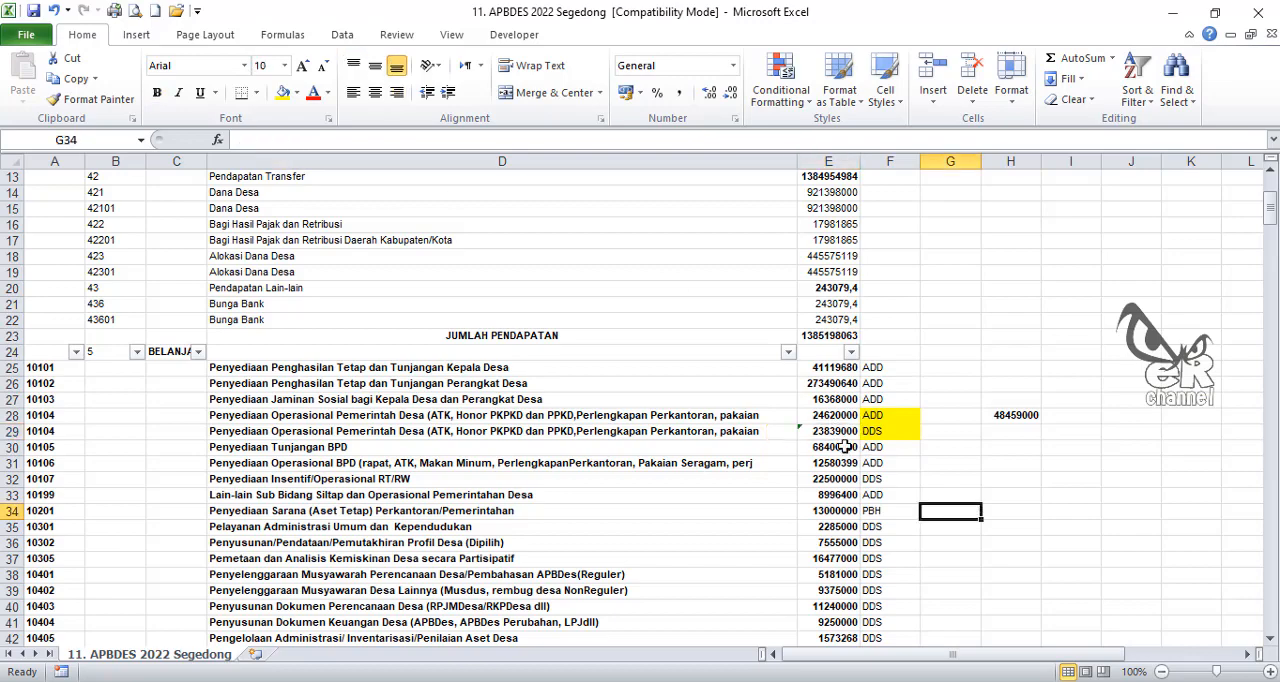
Step: Replace the formula in E29 with its plain value and clear the reference amount in H28
left_click(852, 432)
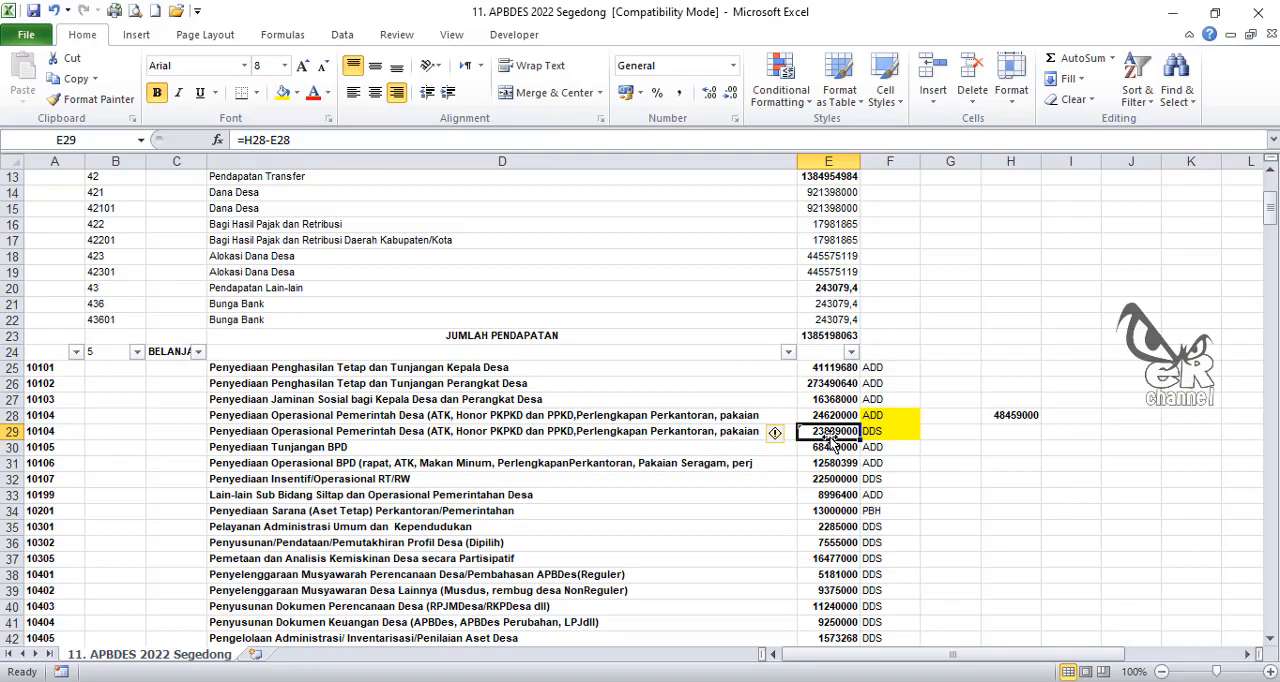
key("ctrl+c")
right_click(831, 437)
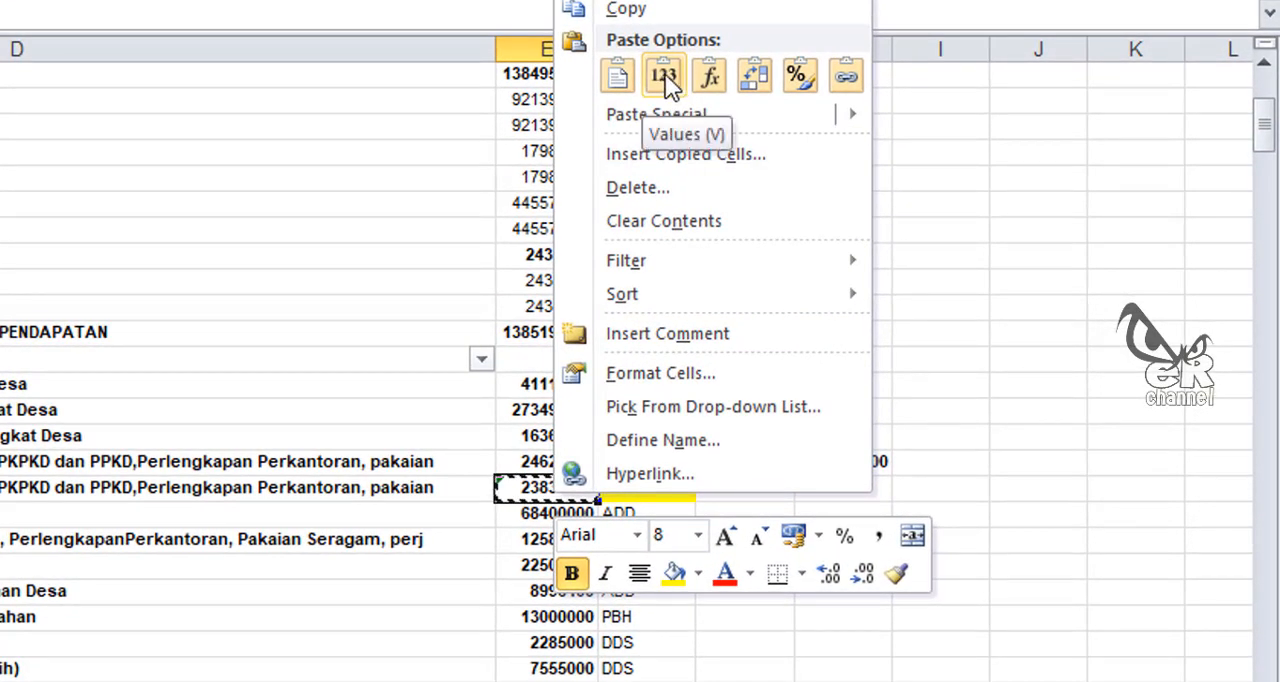
left_click(676, 80)
left_click(665, 74)
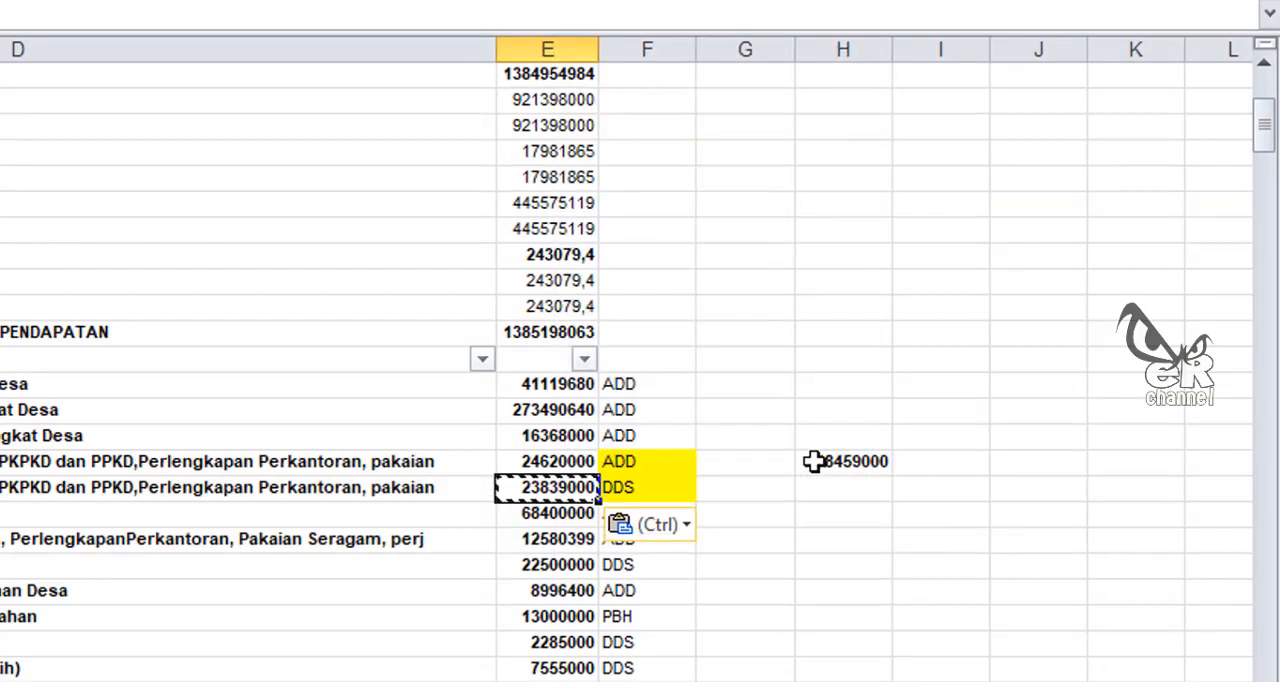
left_click(840, 459)
key("Delete")
Step: Find activity 1.4.10's ADD amount on page 2 of the SisKeuDes report and enter 4047419 in E44 of the Excel sheet
scroll(870, 675, "down", 5)
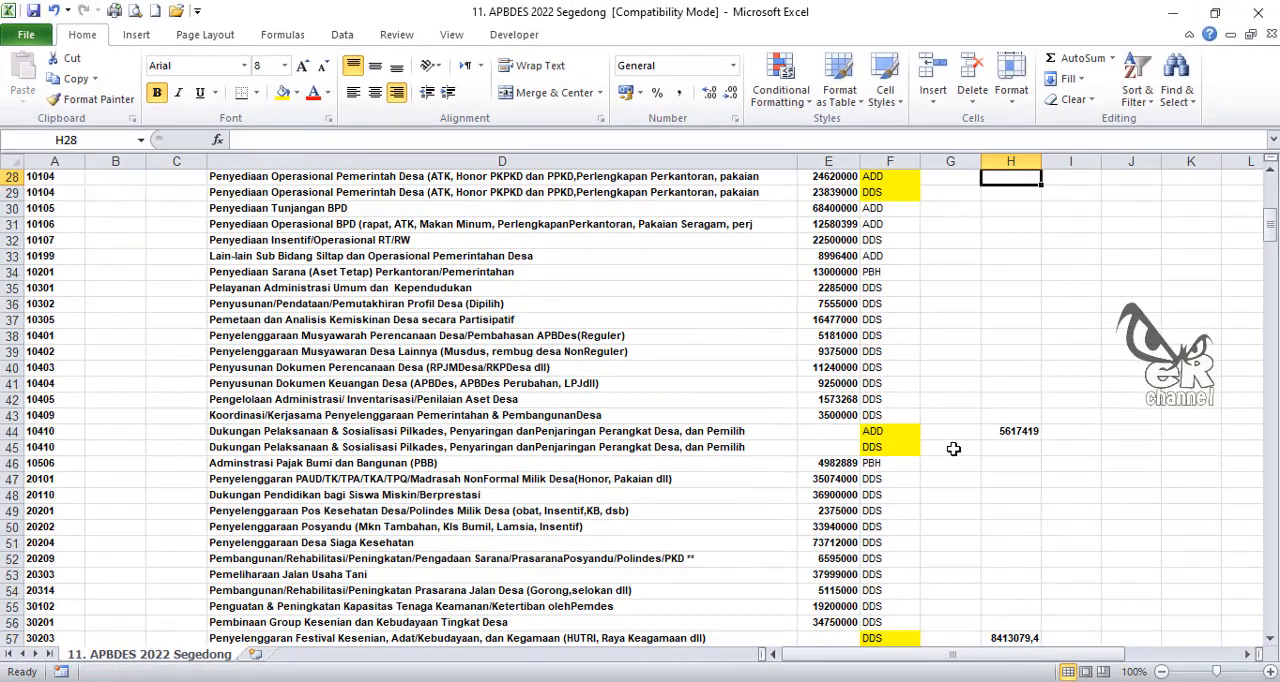
left_click(837, 434)
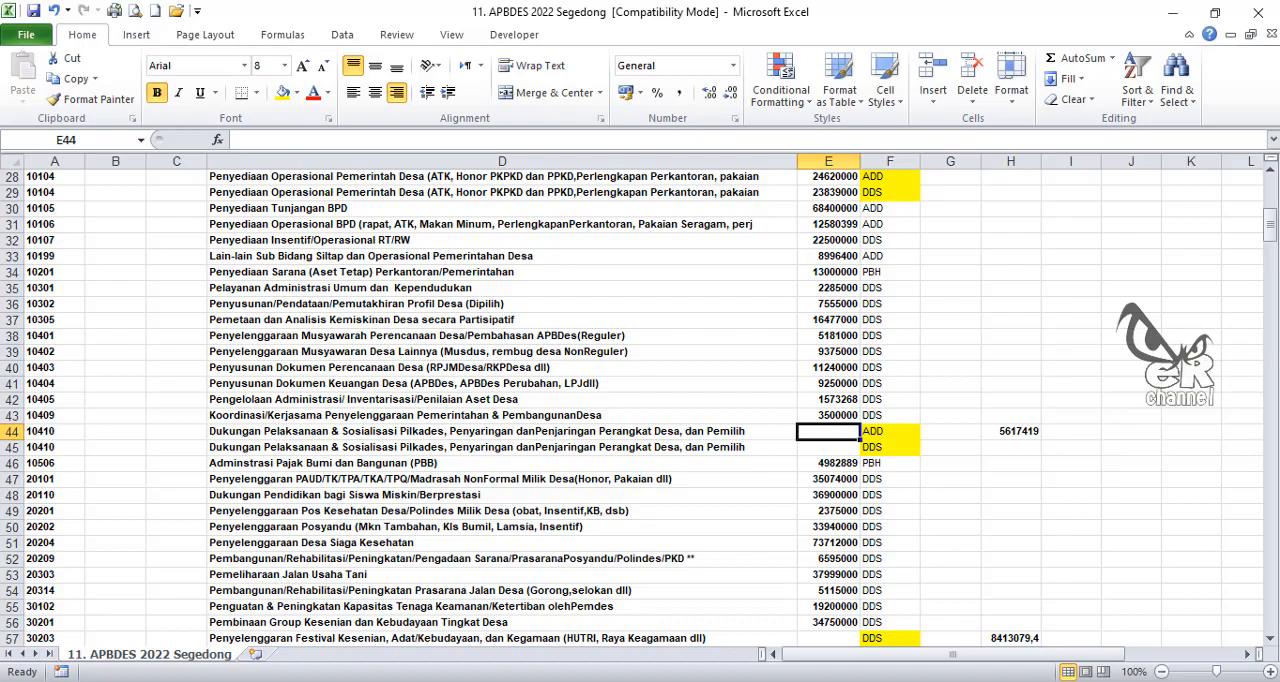
left_click(357, 681)
left_click(331, 38)
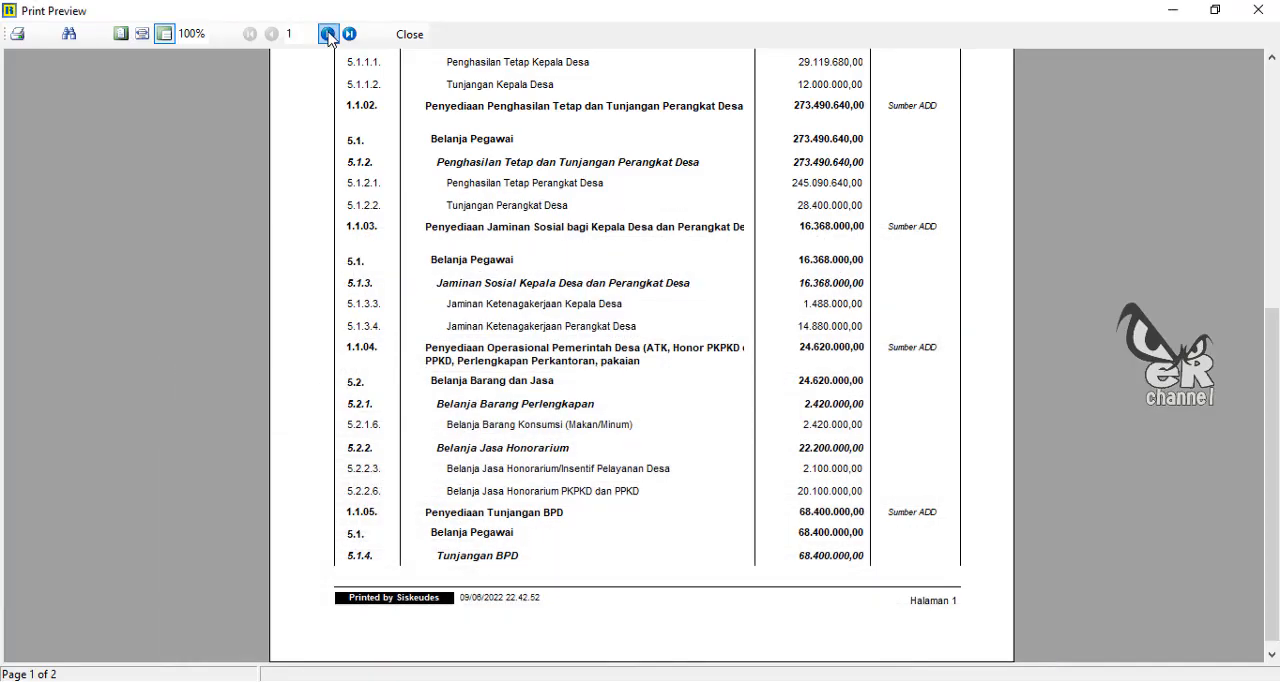
scroll(680, 420, "up", 10)
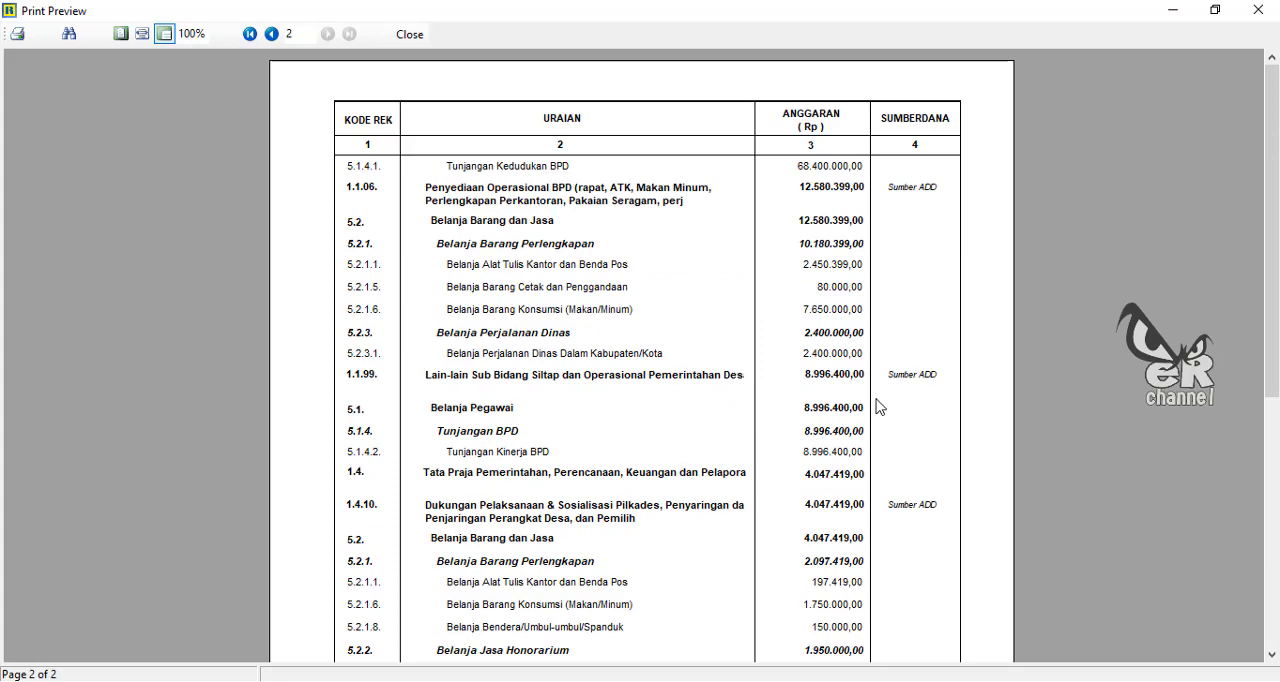
scroll(588, 437, "down", 3)
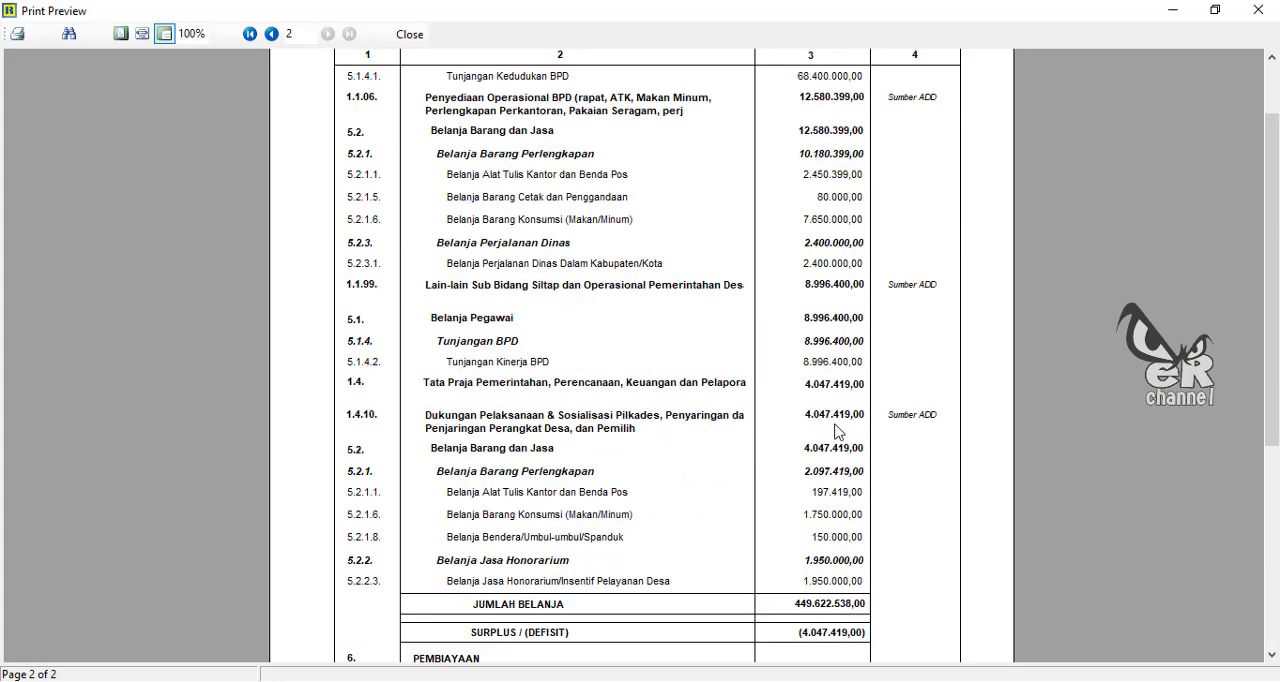
left_click(366, 681)
type("404")
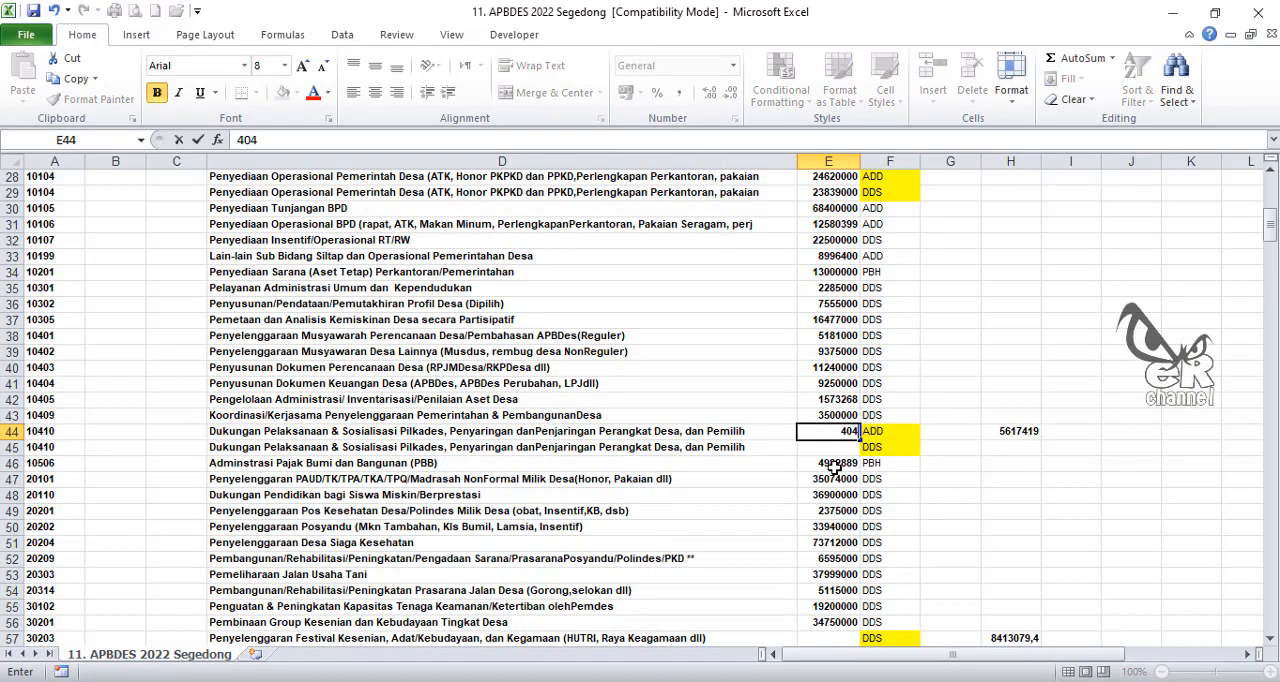
type("7419")
left_click(934, 452)
Step: Calculate the DDS share of activity 10410 in E45 with the formula =H44-E44
left_click(750, 681)
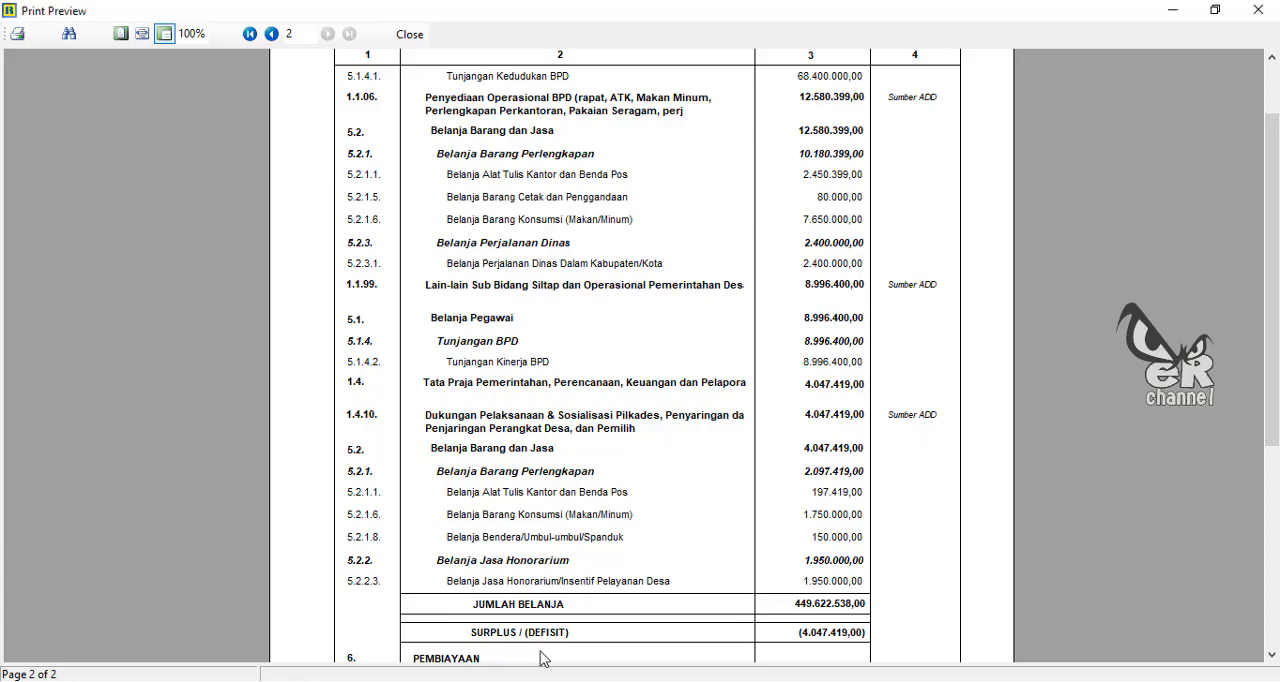
key("alt+Tab")
left_click(842, 447)
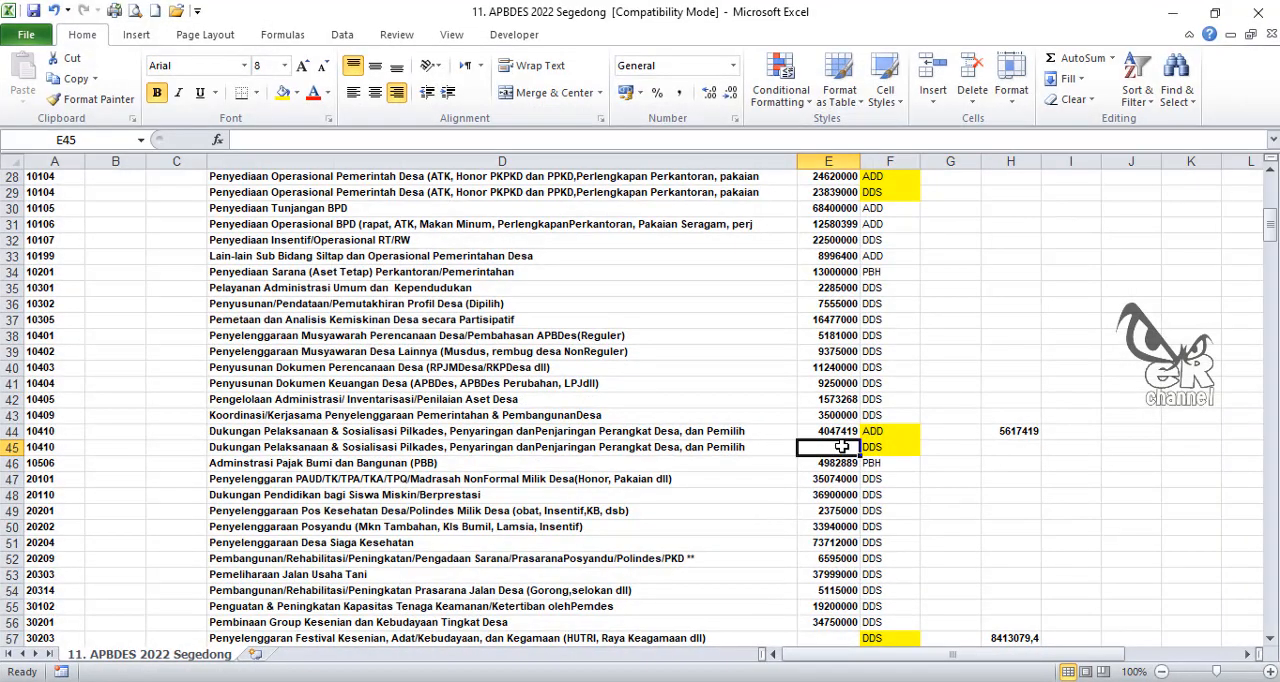
type("=")
left_click(1000, 431)
type("-")
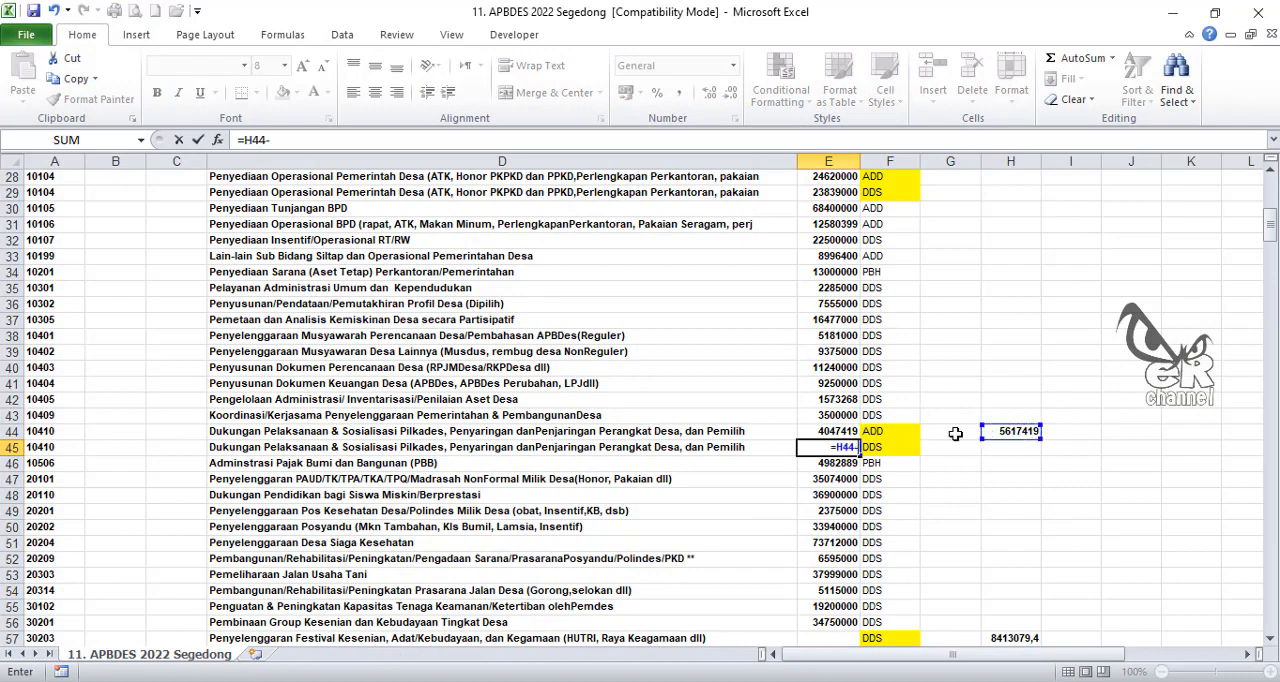
left_click(838, 431)
key("Return")
Step: Replace the formula in E45 with its plain value and clear the reference amount in H44
left_click(849, 447)
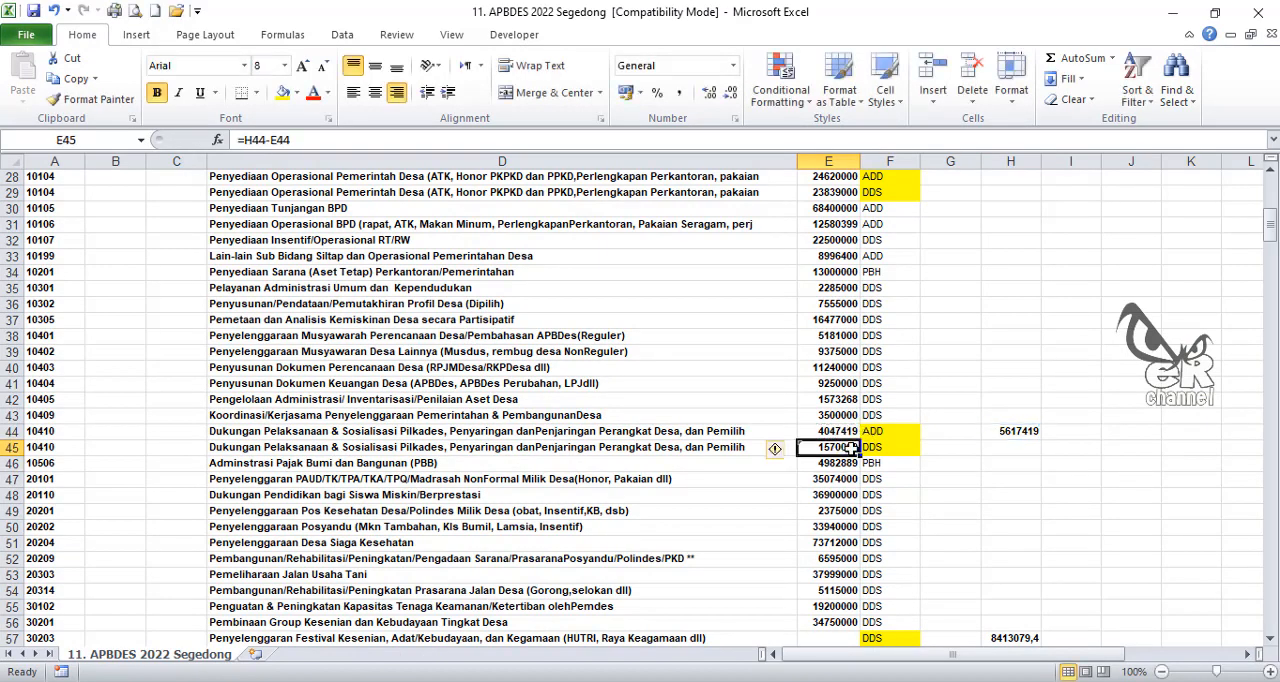
key("ctrl+c")
right_click(849, 447)
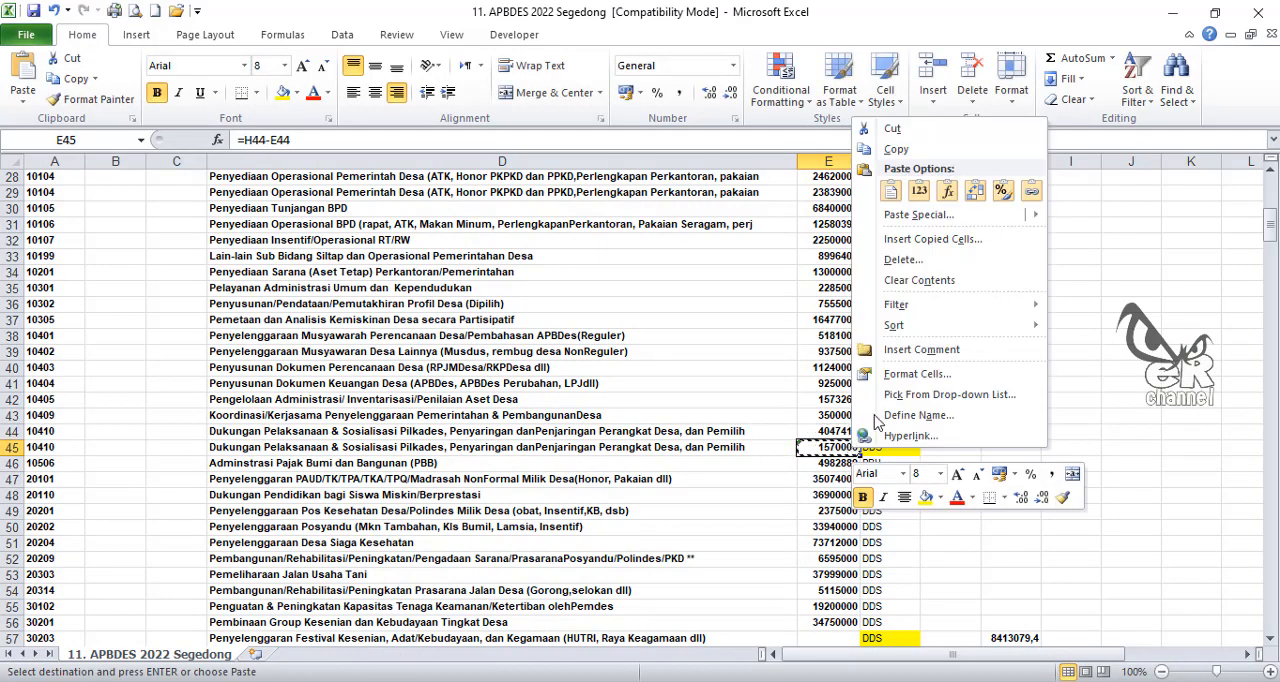
left_click(920, 197)
left_click(1017, 431)
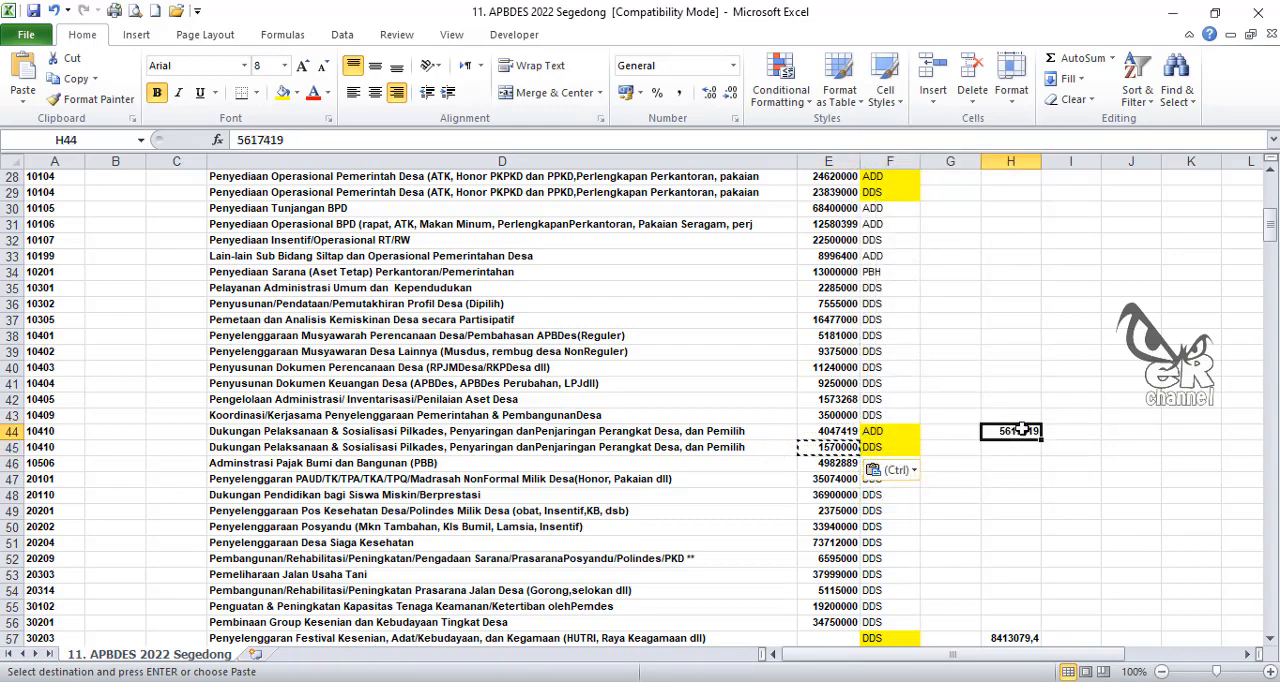
key("Delete")
Step: Select E57 for activity 30203, then close the ADD report in SisKeuDes and generate Segedong's 1b report for fund source DDS
scroll(1000, 440, "down", 4)
left_click(822, 447)
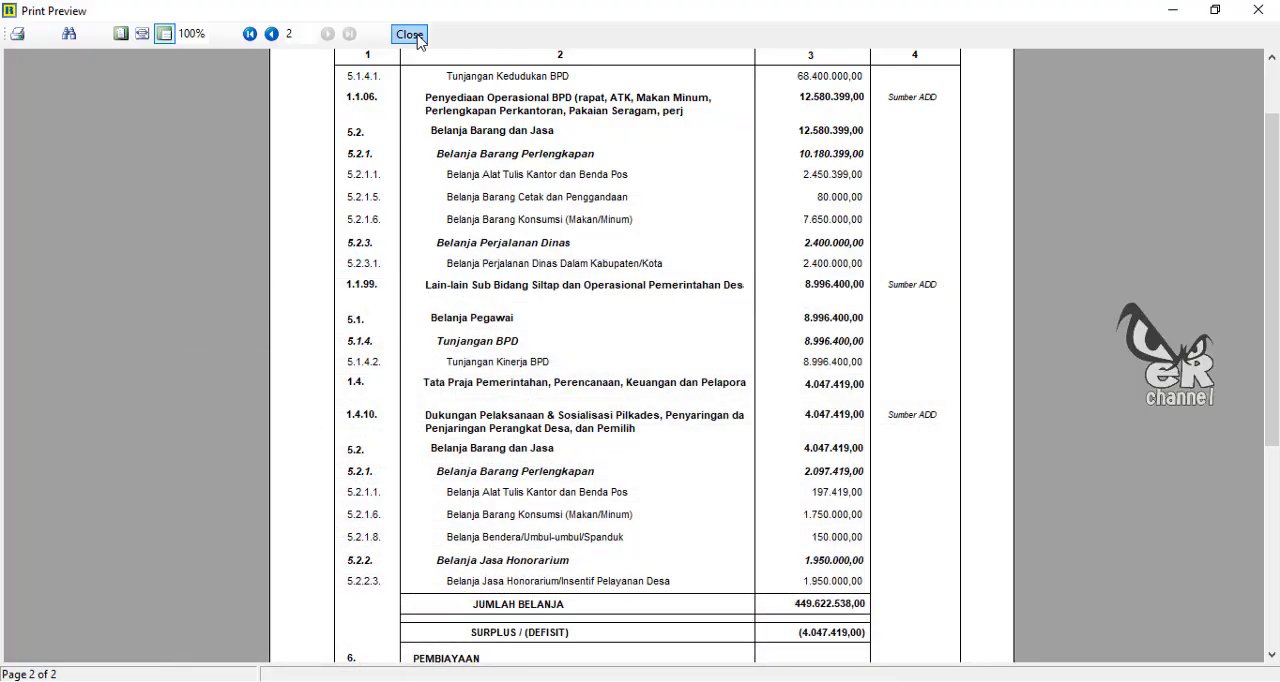
left_click(415, 38)
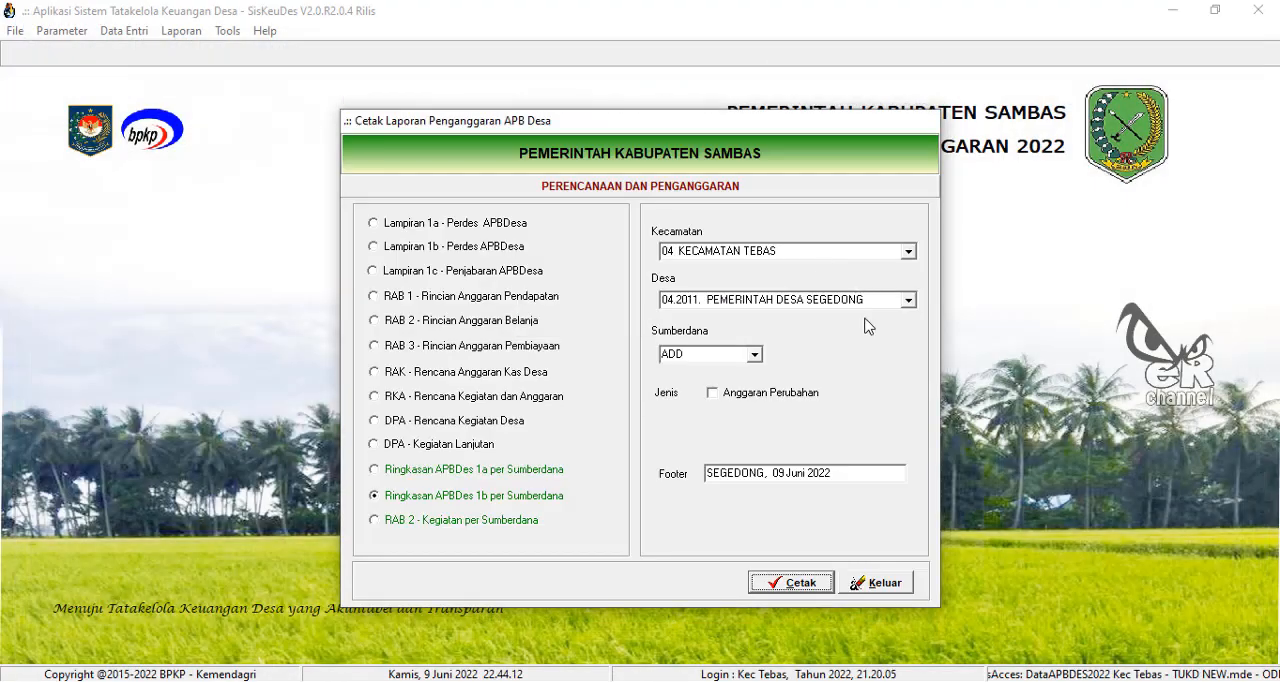
left_click(756, 357)
left_click(690, 394)
left_click(790, 586)
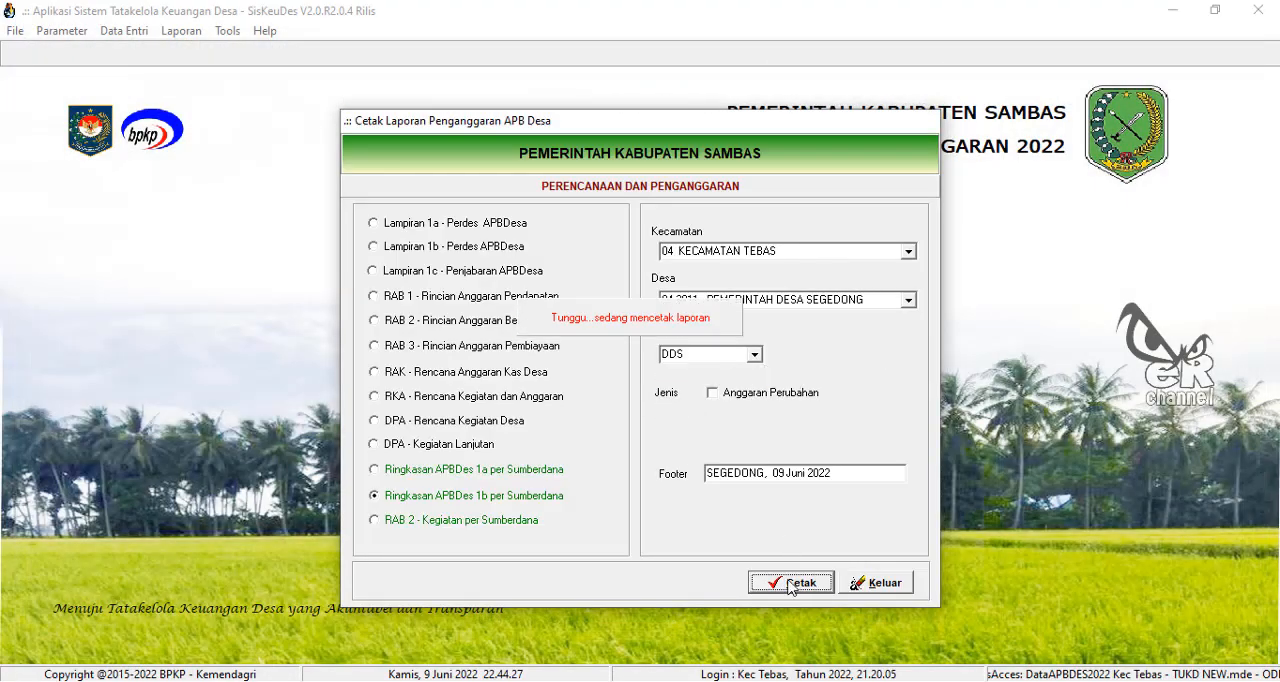
scroll(640, 392, "down", 10)
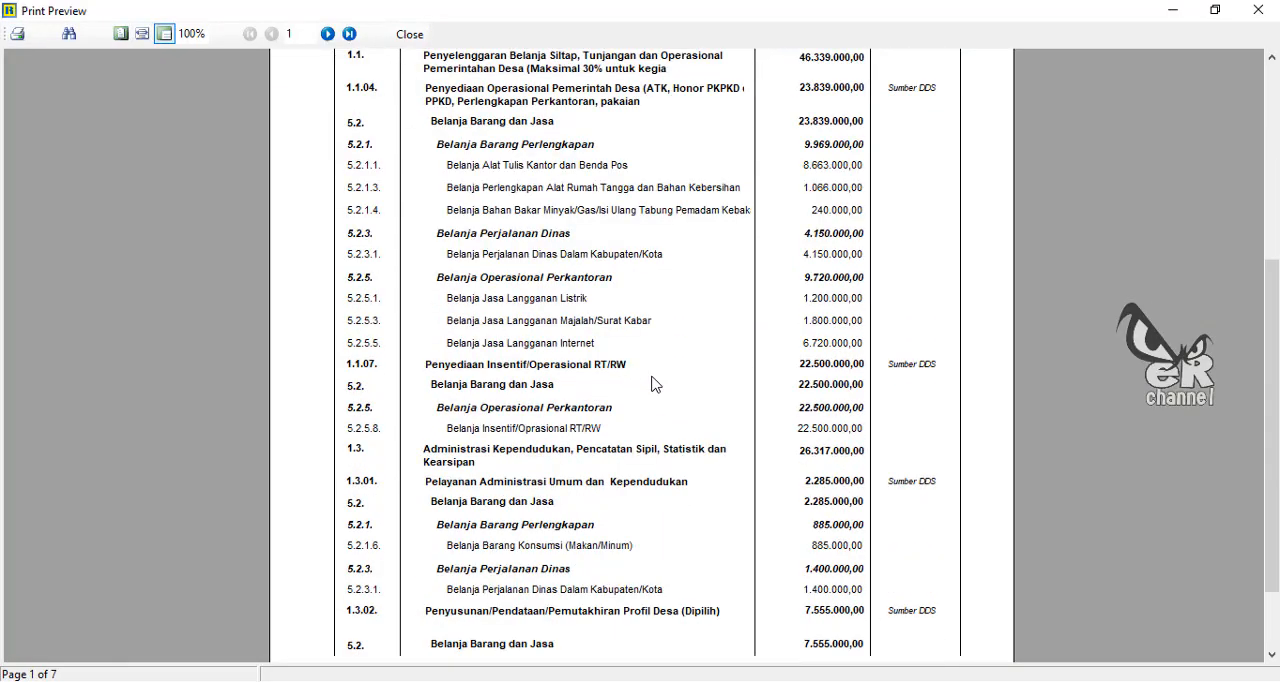
Step: Switch to the Excel budget sheet and copy the text "Penyelenggaran Festival Kesenian" from the activity name in D57
scroll(654, 384, "up", 5)
scroll(597, 394, "down", 8)
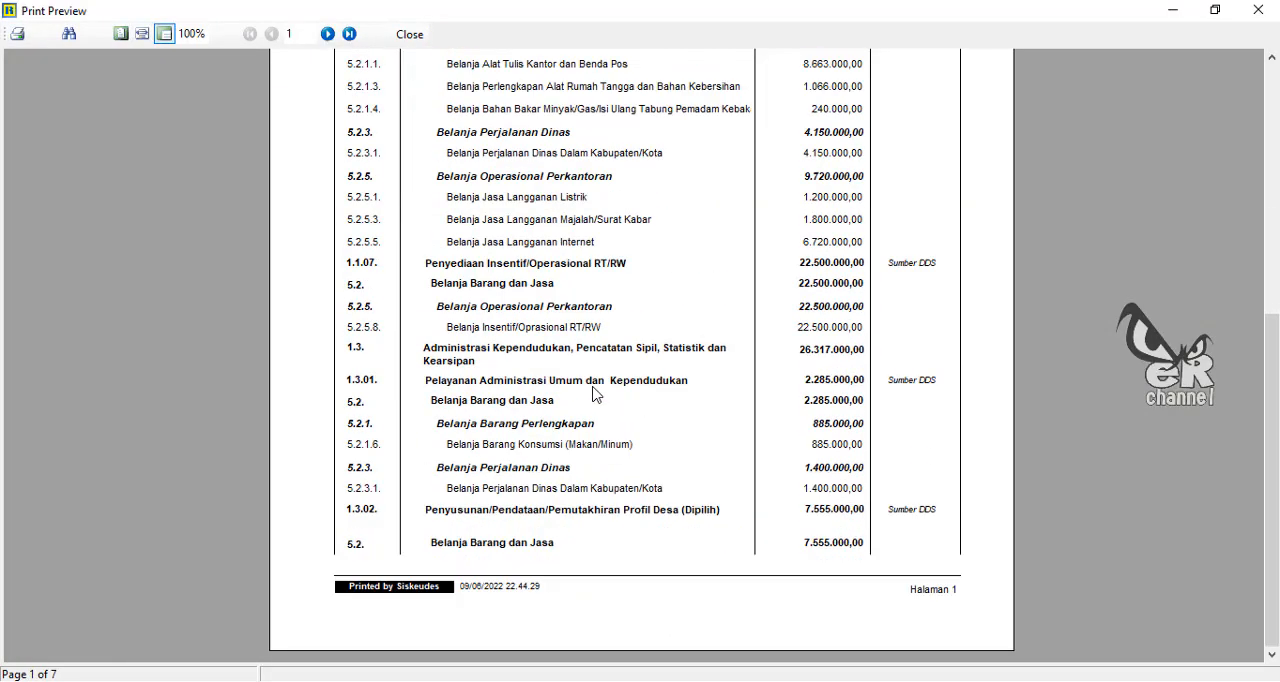
scroll(593, 394, "up", 5)
scroll(557, 388, "down", 4)
key("alt+Tab")
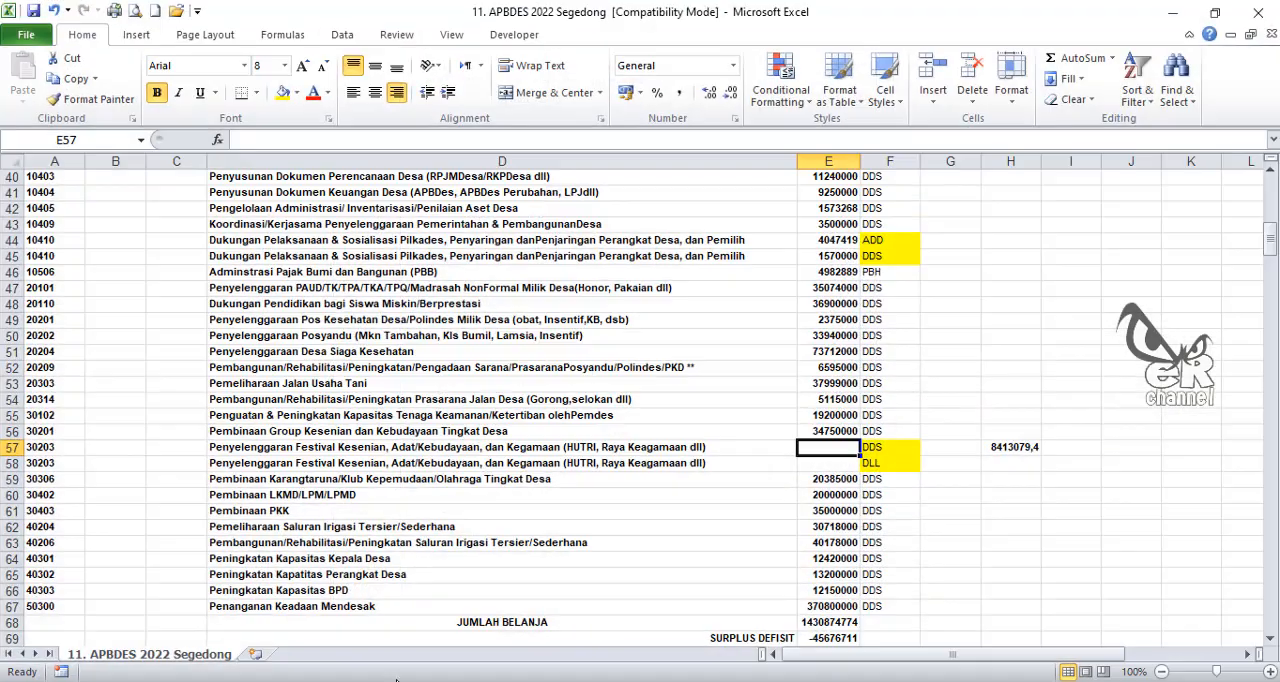
left_click(236, 448)
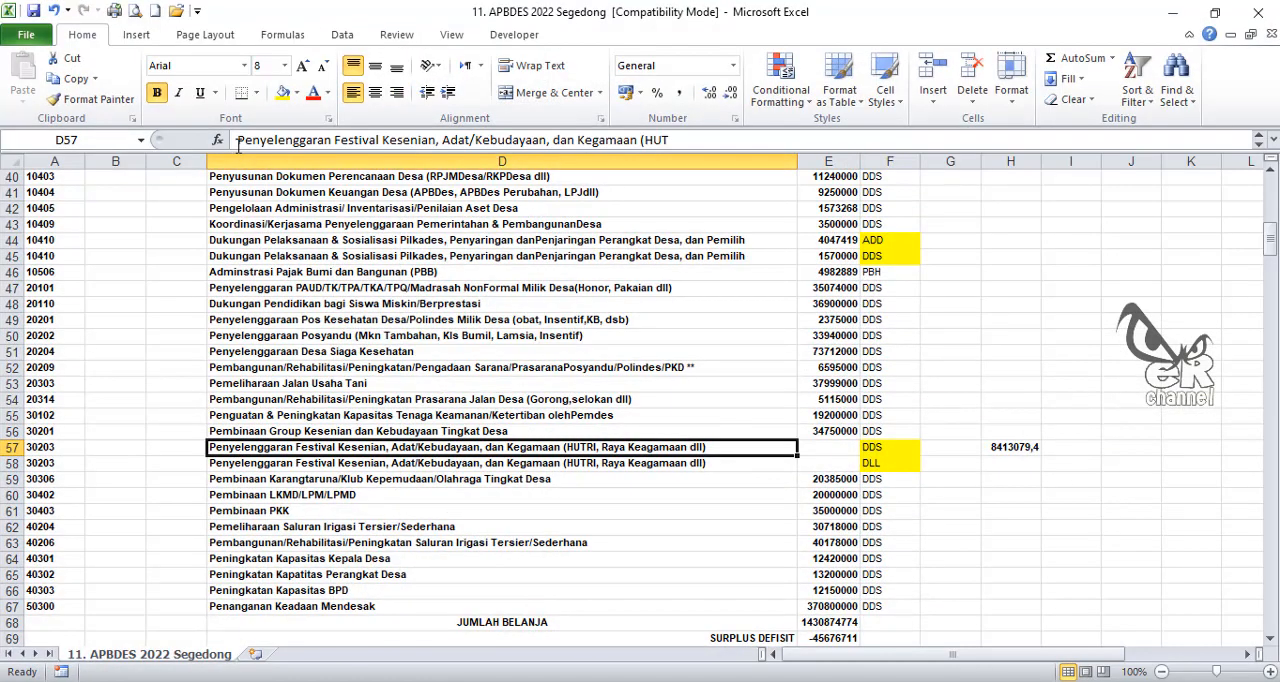
left_click_drag(237, 140, 437, 141)
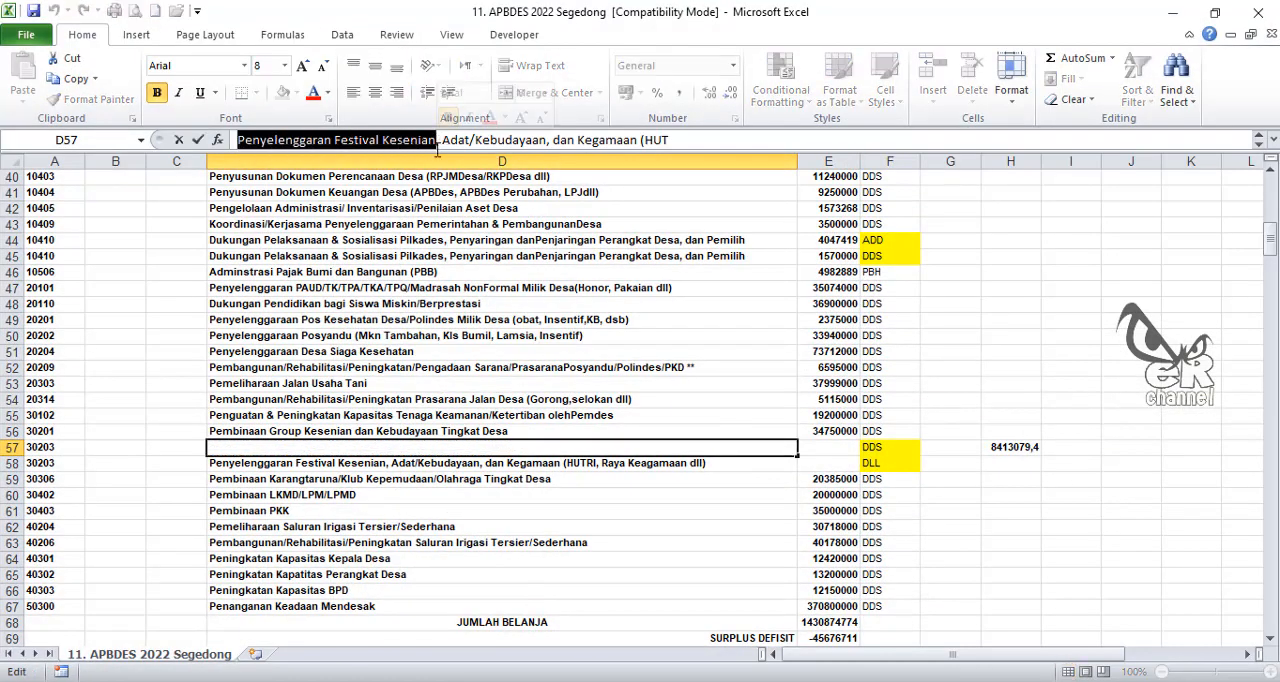
key("Escape")
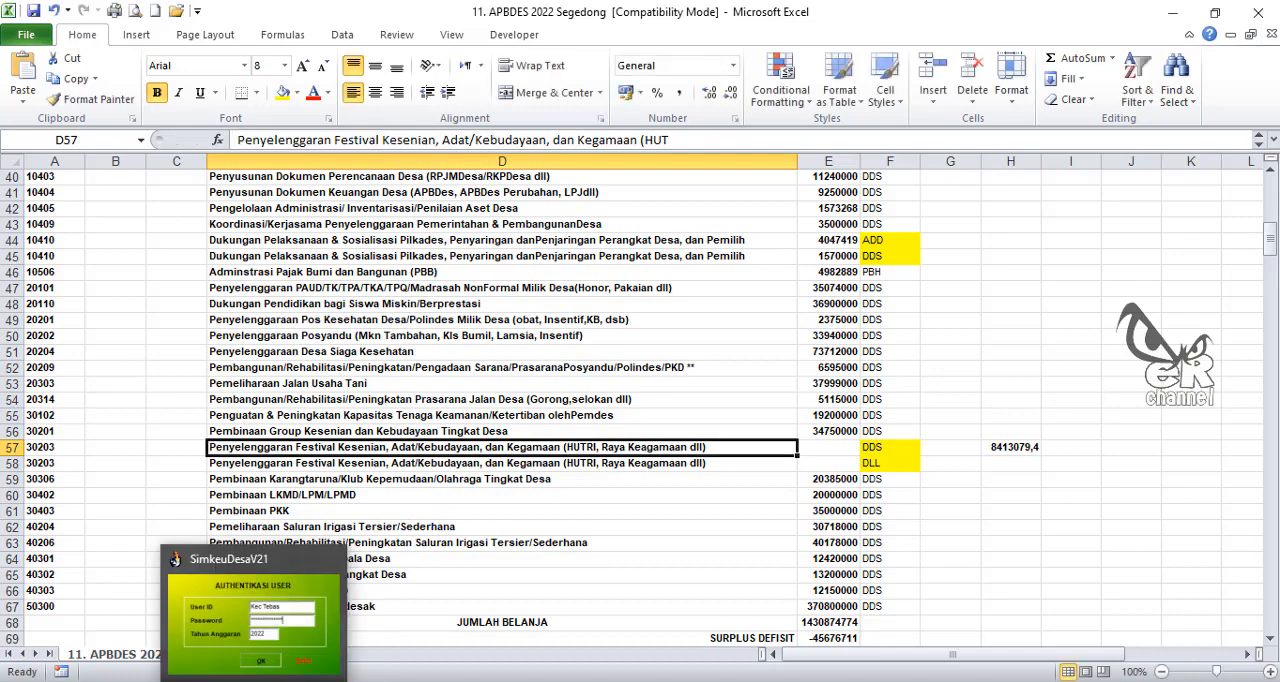
Step: Search the DDS report in the SisKeuDes print preview for the copied text "Penyelenggaran Festival Kesenian" and locate activity 3.2.03
left_click(336, 681)
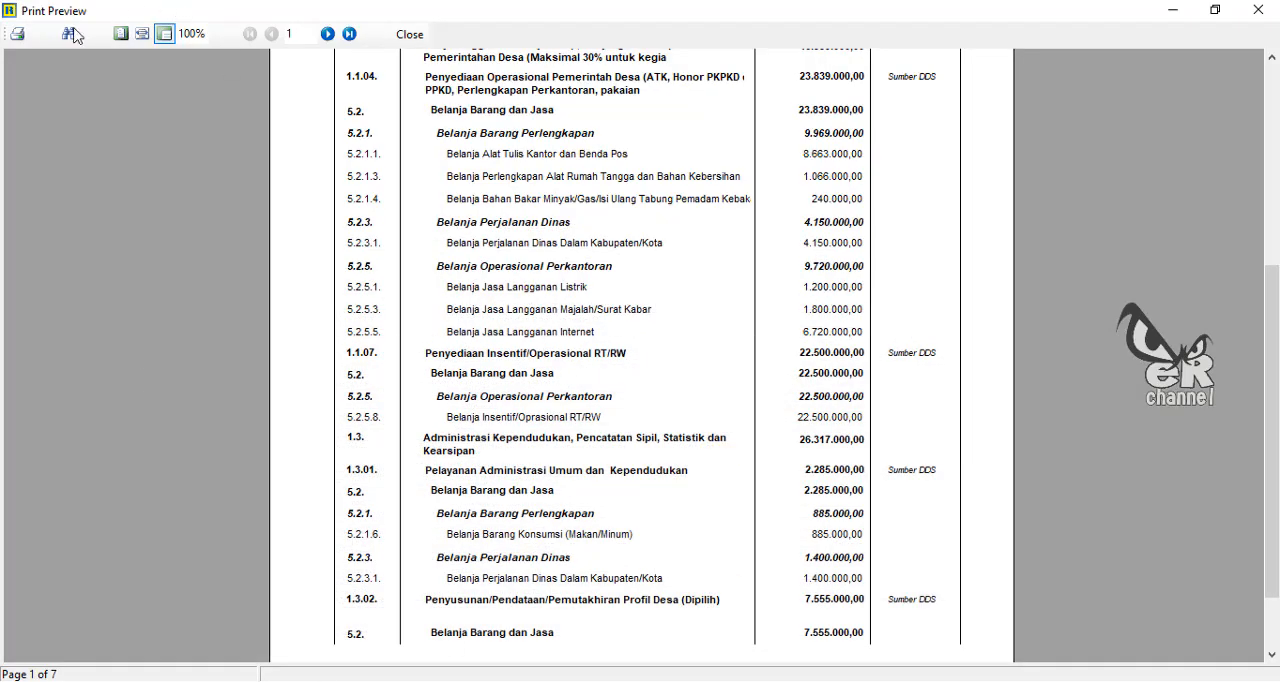
left_click(72, 35)
left_click_drag(94, 60, 3, 61)
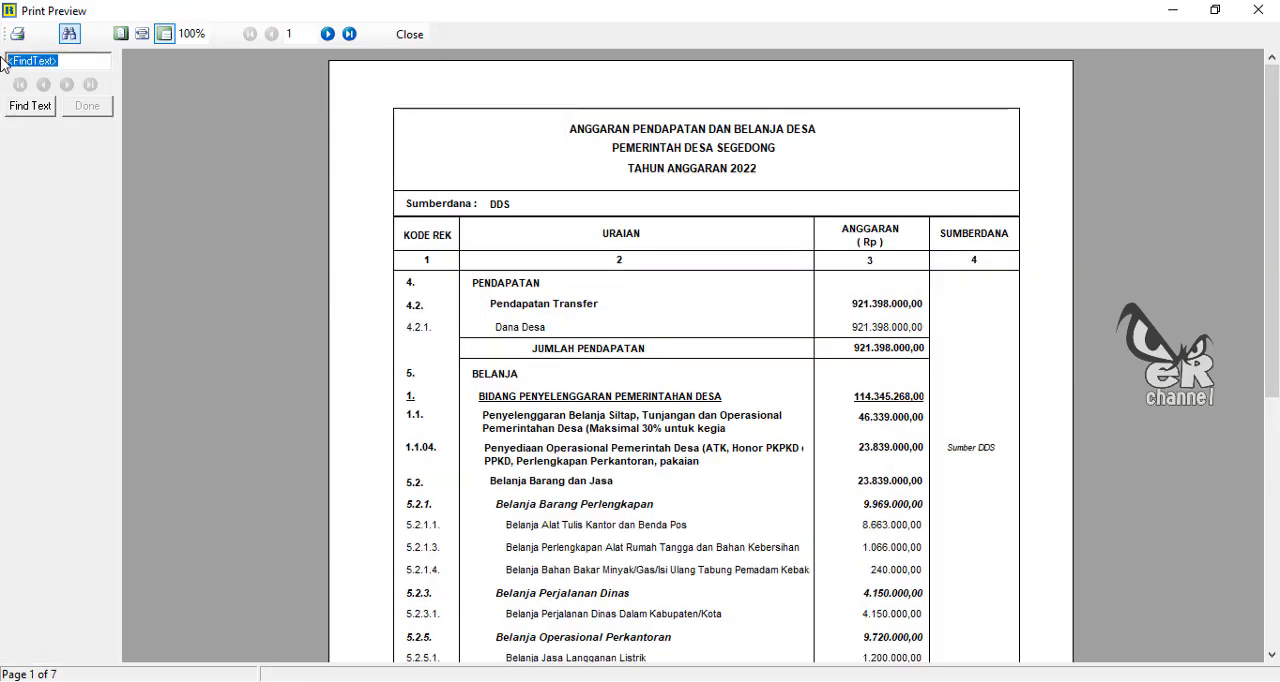
key("ctrl+v")
left_click(30, 106)
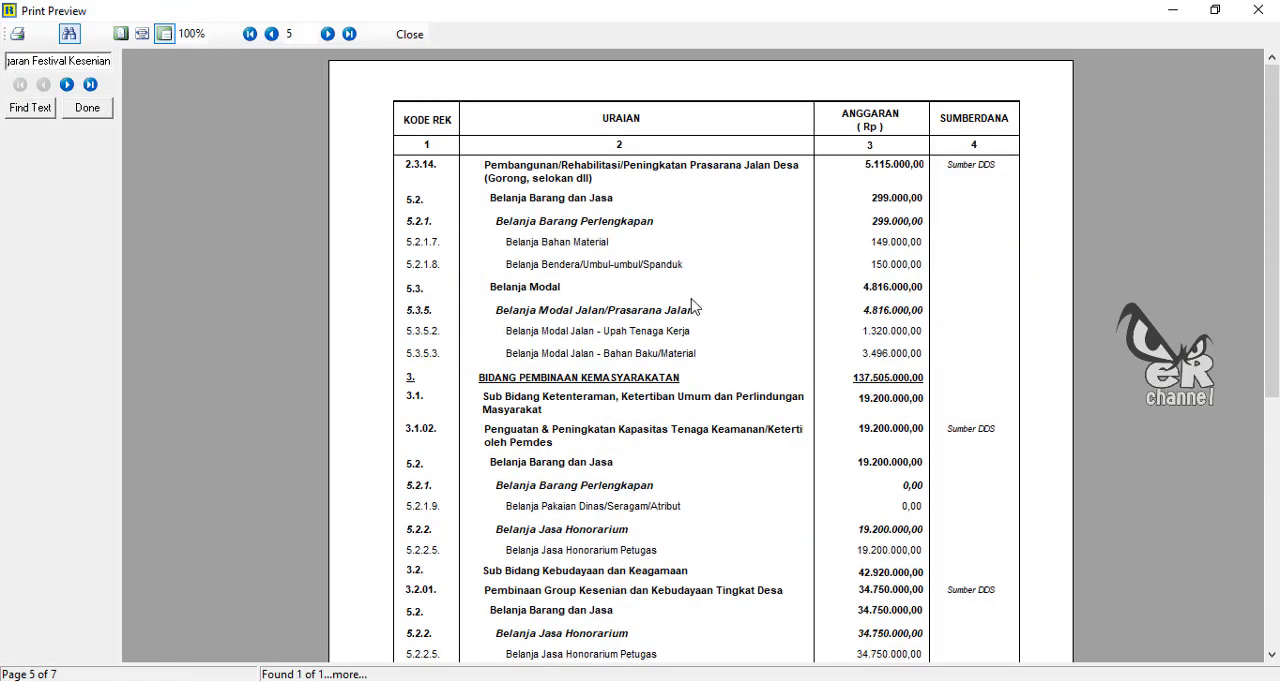
scroll(695, 305, "down", 6)
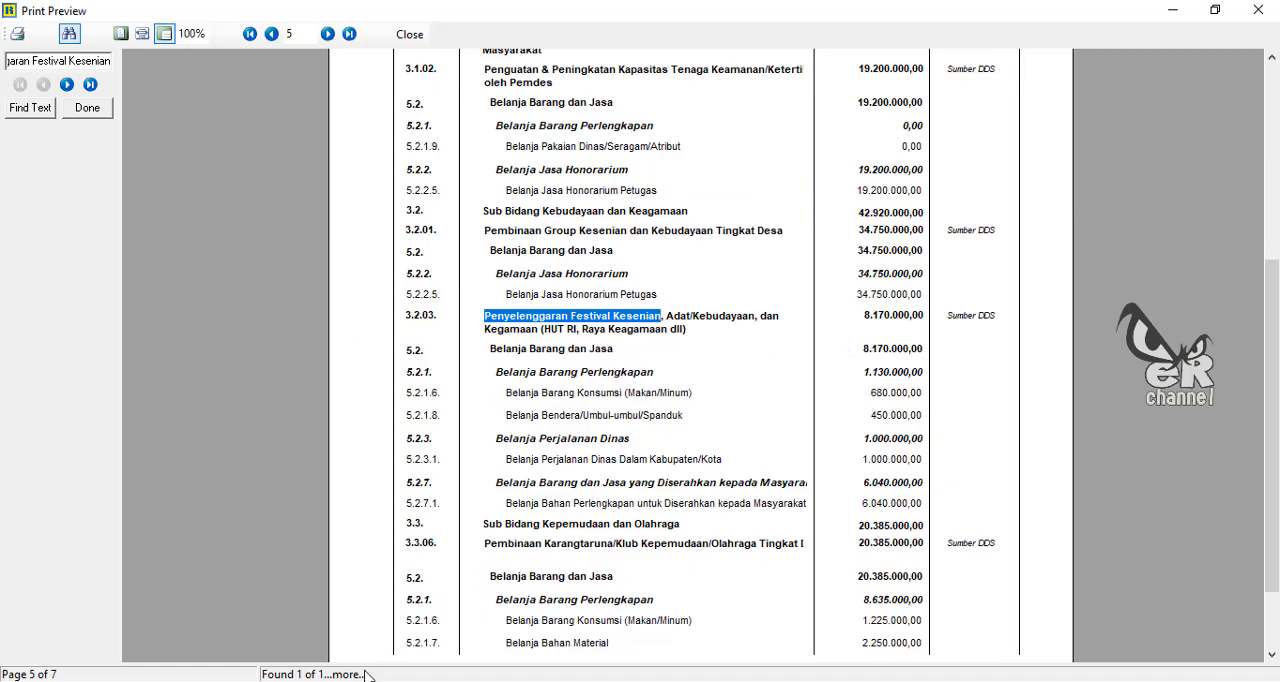
Step: Read activity 3.2.03's DDS amount in the report and enter 8170000 in E57 of the Excel sheet
key("alt+Tab")
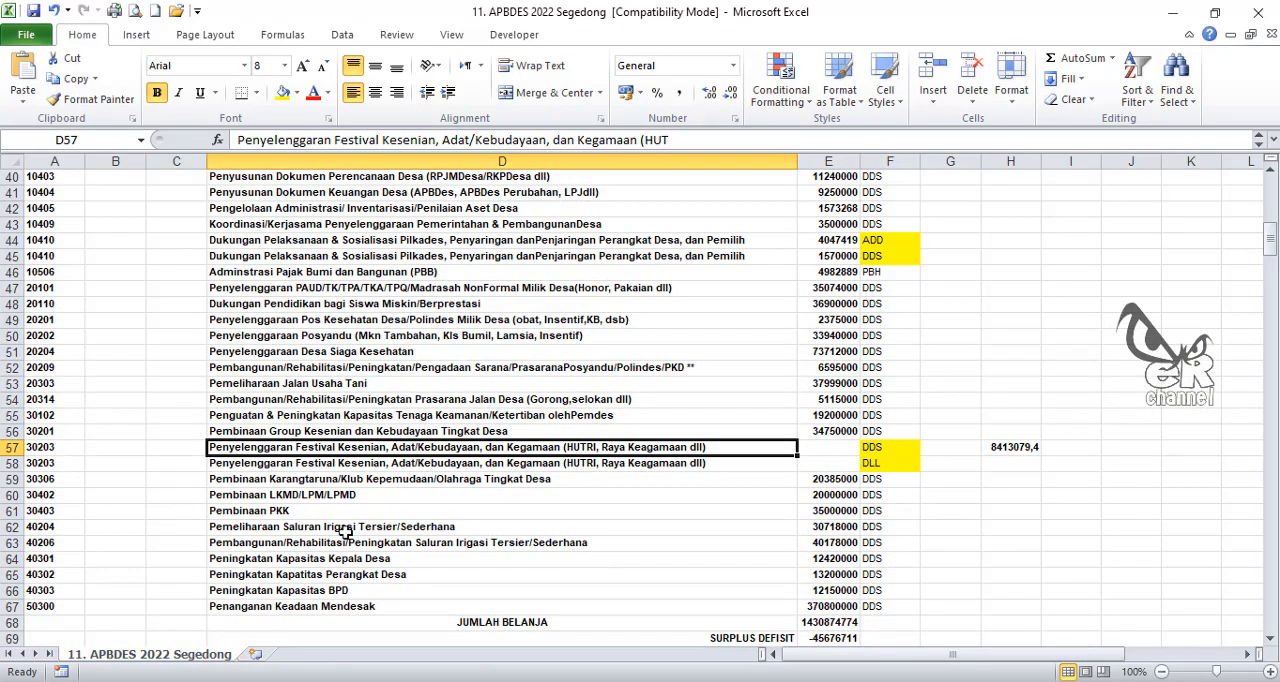
key("alt+Tab")
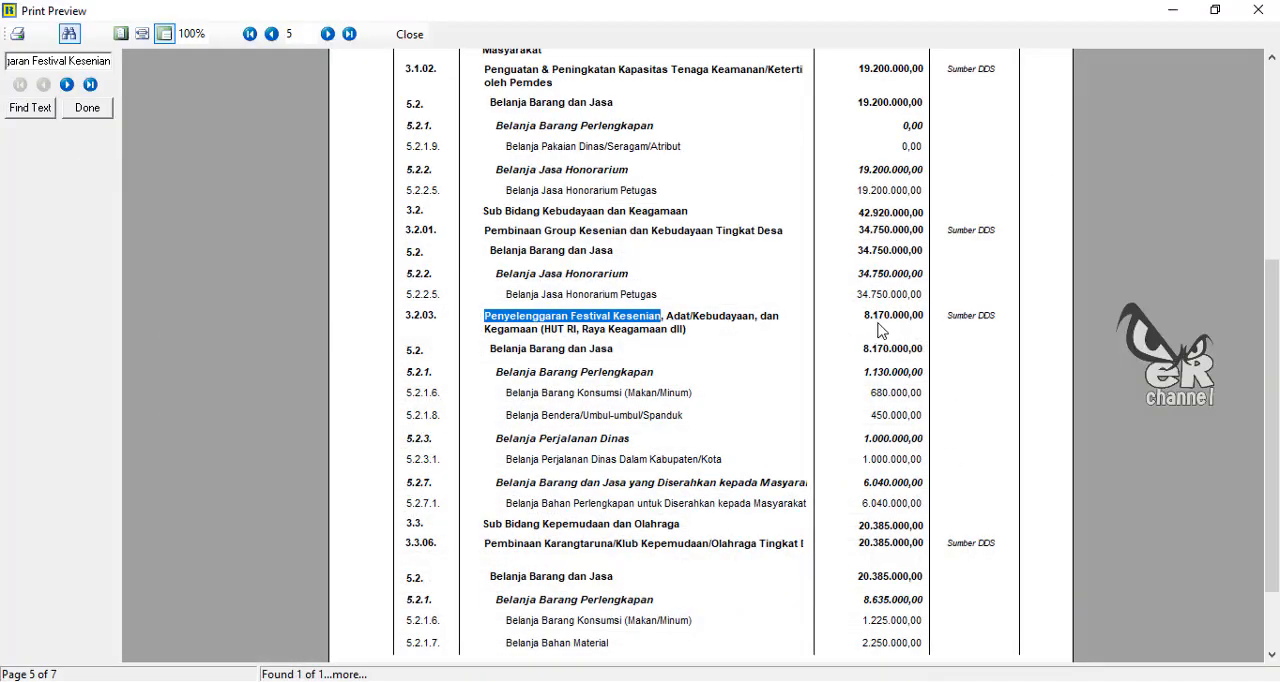
key("alt+Tab")
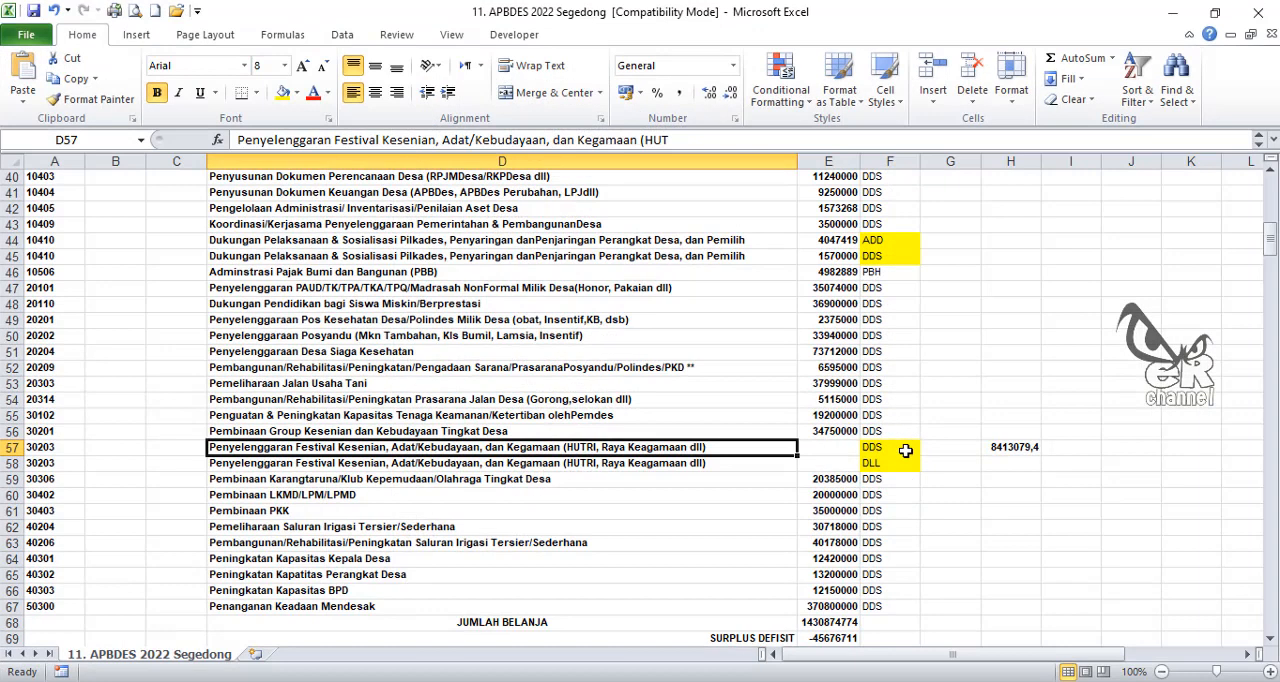
left_click(846, 447)
type("8170")
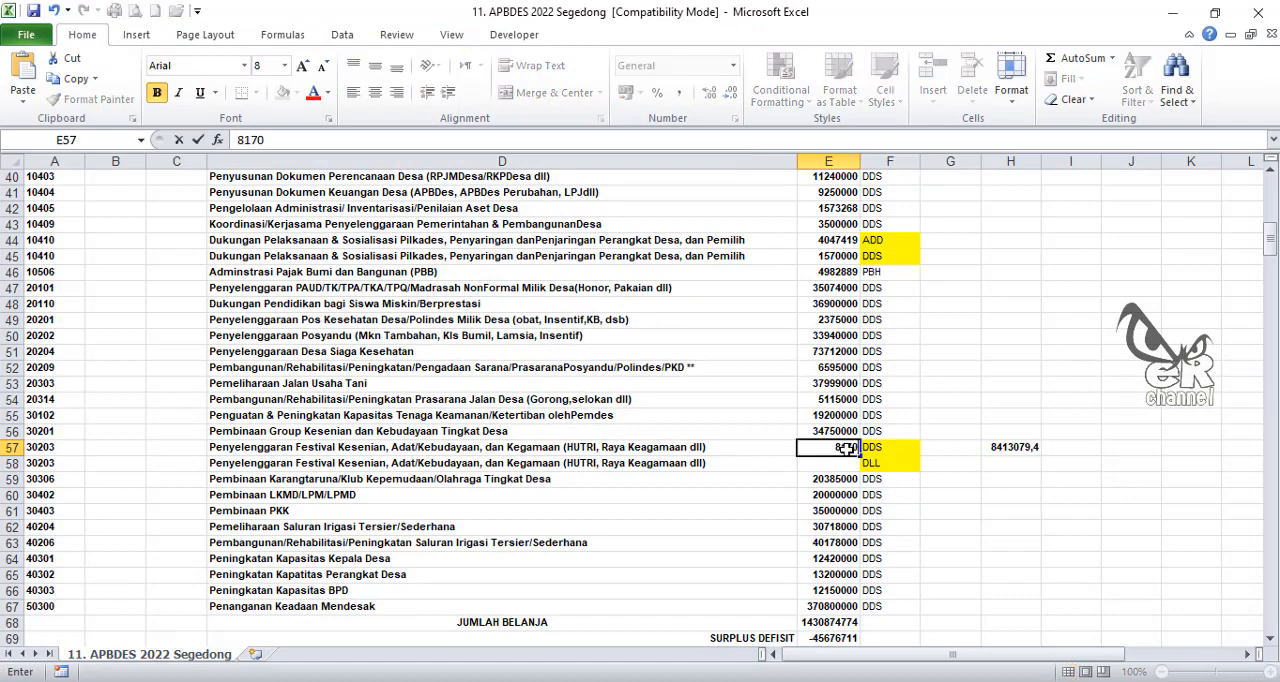
type("000")
key("Return")
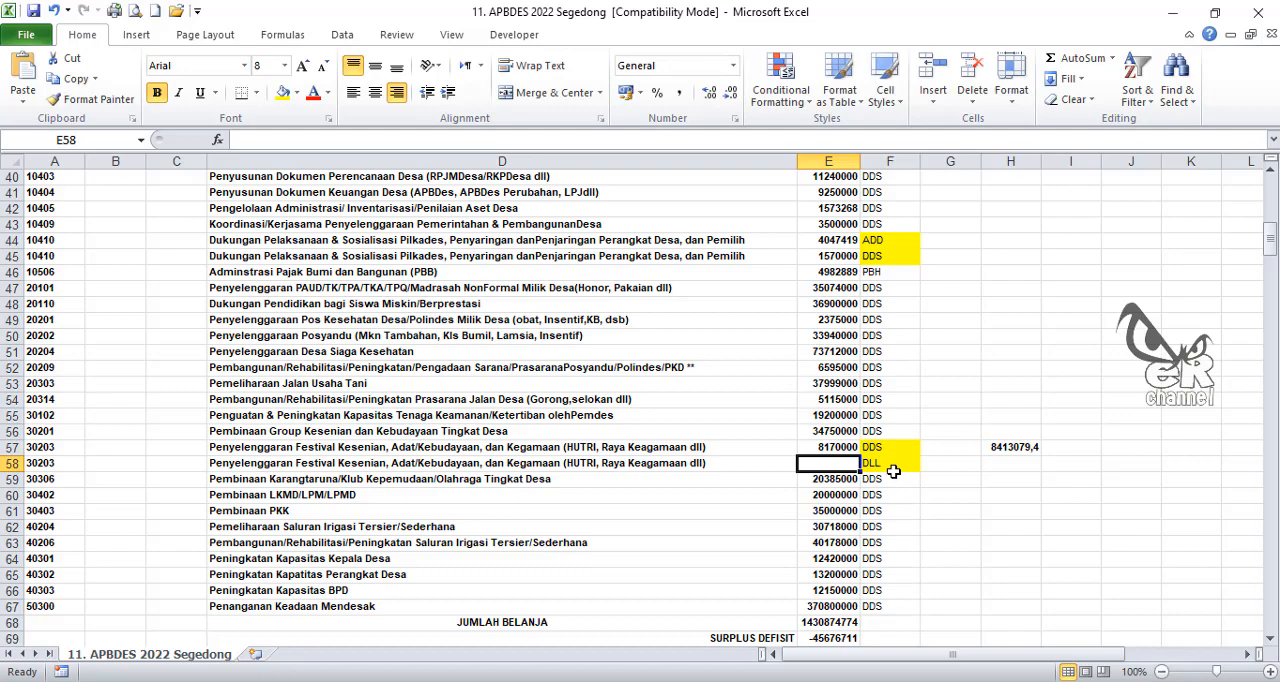
Step: Calculate the DLL share of activity 30203 in E58 with the formula =H57-E57
type("=")
left_click(1010, 447)
type("-")
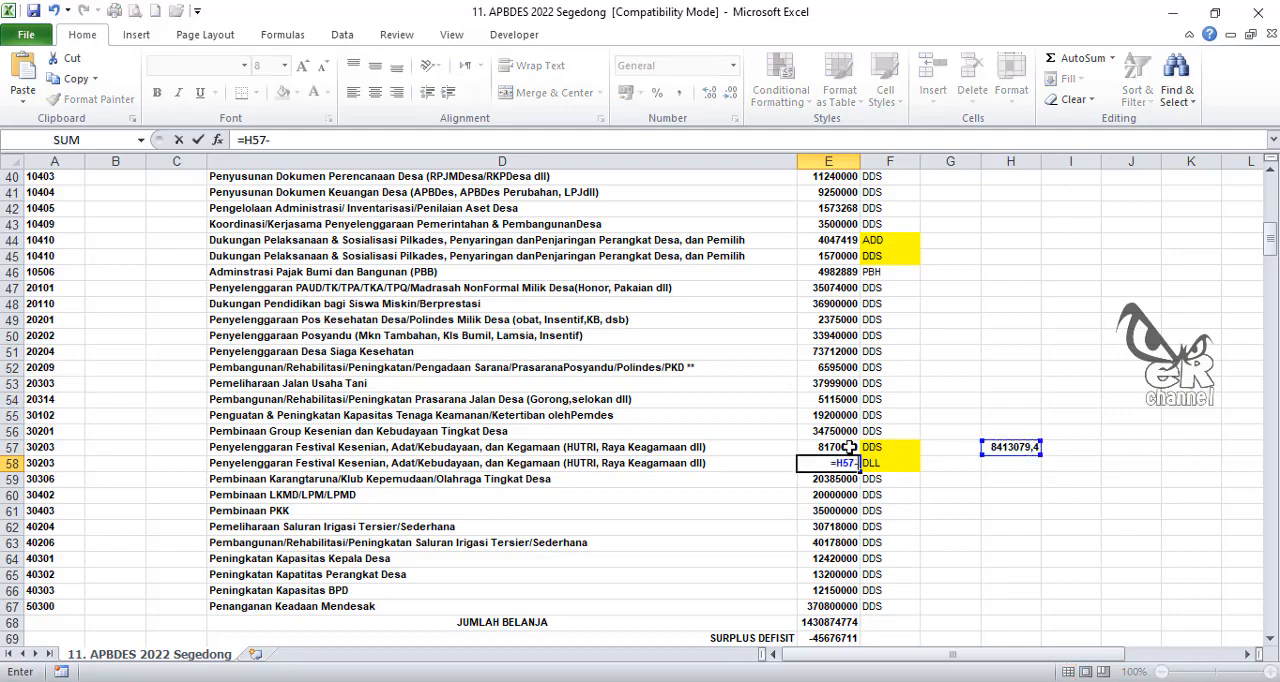
left_click(840, 449)
key("Return")
Step: Replace the formula in E58 with its plain value and clear the reference amount in H57
left_click(845, 463)
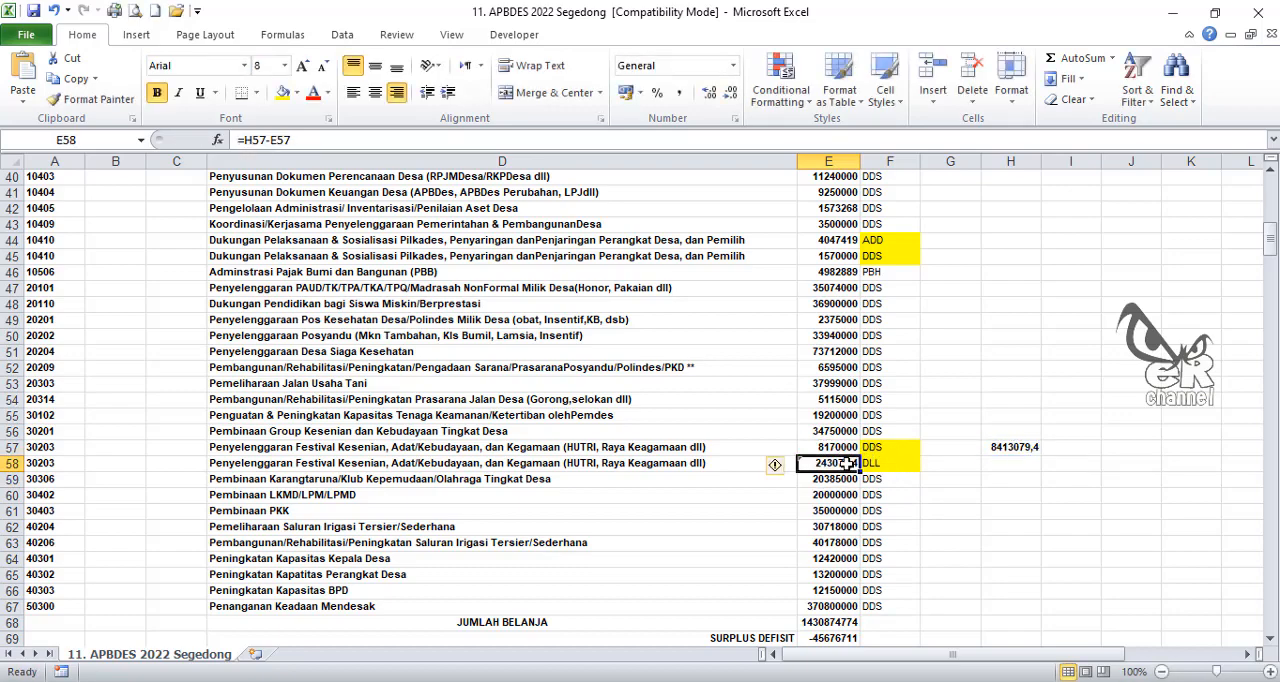
key("ctrl+c")
right_click(845, 463)
left_click(916, 212)
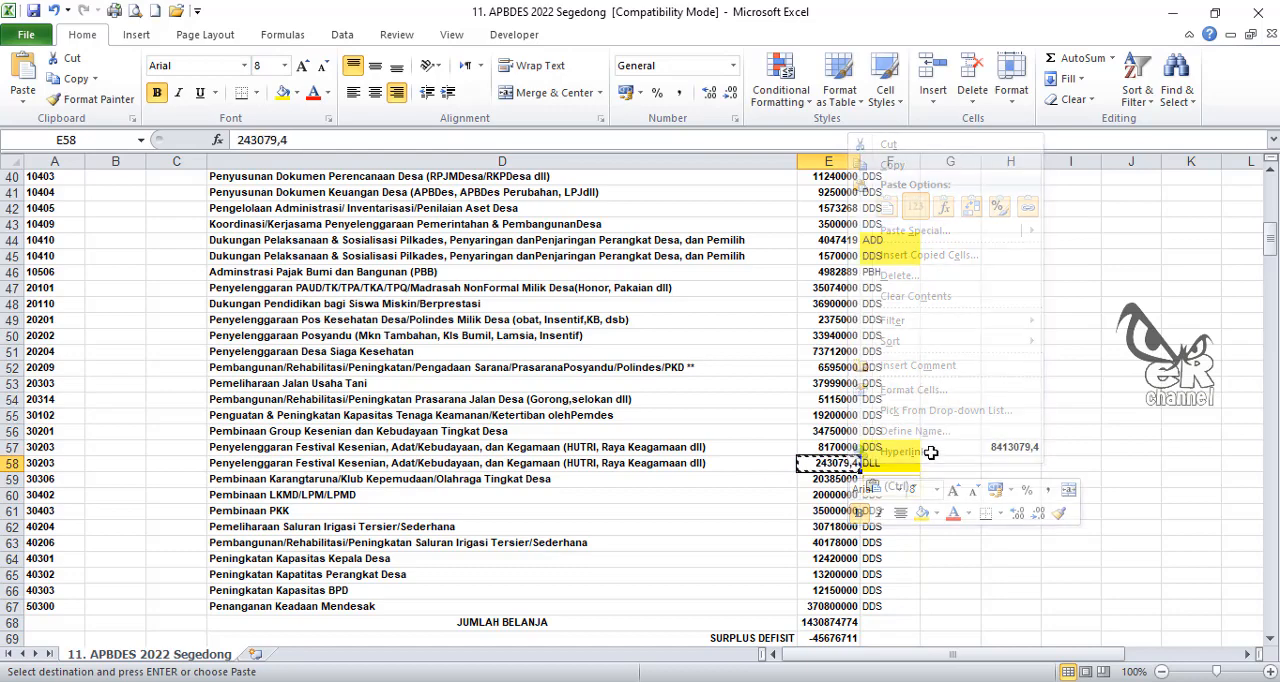
left_click(1014, 447)
key("Delete")
Step: Review the completed budget rows and examine the activity codes in column A together with the adjoining columns B and C
scroll(945, 485, "down", 4)
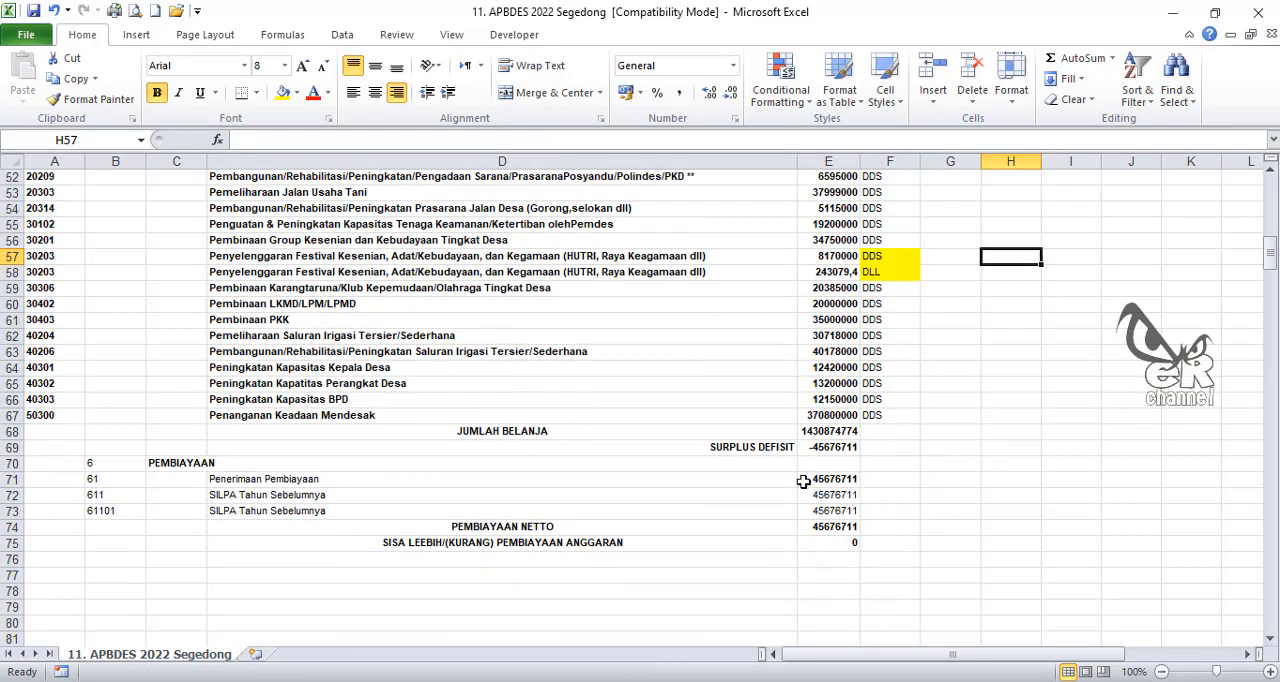
scroll(700, 510, "up", 14)
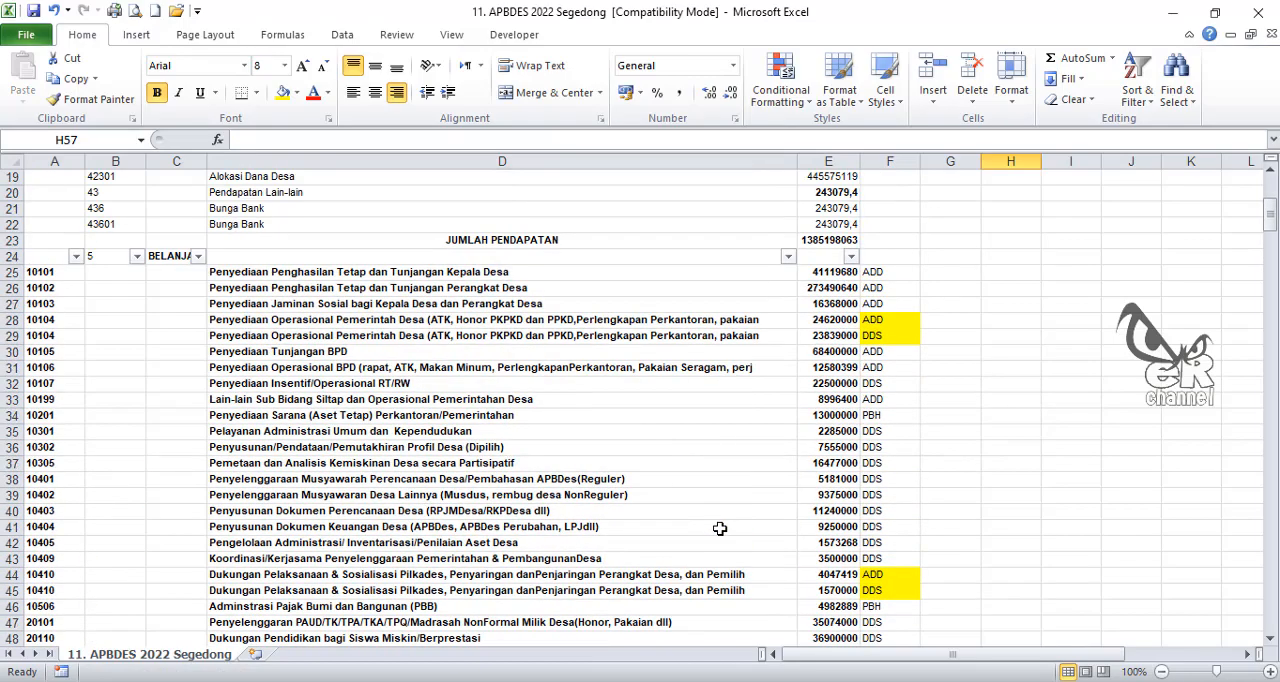
scroll(700, 518, "down", 4)
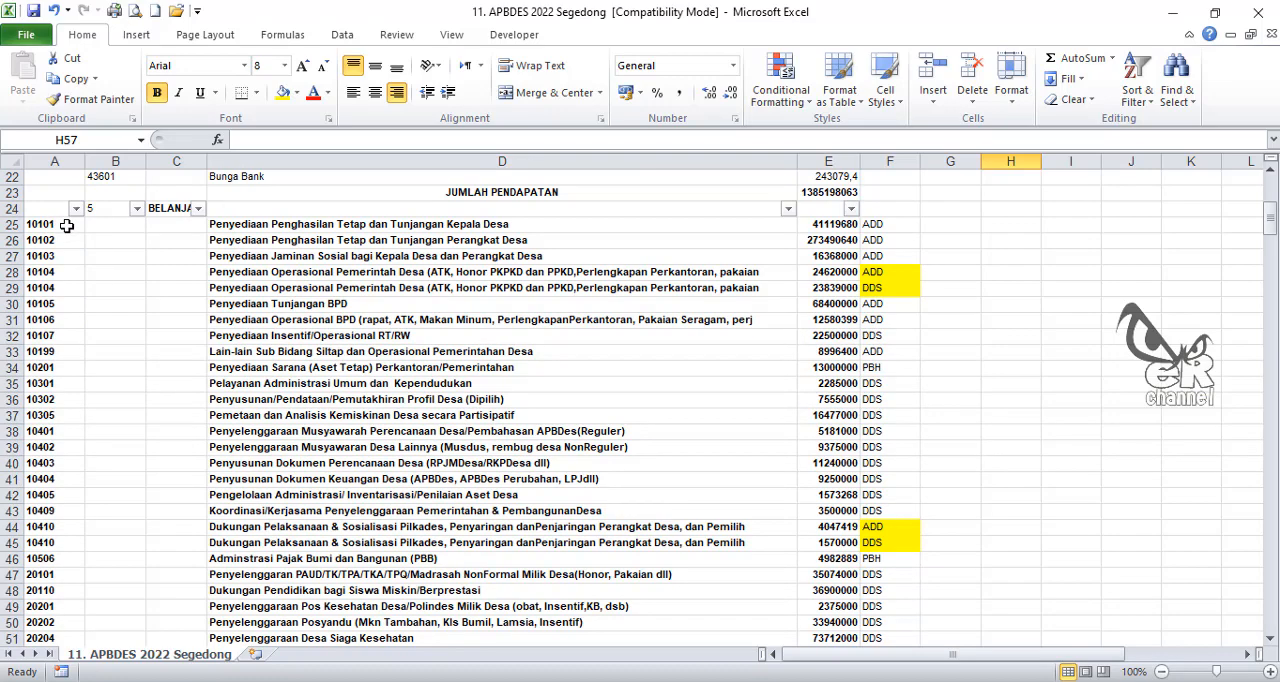
left_click(64, 157)
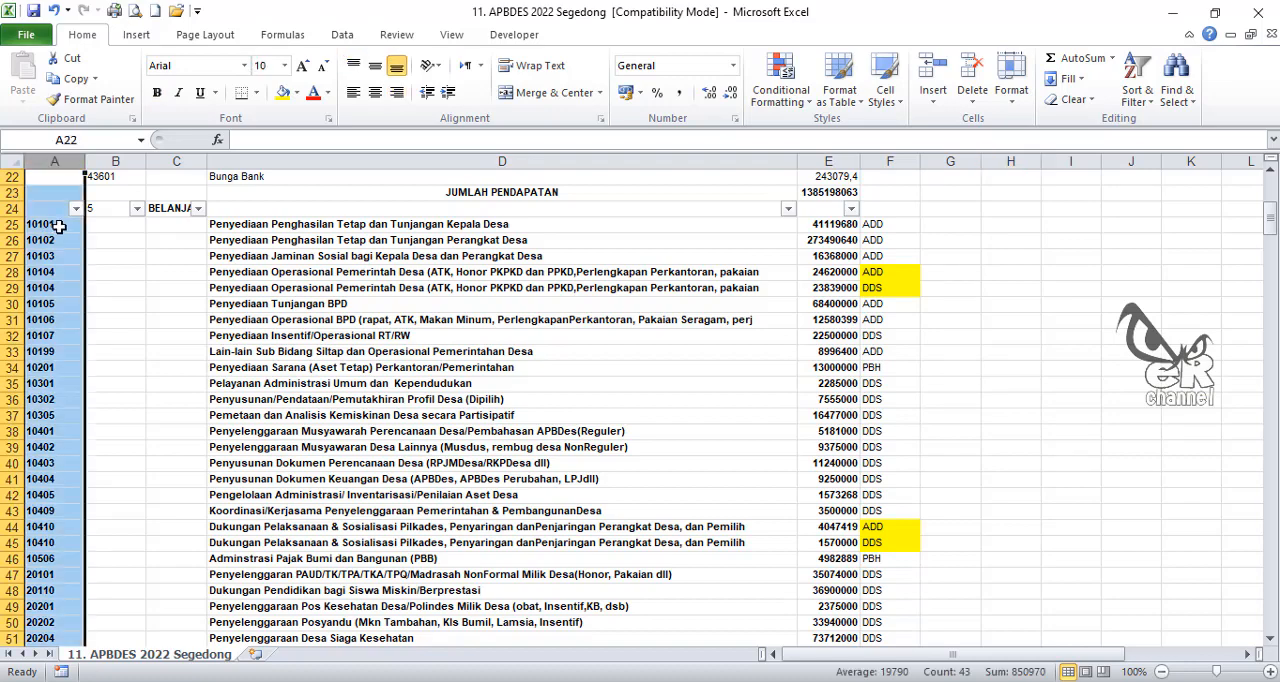
left_click(58, 228)
left_click(105, 224)
left_click(156, 224)
left_click(92, 224)
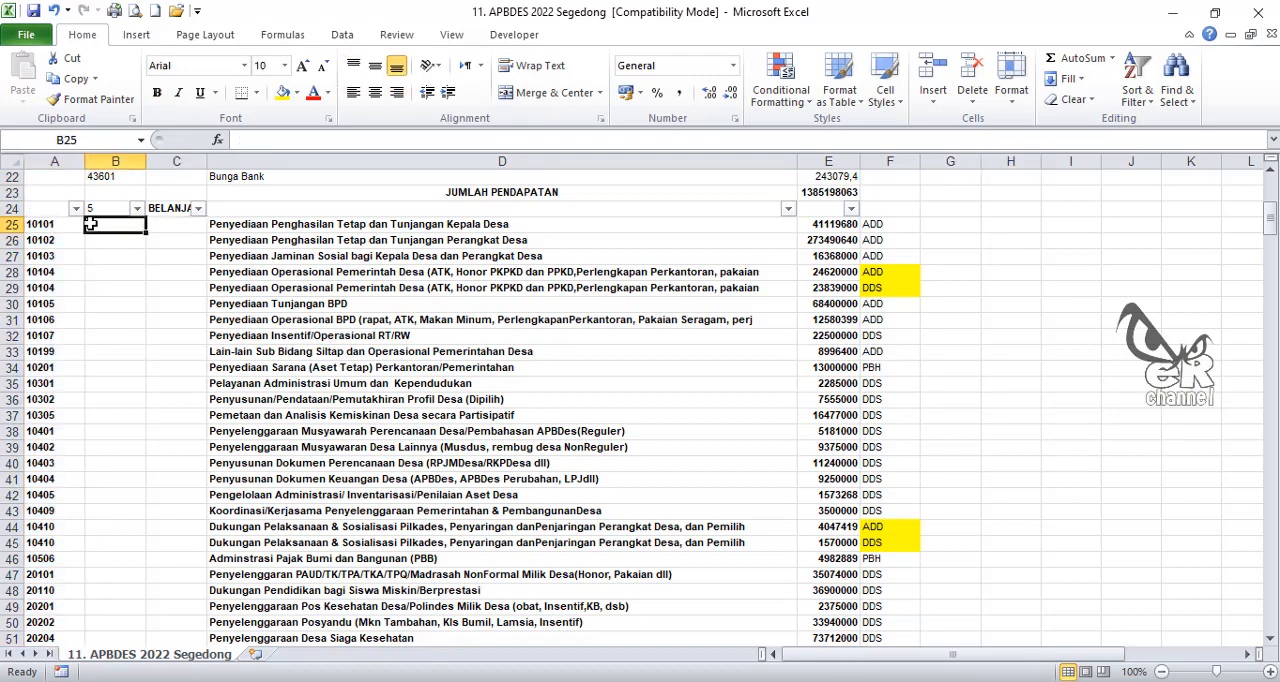
left_click(62, 226)
left_click(140, 225)
left_click(153, 226)
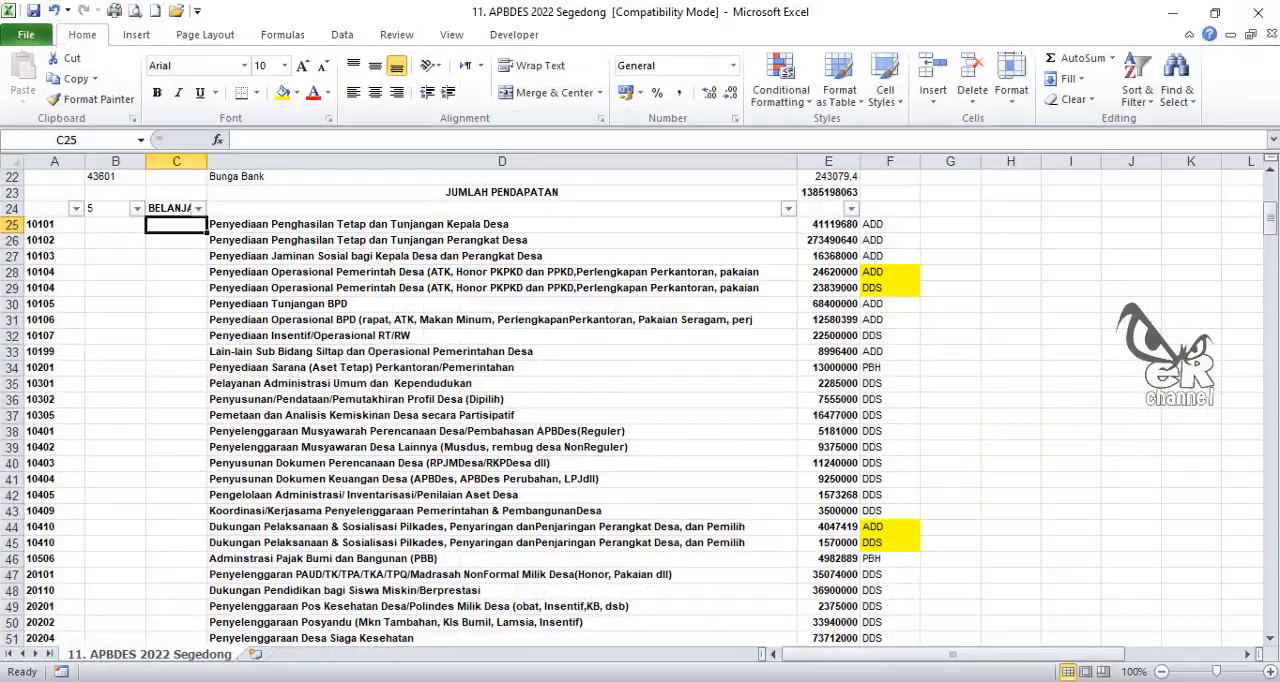
Step: Split the activity codes in A25:A67 with fixed-width Text to Columns, breaking after characters 1, 3 and 5, General format, destination $A$25
left_click_drag(58, 224, 78, 568)
scroll(80, 563, "up", 7)
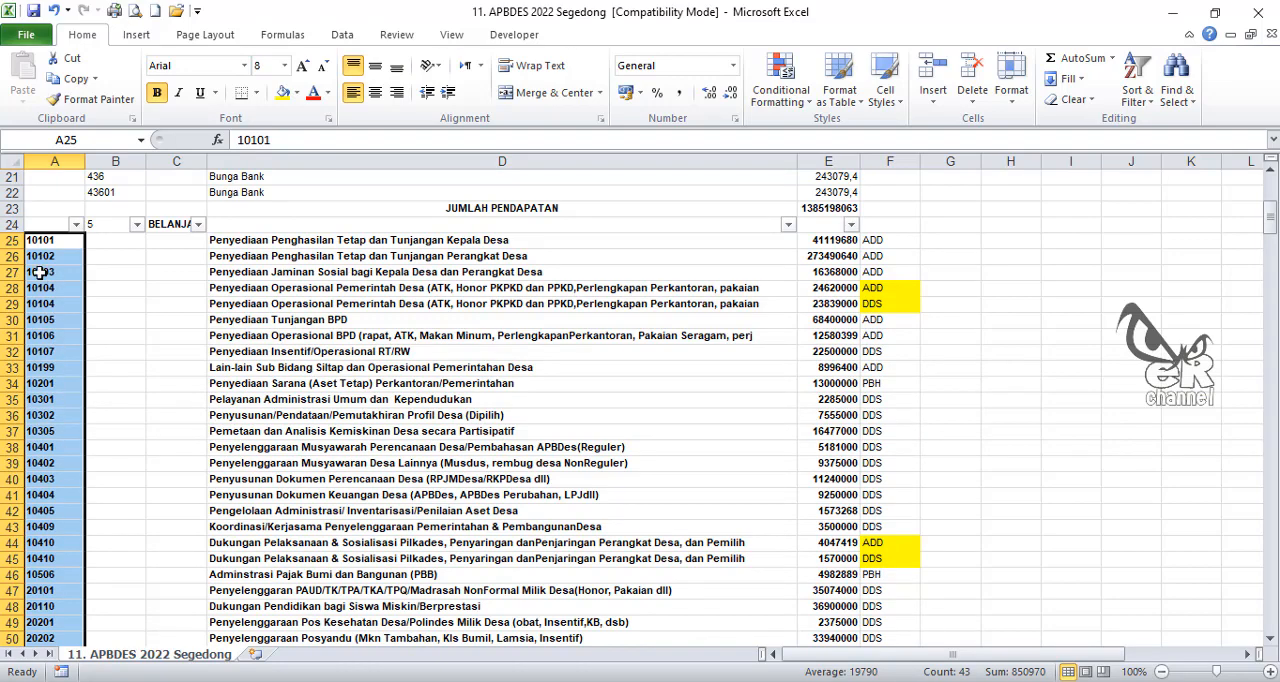
left_click(343, 36)
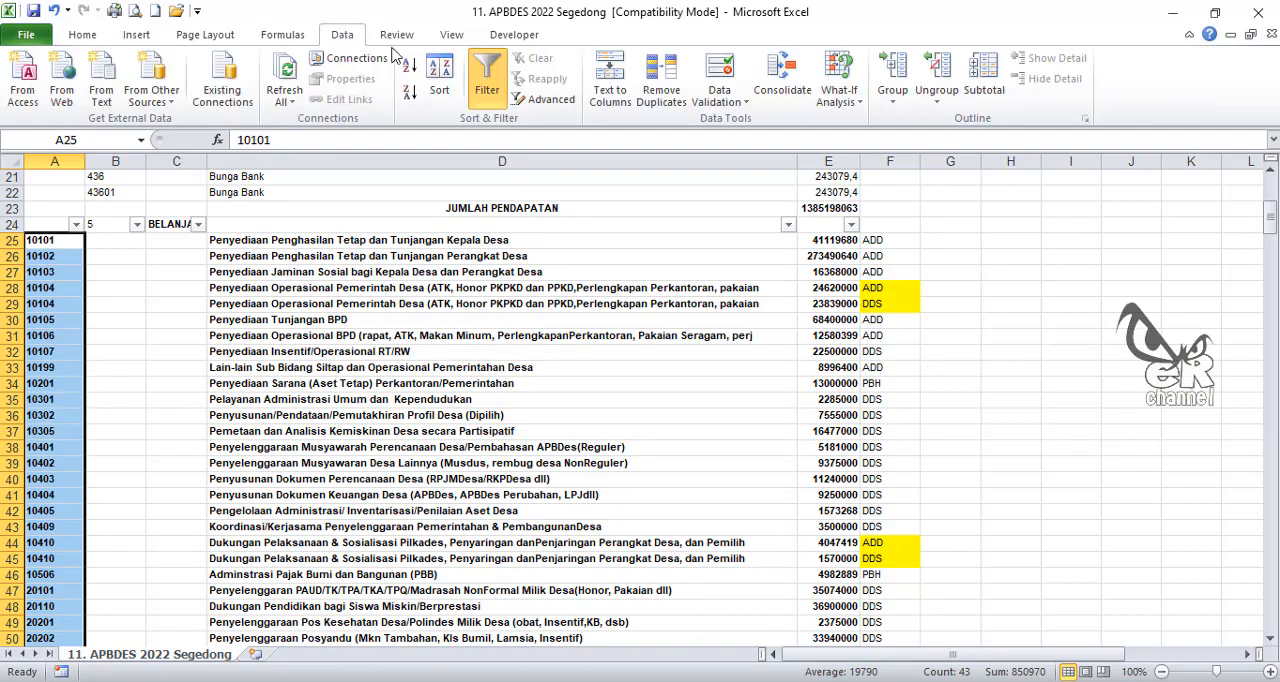
left_click(619, 80)
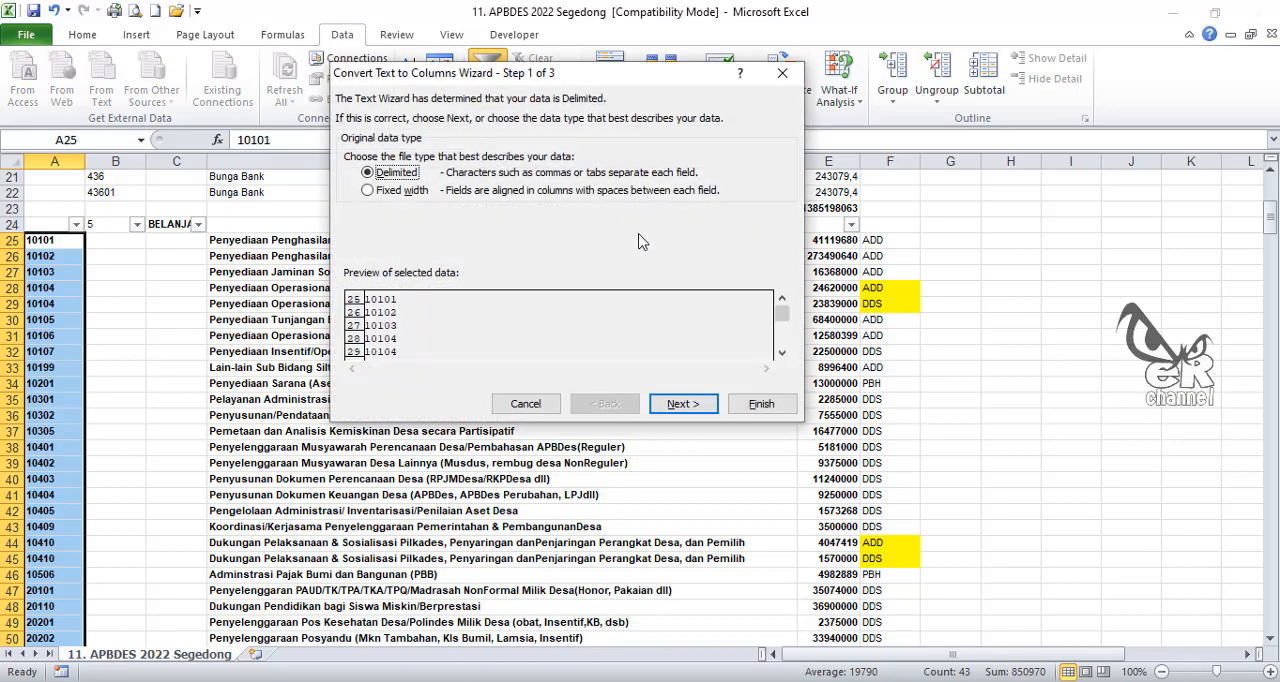
left_click(368, 191)
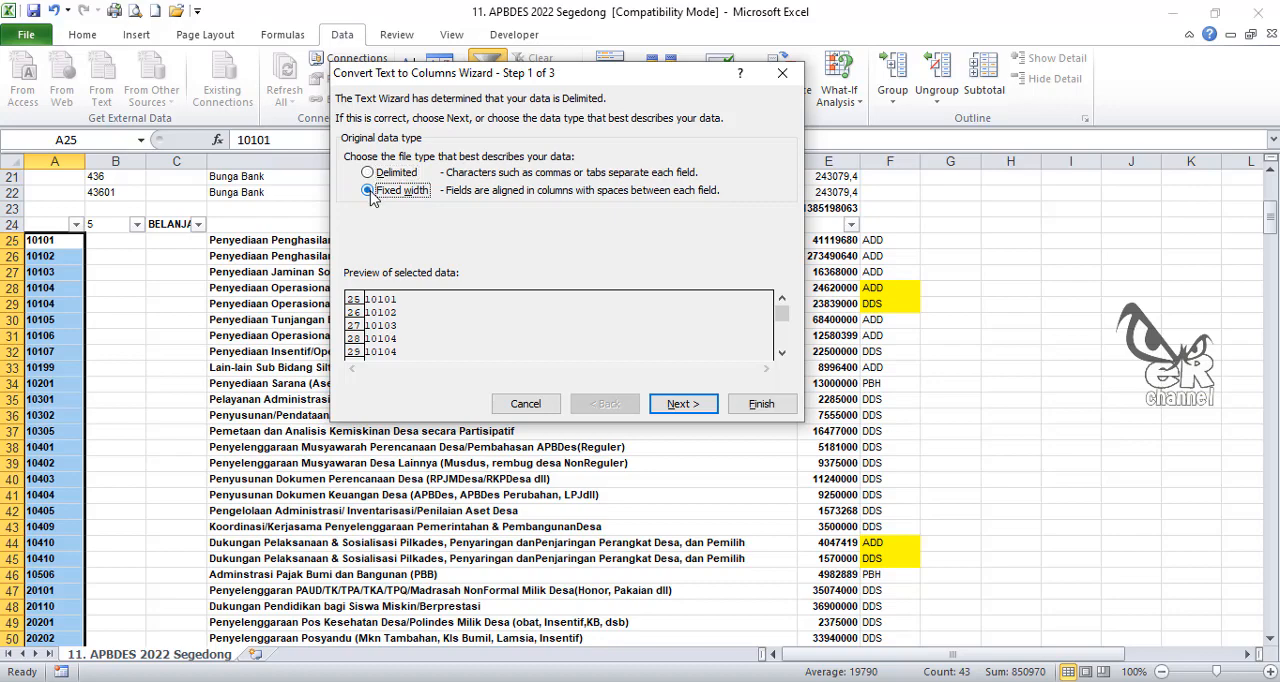
left_click(677, 404)
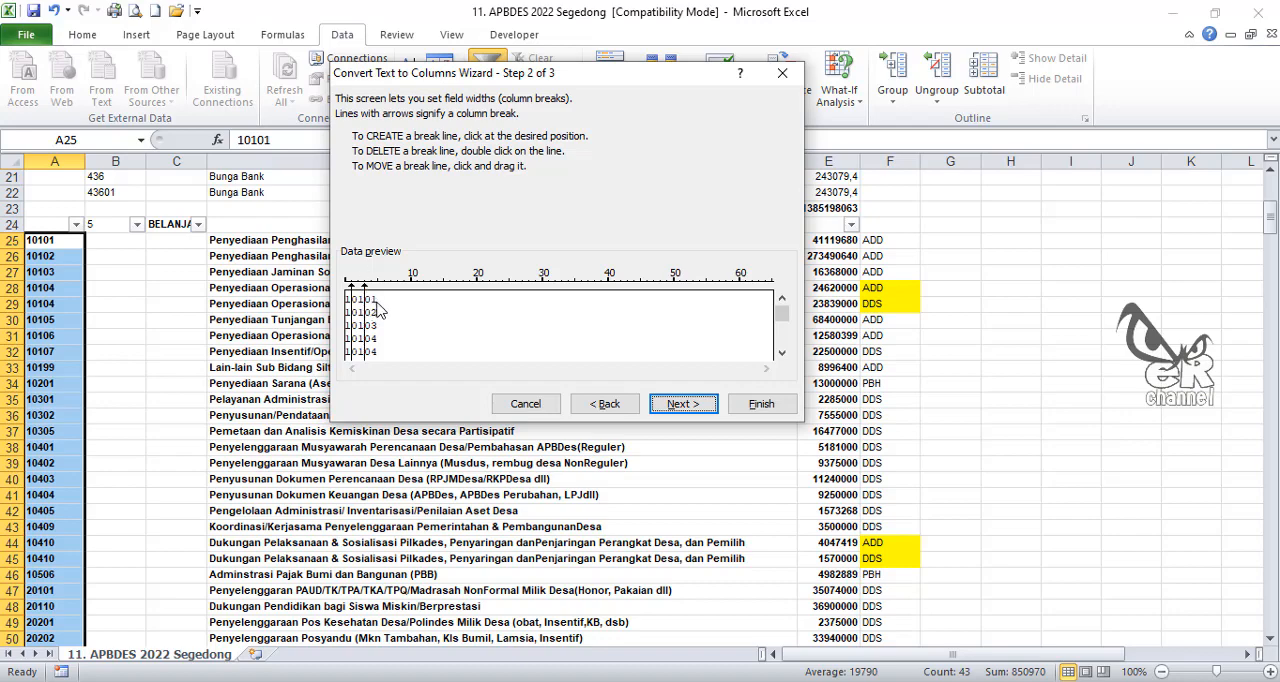
left_click(682, 404)
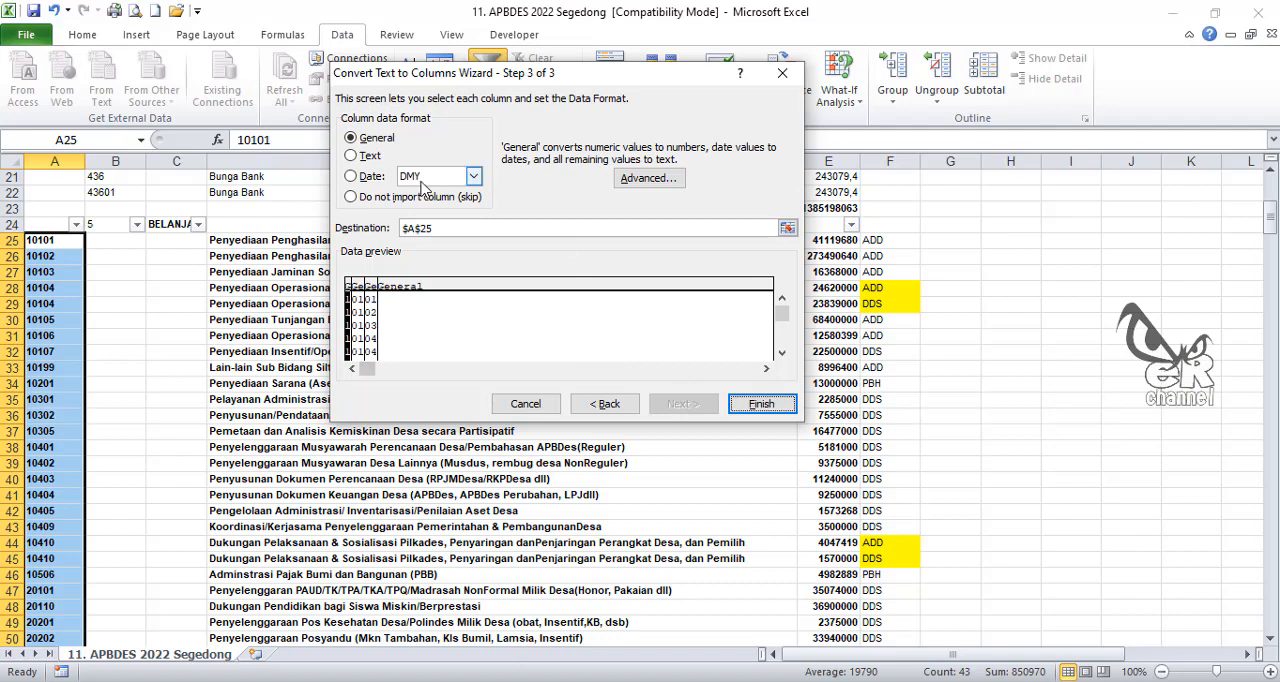
left_click(761, 404)
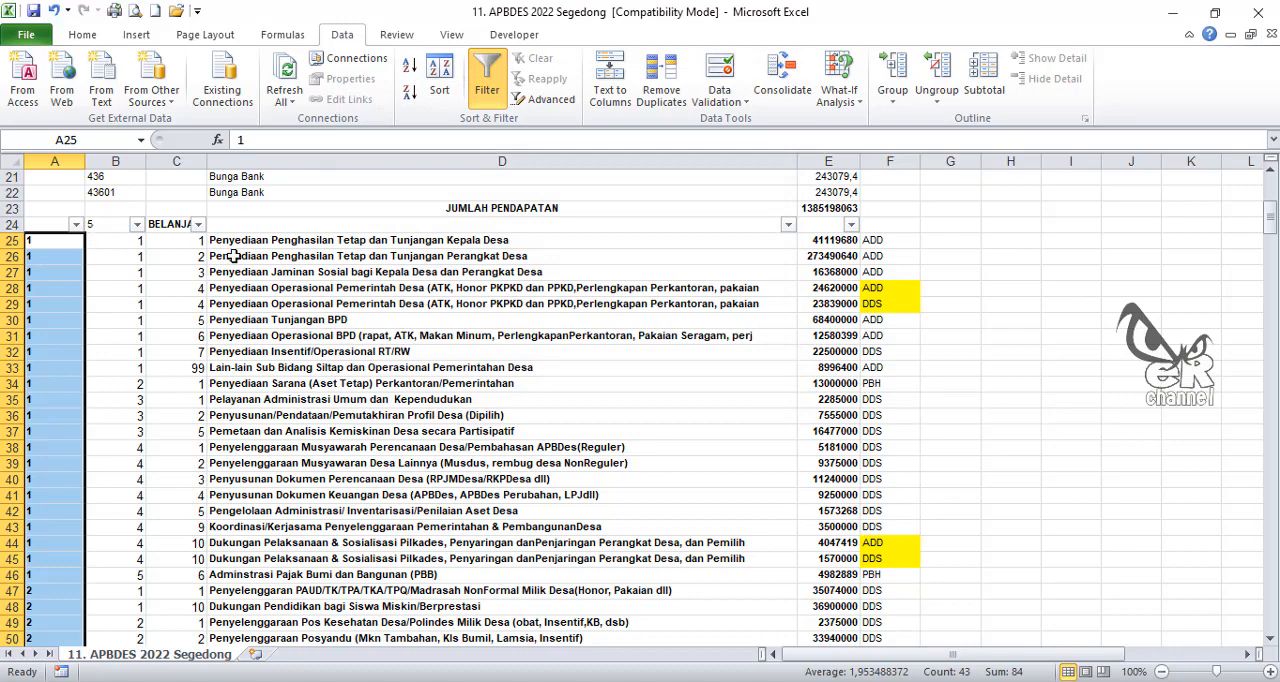
left_click(56, 245)
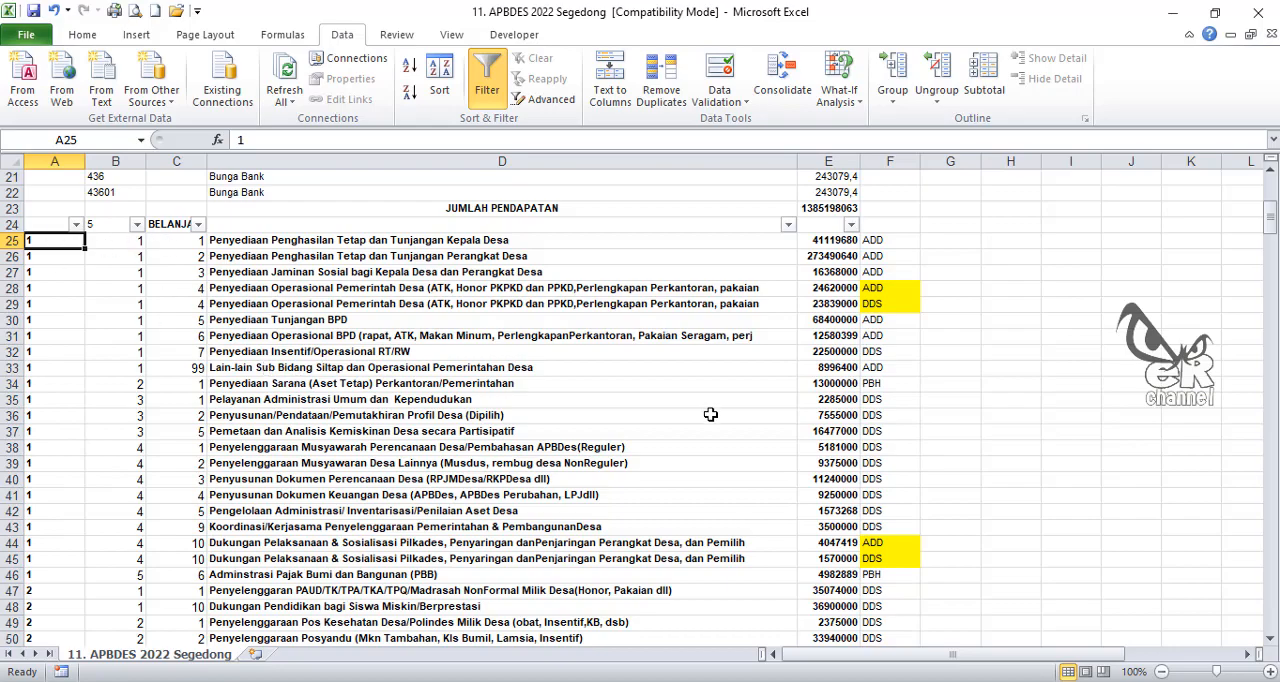
Step: Examine the income rows 13 to 22, comparing the account codes in column B with their descriptions
scroll(710, 414, "down", 10)
scroll(655, 403, "up", 16)
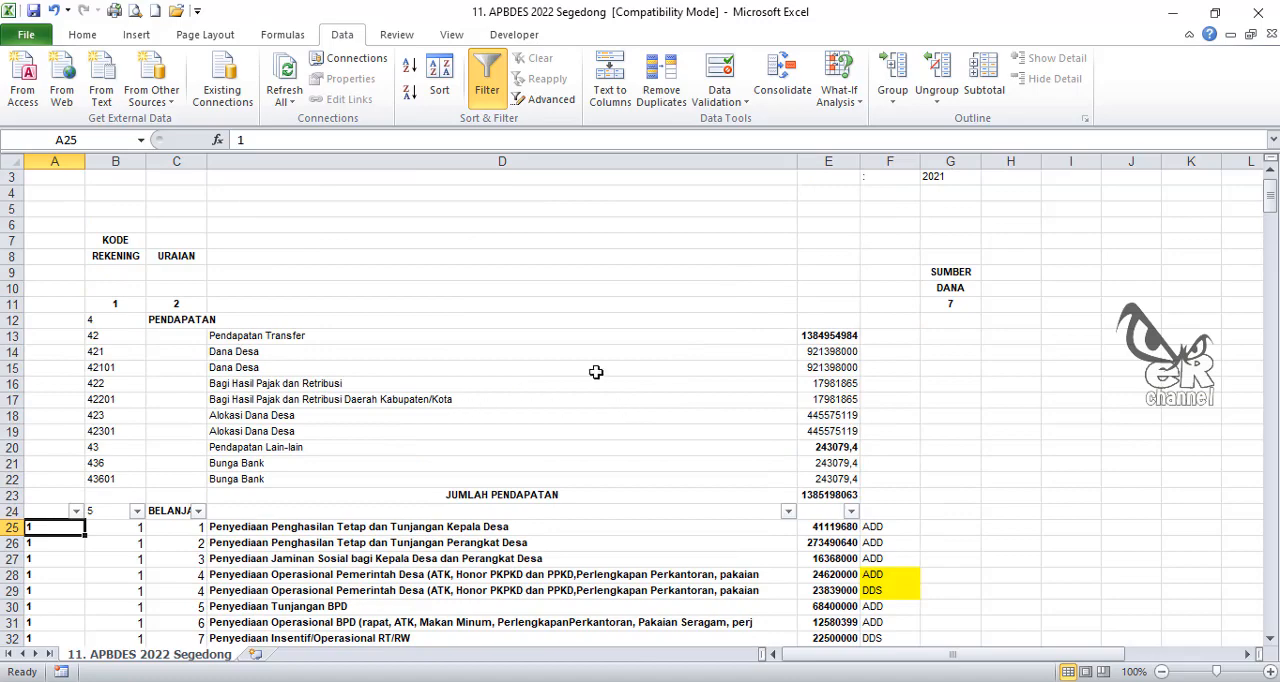
left_click_drag(109, 335, 819, 473)
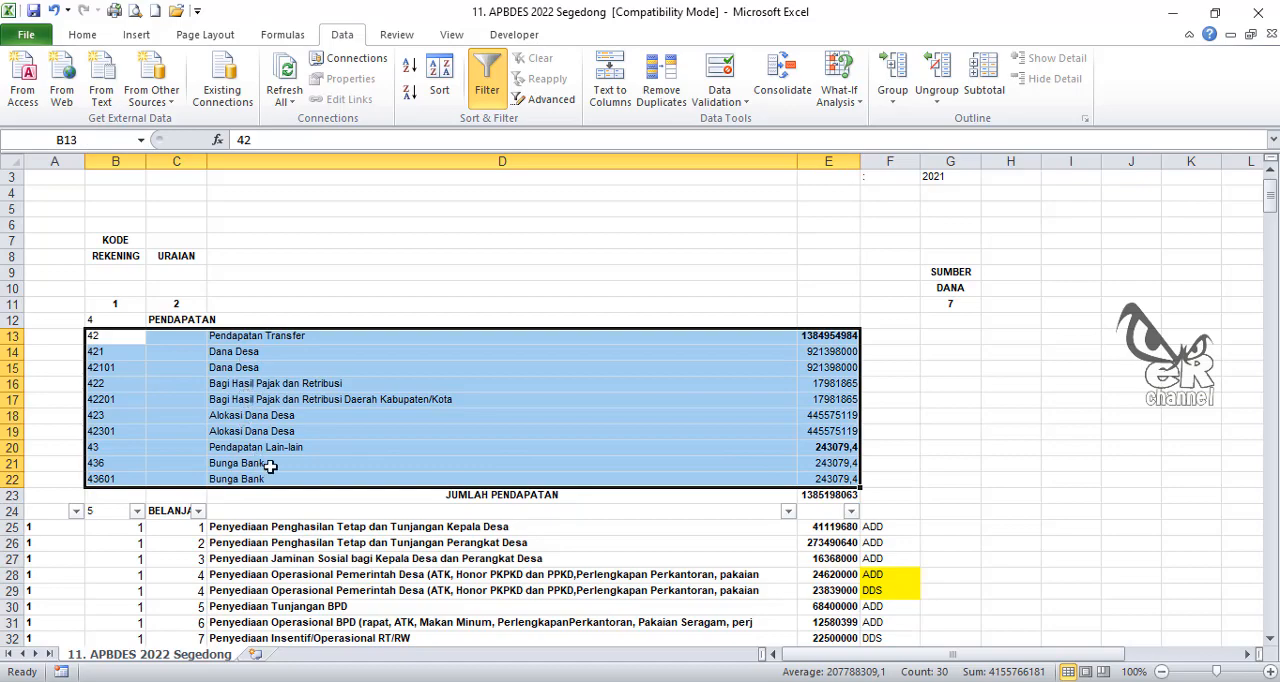
left_click(374, 432)
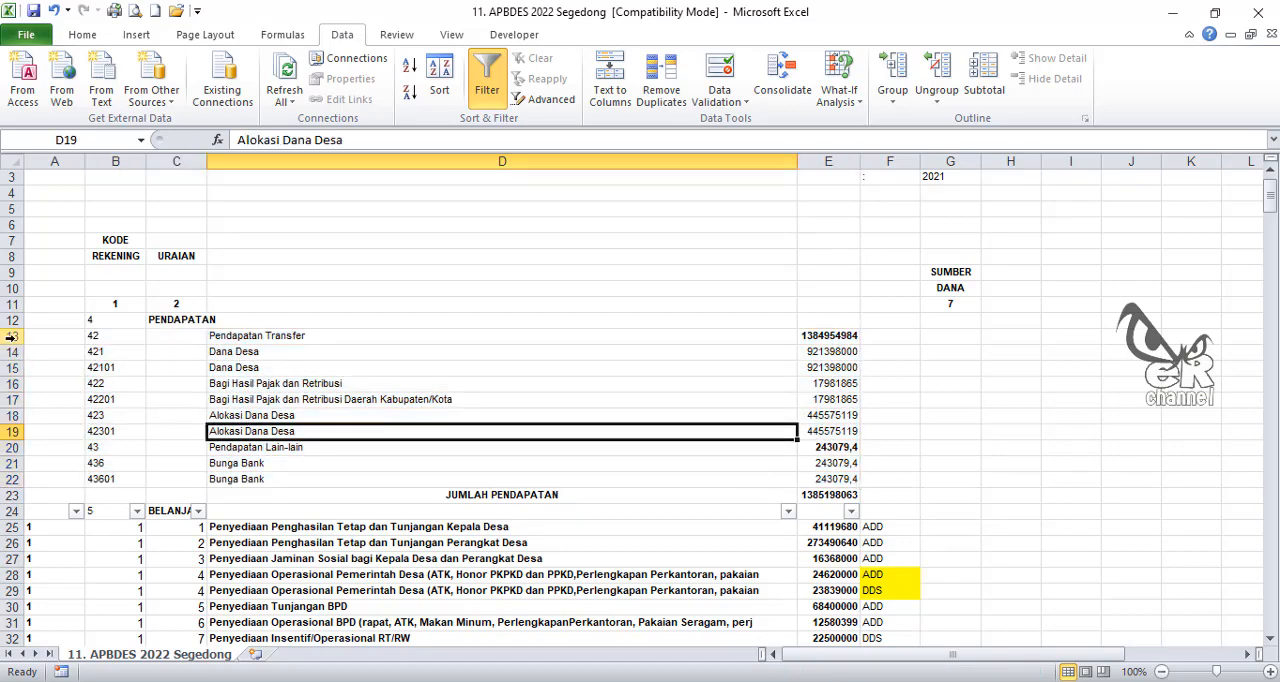
left_click(118, 338)
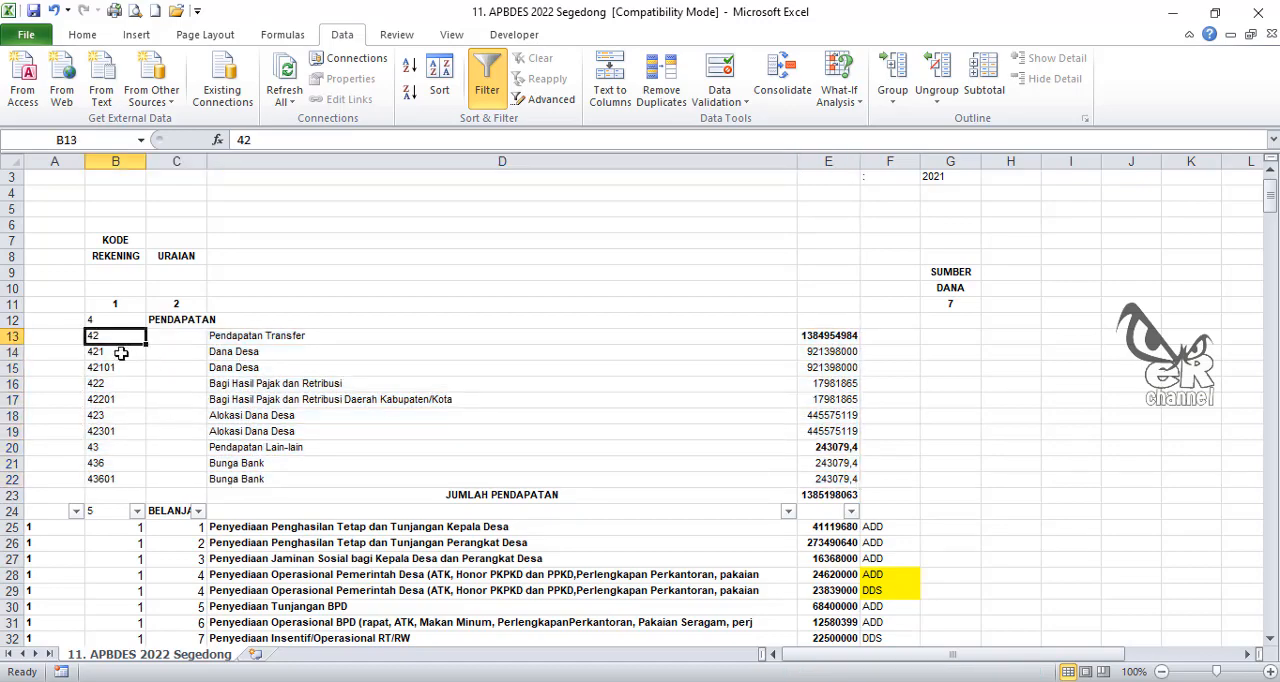
left_click(120, 353)
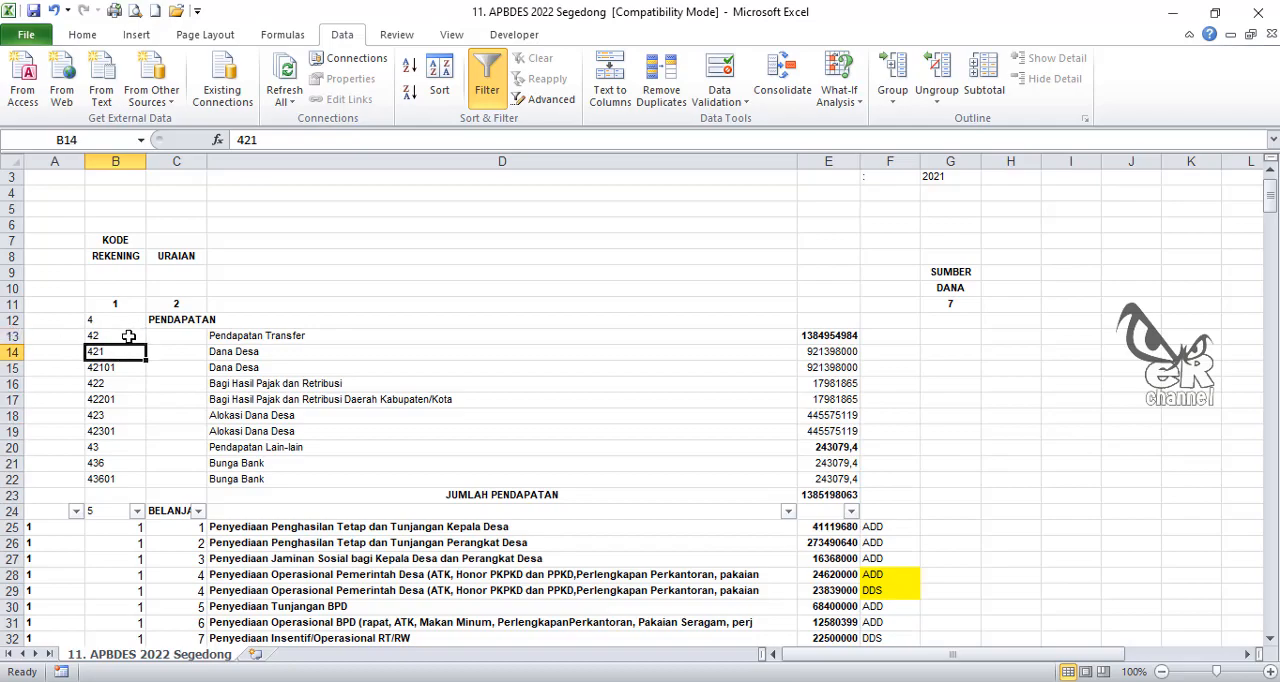
left_click(128, 337)
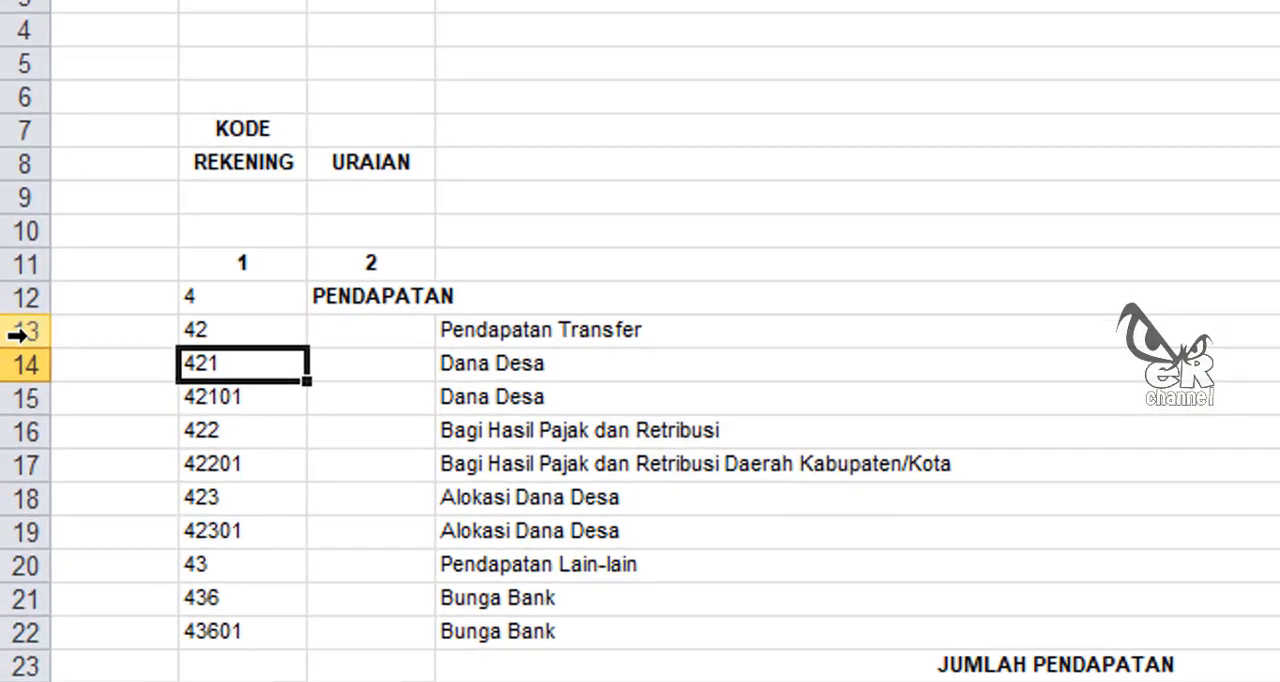
Step: Delete the income summary rows 13, 14, 16, 18, 20 and 21, keeping the detailed five-digit account codes
left_click_drag(10, 337, 12, 353)
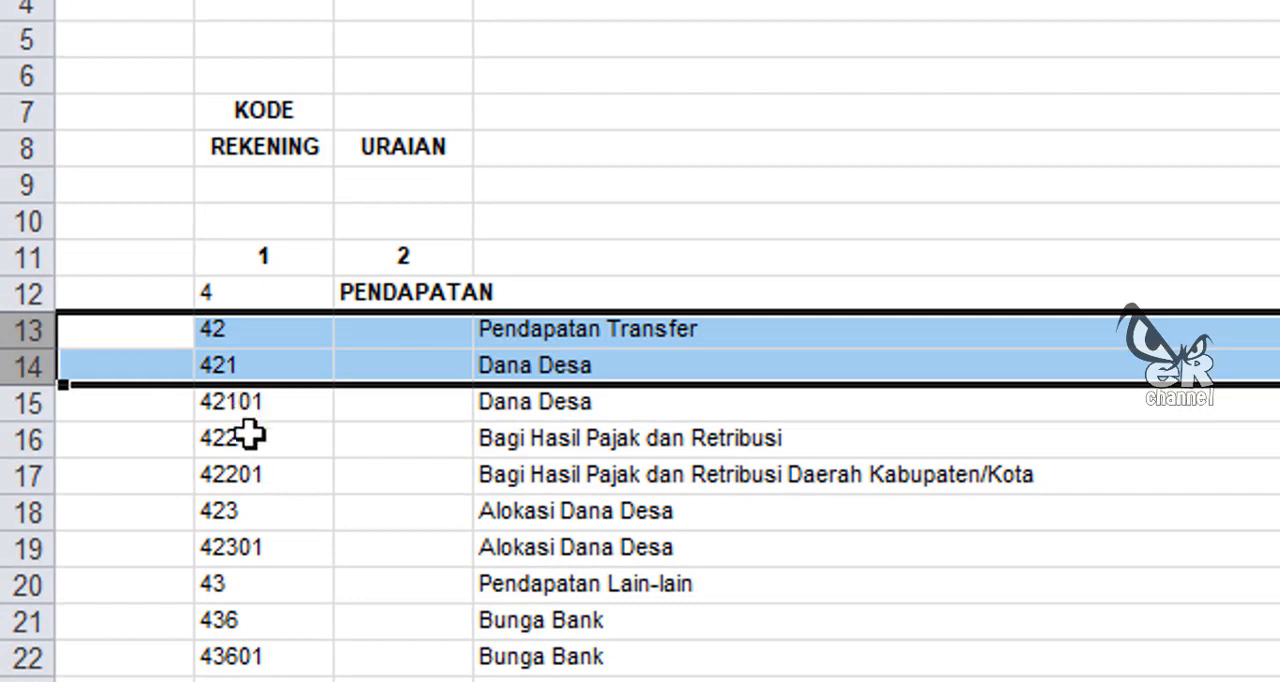
left_click(27, 438, "ctrl")
left_click(28, 512, "ctrl")
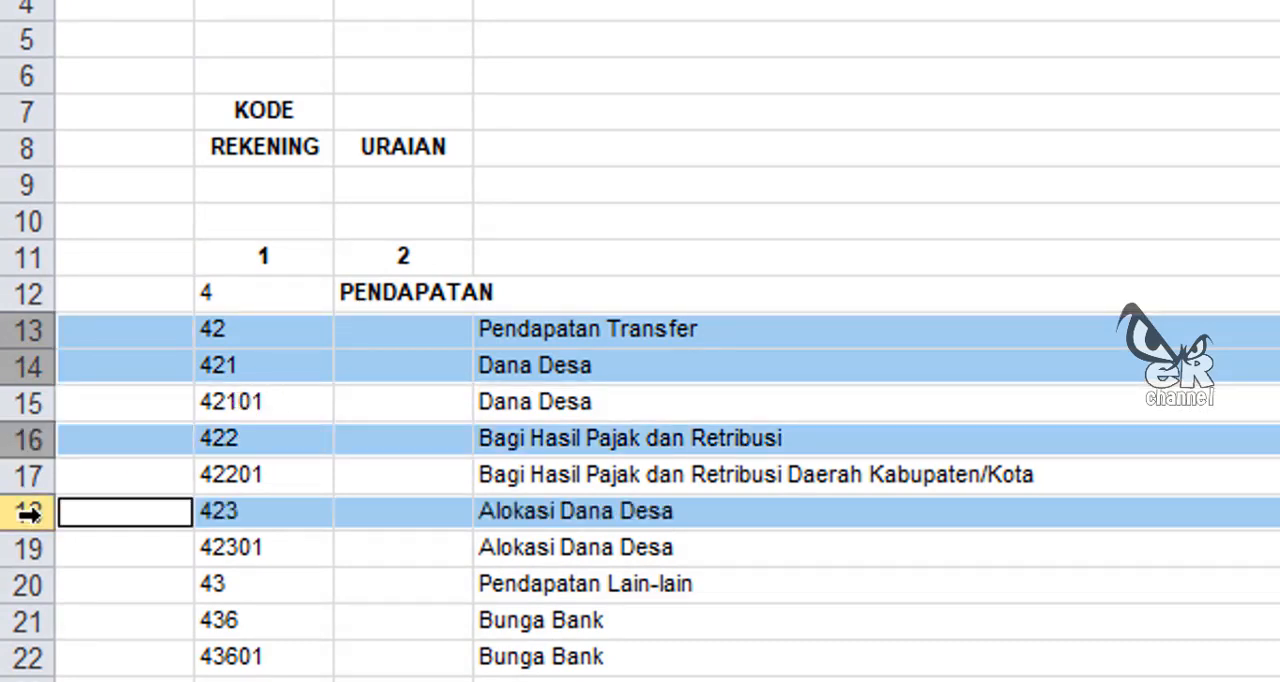
left_click(22, 584, "ctrl")
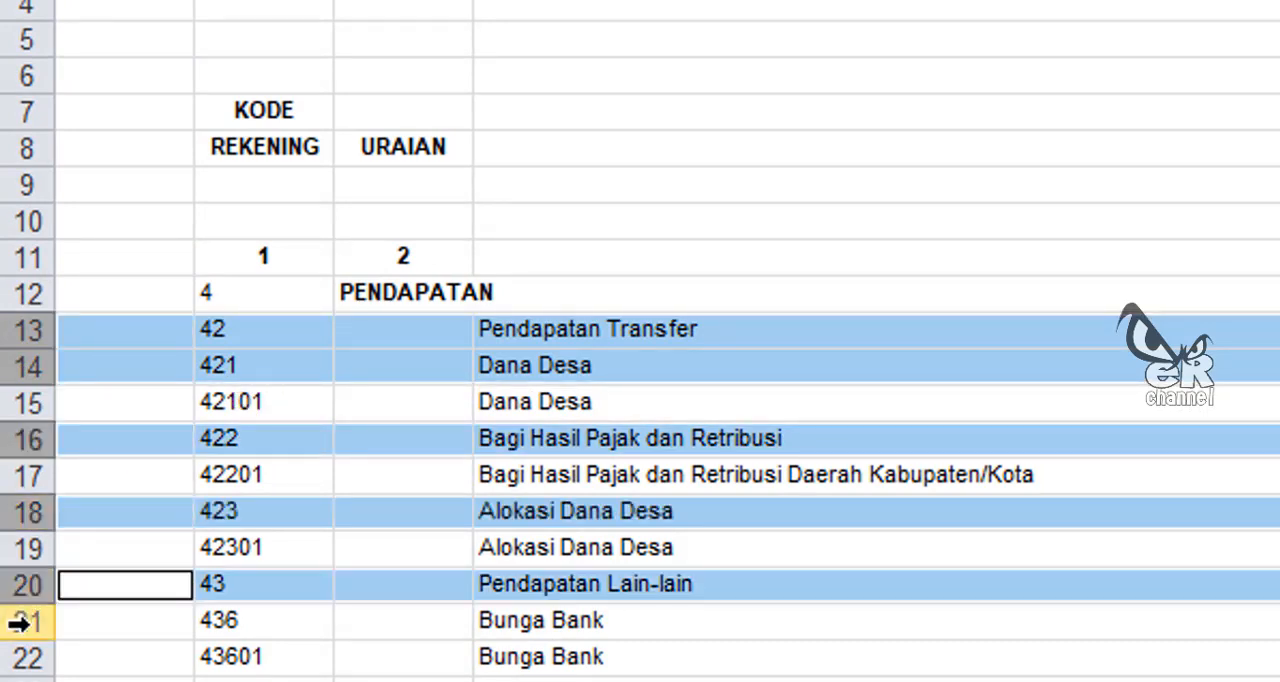
left_click(20, 622, "ctrl")
right_click(40, 612)
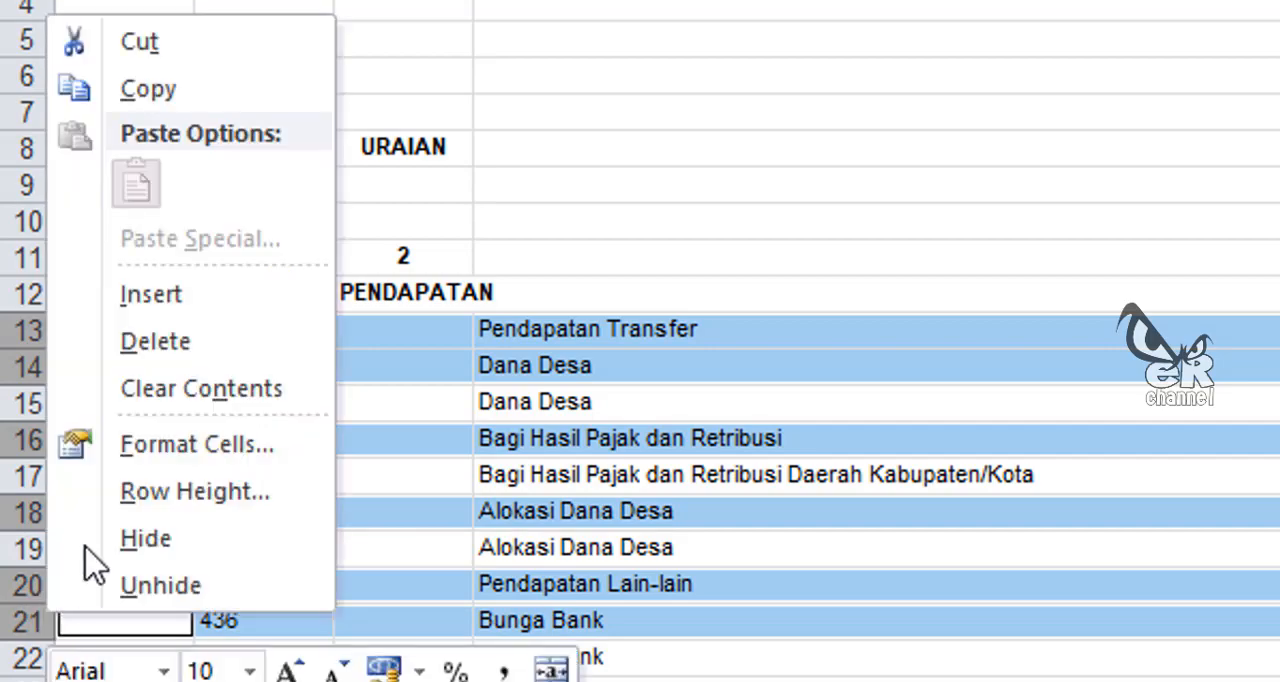
left_click(176, 356)
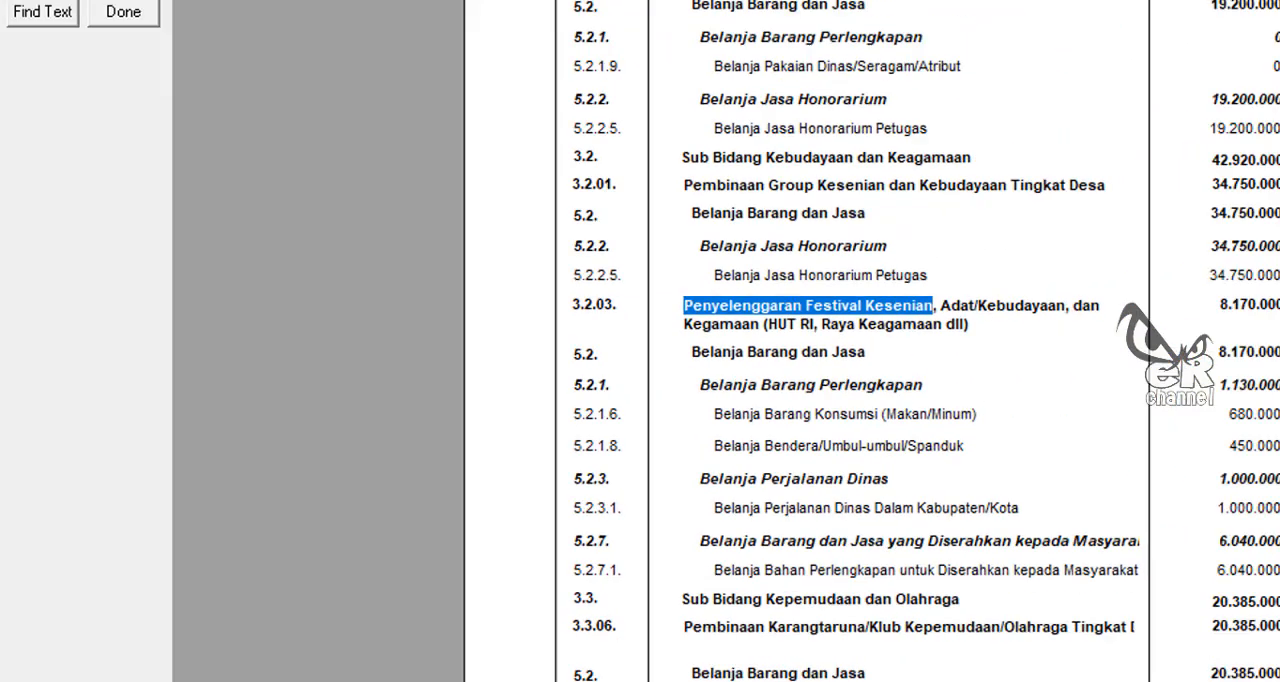
Step: Switch to SisKeuDes and check the income codes in the Lampiran 1c - Penjabaran APBDesa report
scroll(843, 342, "up", 15)
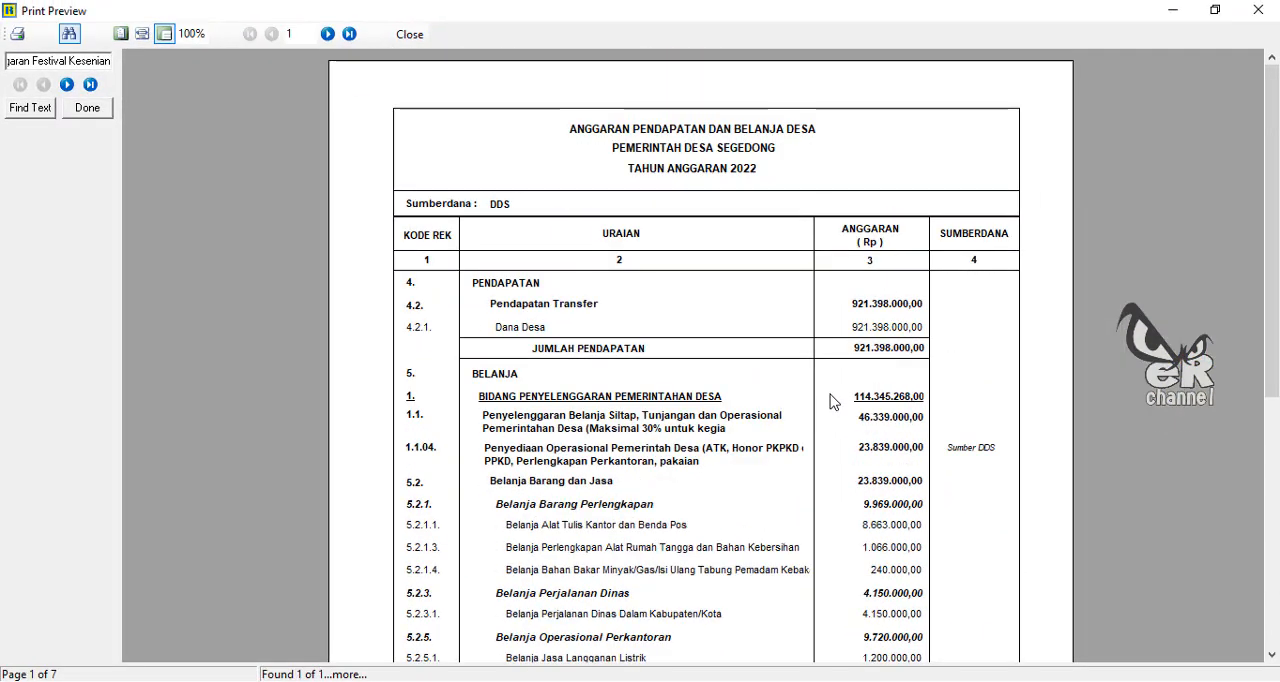
left_click(409, 34)
left_click(421, 246)
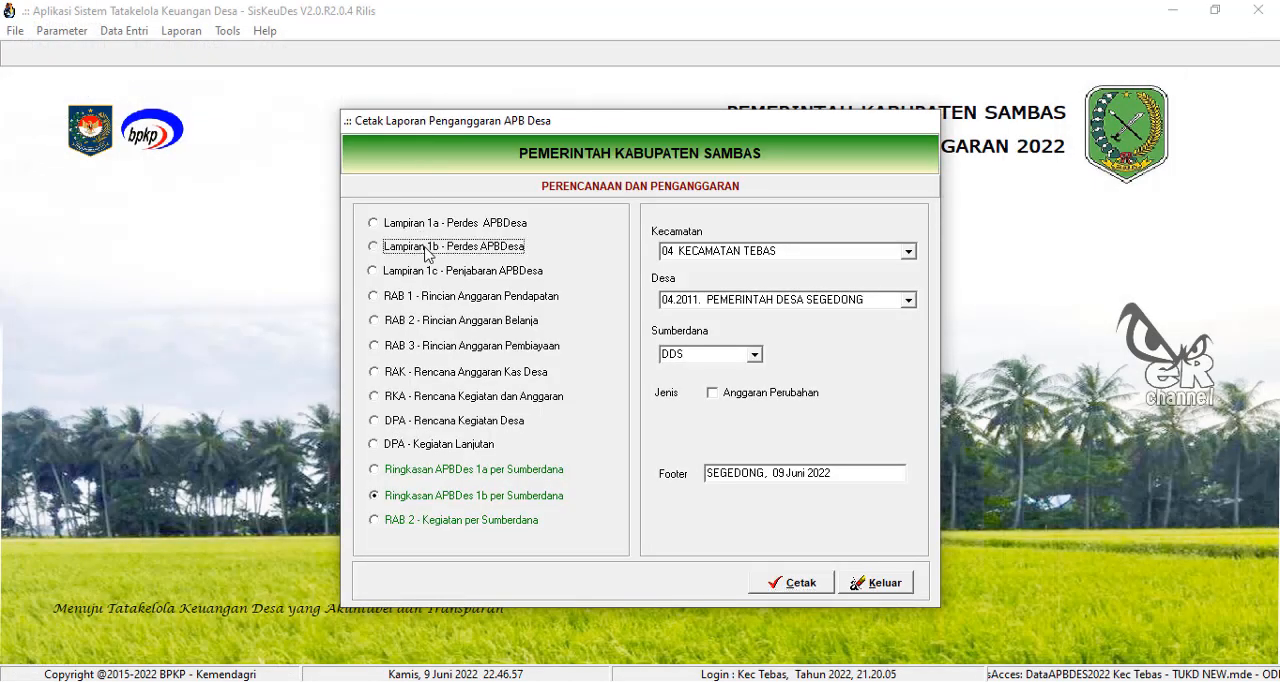
left_click(431, 274)
left_click(772, 585)
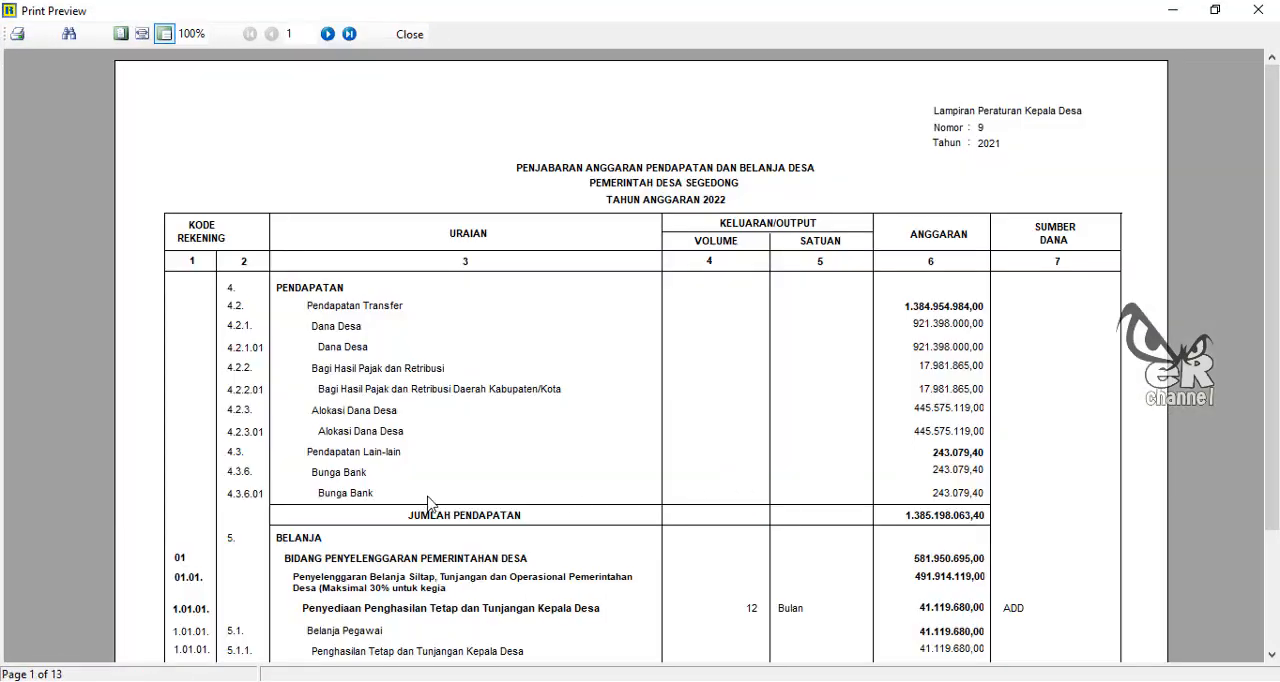
left_click(409, 34)
left_click(1173, 11)
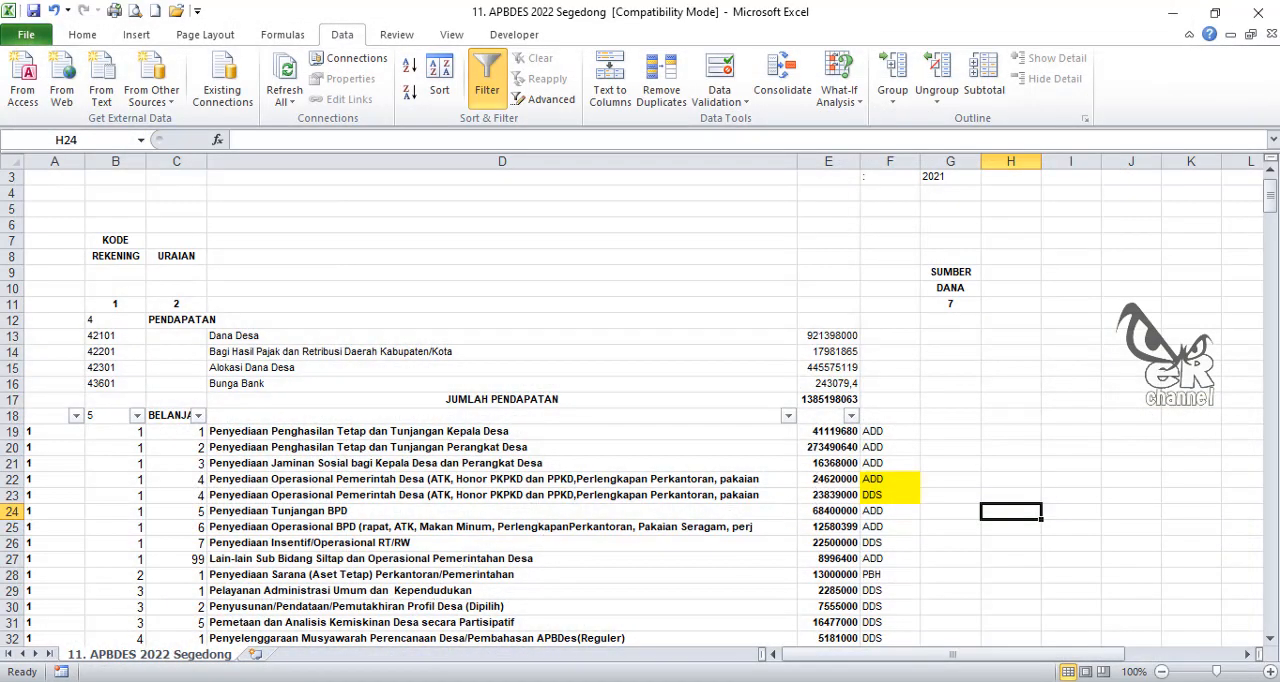
Step: Switch to MONEV-DD in the browser and download the APBDes template from Posting APBDes Awal for Segedong
key("alt+Tab")
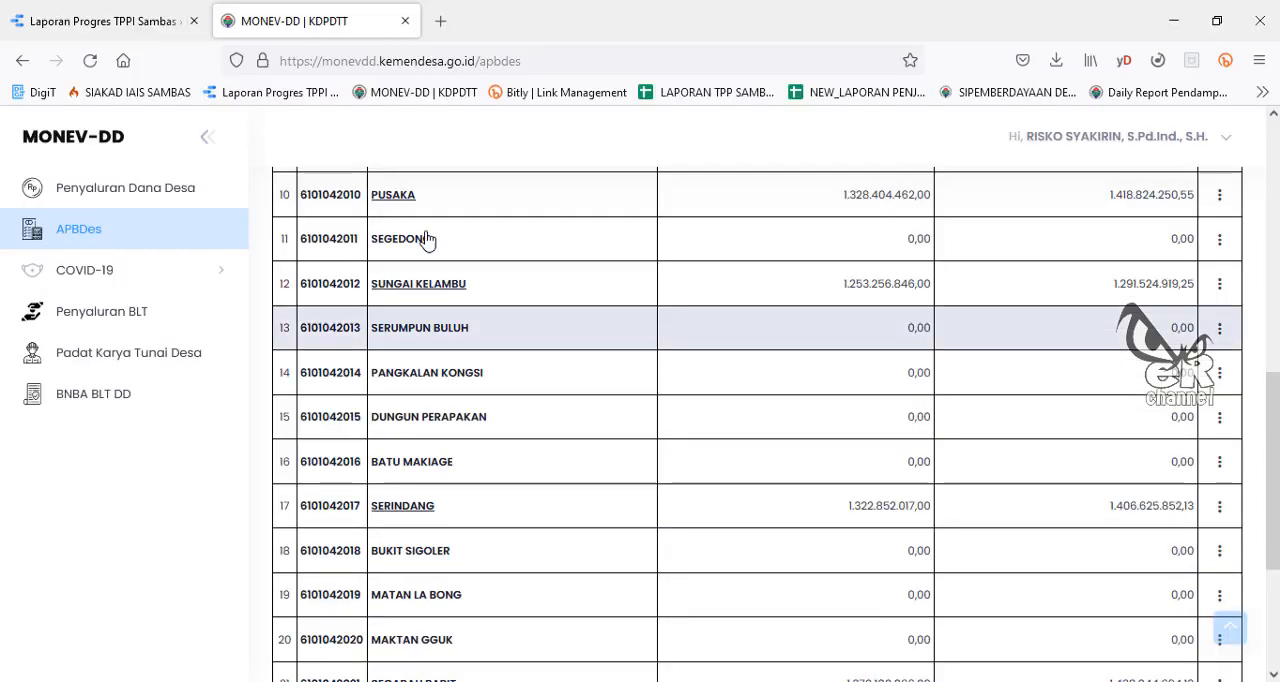
left_click(1219, 240)
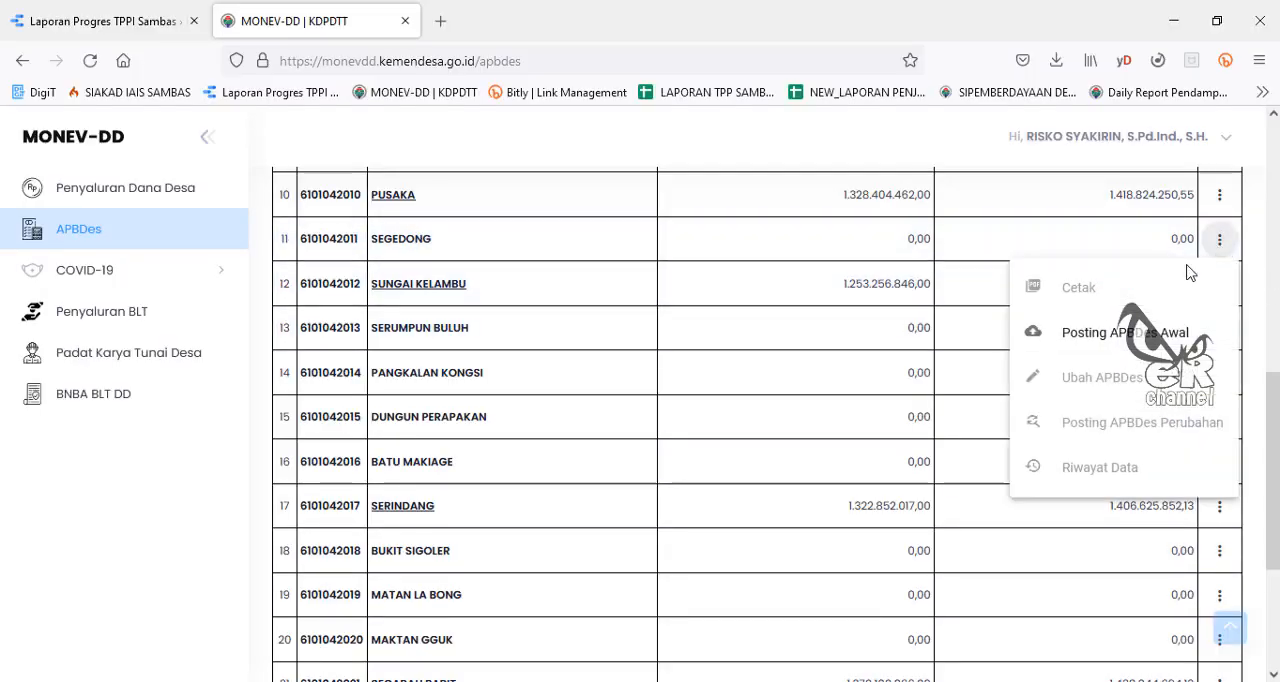
left_click(1100, 332)
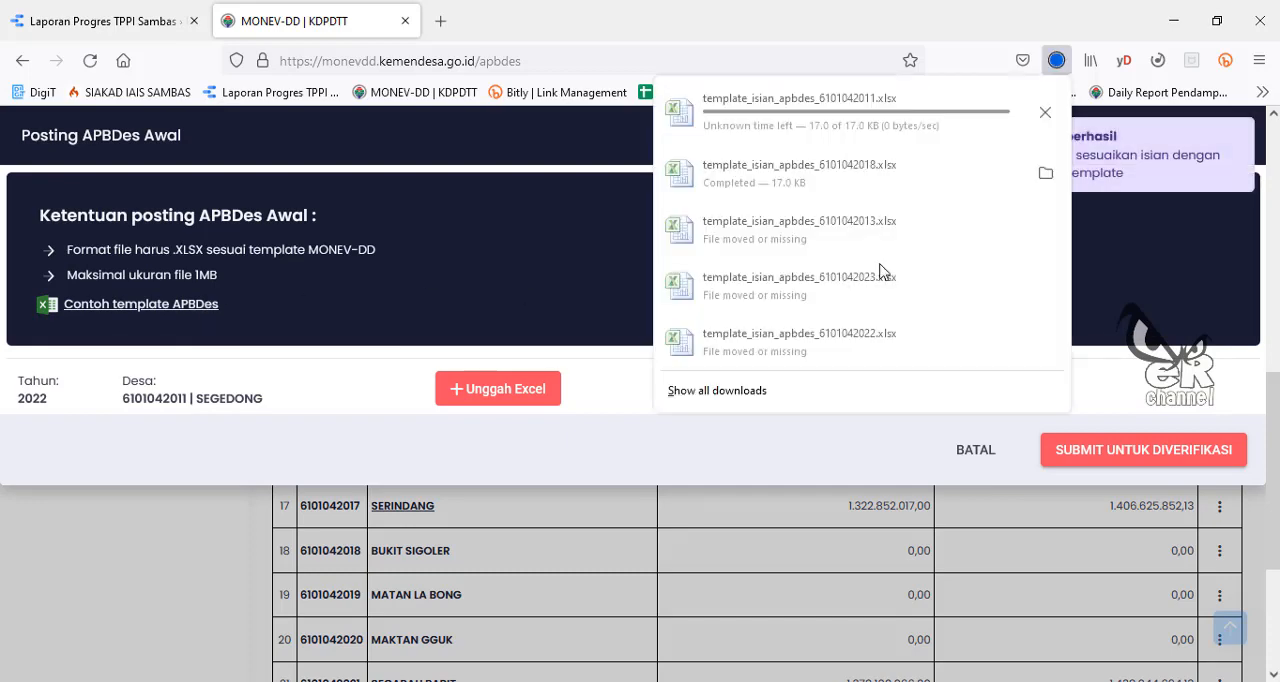
Step: Open the downloaded template_isian_apbdes_6101042011.xlsx in Excel and enable editing
left_click(856, 119)
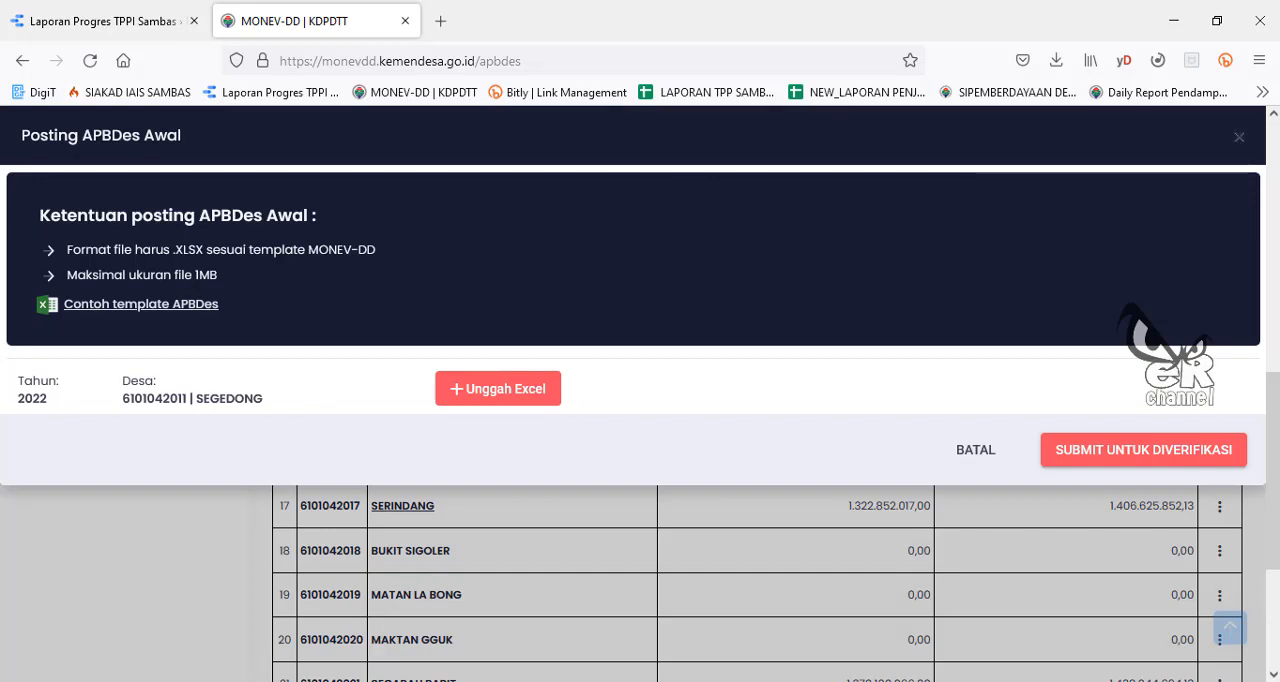
left_click(454, 660)
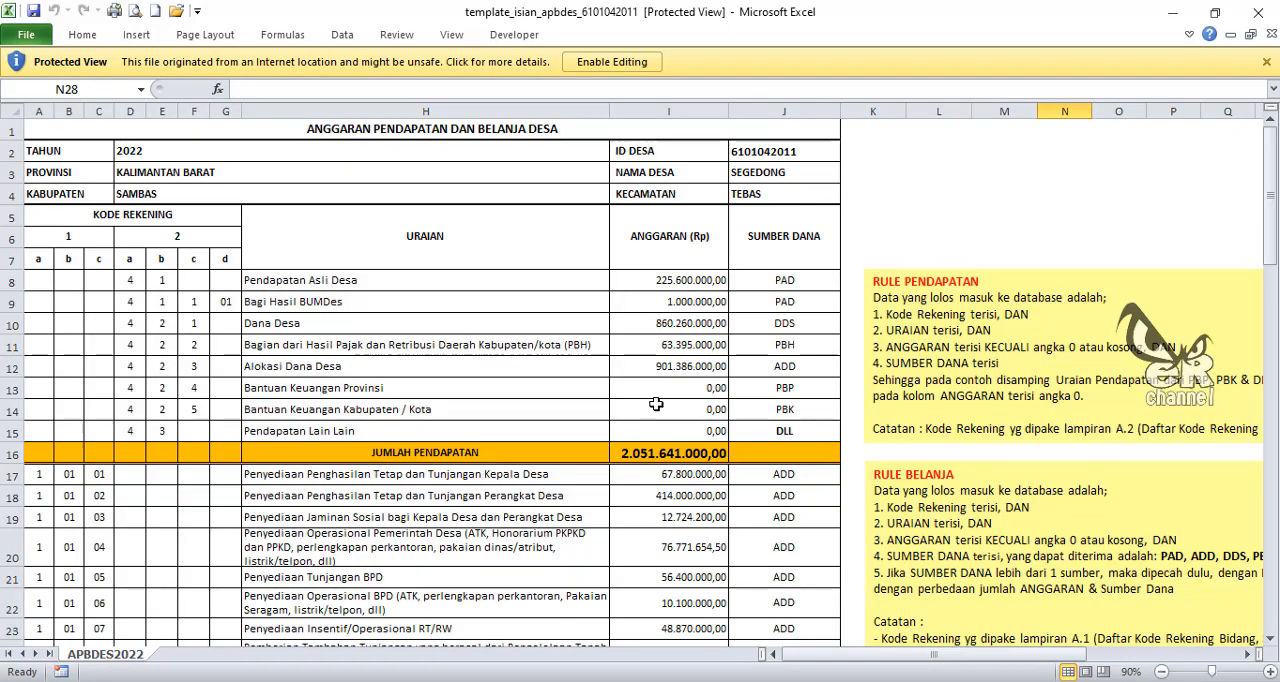
left_click(642, 67)
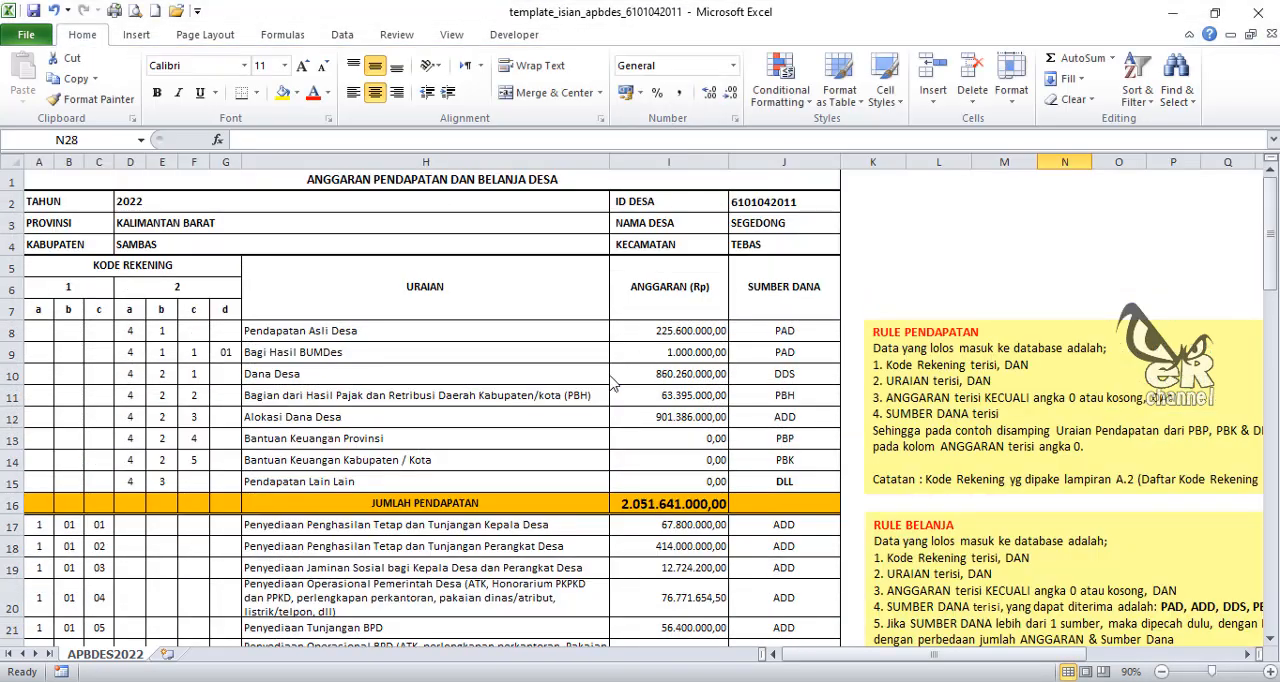
Step: Clear the template's sample income amounts in I8:I12 and its sample spending entries in A17:J60
left_click_drag(703, 330, 704, 415)
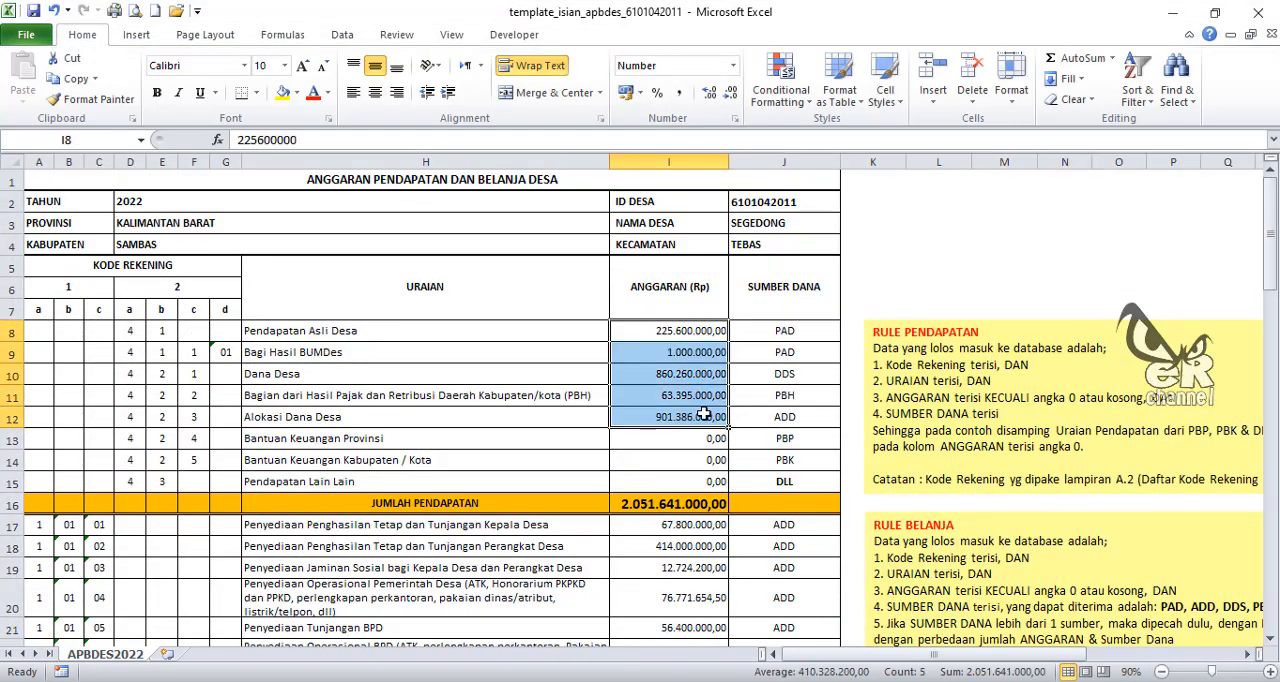
key("Delete")
left_click_drag(40, 524, 790, 560)
left_click_drag(830, 628, 762, 607)
scroll(762, 607, "up", 12)
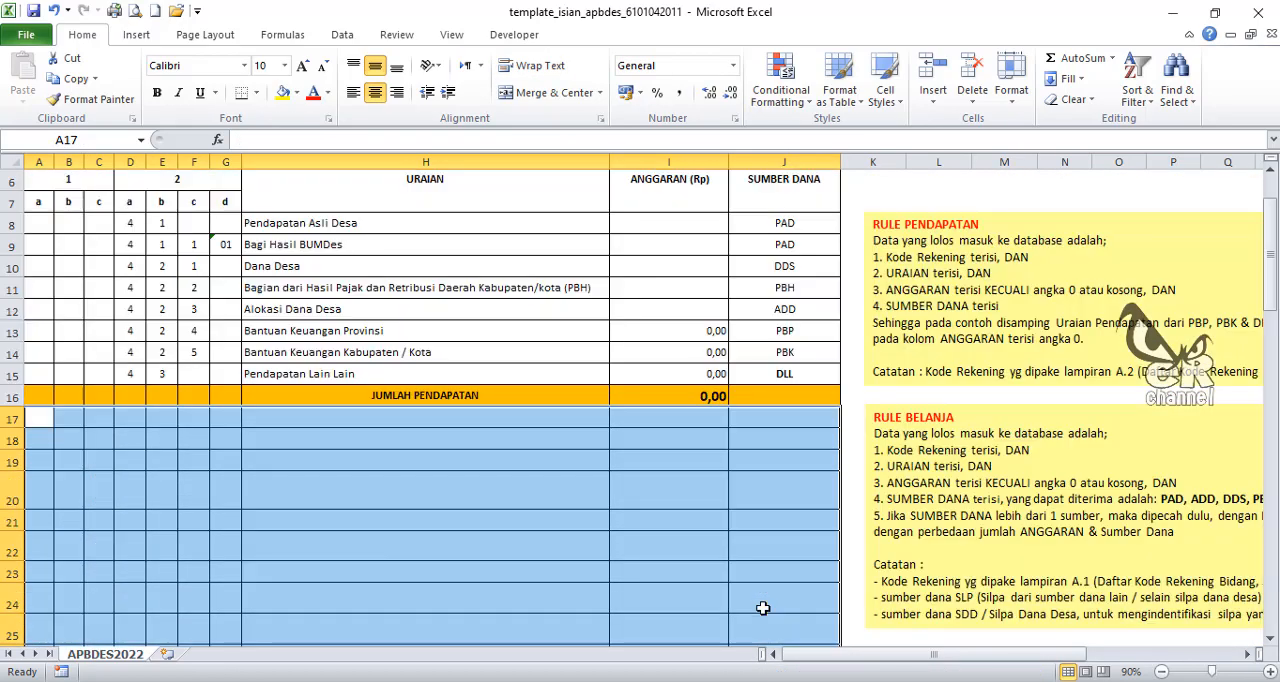
scroll(434, 308, "down", 3)
scroll(483, 304, "up", 5)
scroll(444, 375, "down", 4)
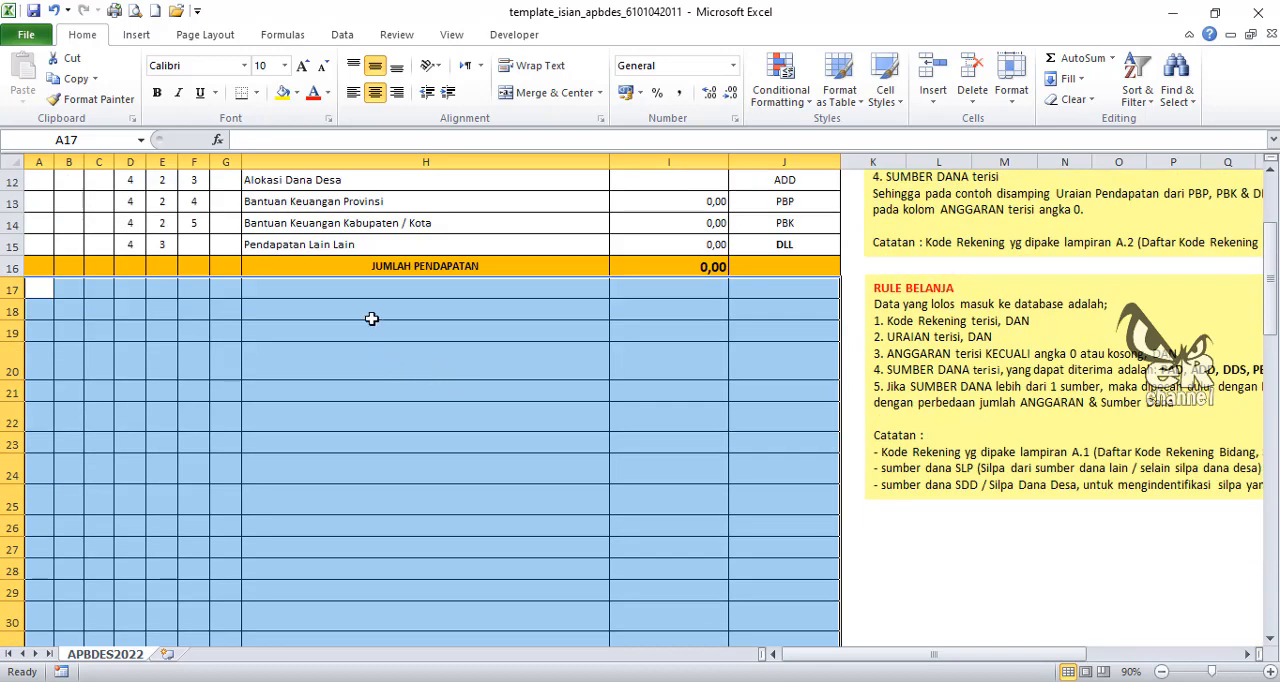
scroll(458, 408, "down", 4)
scroll(458, 408, "down", 9)
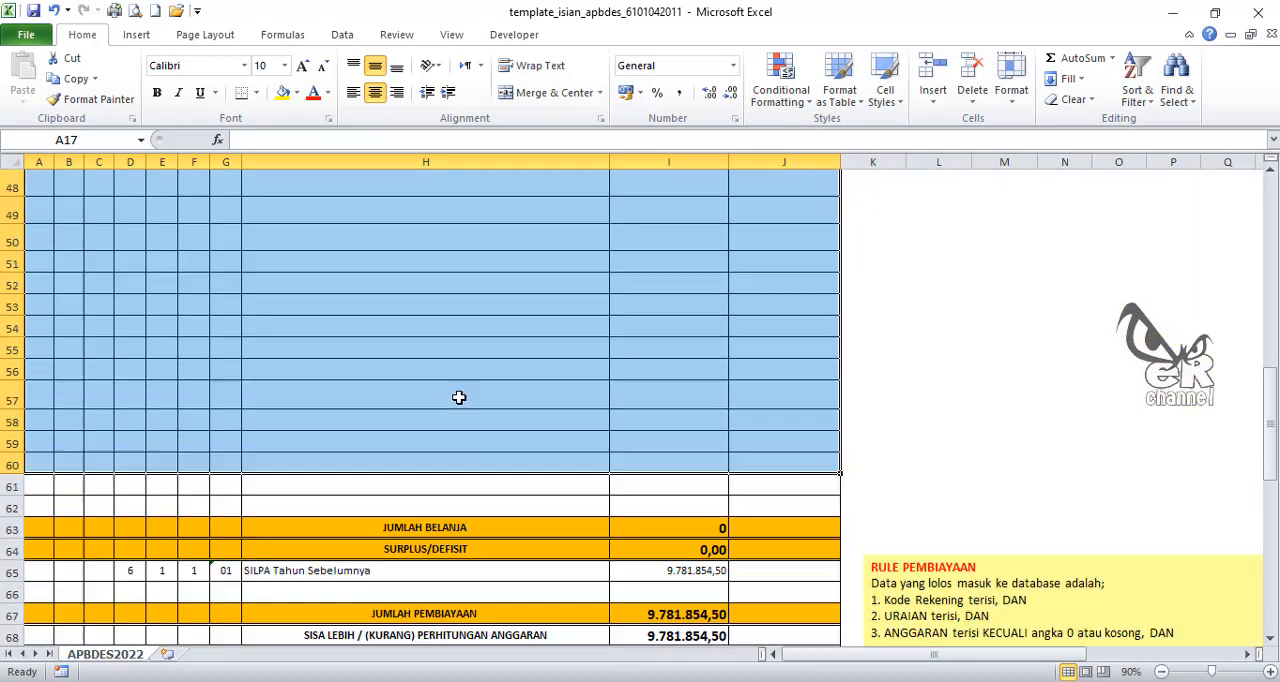
scroll(457, 399, "up", 5)
scroll(457, 399, "up", 10)
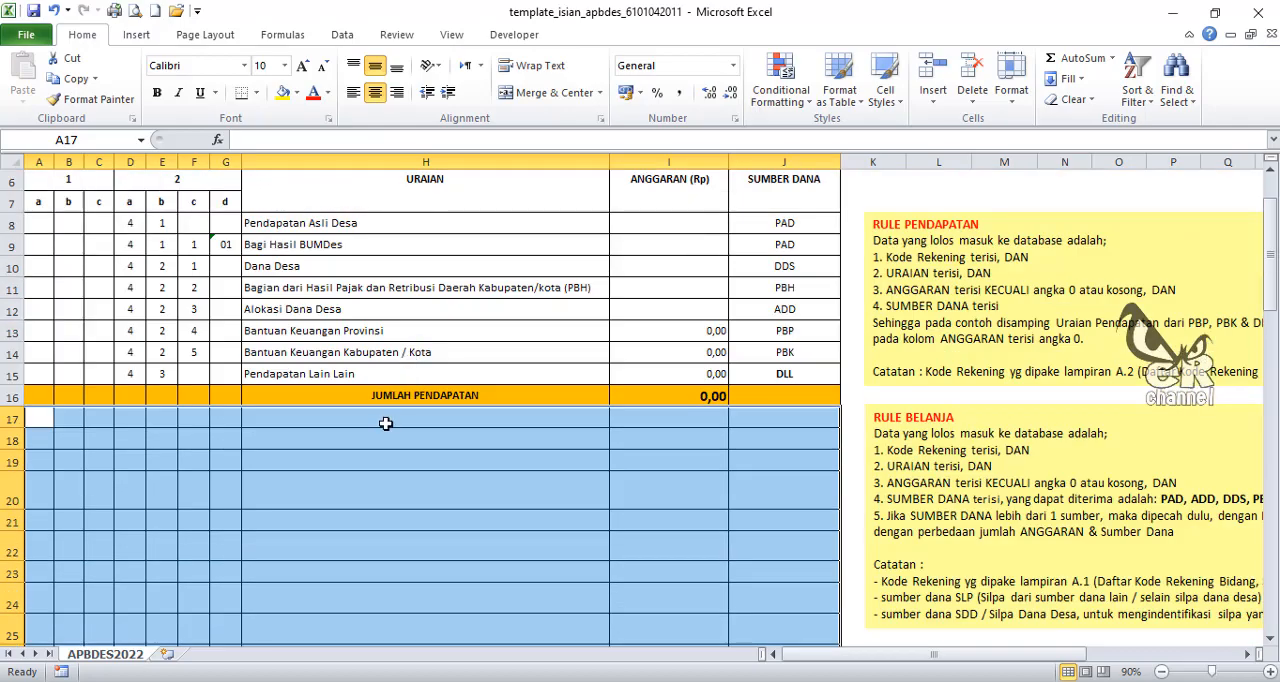
Step: Copy the activity descriptions, amounts and fund sources in D19:F61 from the 11. APBDES 2022 Segedong workbook
left_click_drag(385, 418, 368, 342)
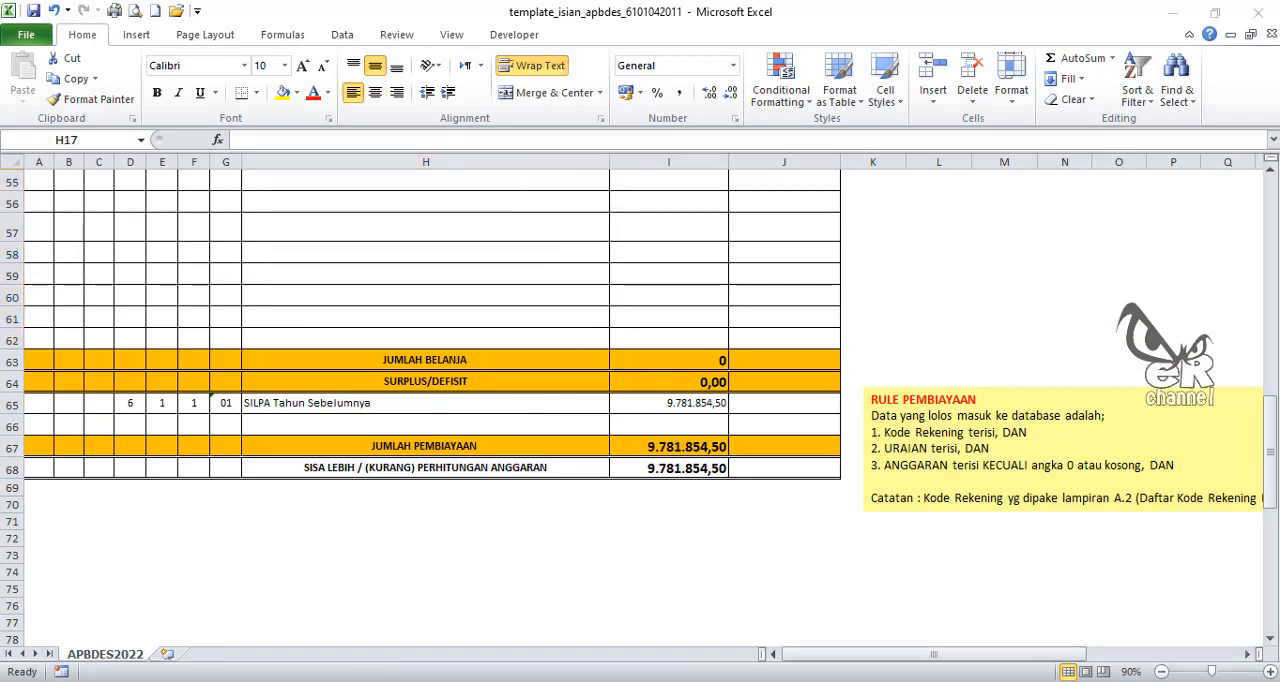
left_click(281, 630)
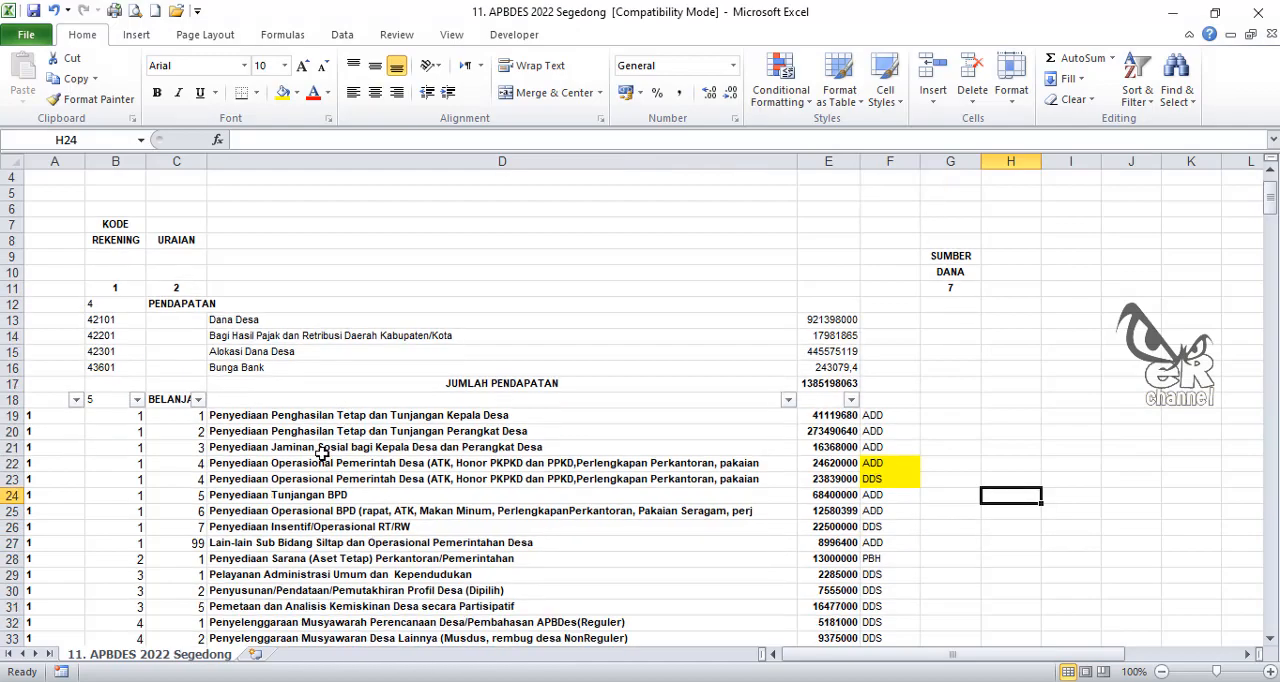
scroll(341, 447, "down", 5)
scroll(315, 432, "up", 2)
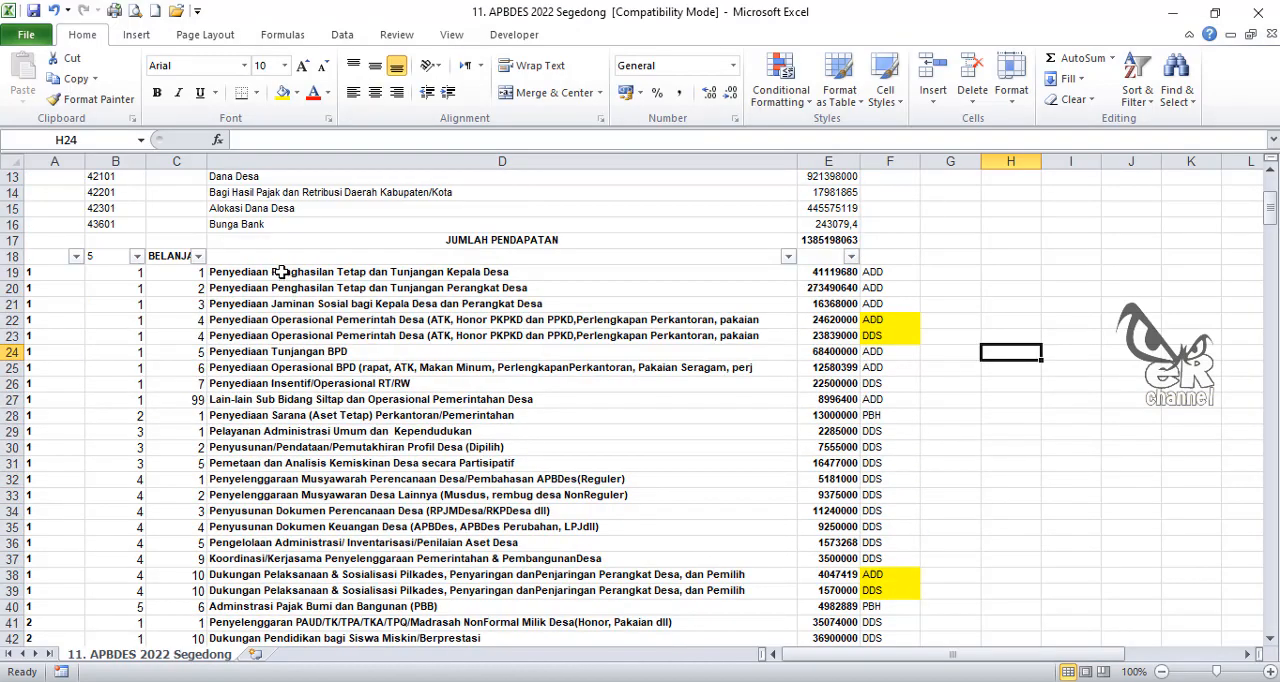
left_click_drag(282, 272, 327, 533)
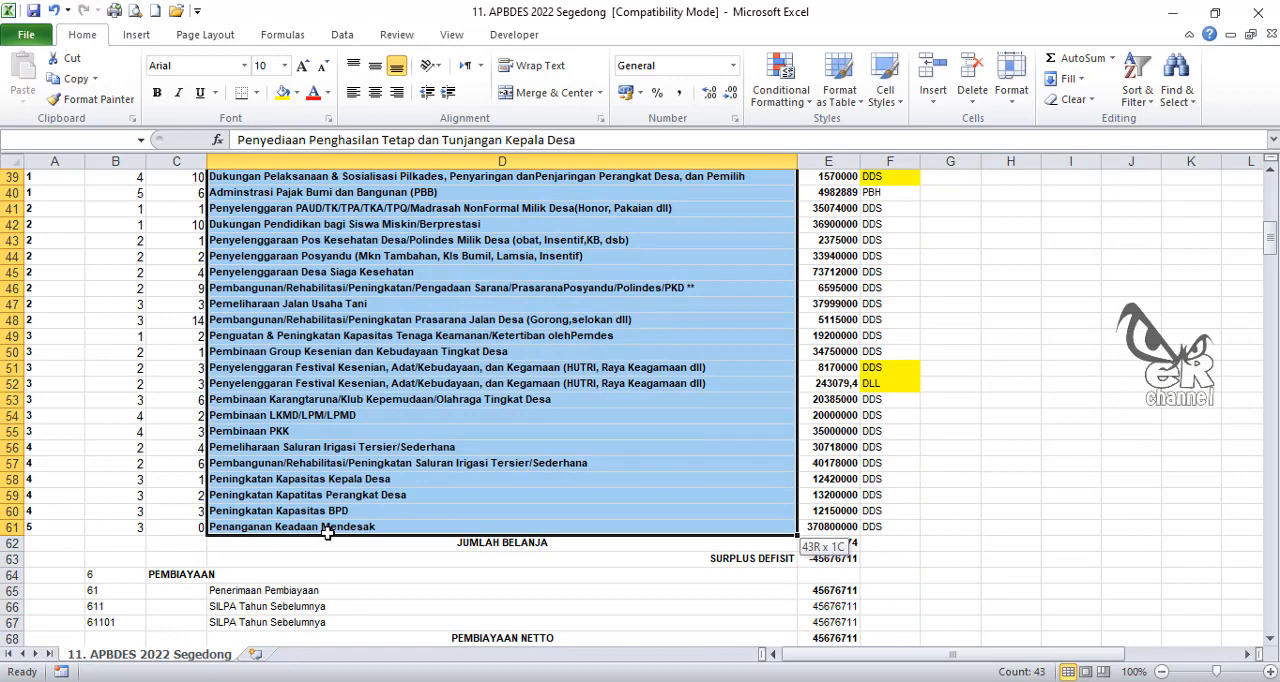
left_click_drag(327, 533, 327, 535)
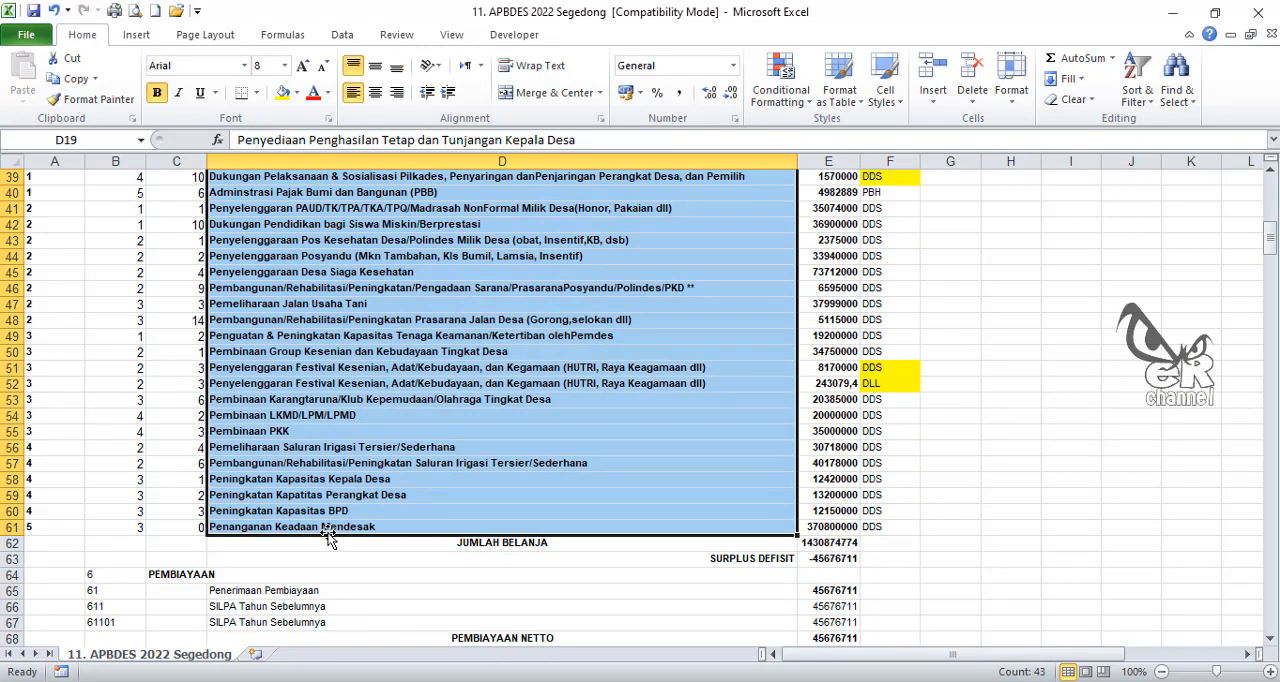
key("shift+Right")
key("shift+Right")
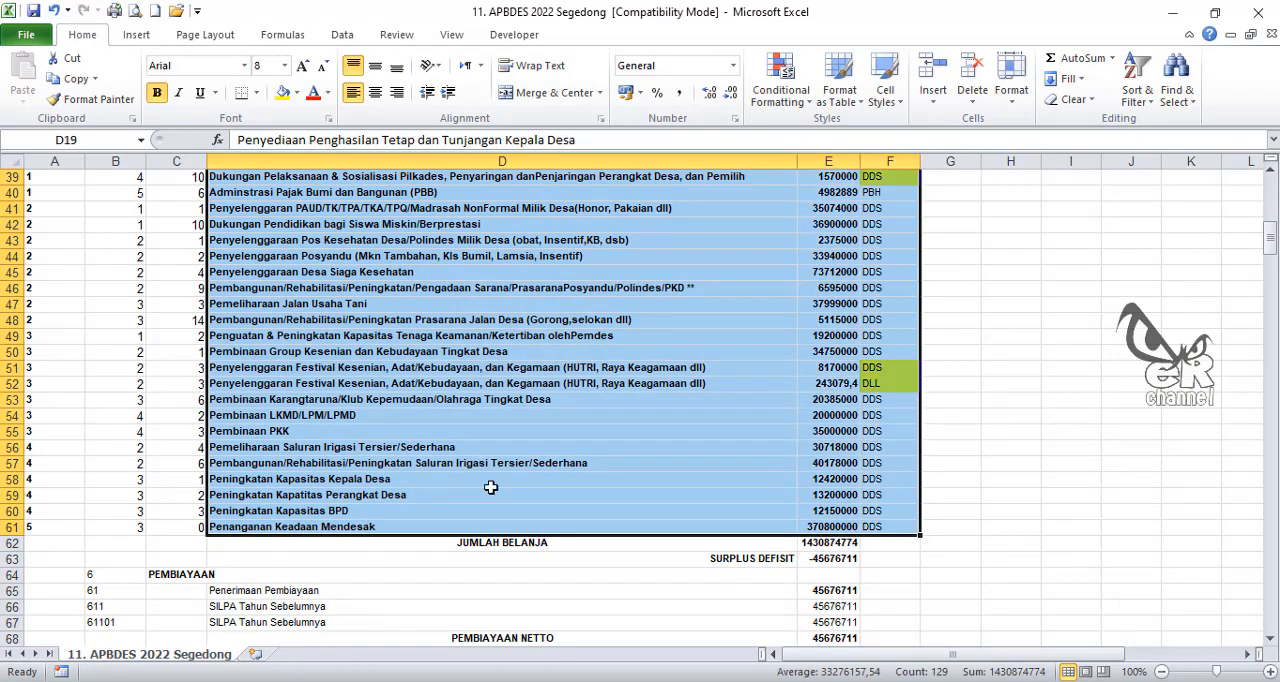
scroll(491, 487, "up", 11)
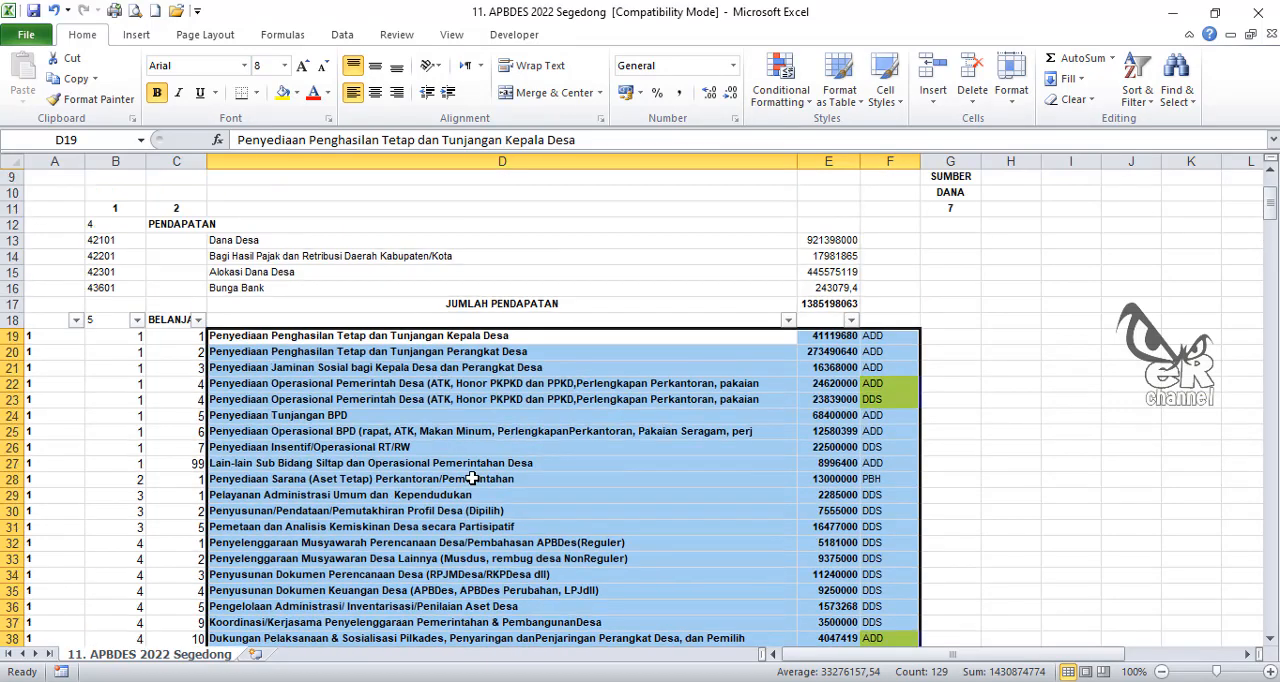
key("ctrl+c")
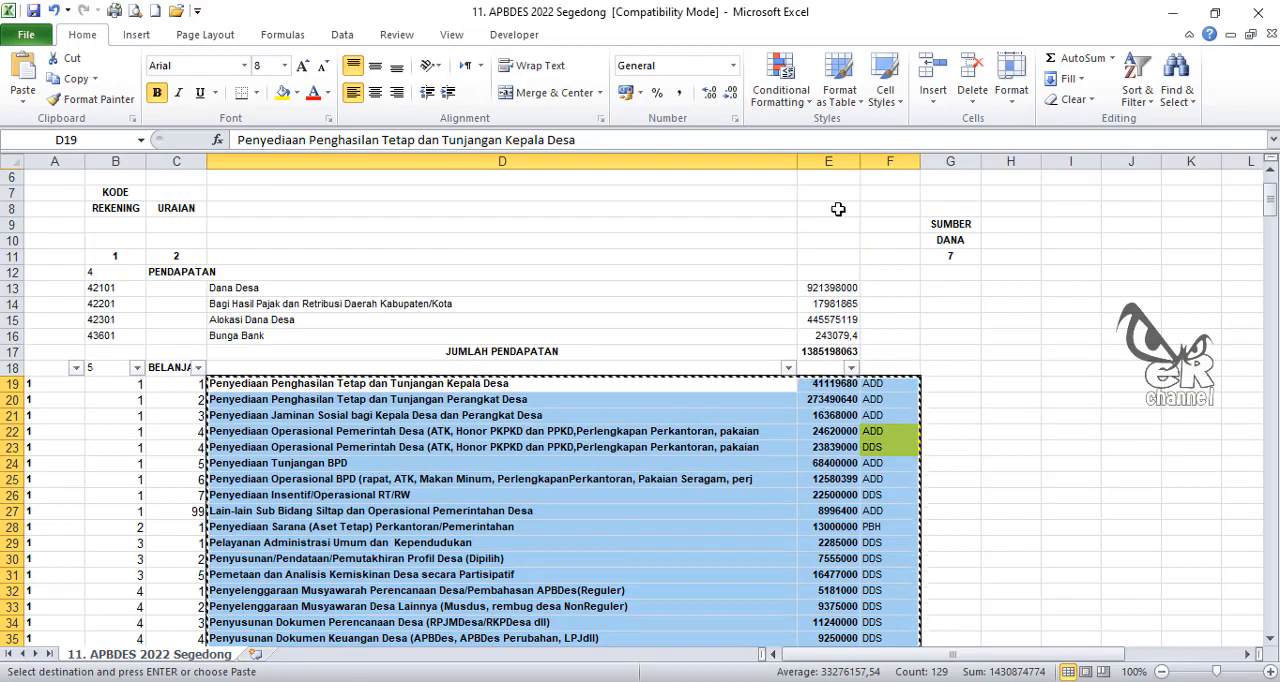
mouse_move(420, 678)
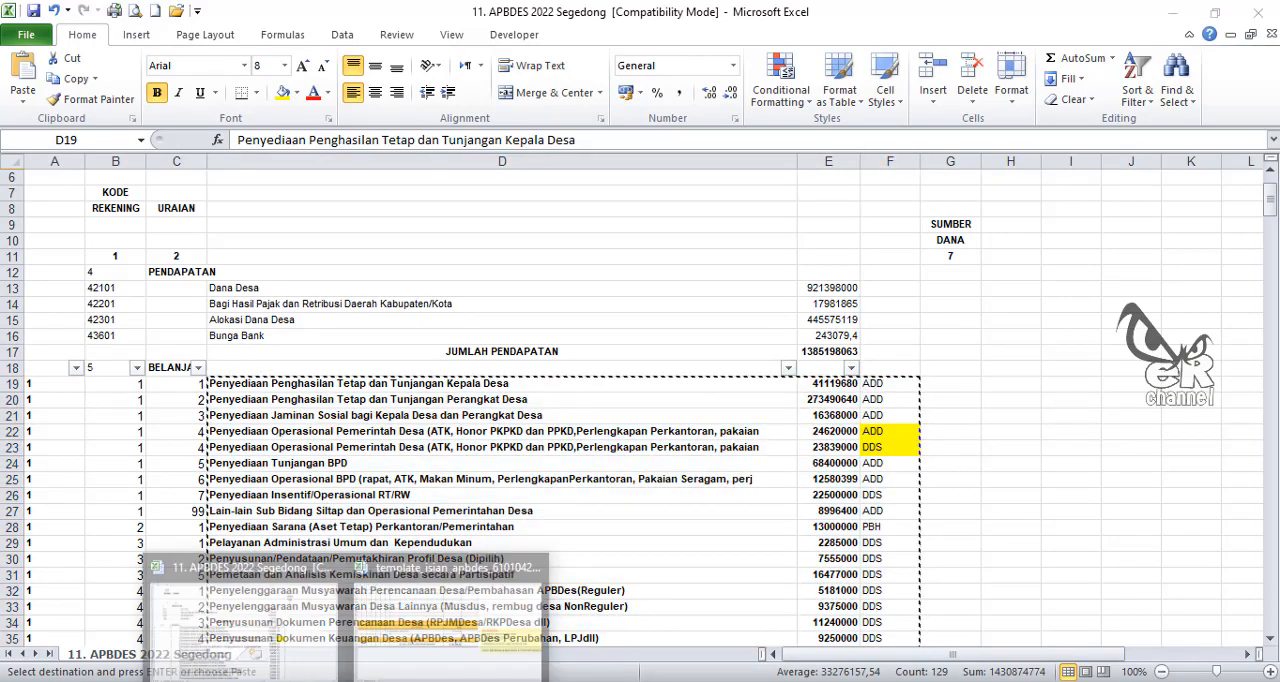
left_click(424, 652)
scroll(349, 437, "up", 18)
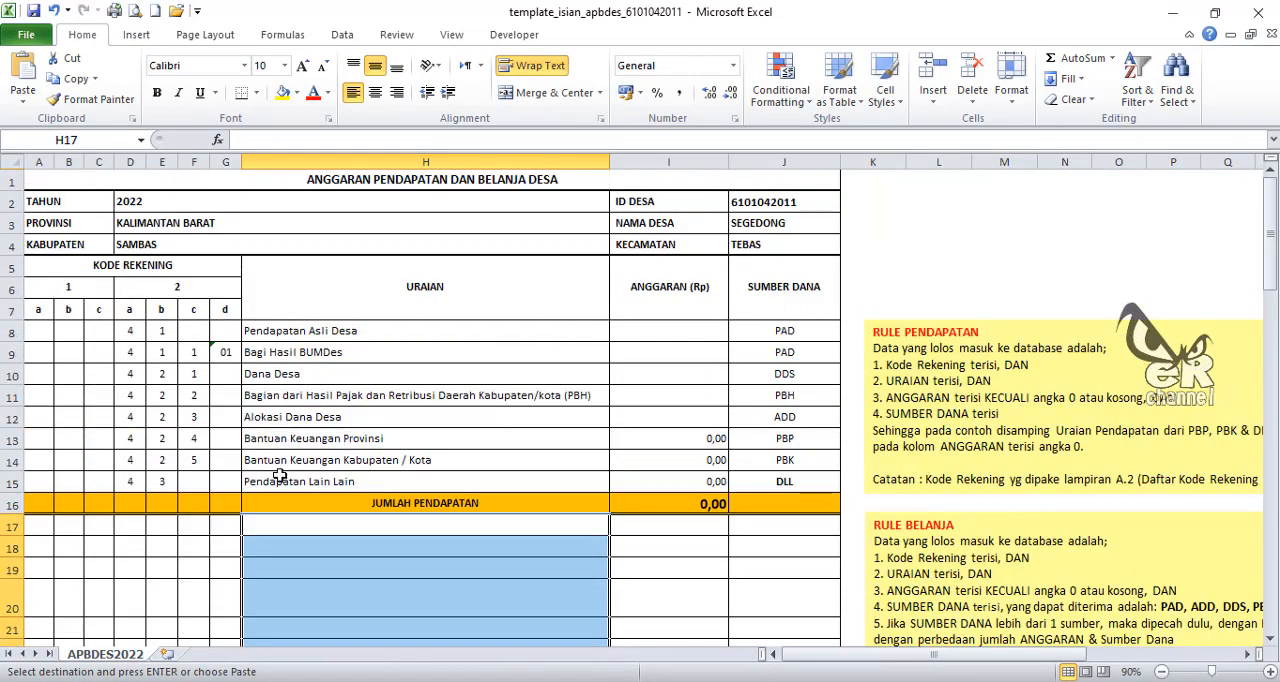
left_click(271, 523)
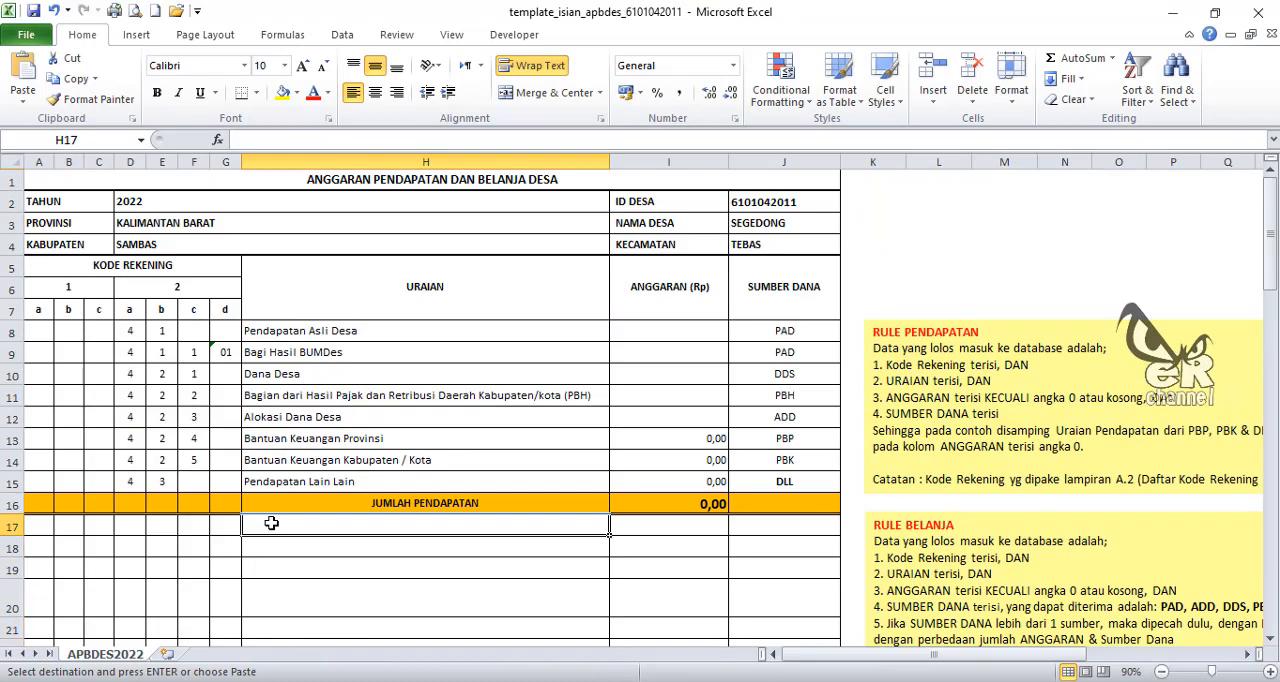
left_click(22, 101)
left_click(18, 214)
scroll(621, 411, "down", 7)
scroll(621, 411, "down", 11)
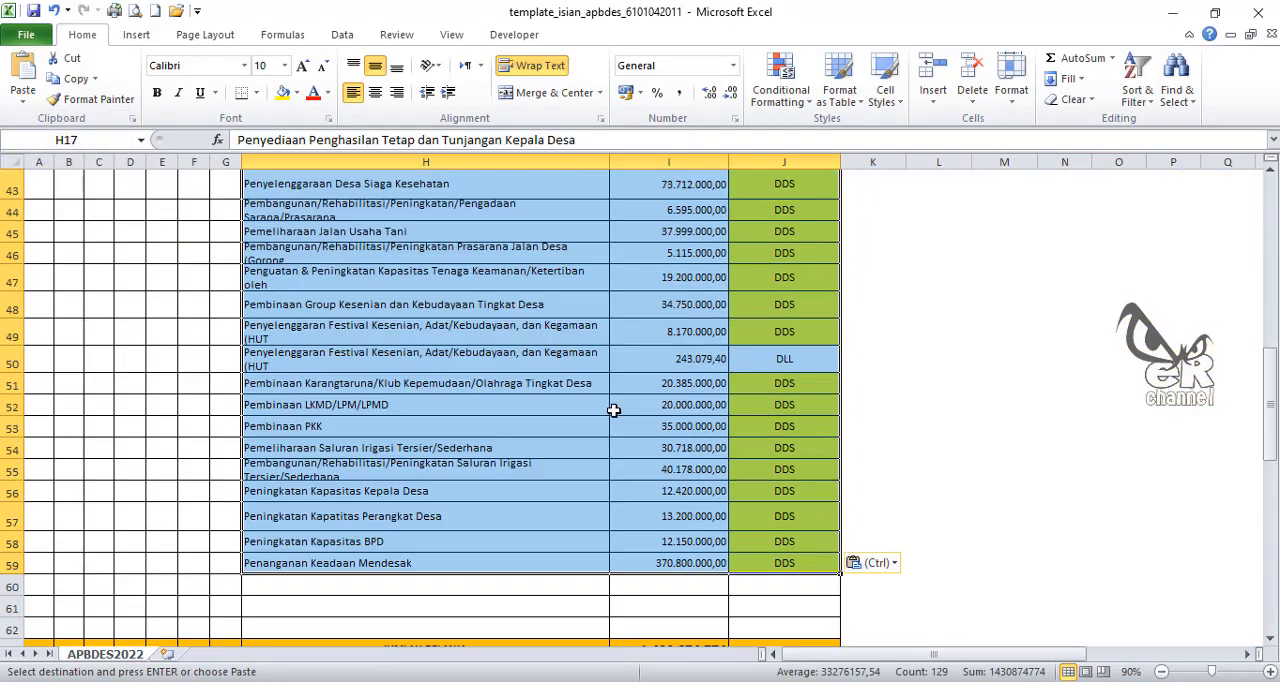
scroll(609, 408, "up", 8)
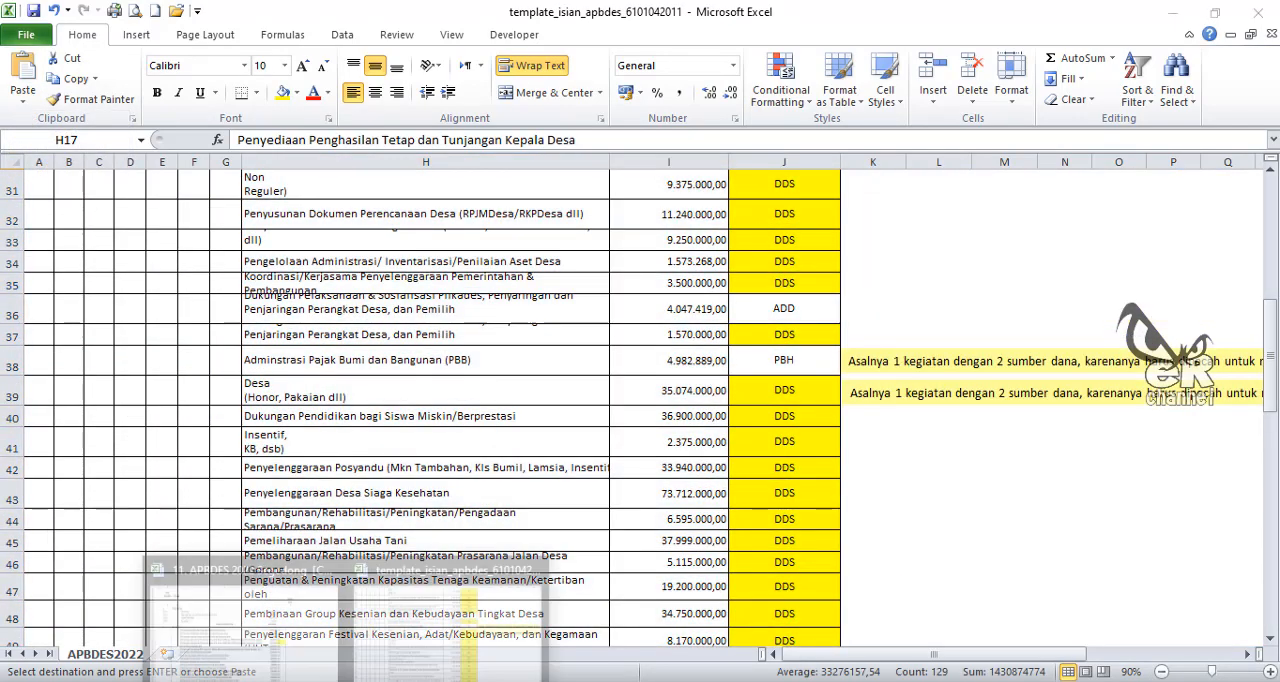
Step: Copy the activity account codes in A19:C61 from the 11. APBDES 2022 Segedong workbook
left_click(271, 600)
left_click_drag(46, 383, 171, 537)
key("ctrl+c")
scroll(240, 589, "down", 2)
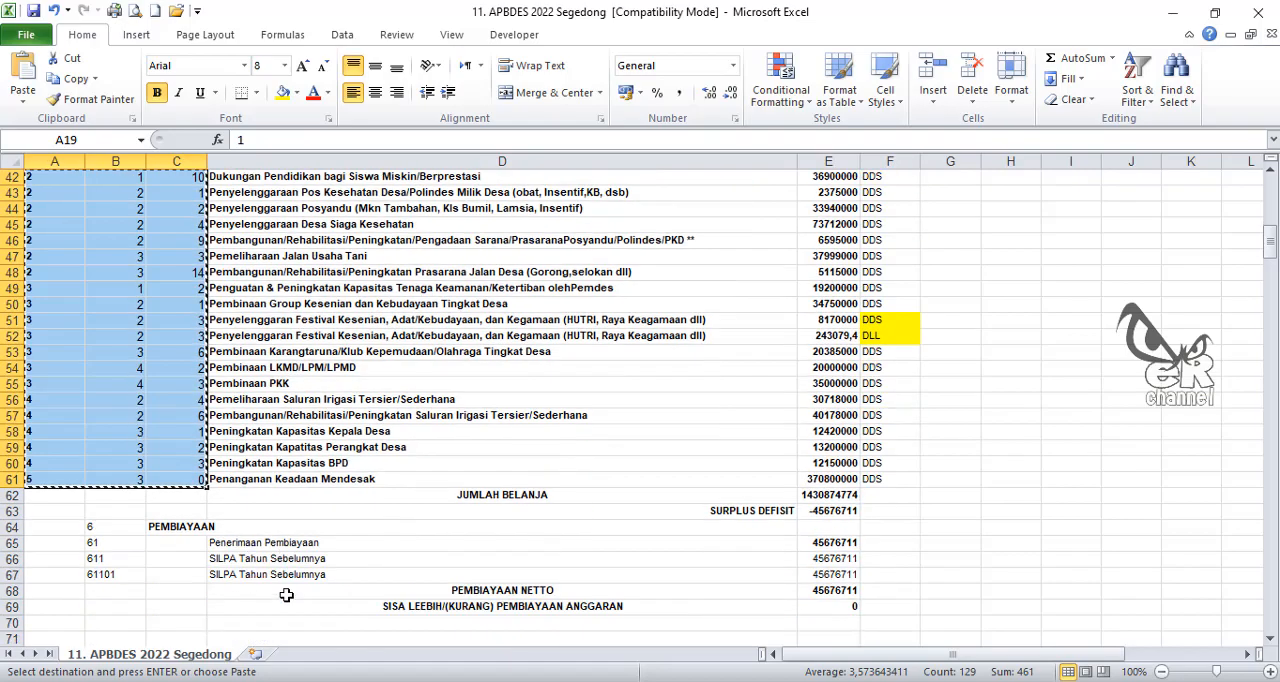
Step: Paste the copied account codes as values into the template's KODE REKENING columns, starting at A17
left_click(342, 680)
left_click(406, 652)
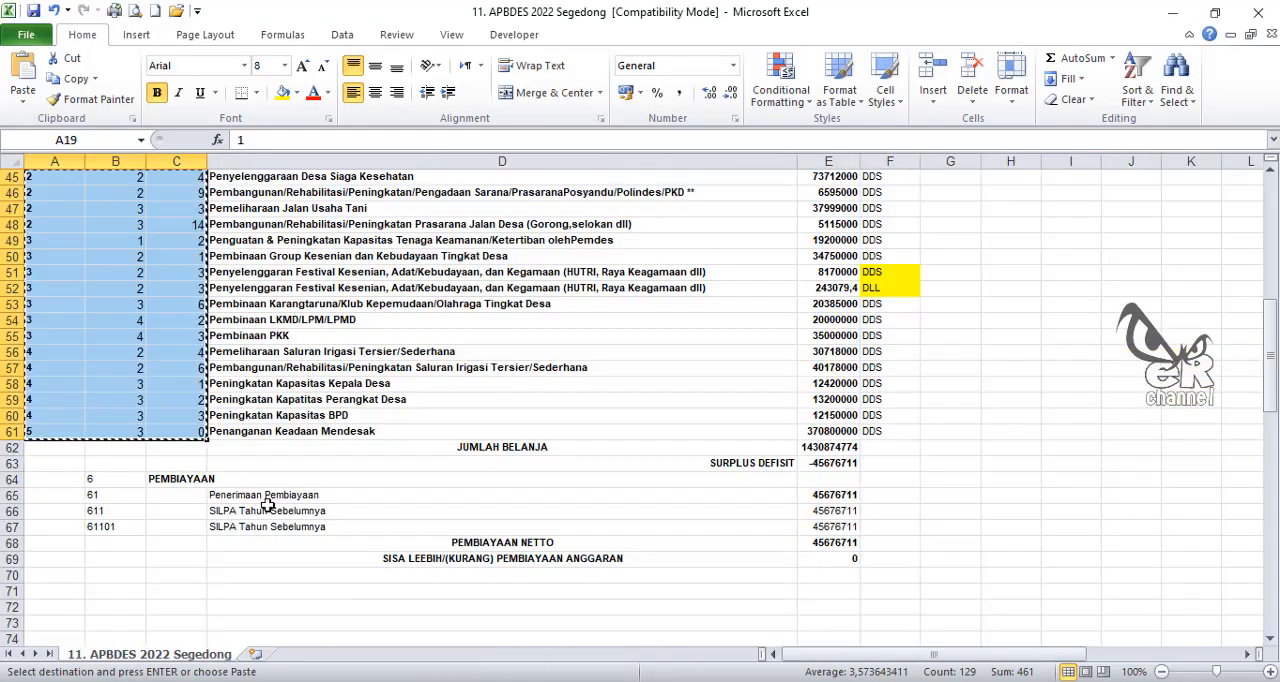
scroll(100, 317, "up", 6)
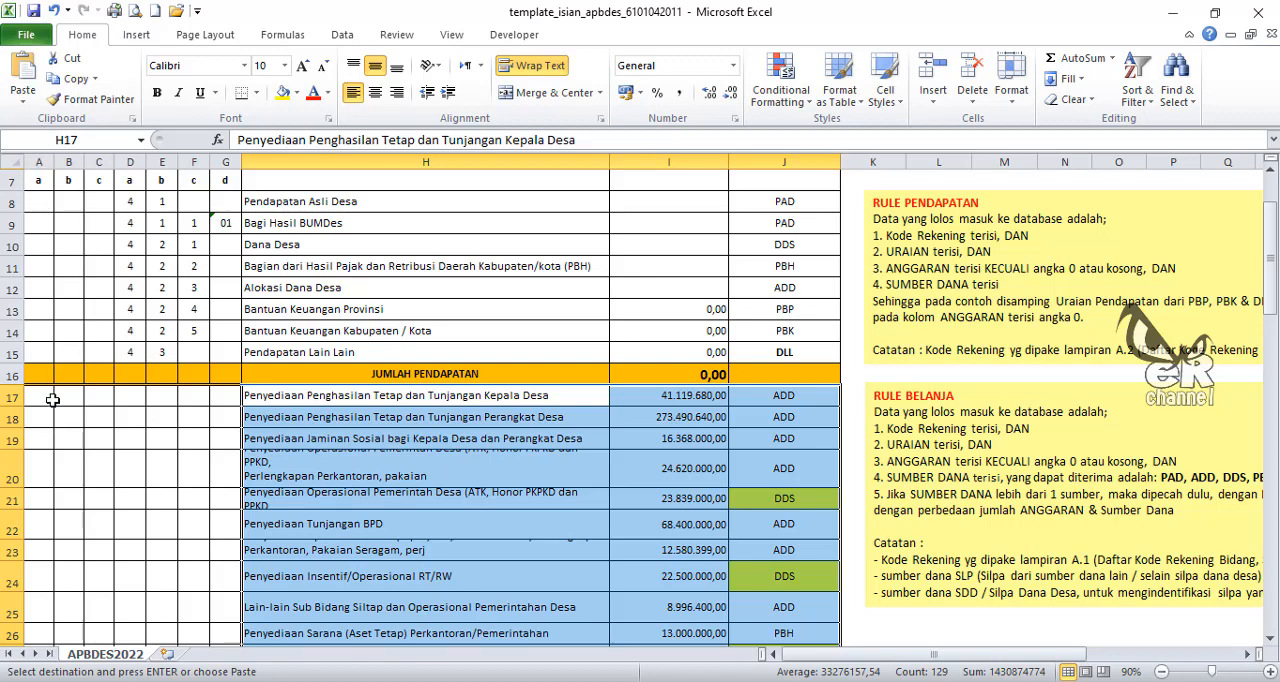
left_click(53, 399)
left_click(23, 97)
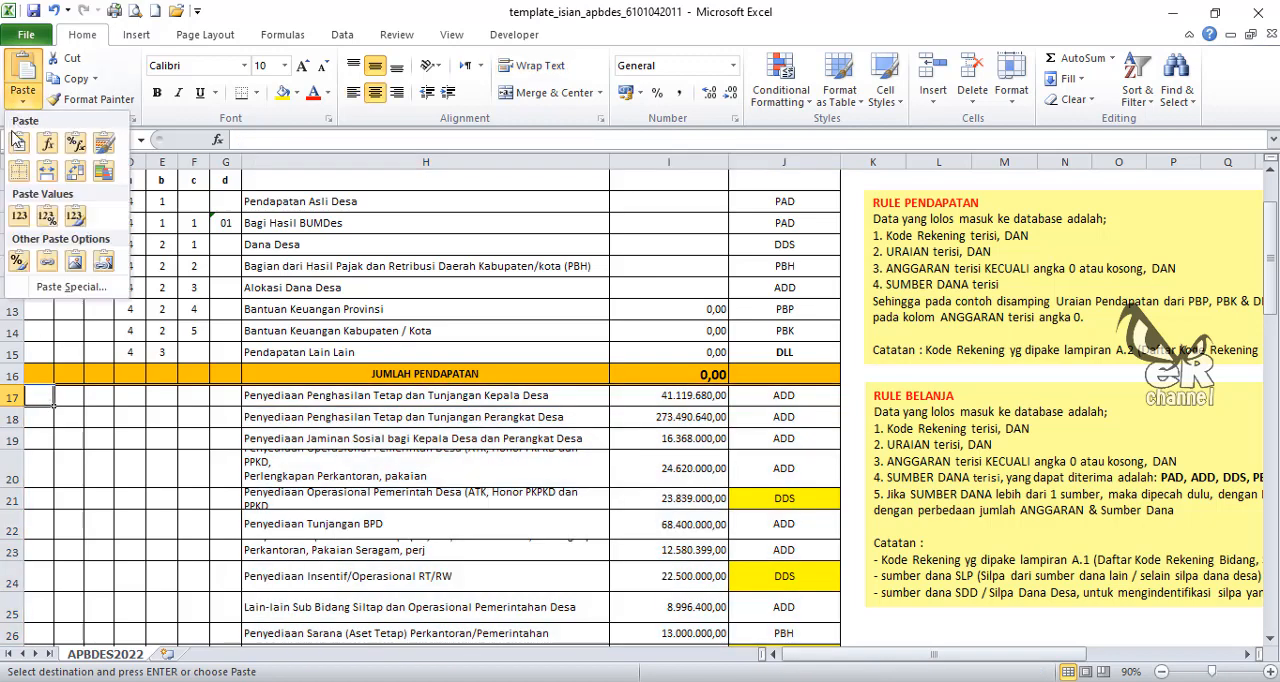
left_click(18, 215)
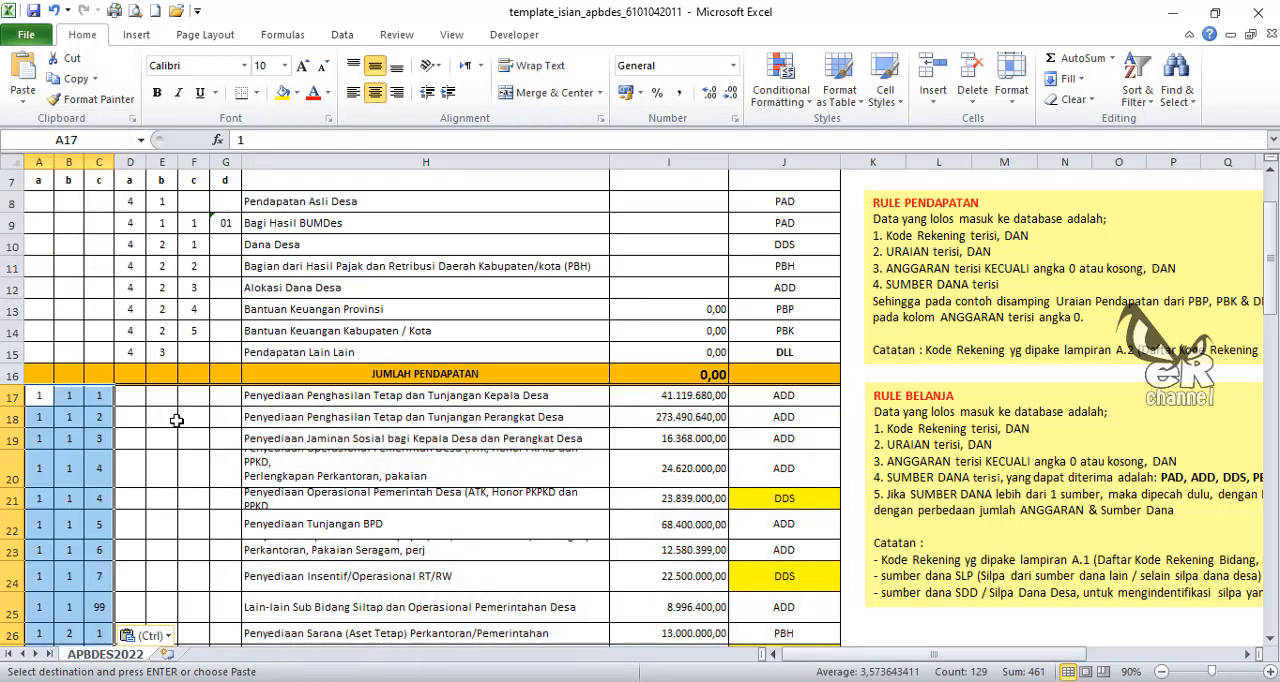
Step: Check the pasted spending codes against the KODE REKENING header groups 1 and 2 in the template
scroll(159, 418, "up", 1)
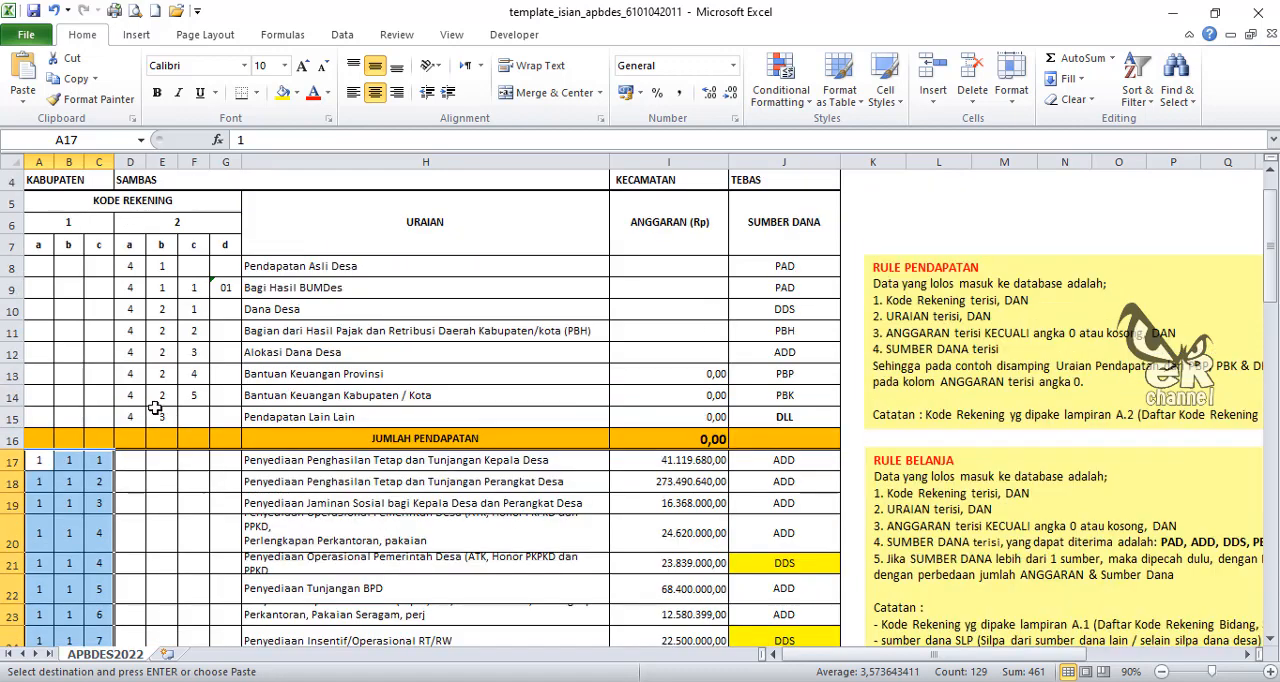
left_click(133, 157)
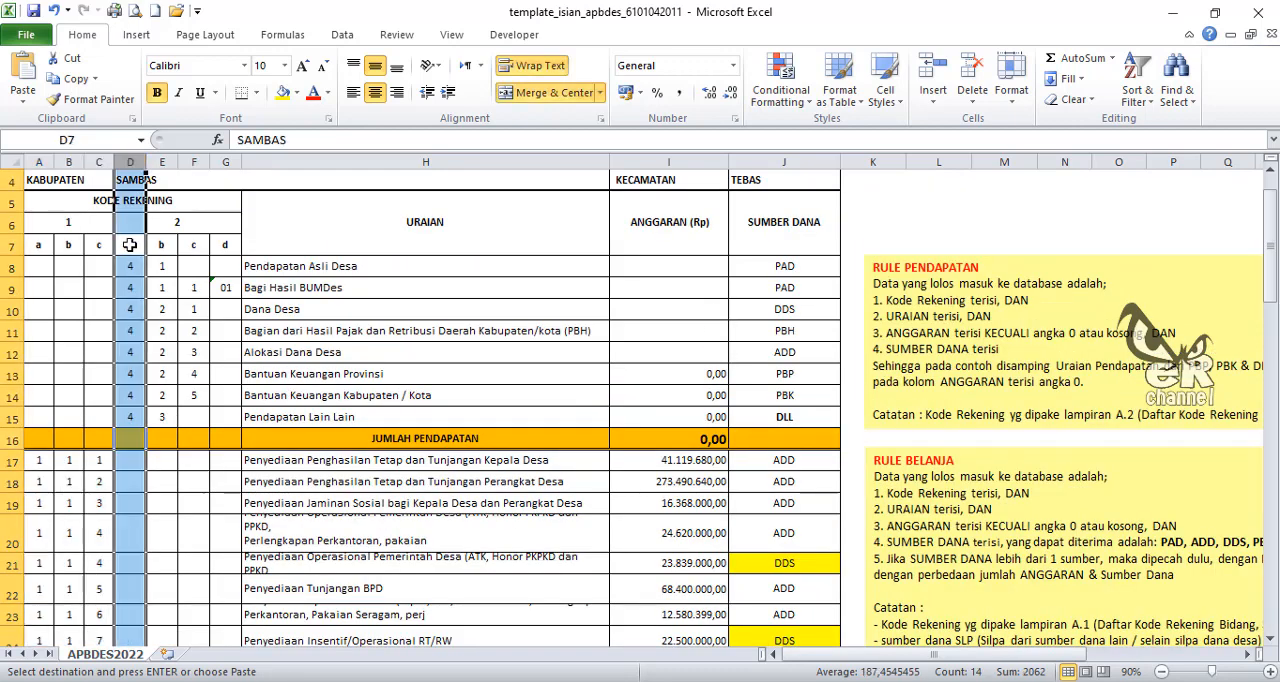
left_click(130, 245)
left_click(176, 222)
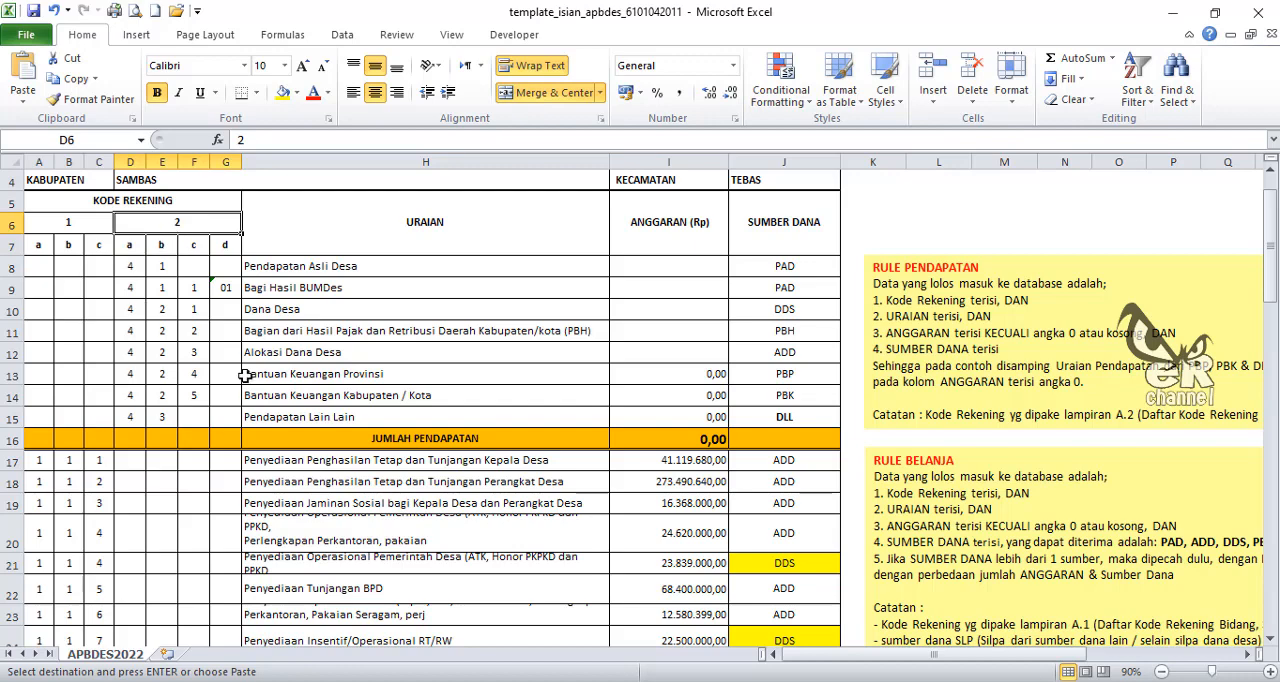
left_click(38, 157)
left_click(40, 460)
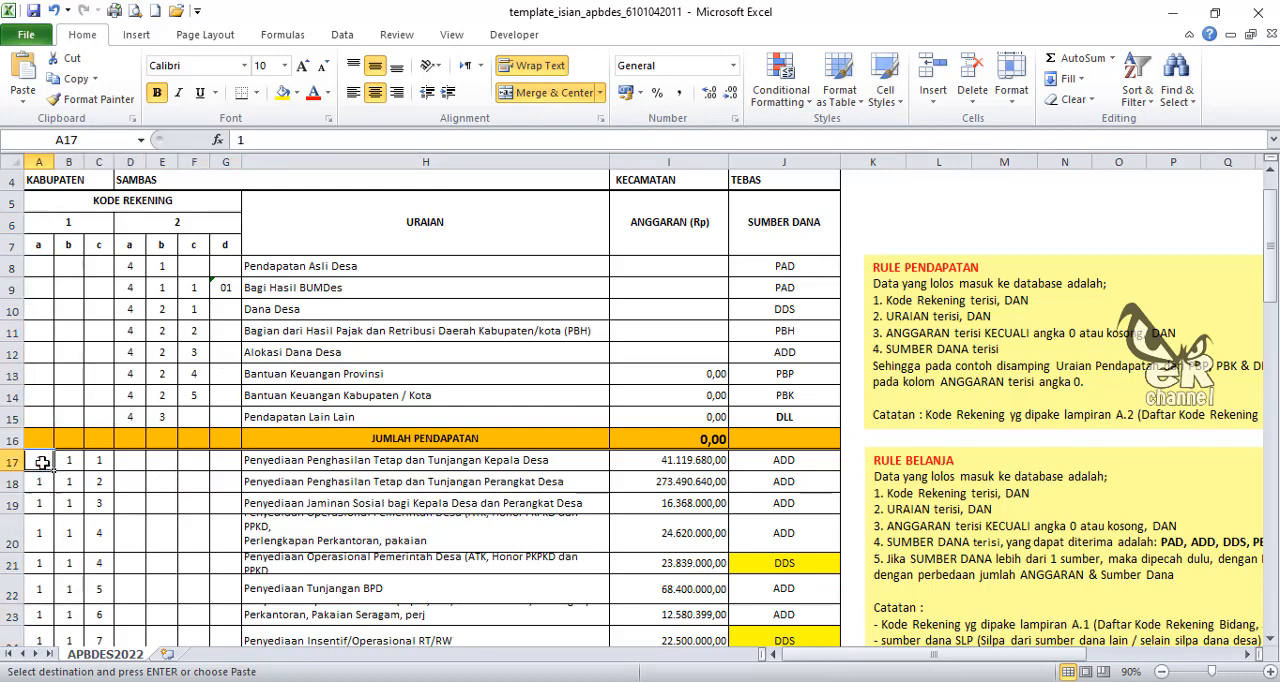
Step: Replace the template's SILPA Tahun Sebelumnya amount in I65 with the value 45676711 copied from E66 of the 11. APBDES 2022 Segedong workbook
scroll(105, 470, "down", 18)
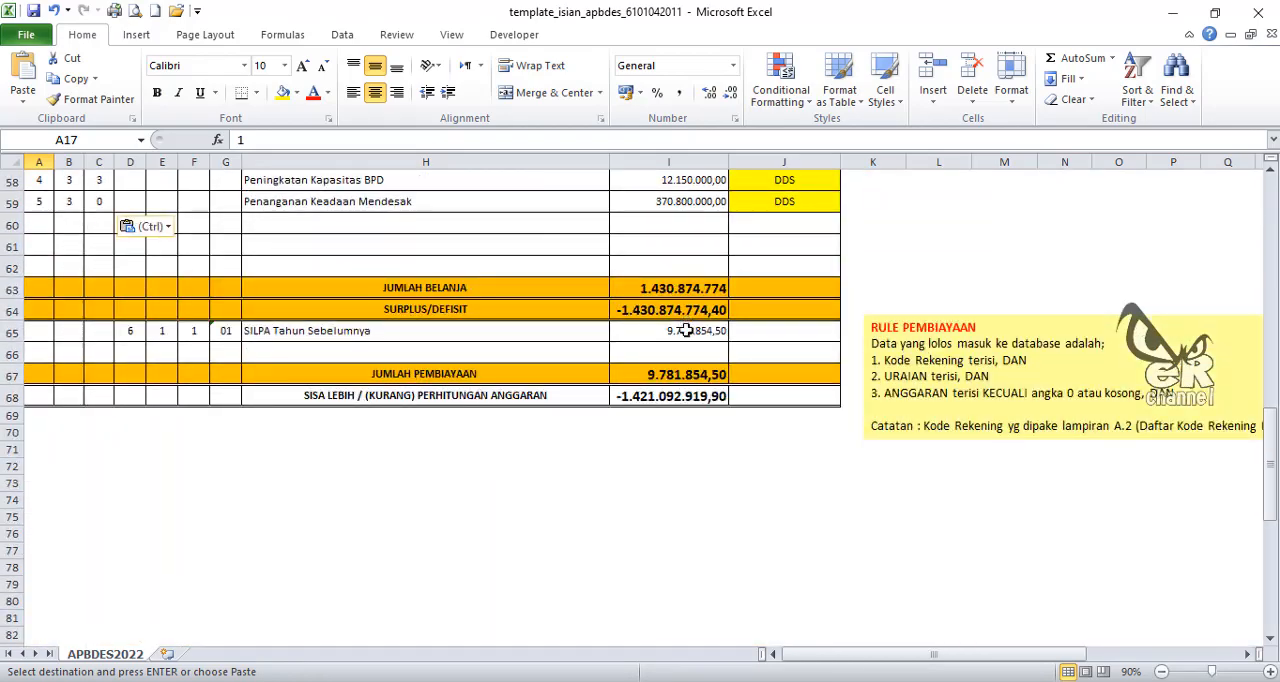
left_click(686, 331)
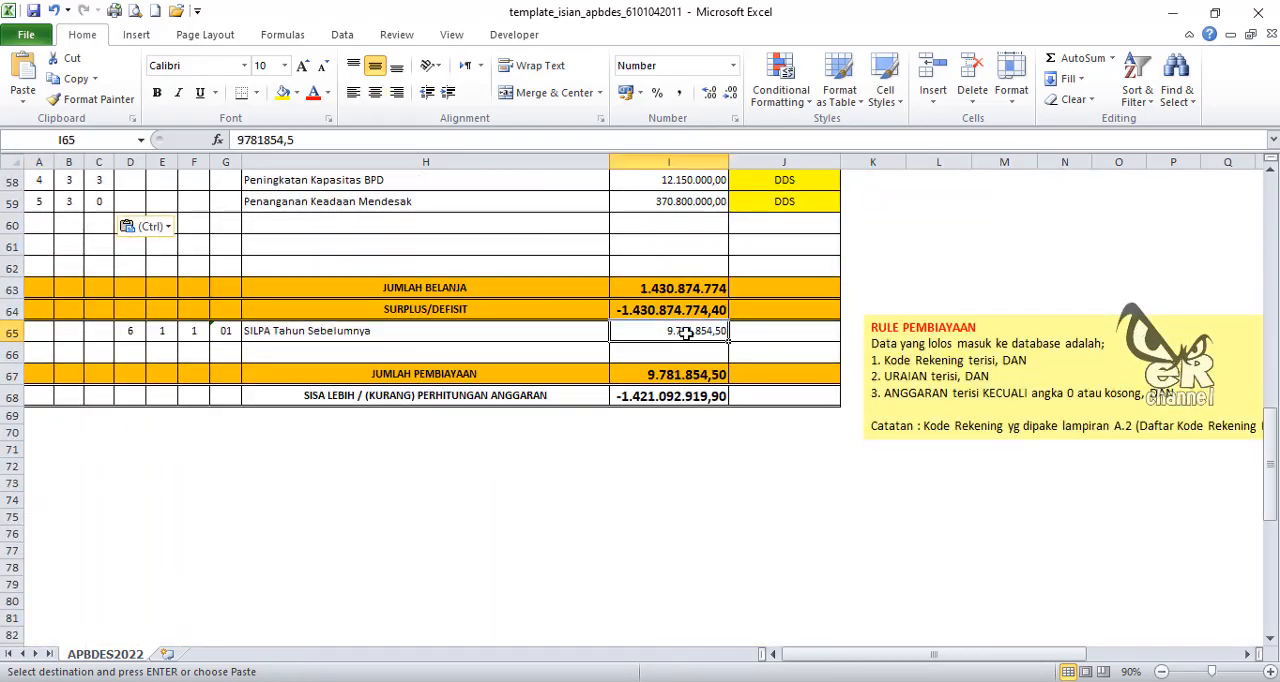
key("Delete")
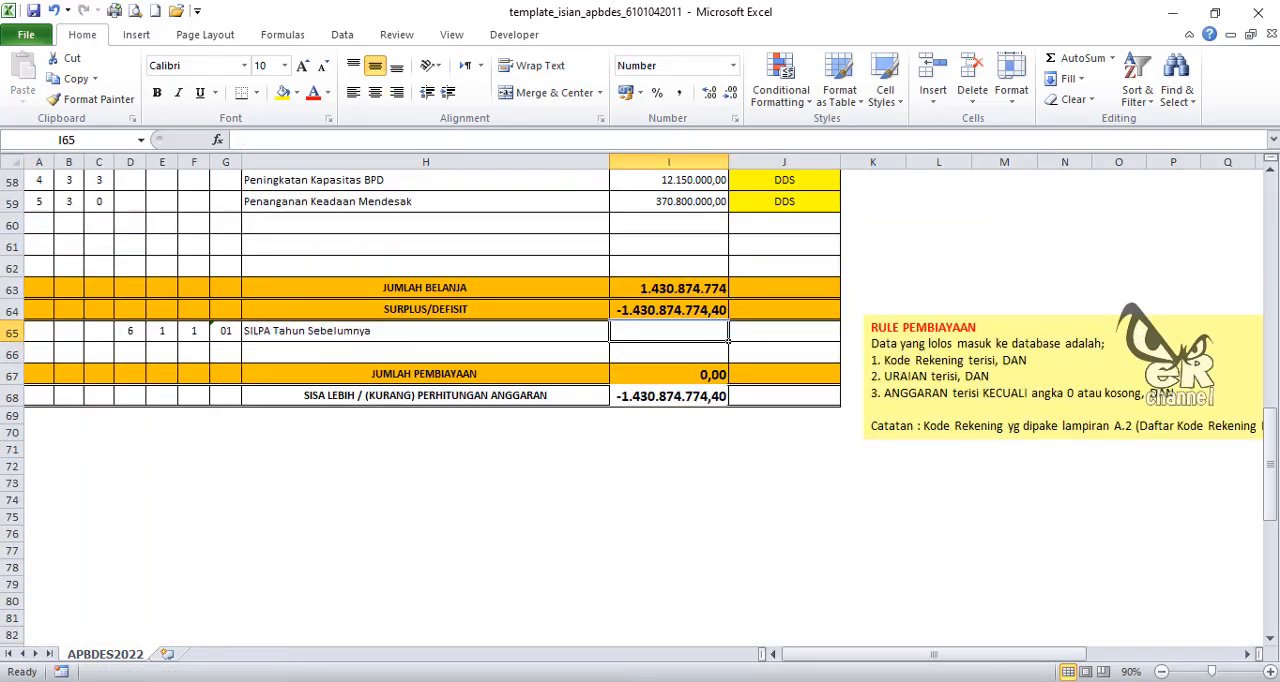
left_click(230, 615)
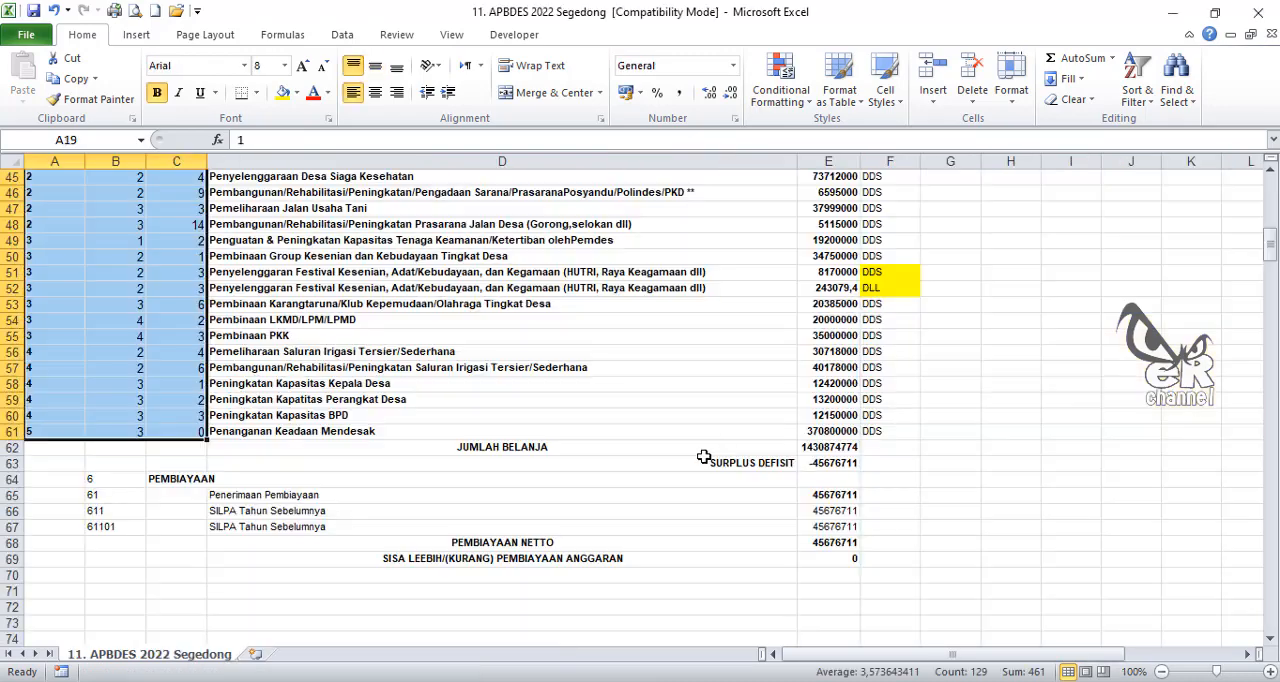
left_click(818, 510)
key("ctrl+c")
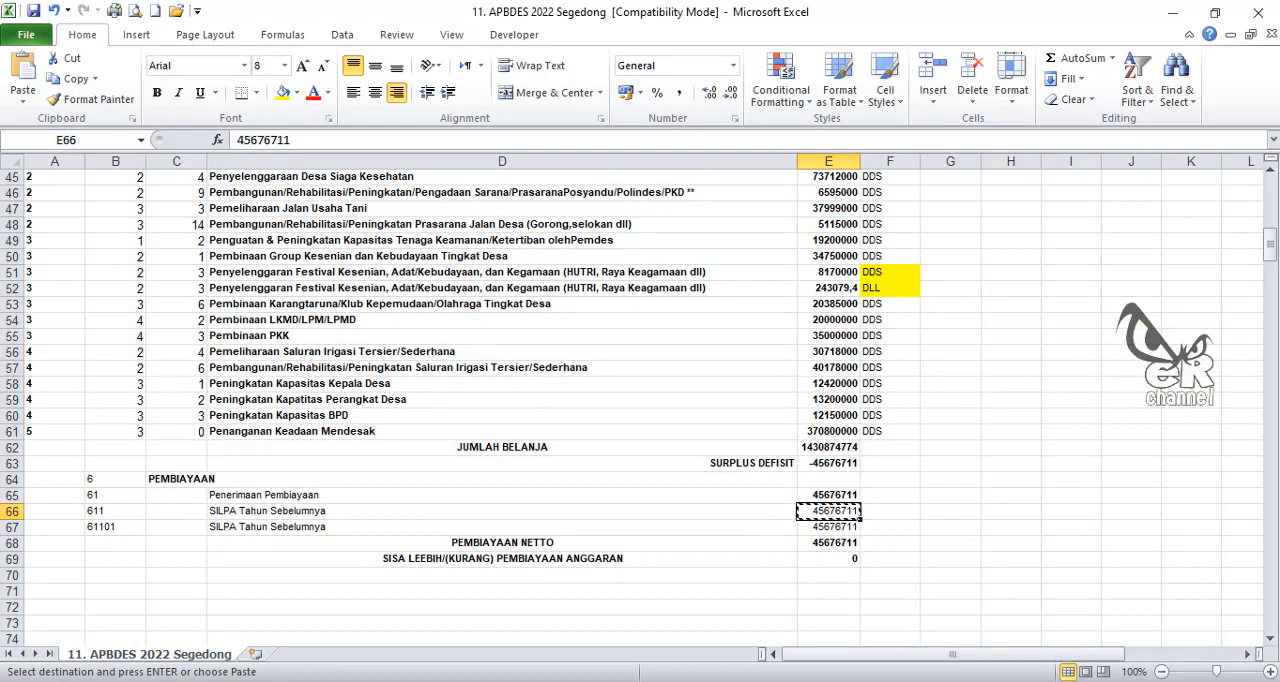
left_click(410, 645)
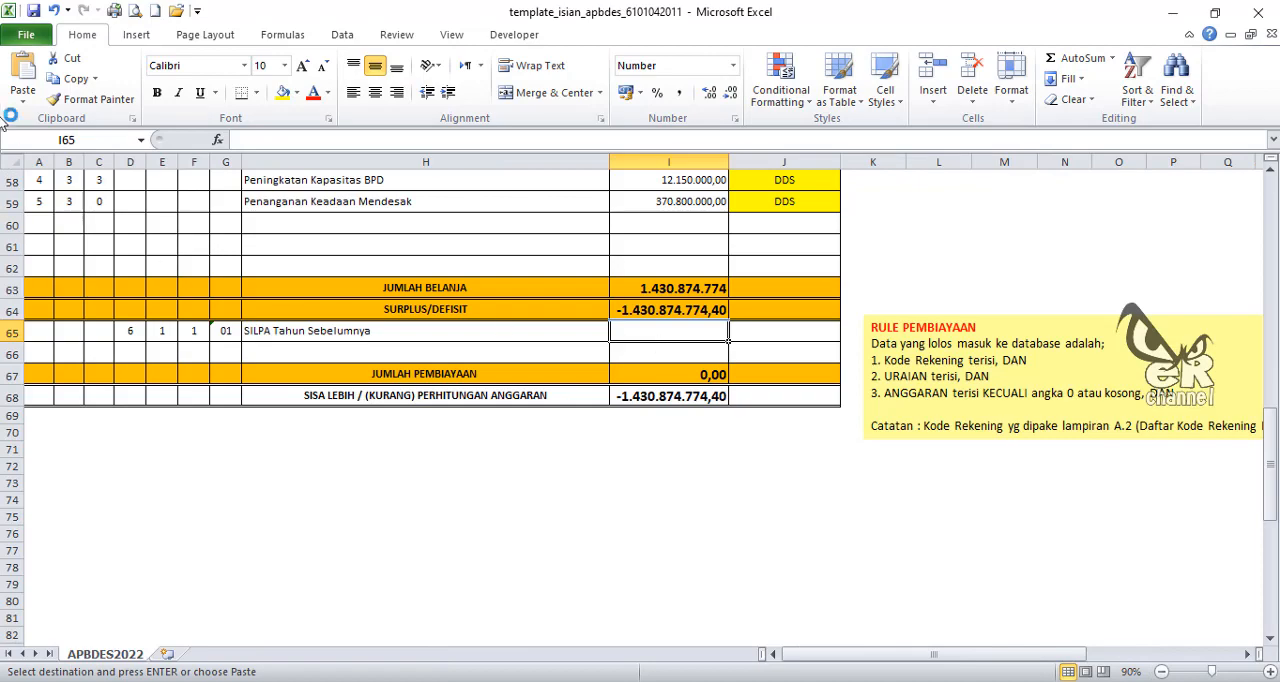
left_click(22, 100)
left_click(23, 213)
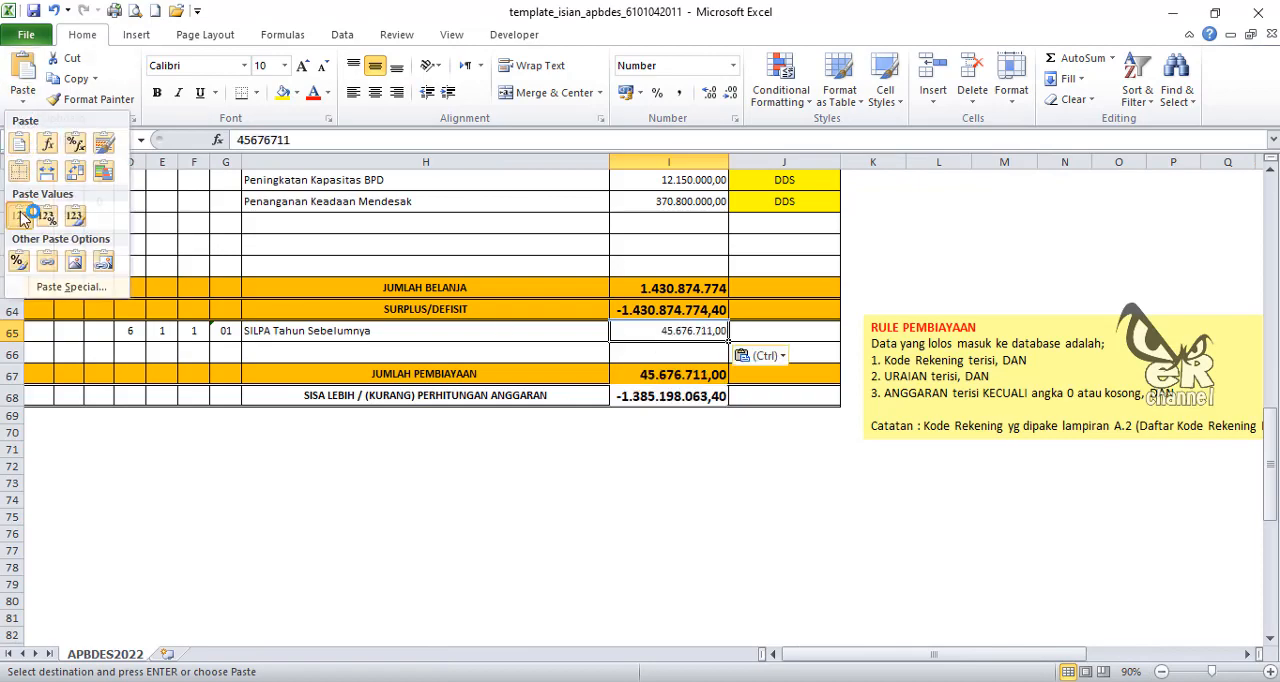
Step: Copy the income amounts in E13:E16 from the 11. APBDES 2022 Segedong workbook and paste them as values into the template from I10
left_click(681, 398)
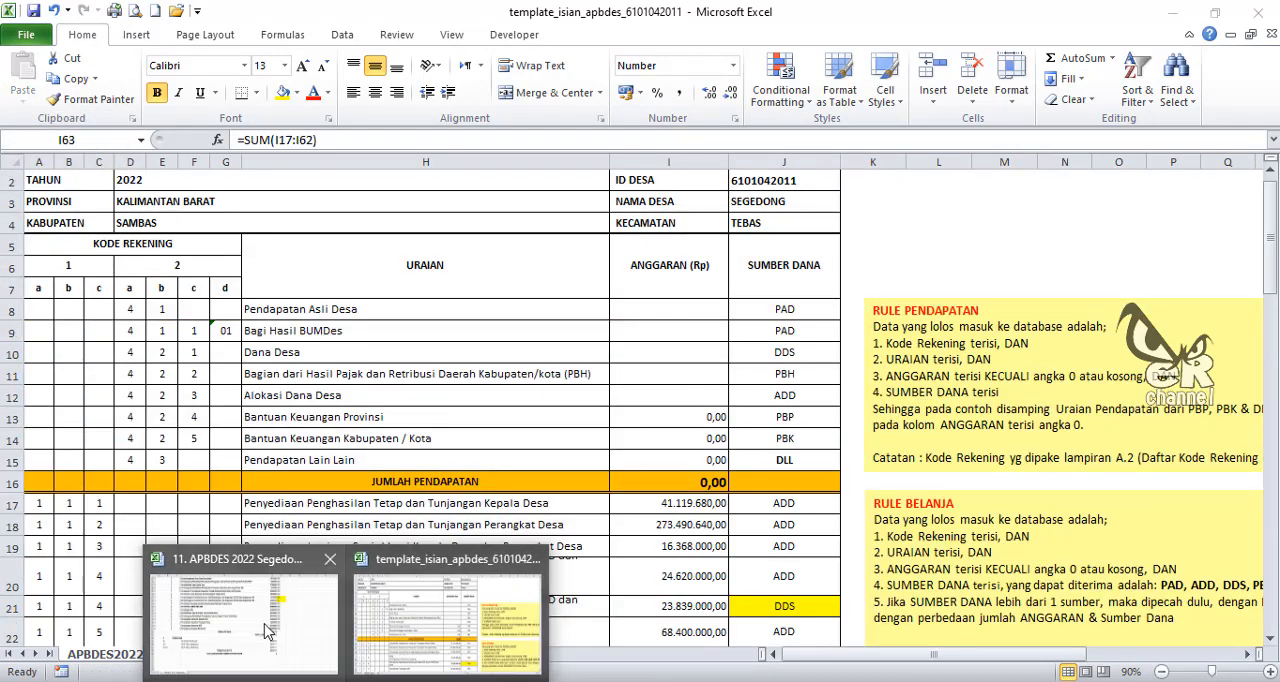
left_click(265, 626)
scroll(629, 474, "up", 7)
scroll(629, 464, "up", 6)
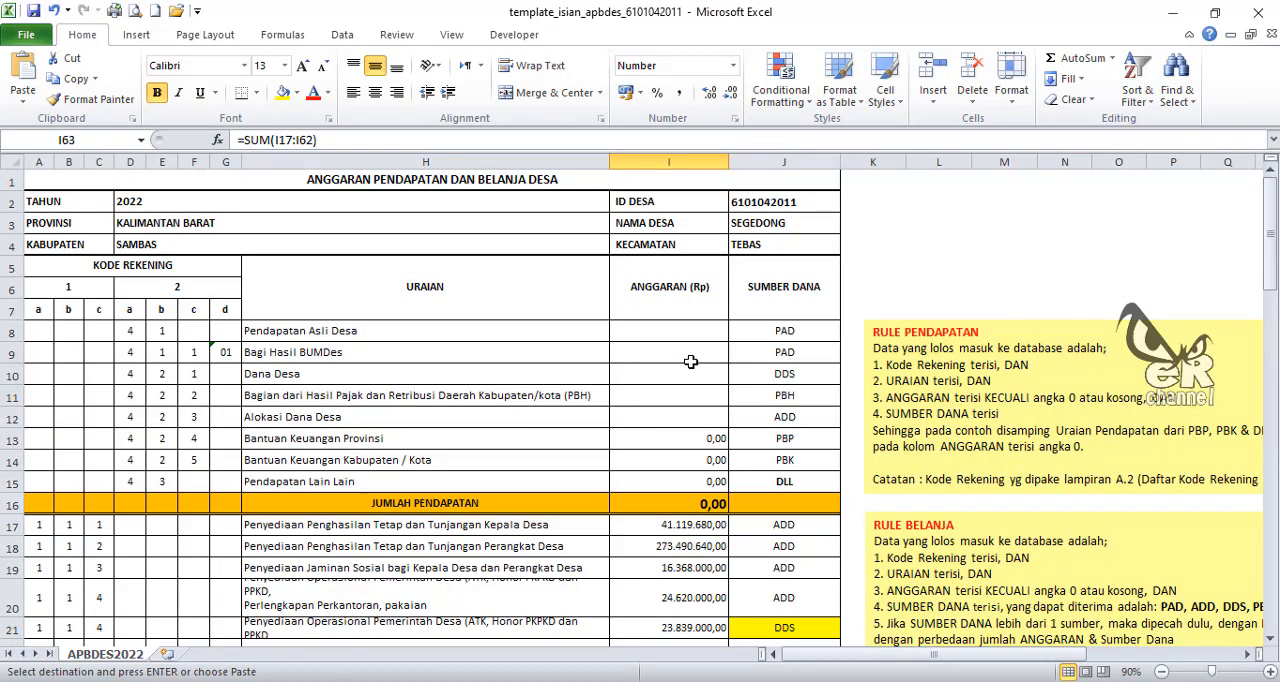
left_click(686, 374)
left_click(23, 94)
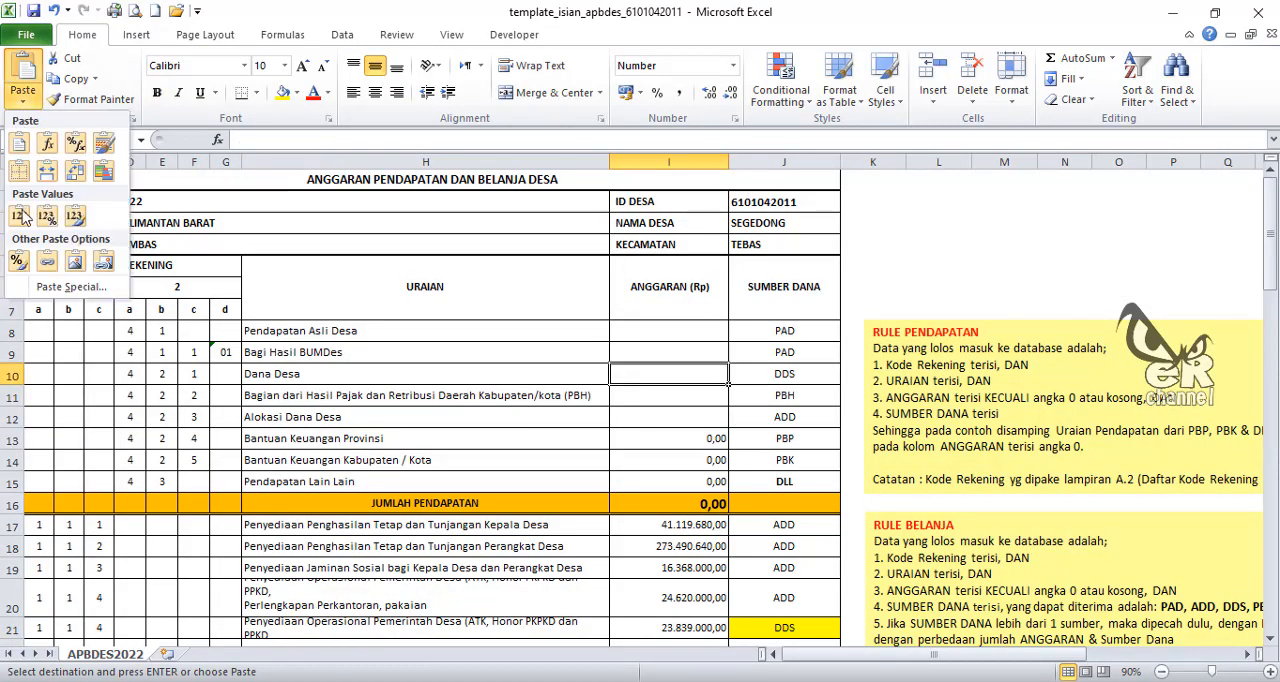
left_click(19, 216)
Step: Review the template's income, spending and financing totals and the SISA LEBIH / (KURANG) PERHITUNGAN ANGGARAN balance in I68
scroll(690, 464, "down", 1)
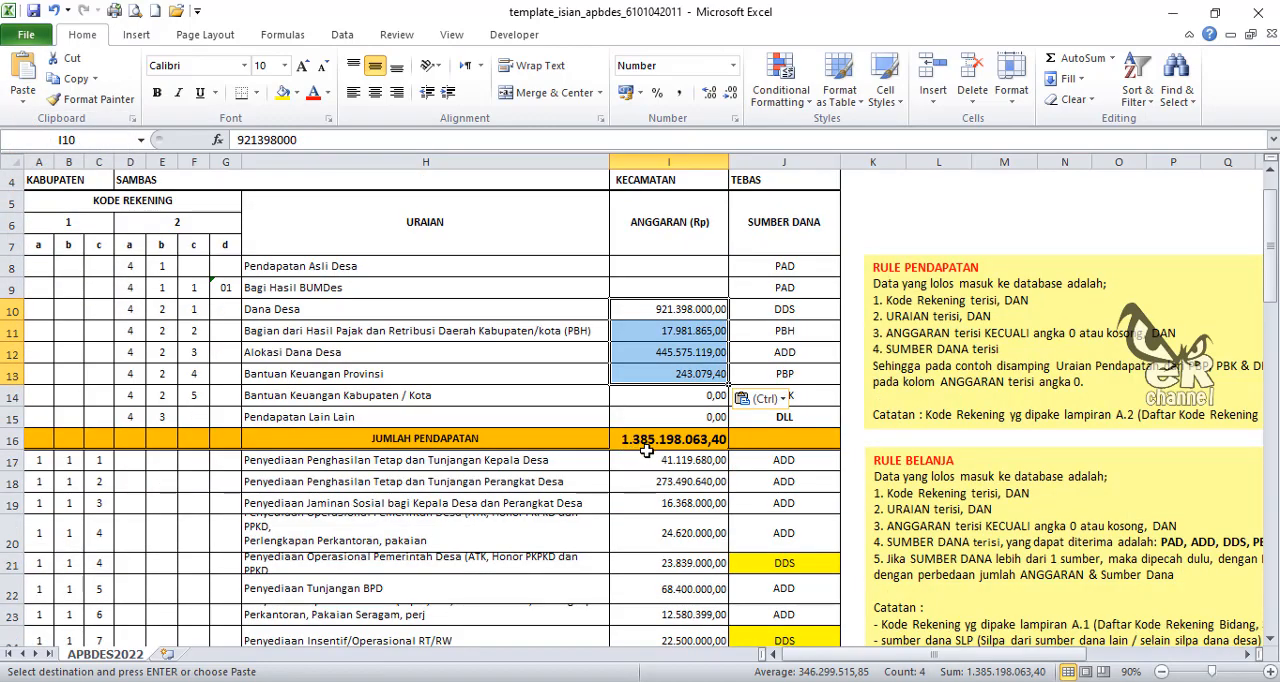
scroll(740, 445, "down", 10)
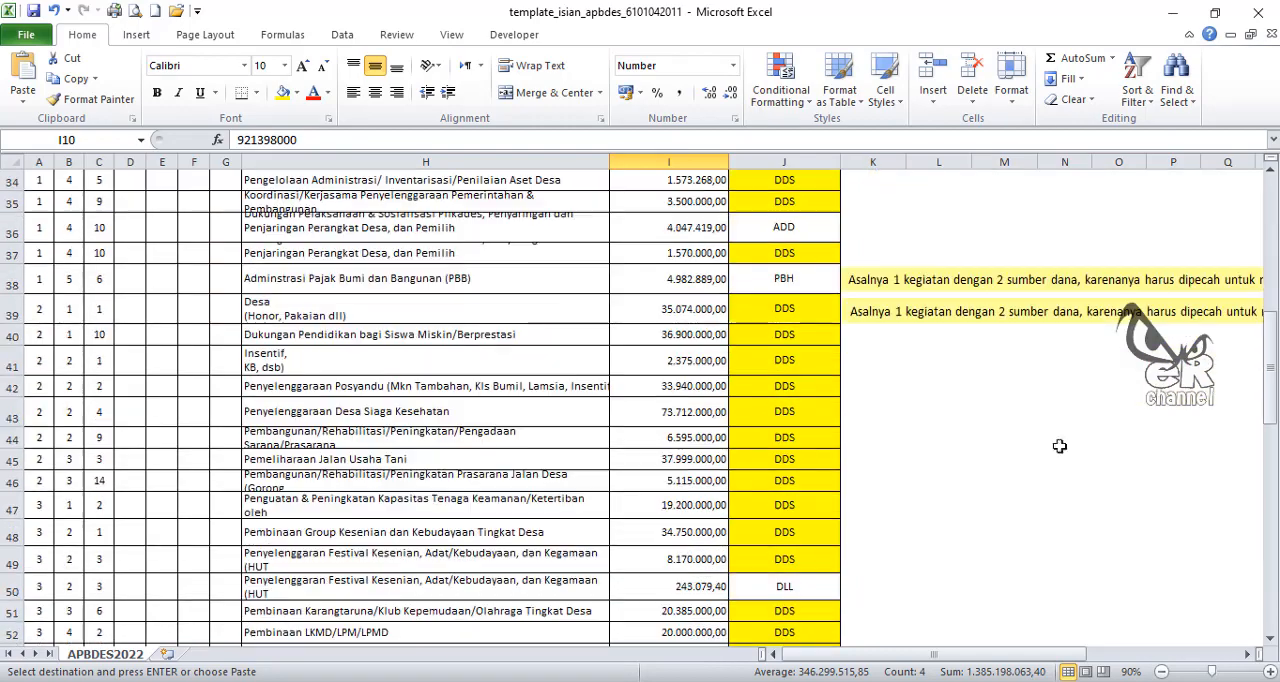
left_click_drag(1272, 378, 1273, 470)
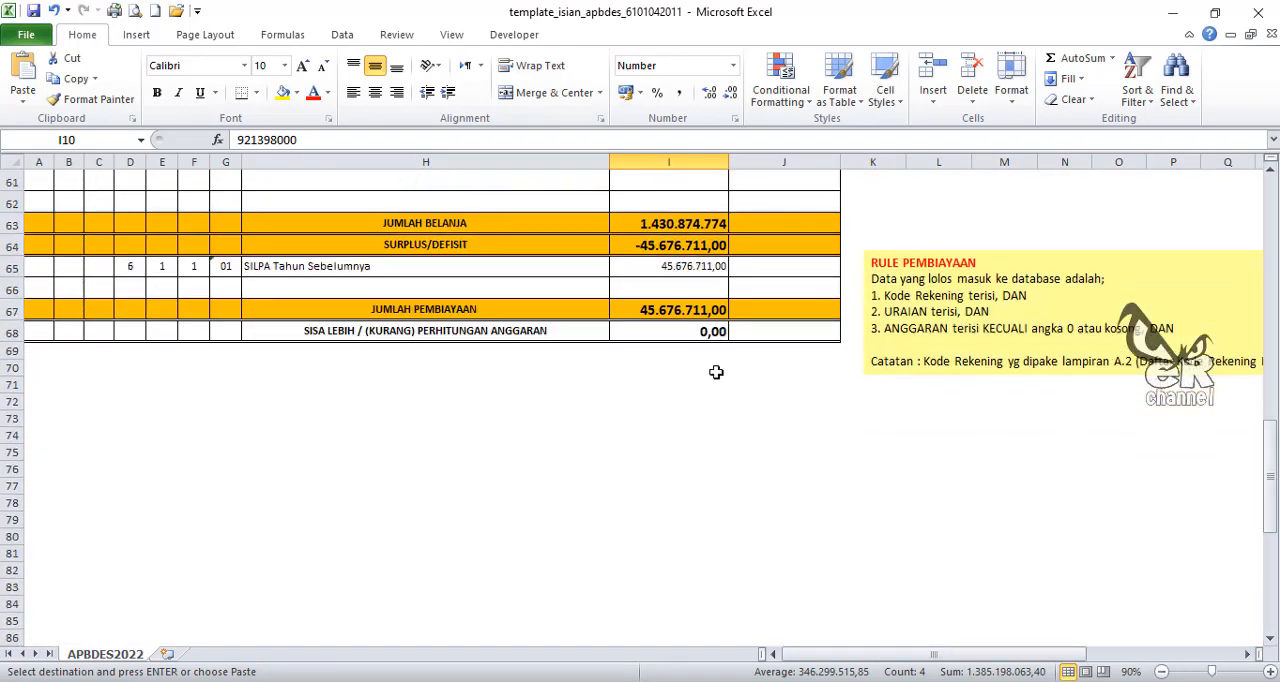
left_click(404, 338)
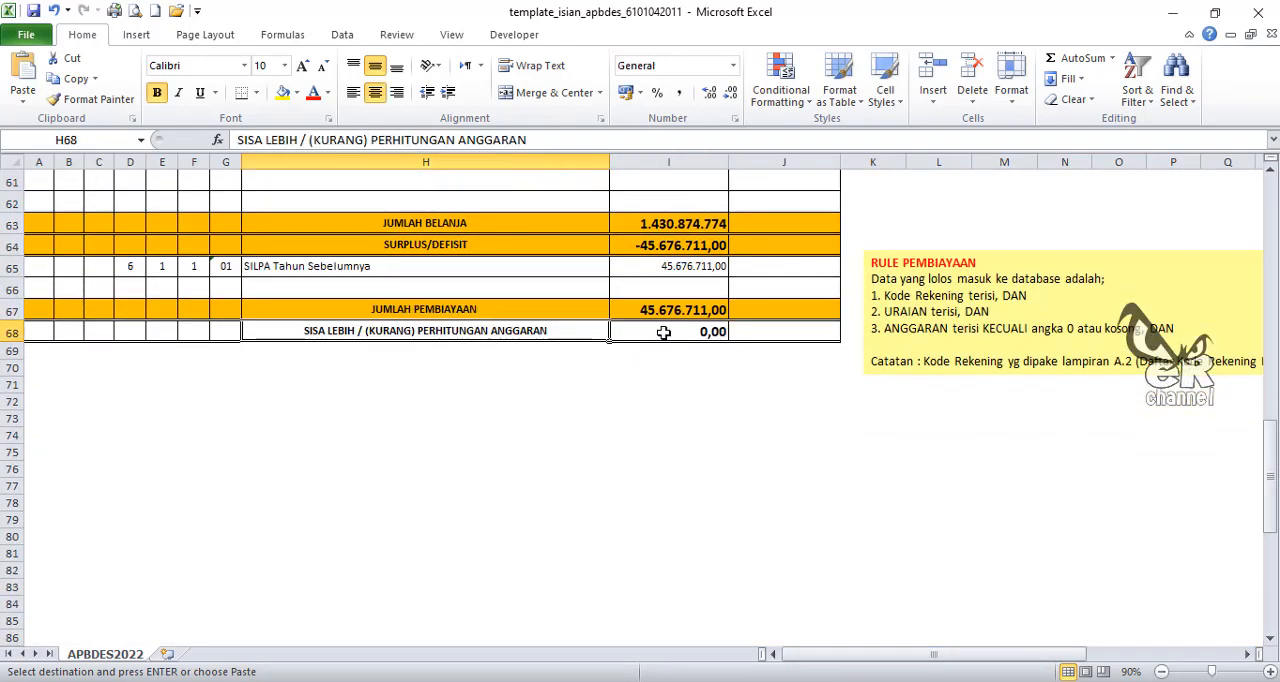
left_click(663, 332)
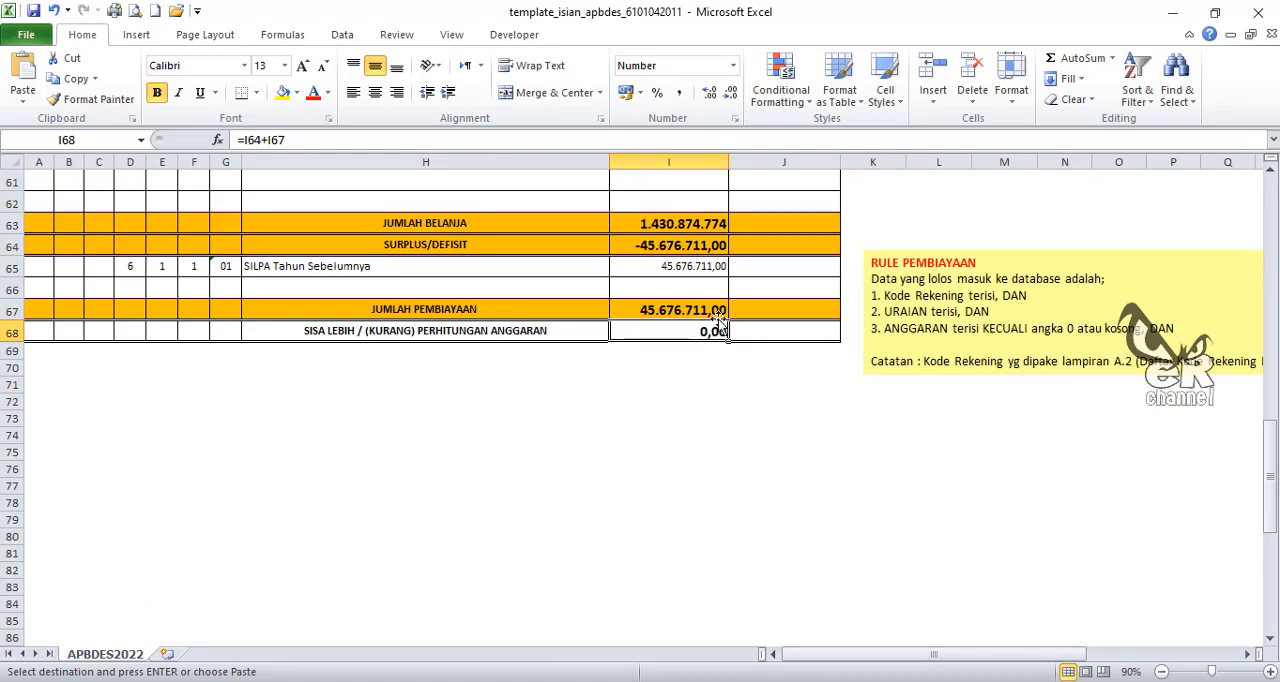
scroll(713, 386, "up", 3)
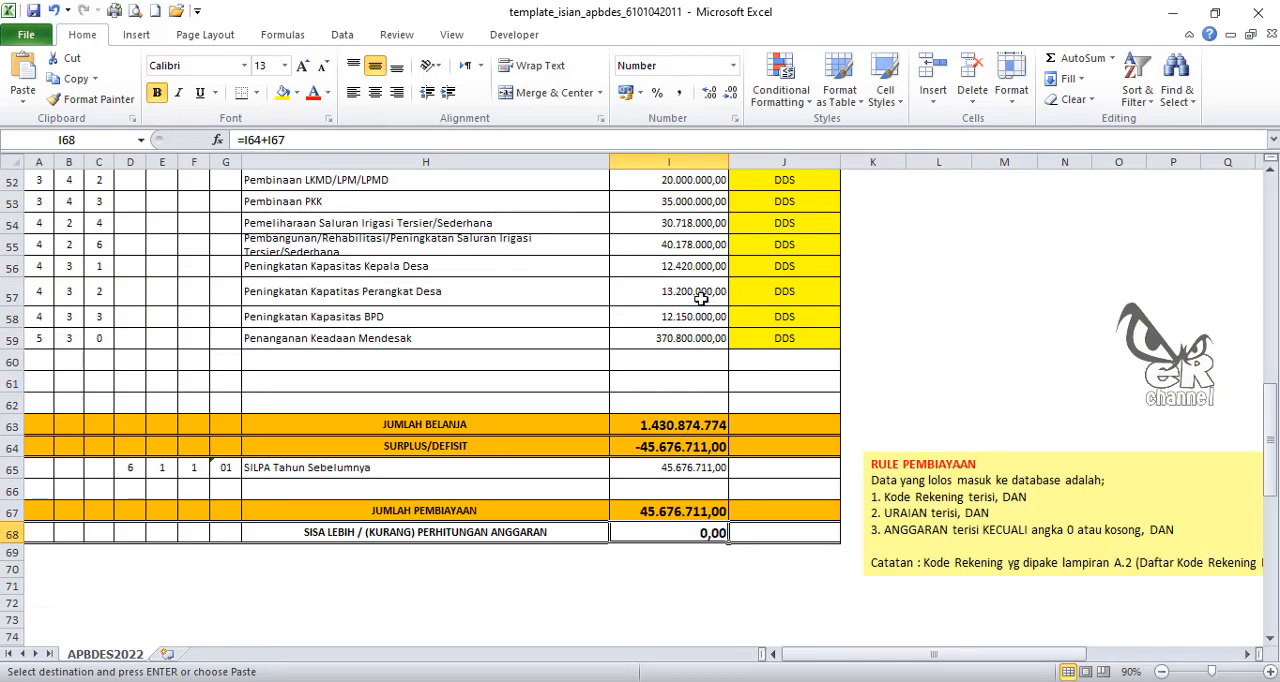
scroll(681, 330, "down", 1)
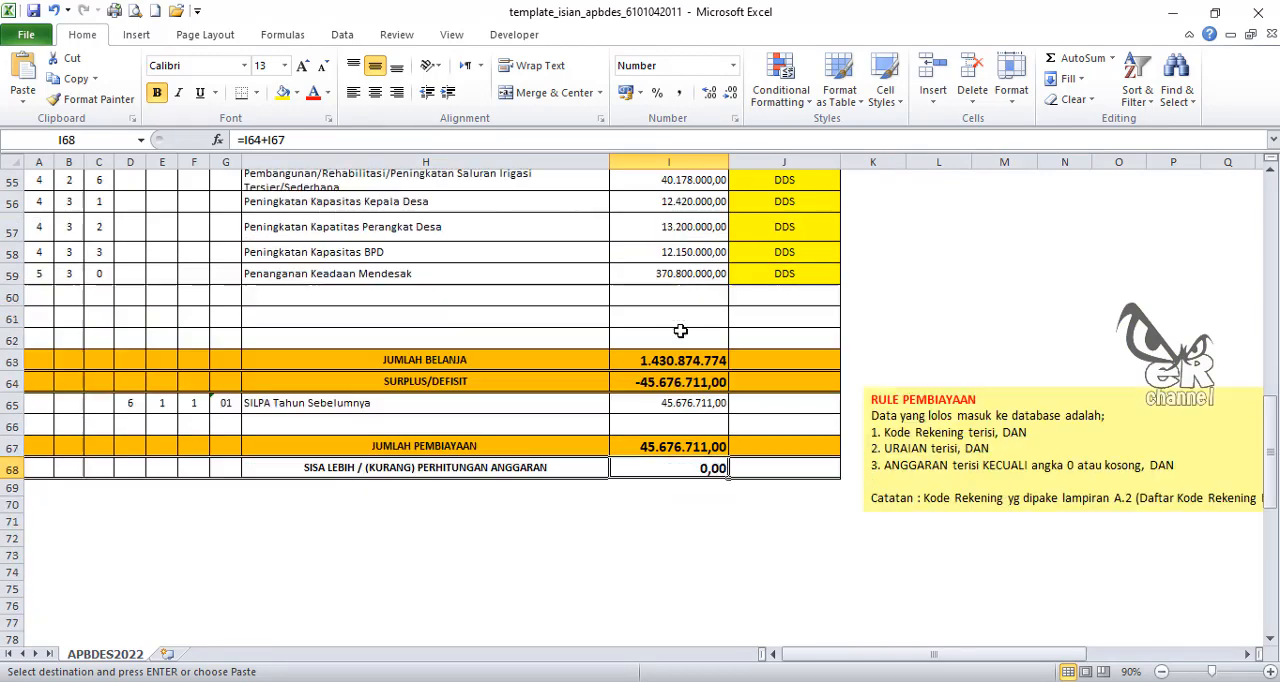
left_click(688, 522)
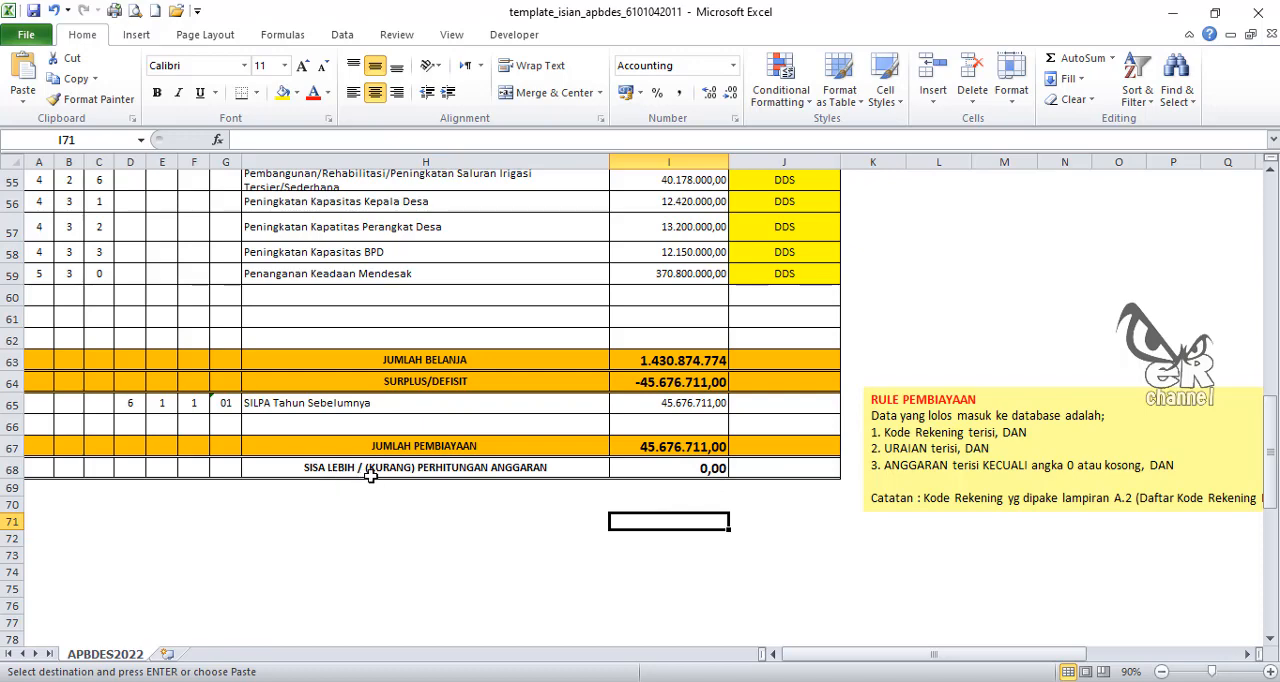
left_click(692, 472)
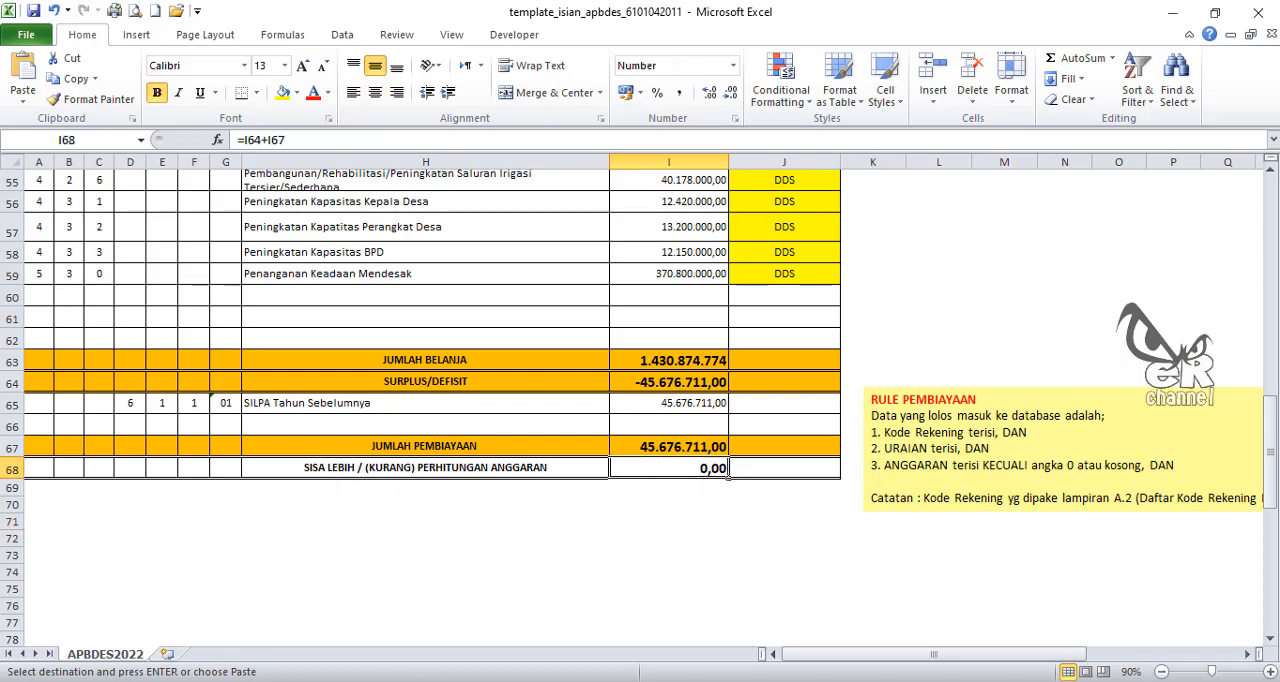
Step: Switch to the 11. APBDES 2022 Segedong workbook and examine its closing totals and remaining budget balance for comparison
left_click(346, 681)
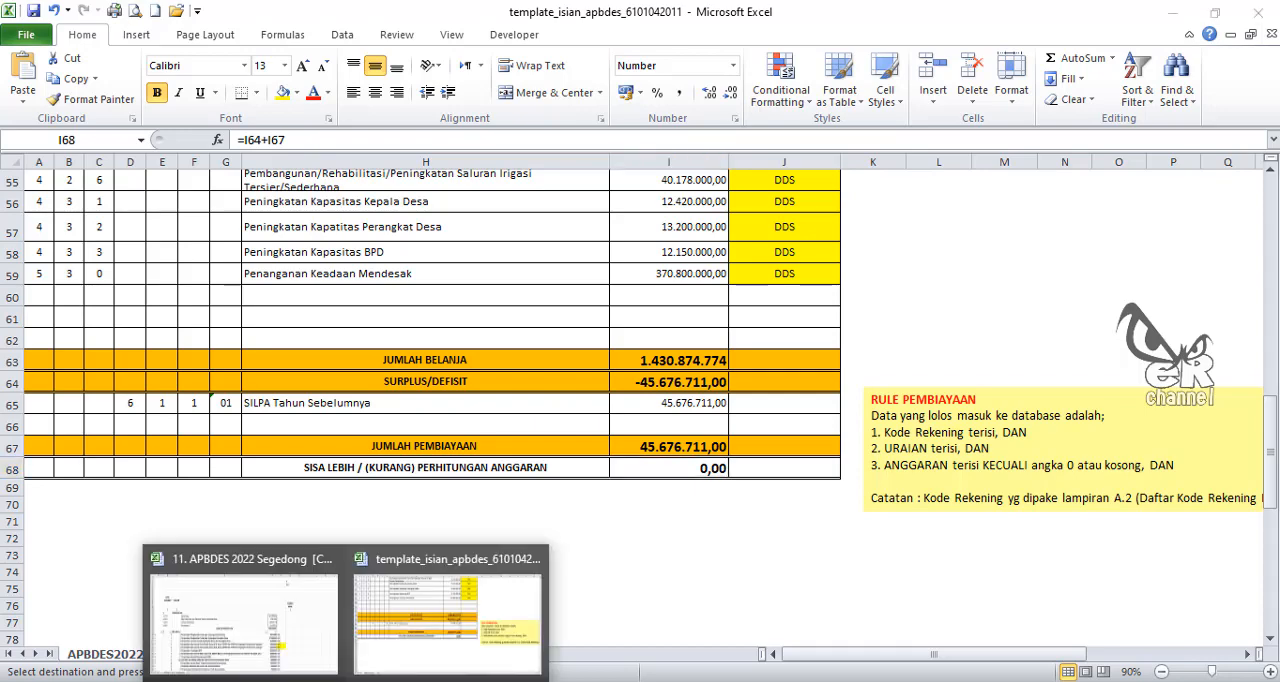
left_click(288, 640)
scroll(729, 516, "down", 8)
scroll(729, 516, "down", 8)
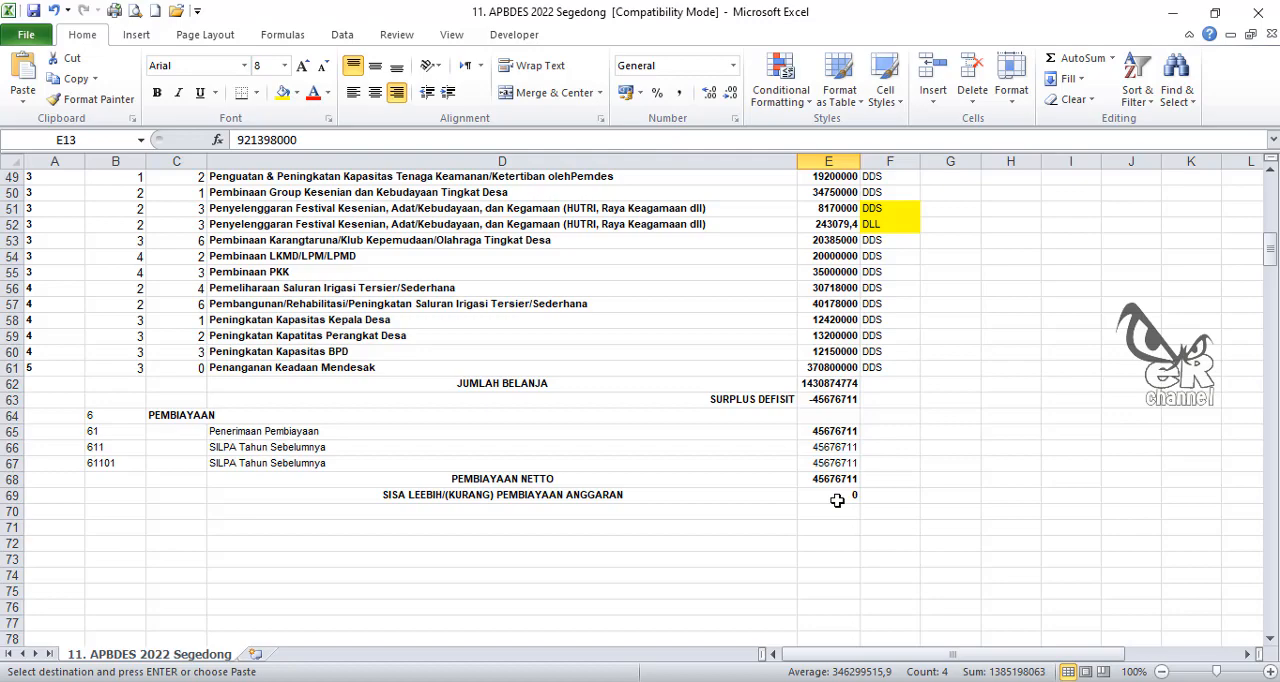
left_click(836, 494)
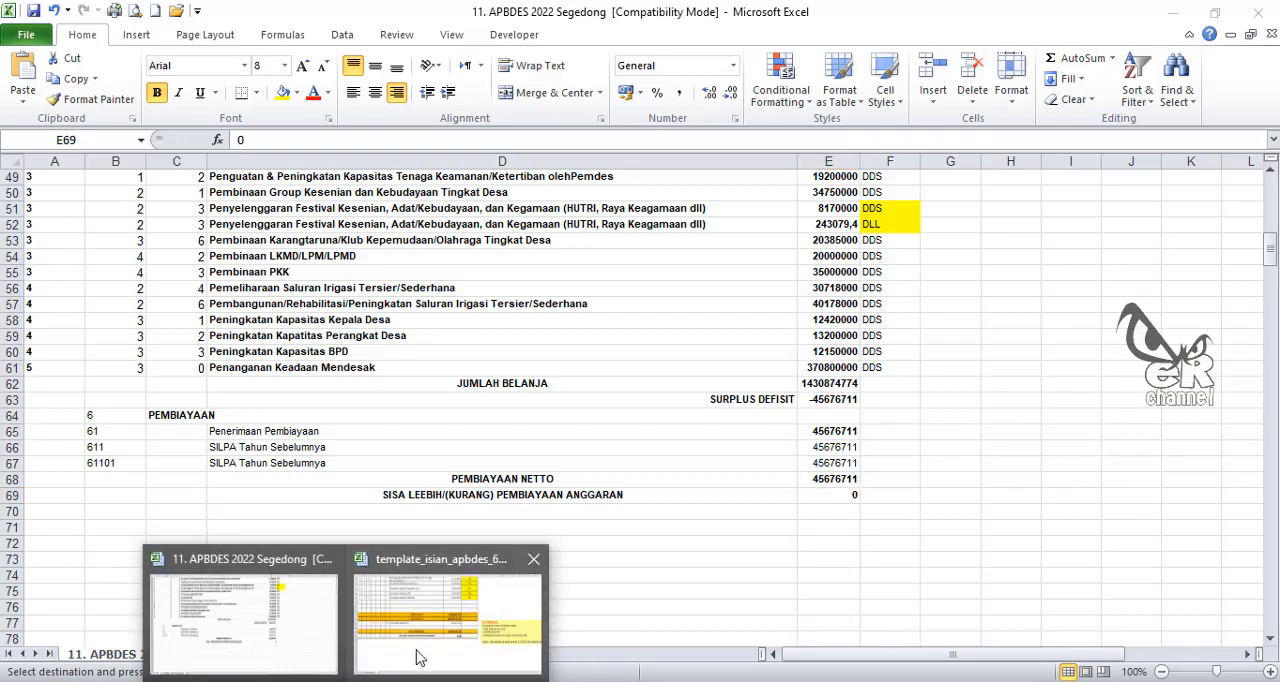
left_click(420, 648)
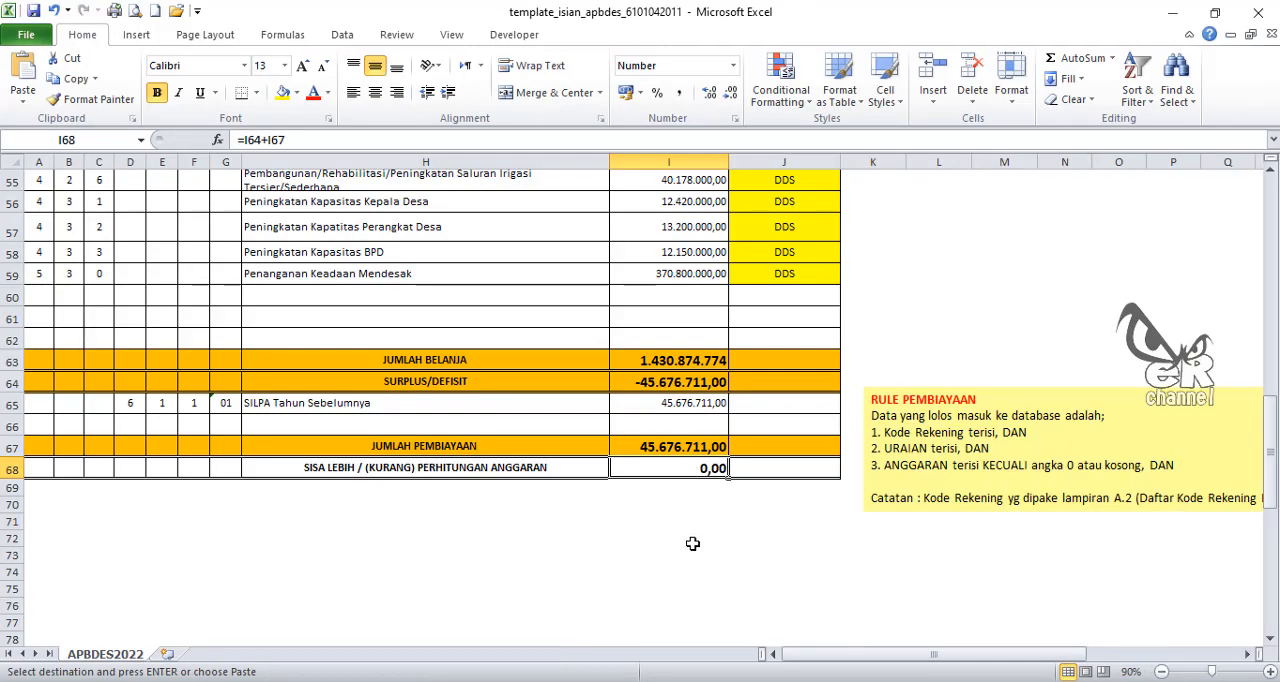
left_click(692, 543)
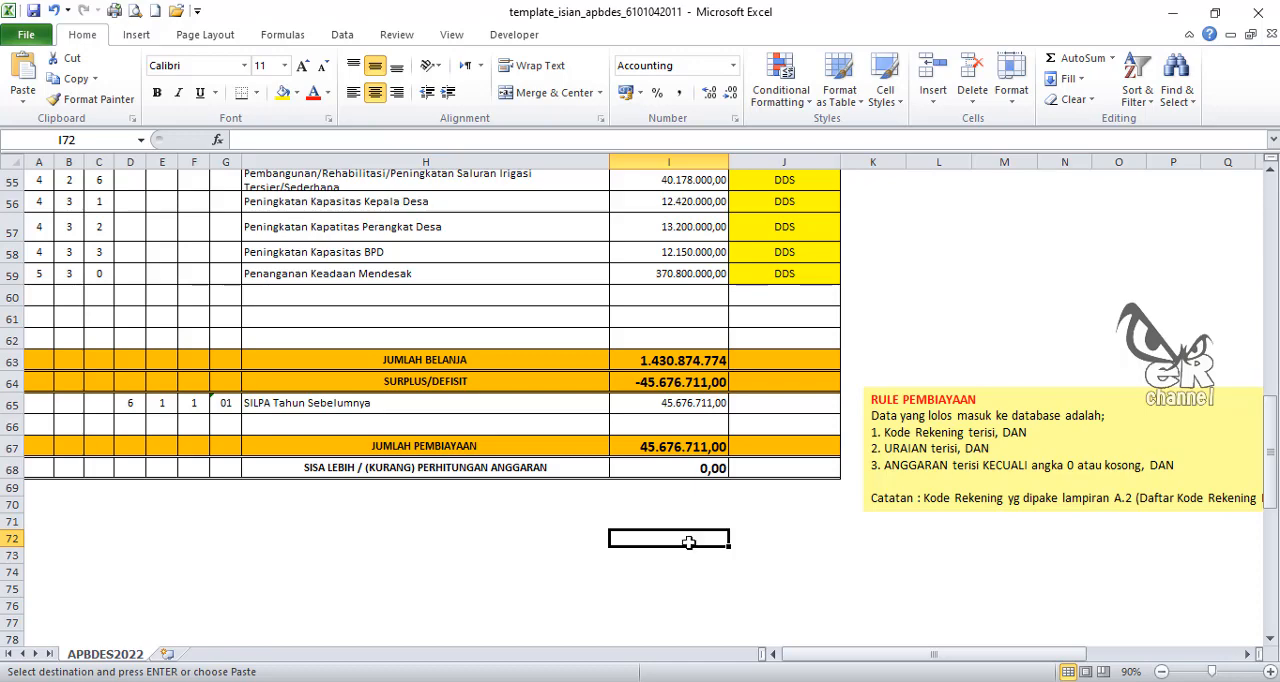
scroll(771, 523, "up", 3)
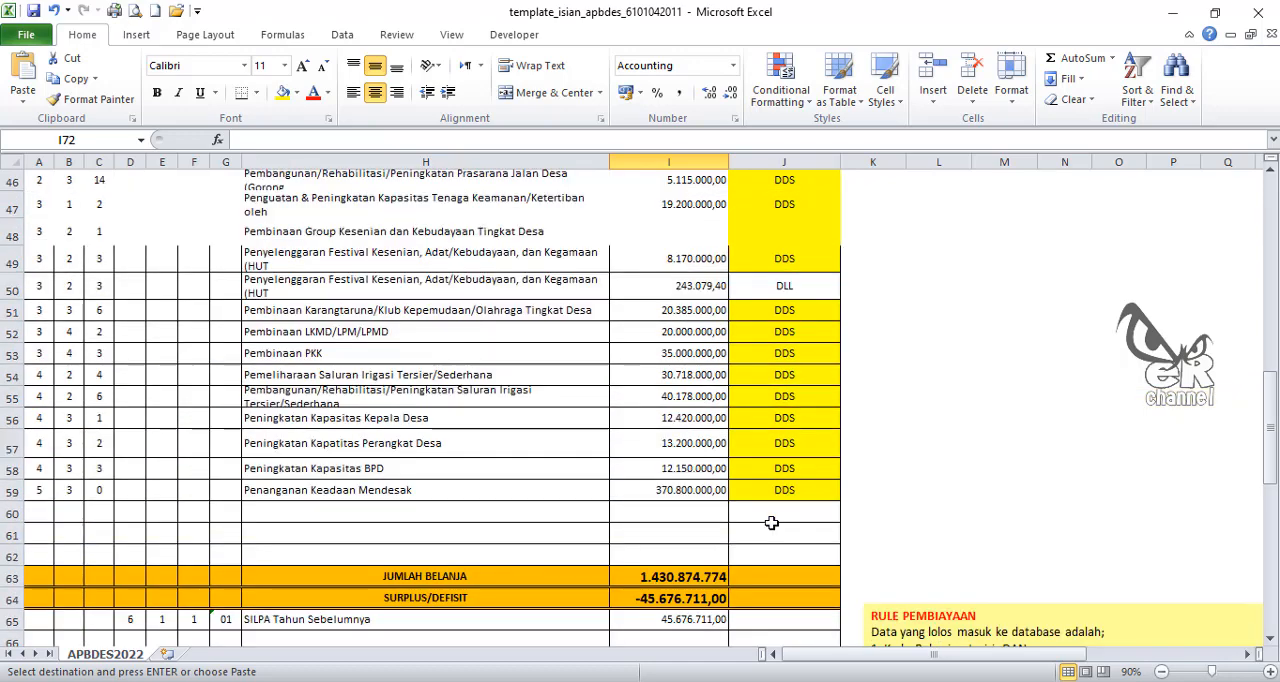
scroll(771, 523, "up", 15)
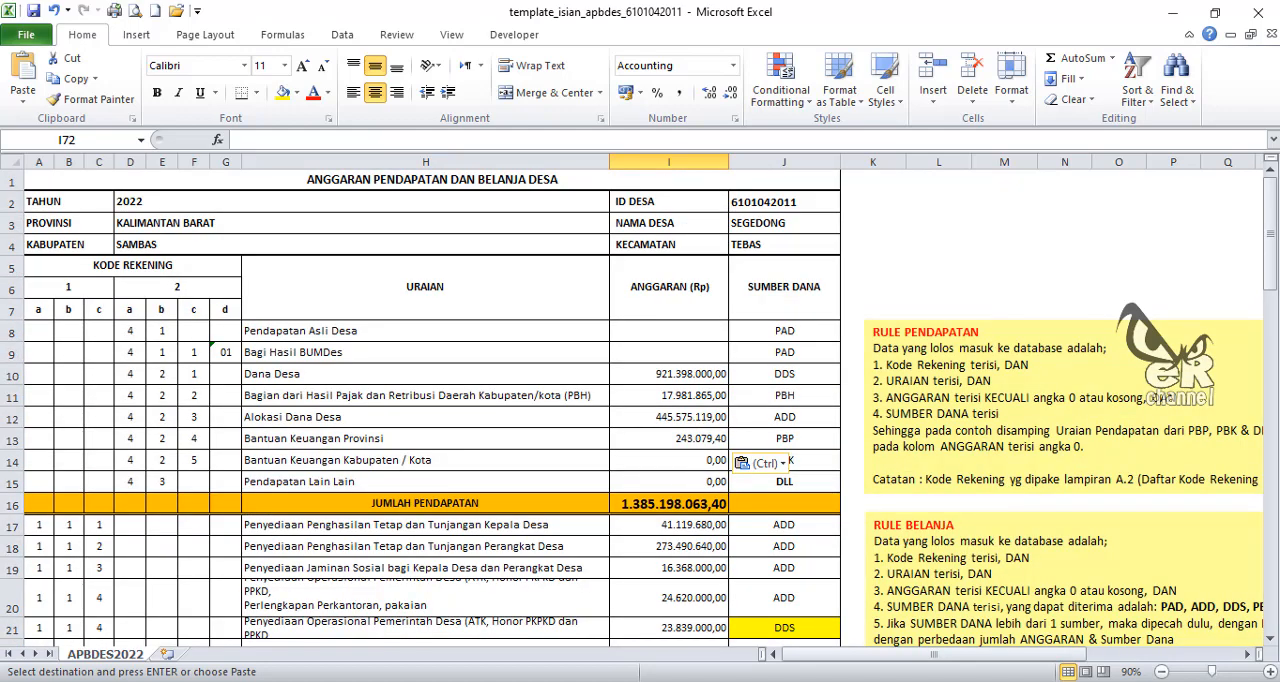
left_click(400, 681)
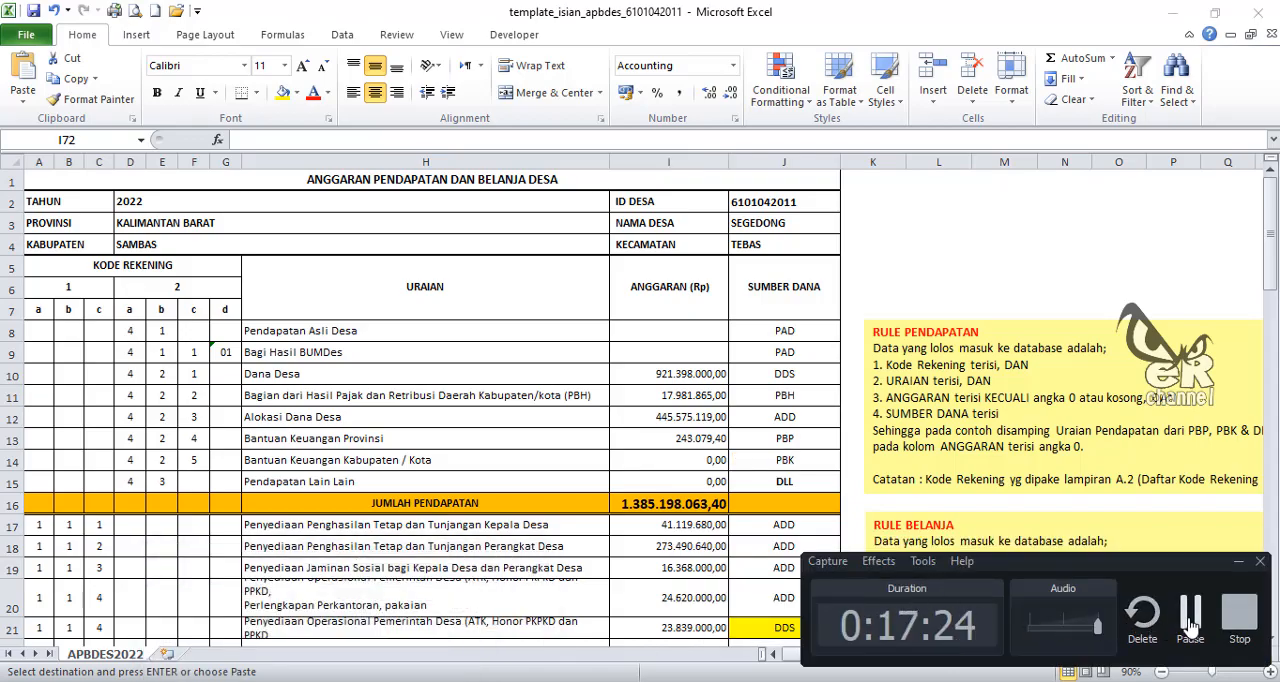